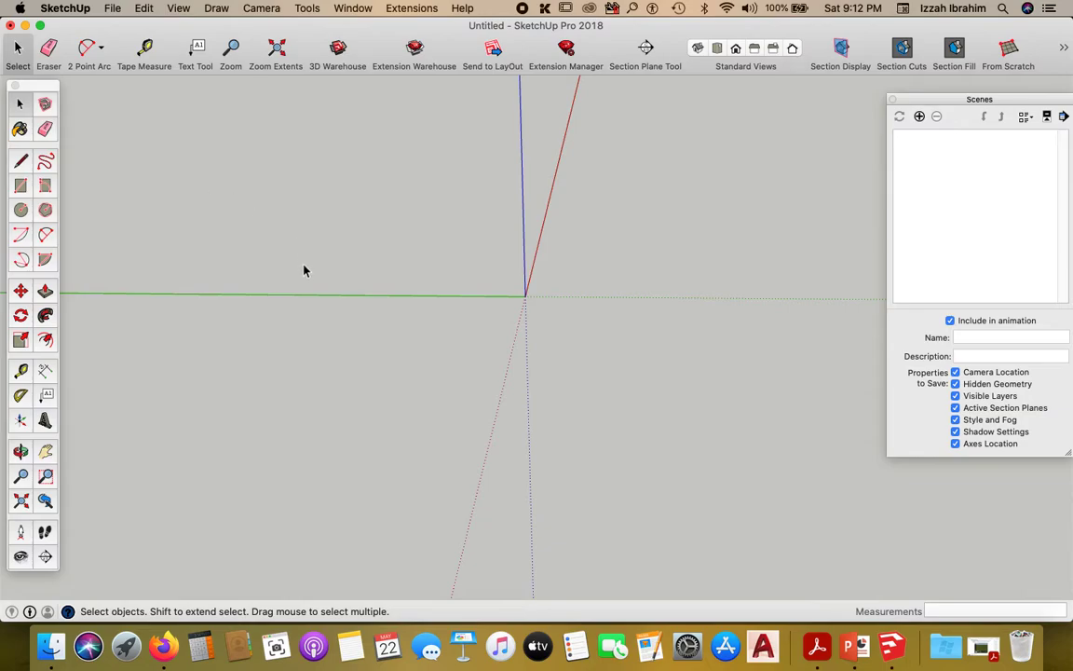
scroll(417, 289, "down", 3)
scroll(450, 306, "up", 4)
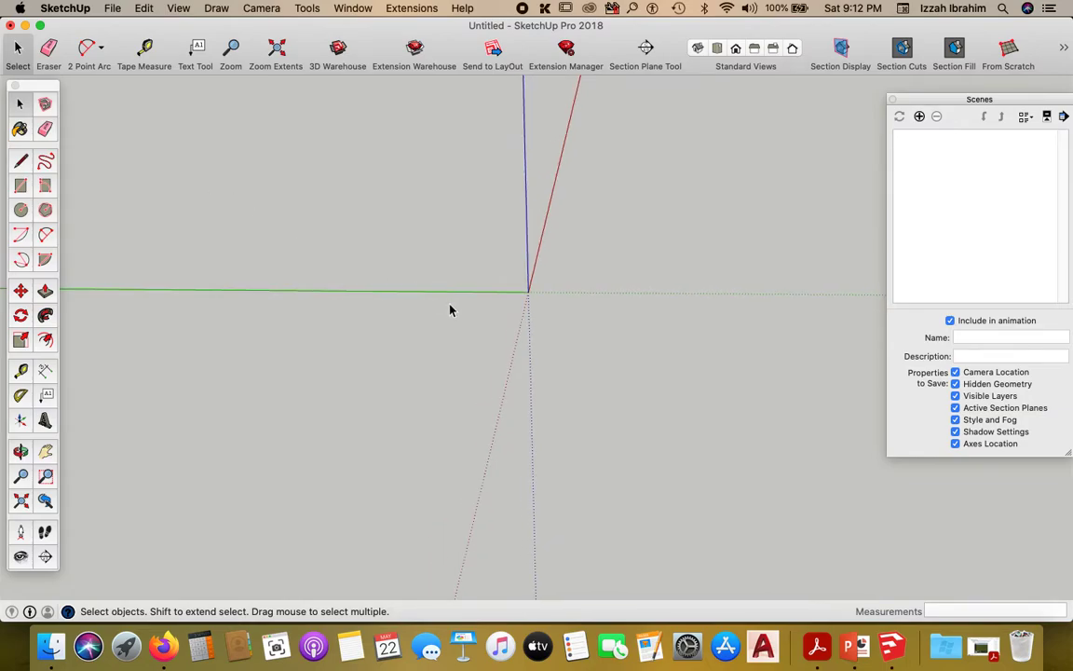
scroll(450, 310, "up", 2)
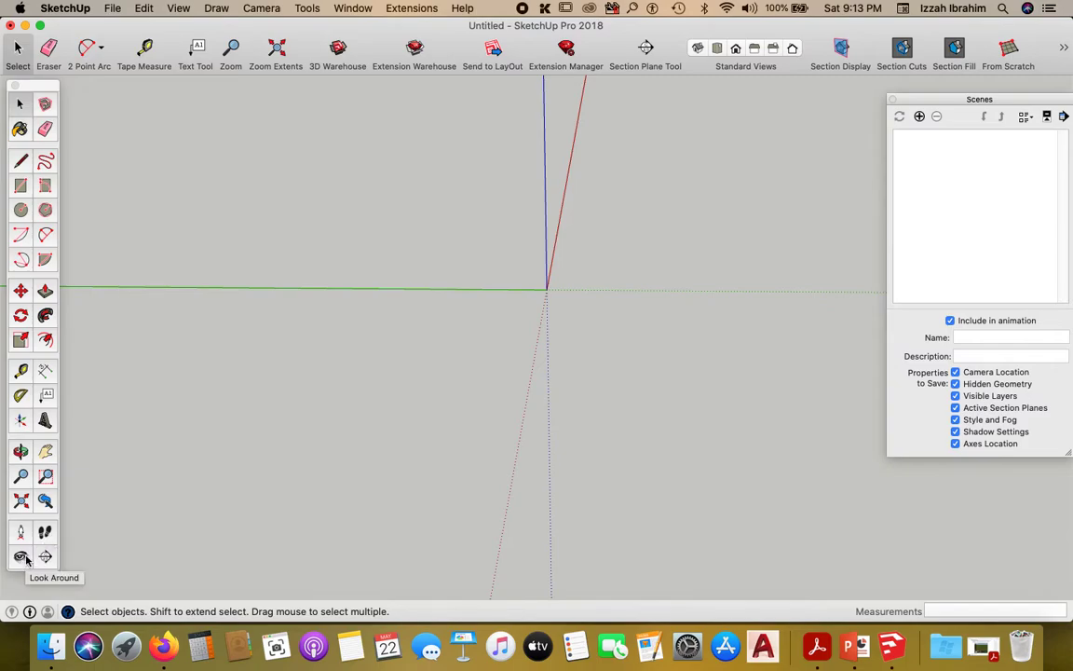
- Draw a rectangle about 5163 × 2162 mm on the ground, starting from the origin
left_click(20, 183)
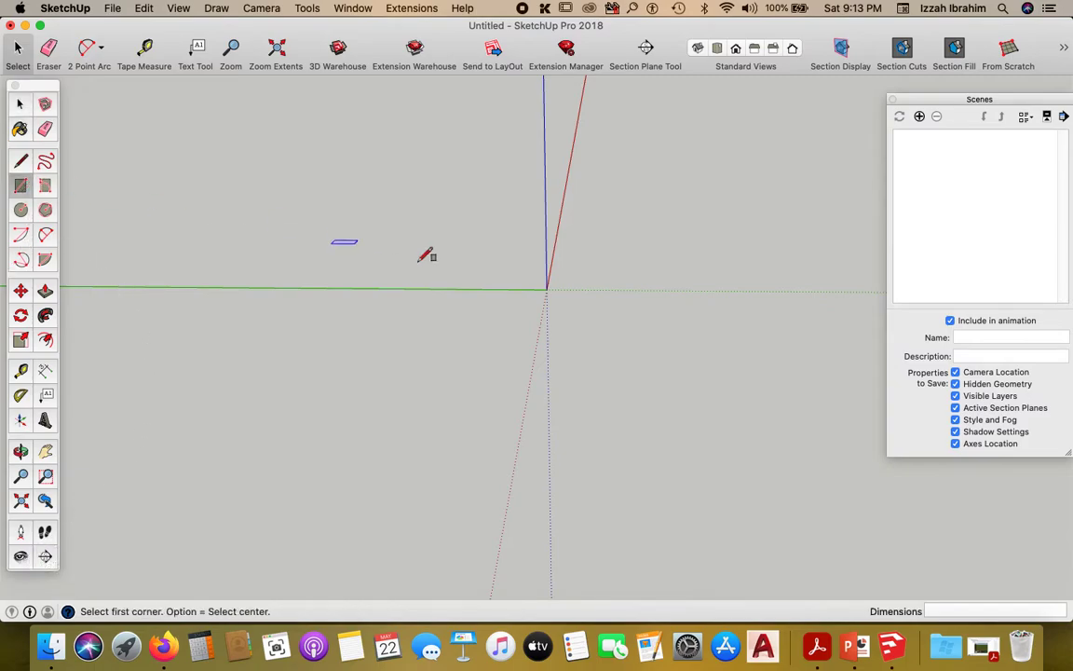
left_click(548, 291)
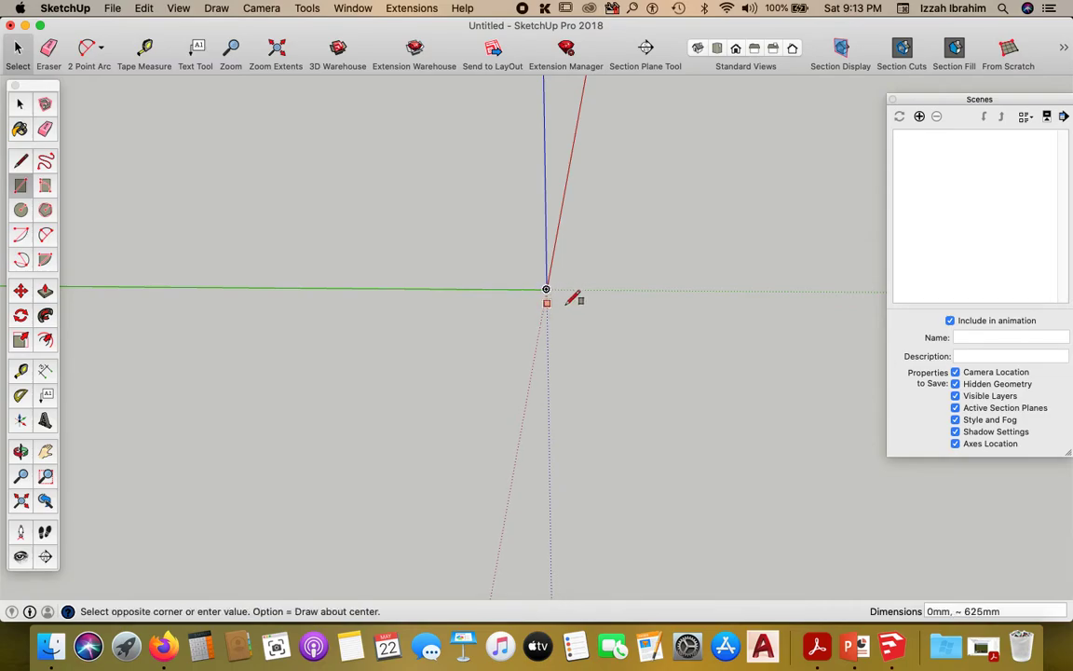
left_click(596, 335)
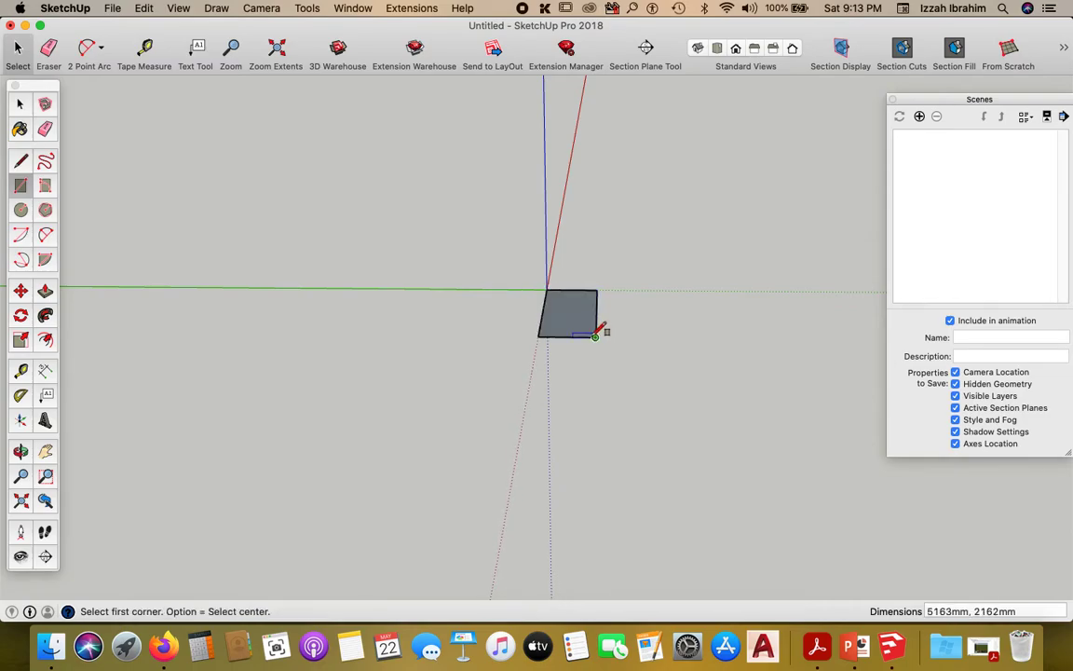
- Push/Pull the ground rectangle upward 3600 mm into a box
middle_click_drag(578, 321, 511, 331)
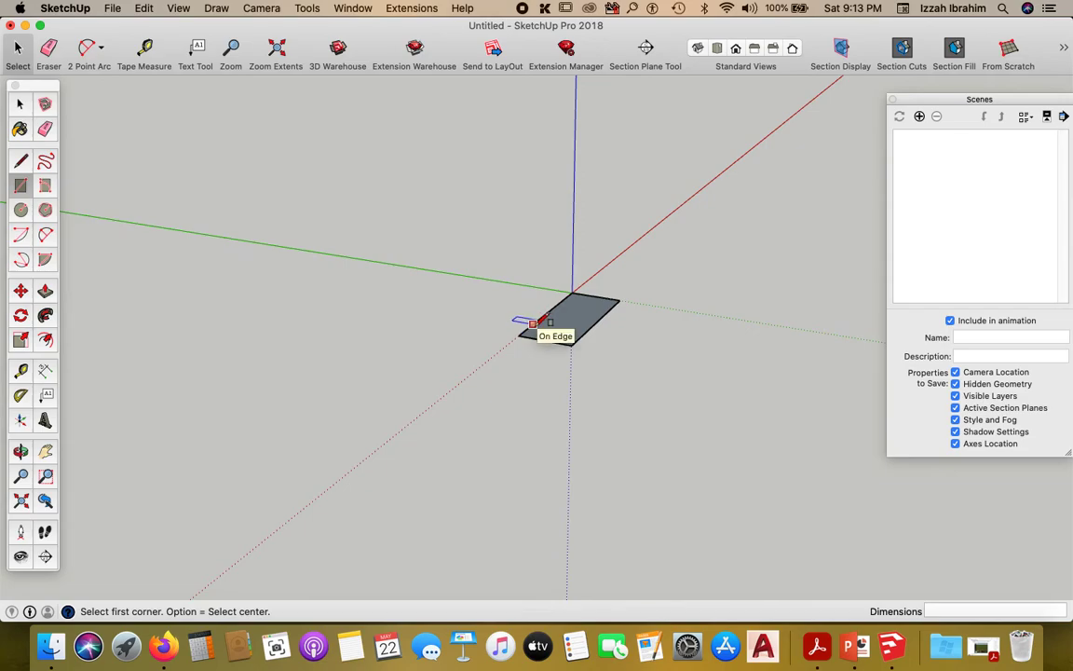
key("p")
left_click(566, 330)
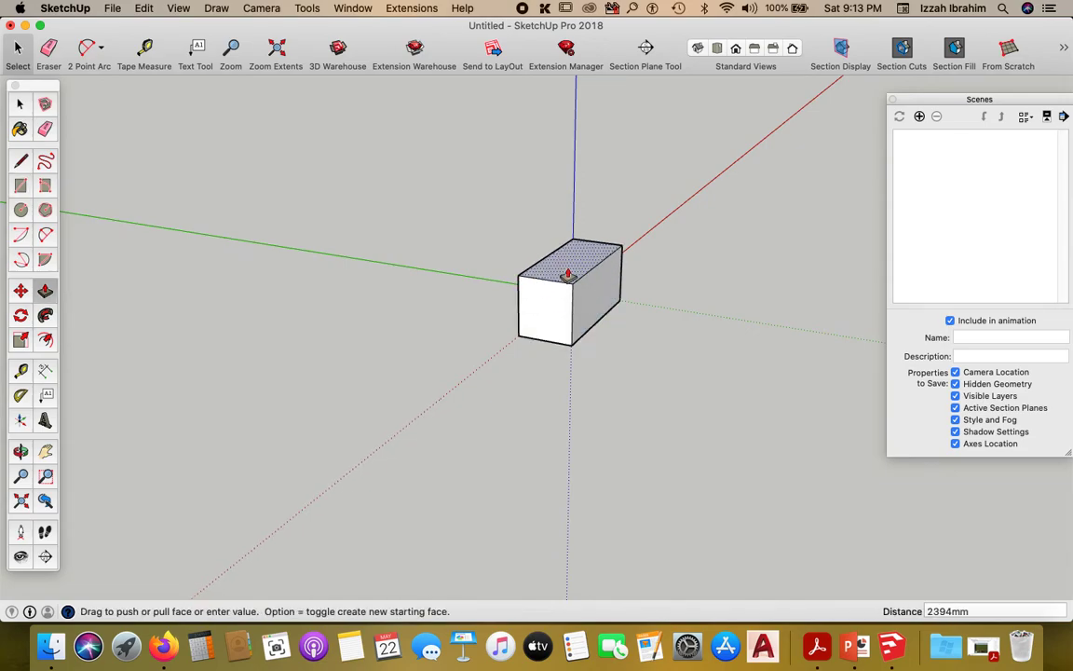
type("3600")
key("Return")
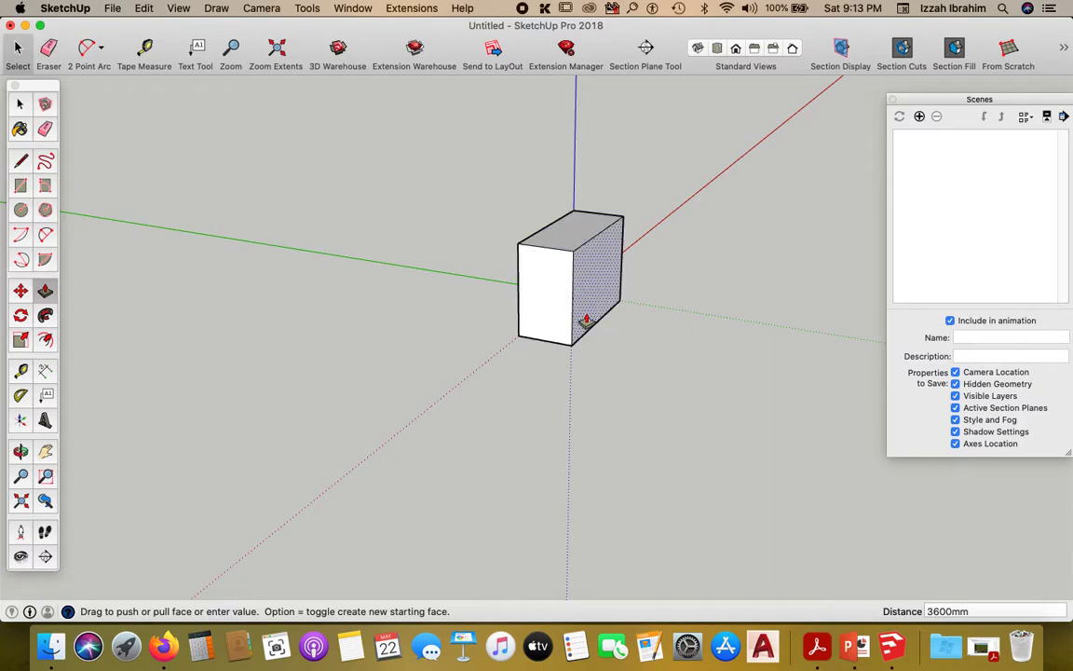
- Draw a rectangle about 2287 × 2107 mm at the lower outer corner of the box's long side and pull it out about 1731 mm
middle_click_drag(587, 316, 448, 331)
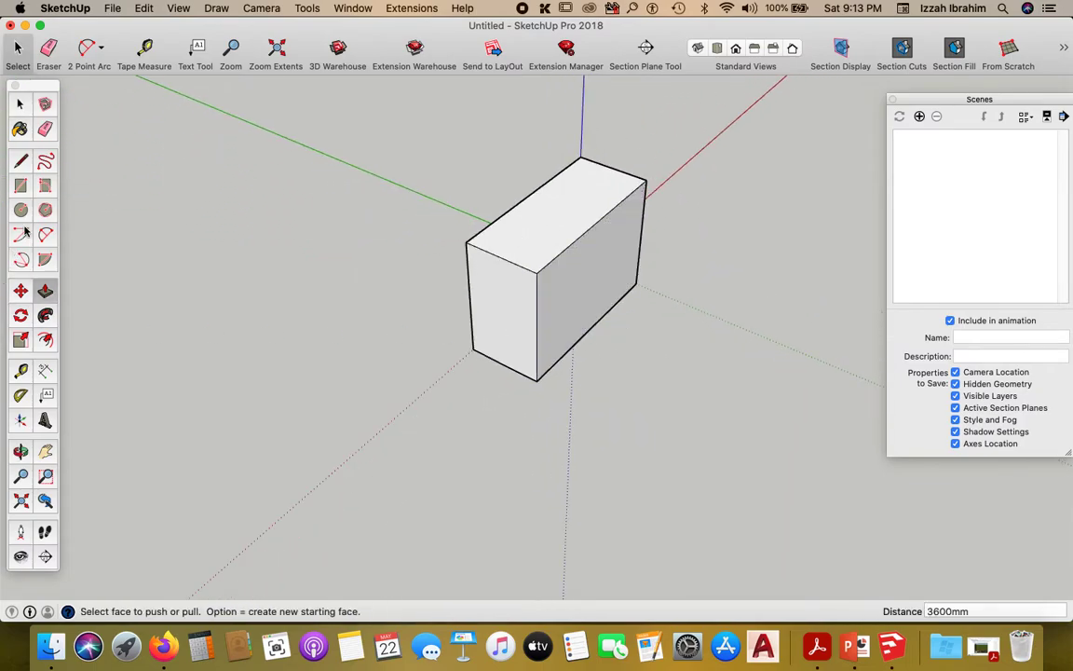
key("r")
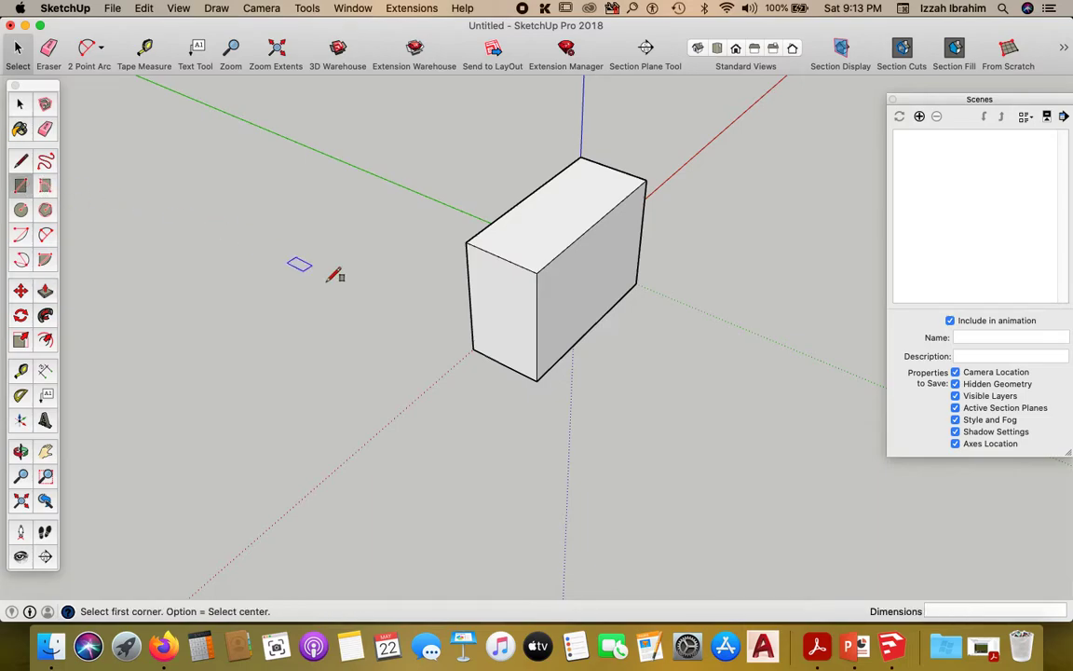
left_click(536, 381)
left_click(587, 277)
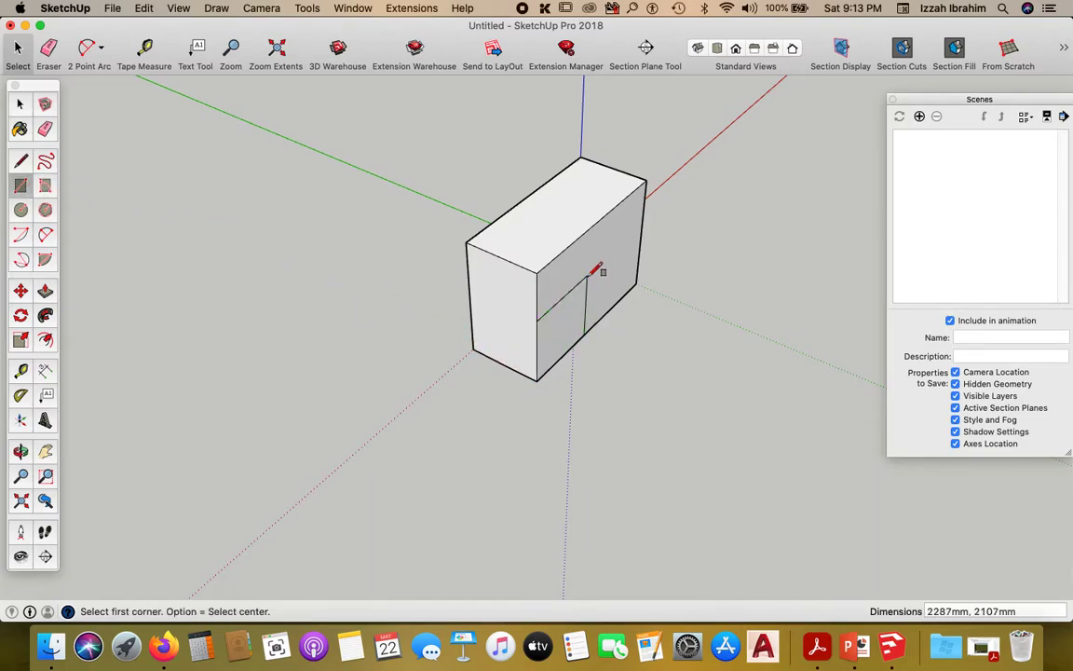
key("p")
left_click_drag(572, 325, 621, 360)
- Draw a full-width rectangle on the lower part of the box's end face at the origin and pull it out about 1402 mm
middle_click_drag(646, 286, 437, 293)
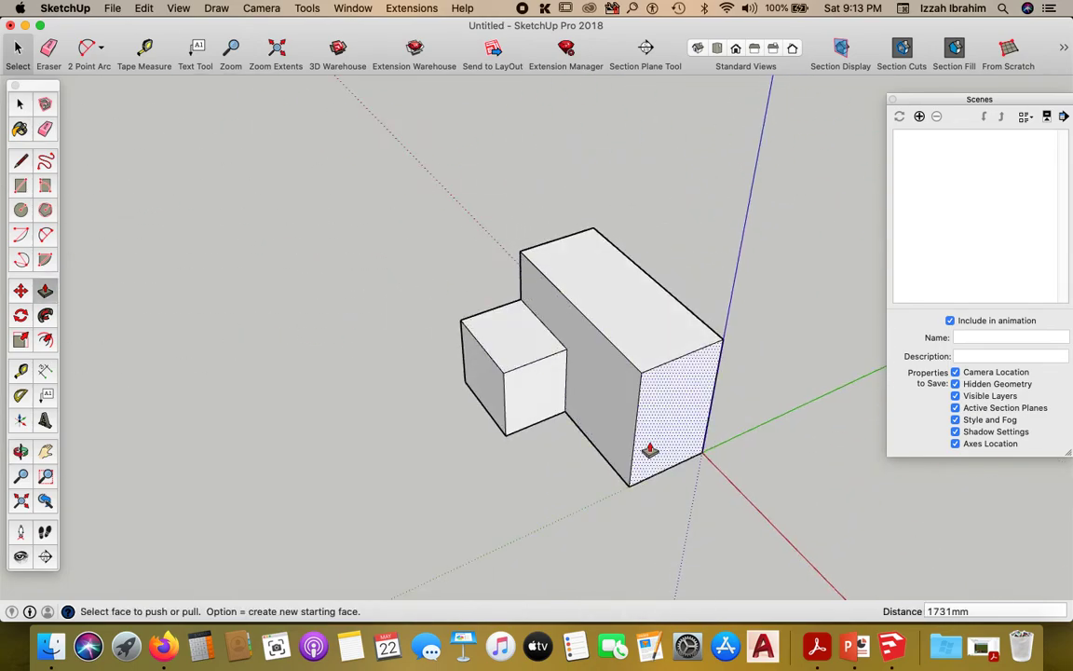
key("r")
left_click(628, 485)
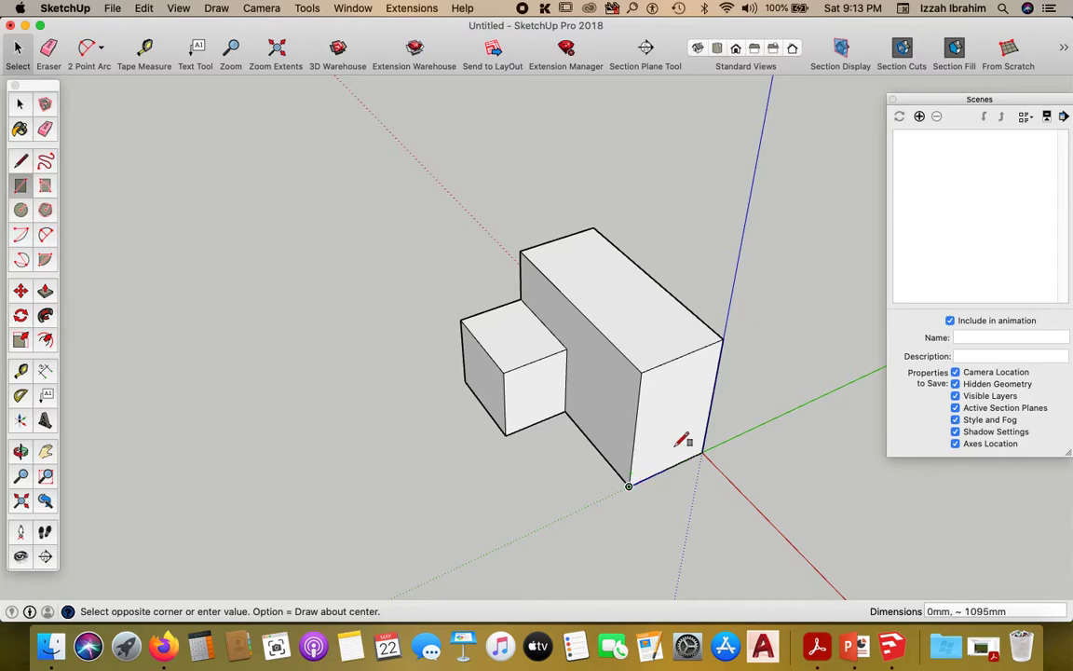
left_click(713, 401)
key("p")
left_click_drag(678, 454, 712, 497)
- Position the camera on the ground near the solid green axis, facing the model's long flat side
scroll(498, 328, "down", 5)
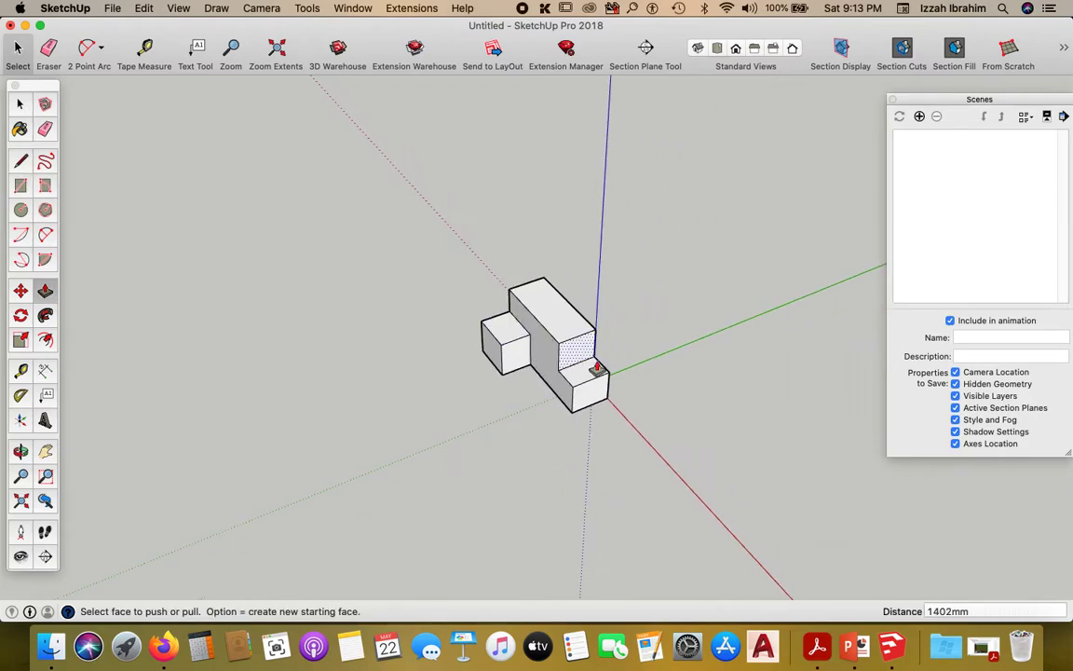
middle_click_drag(595, 366, 286, 391)
middle_click_drag(575, 359, 372, 345)
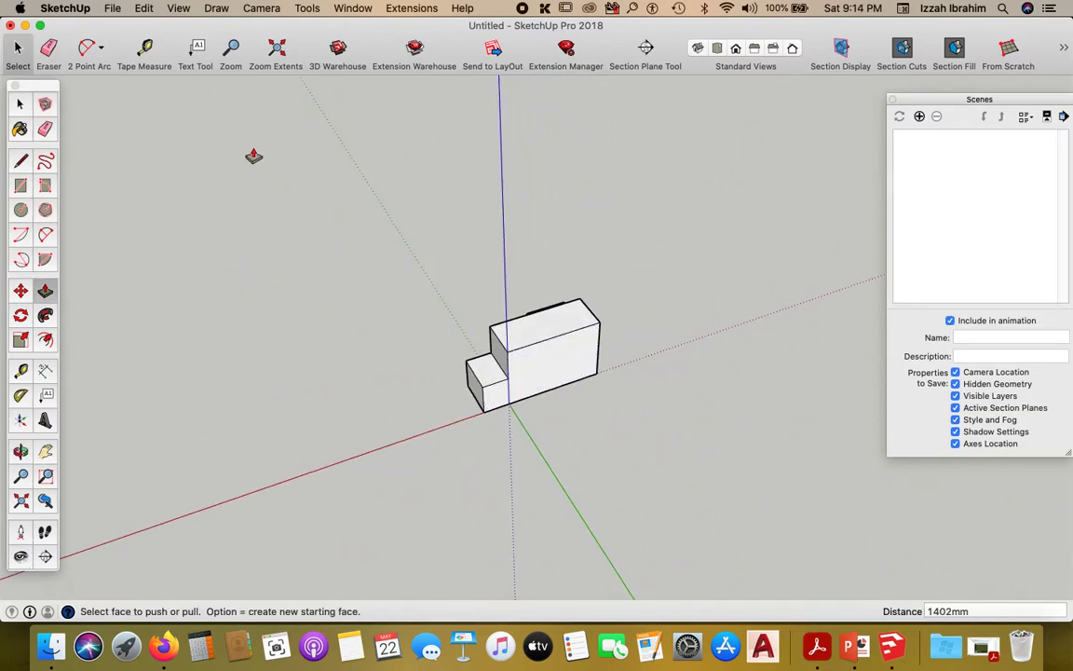
middle_click_drag(452, 306, 452, 299)
middle_click_drag(520, 383, 491, 300)
middle_click_drag(618, 374, 373, 416)
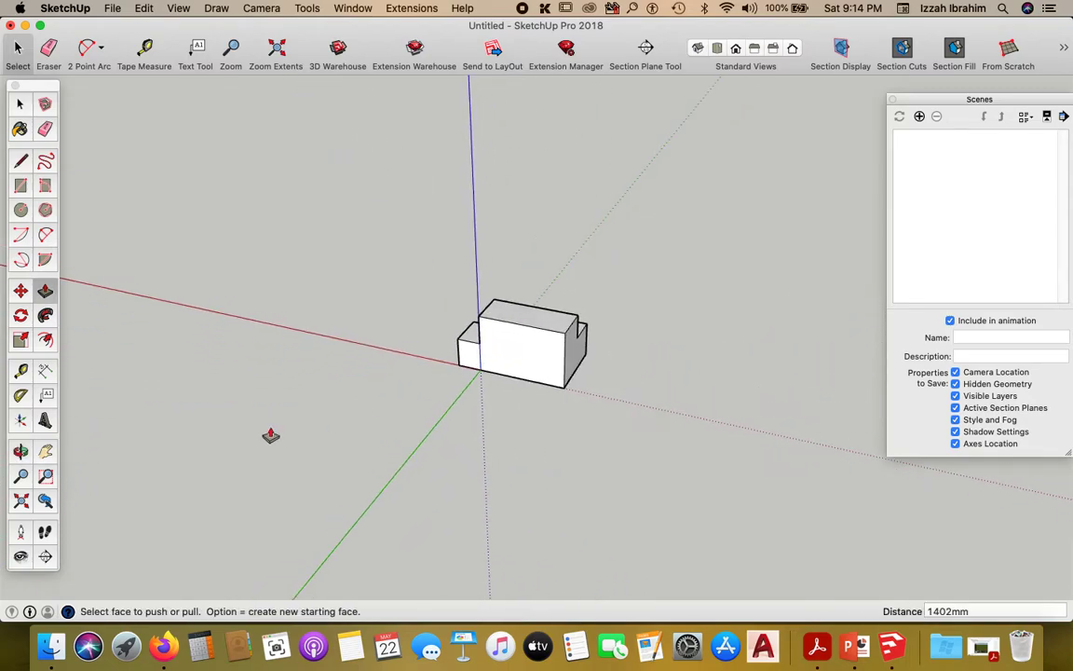
left_click(21, 532)
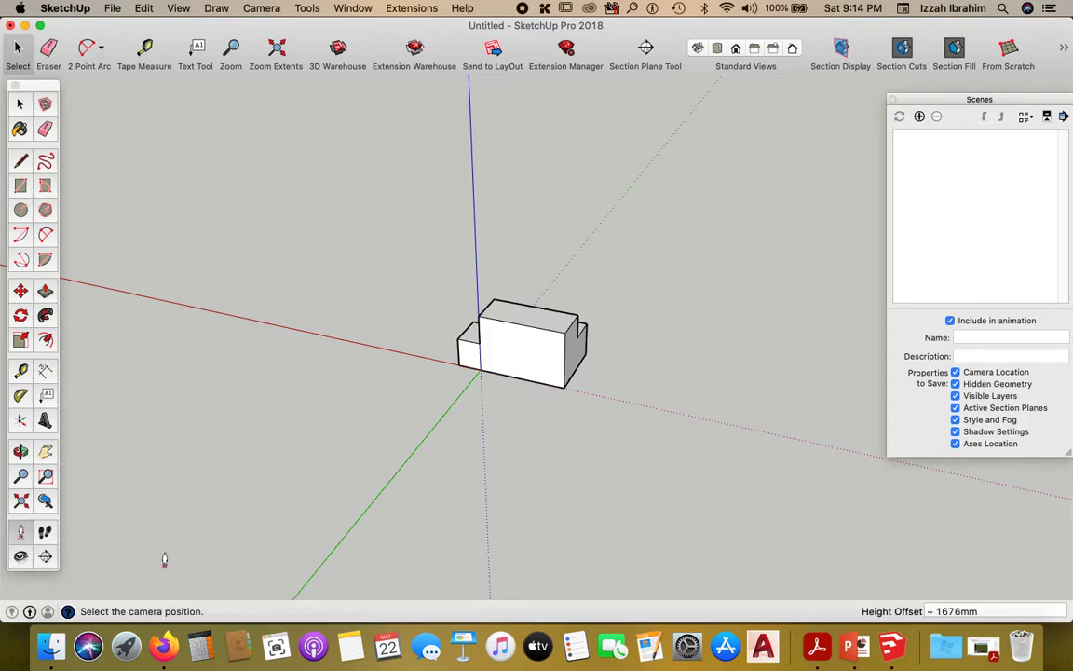
left_click(380, 587)
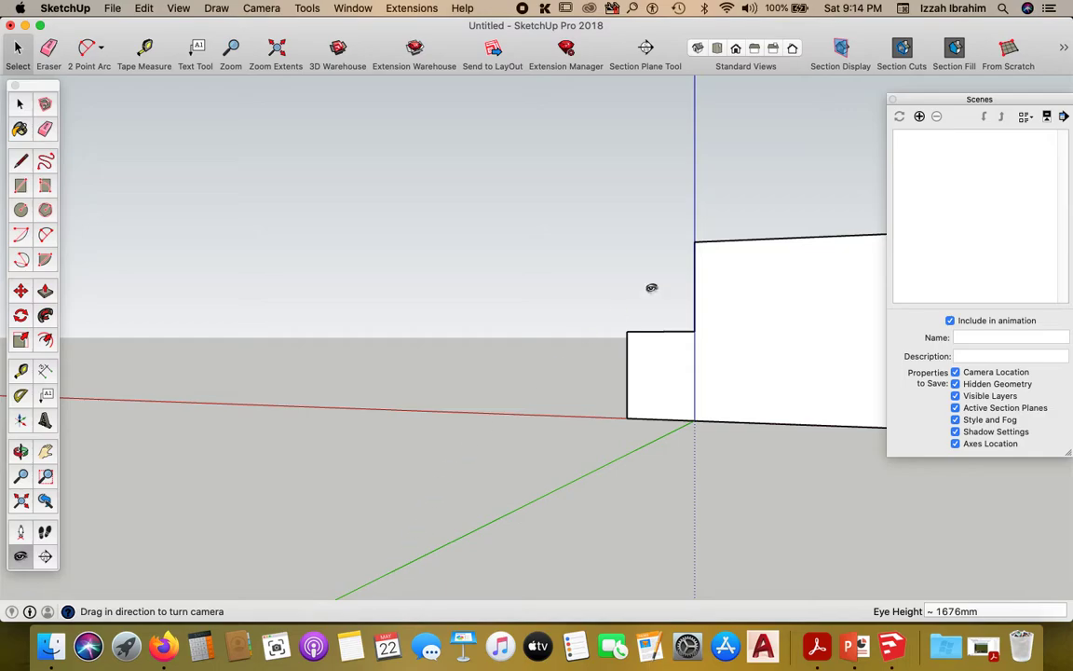
- Close the Scenes window and set the camera's eye height to 1500 mm
left_click(892, 99)
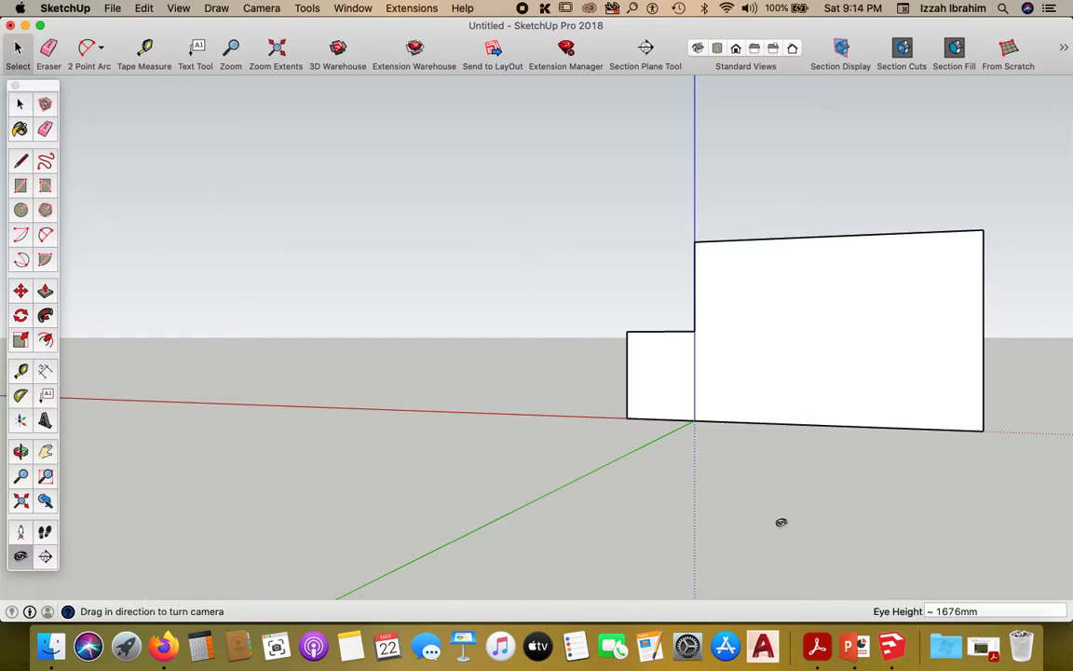
left_click(960, 614)
left_click_drag(960, 611, 944, 610)
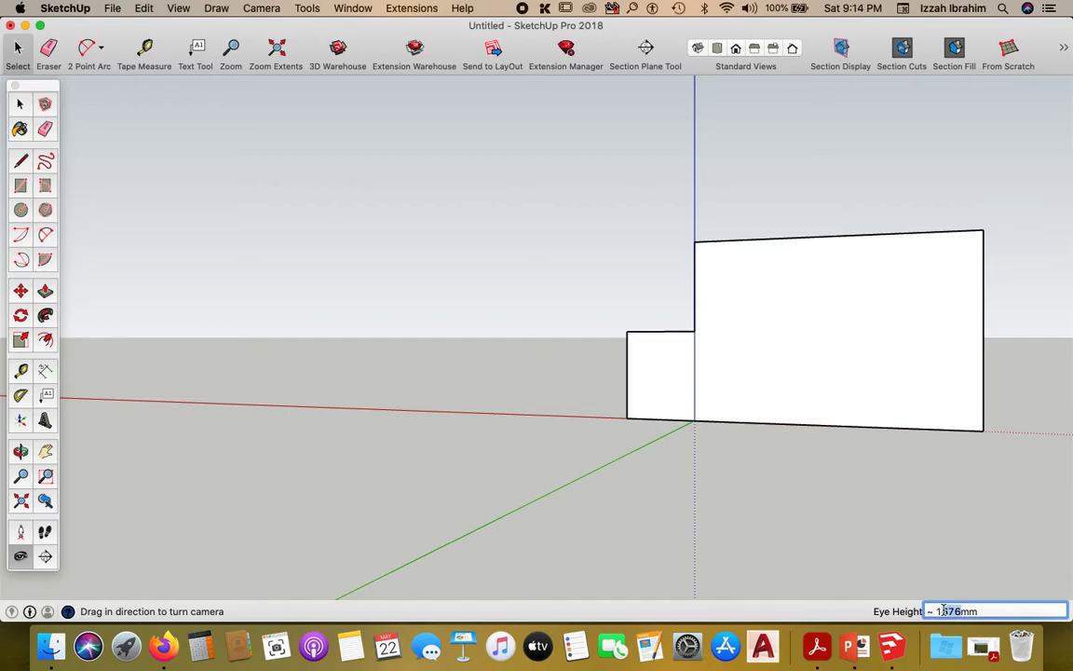
type("500")
key("Return")
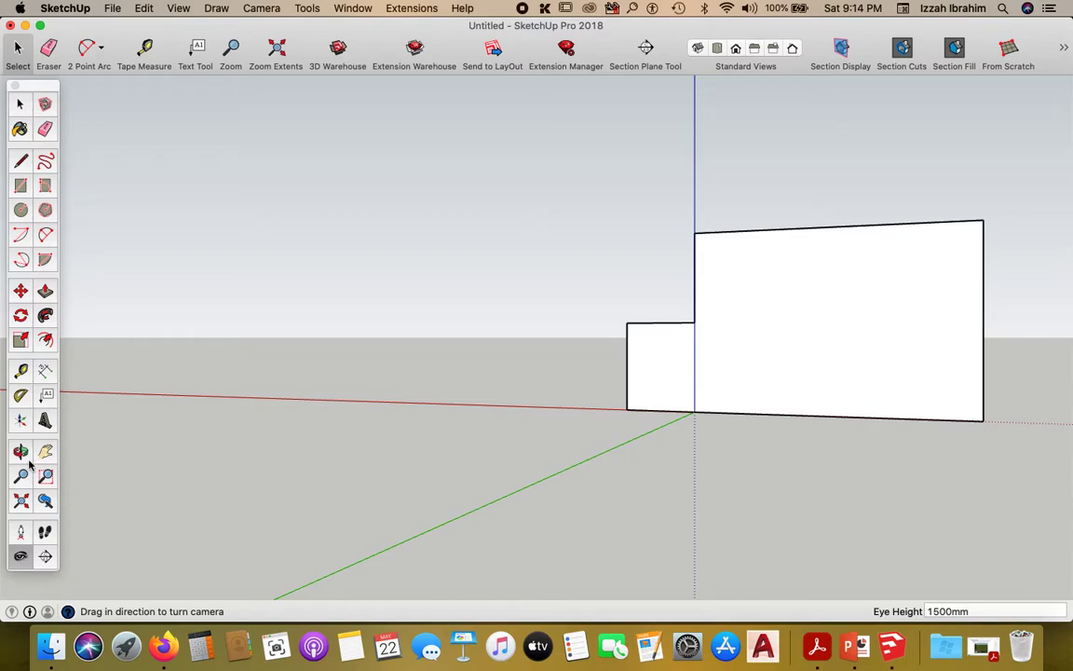
- Try to reposition the camera on the ground in front of the model with a chosen viewing direction and 0 mm eye height
left_click(21, 532)
left_click_drag(510, 492, 617, 517)
type("0")
key("Return")
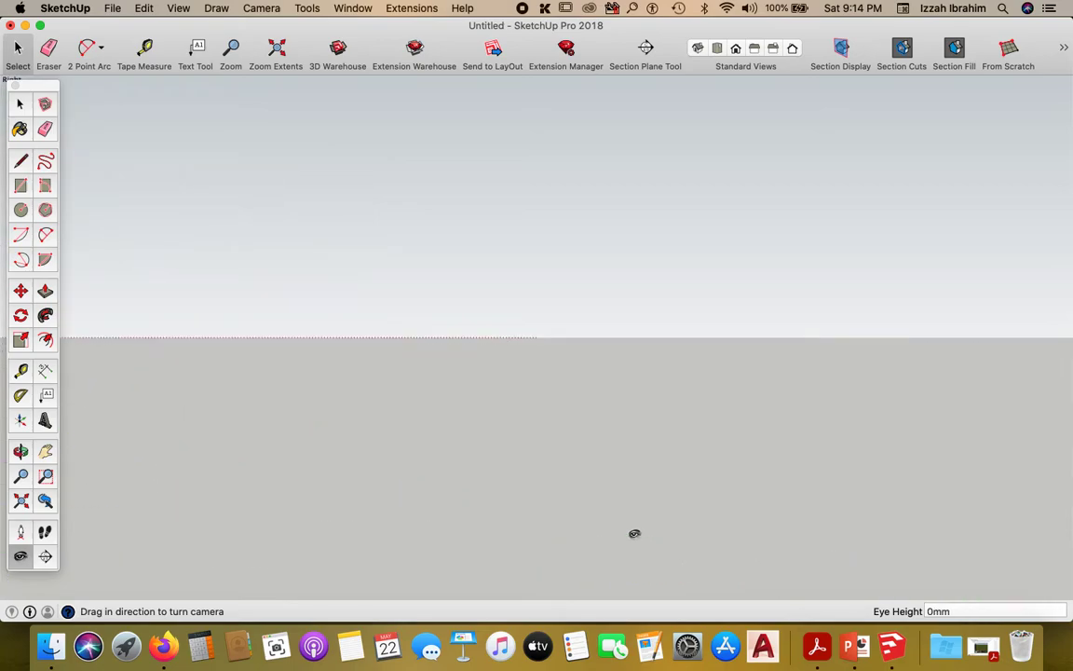
left_click_drag(371, 460, 477, 483)
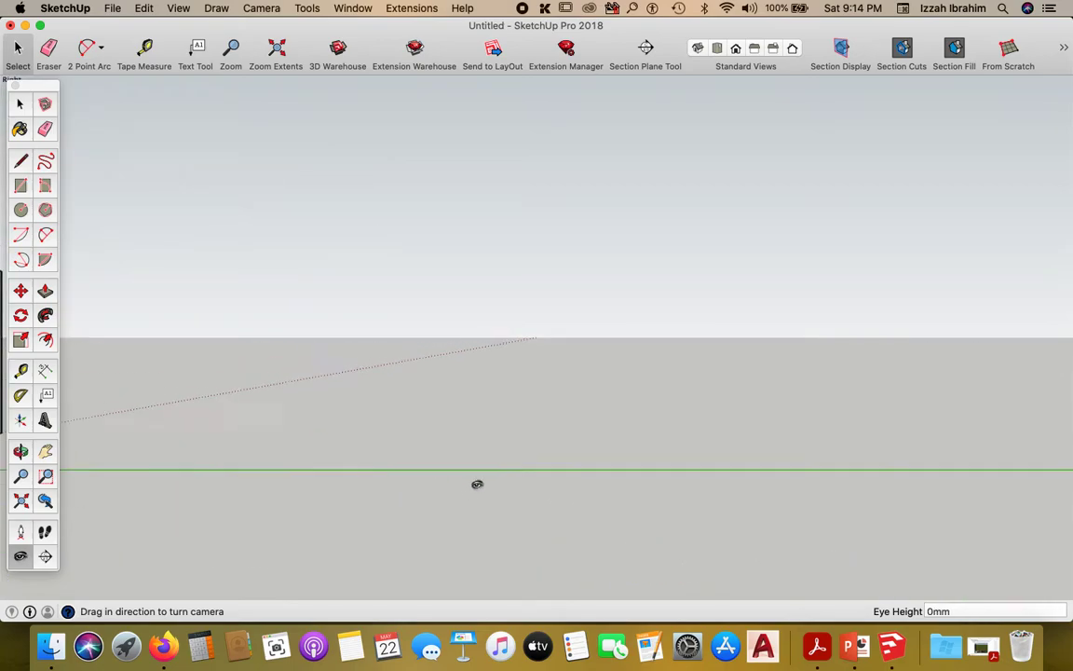
- Position the camera on the ground beside the solid red axis, facing the model's stepped end
scroll(544, 442, "down", 6)
middle_click_drag(390, 506, 534, 495)
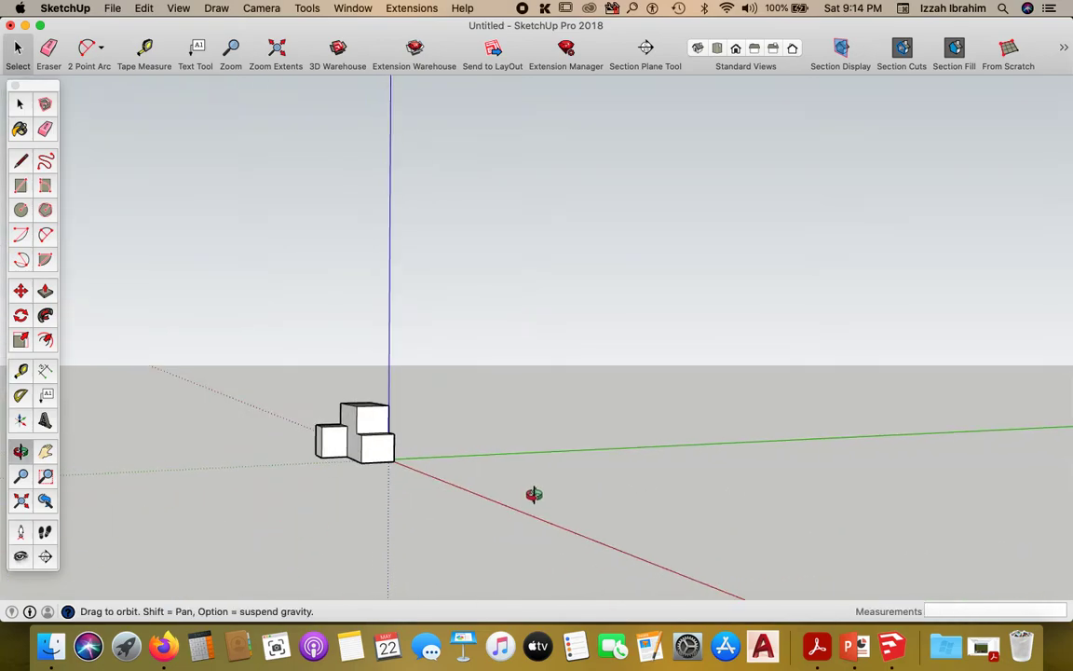
left_click(21, 531)
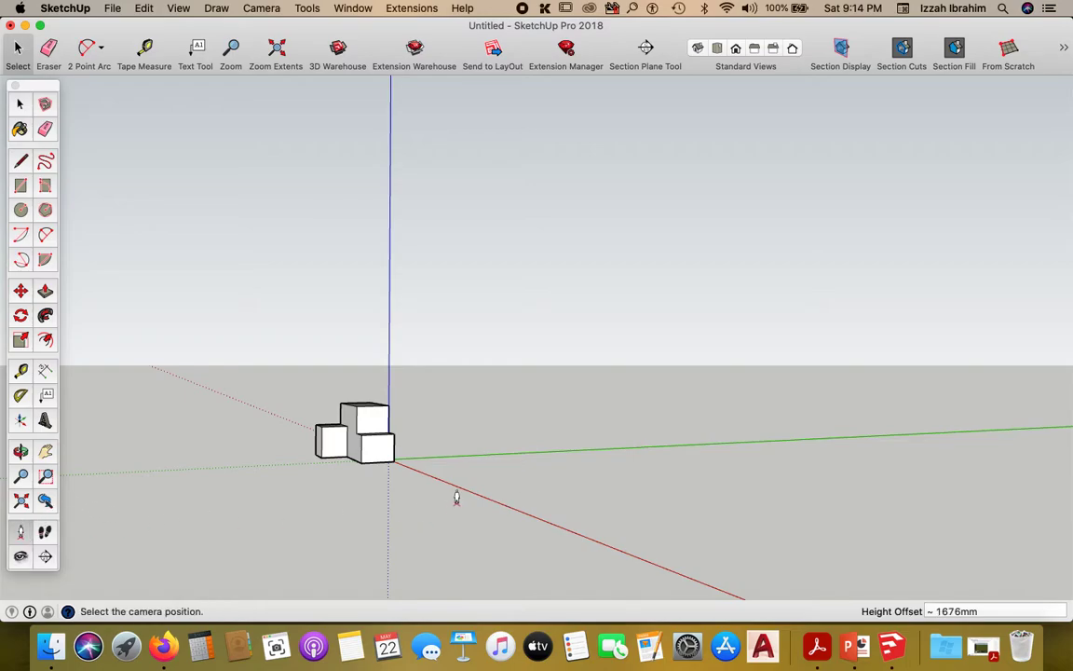
left_click(443, 538)
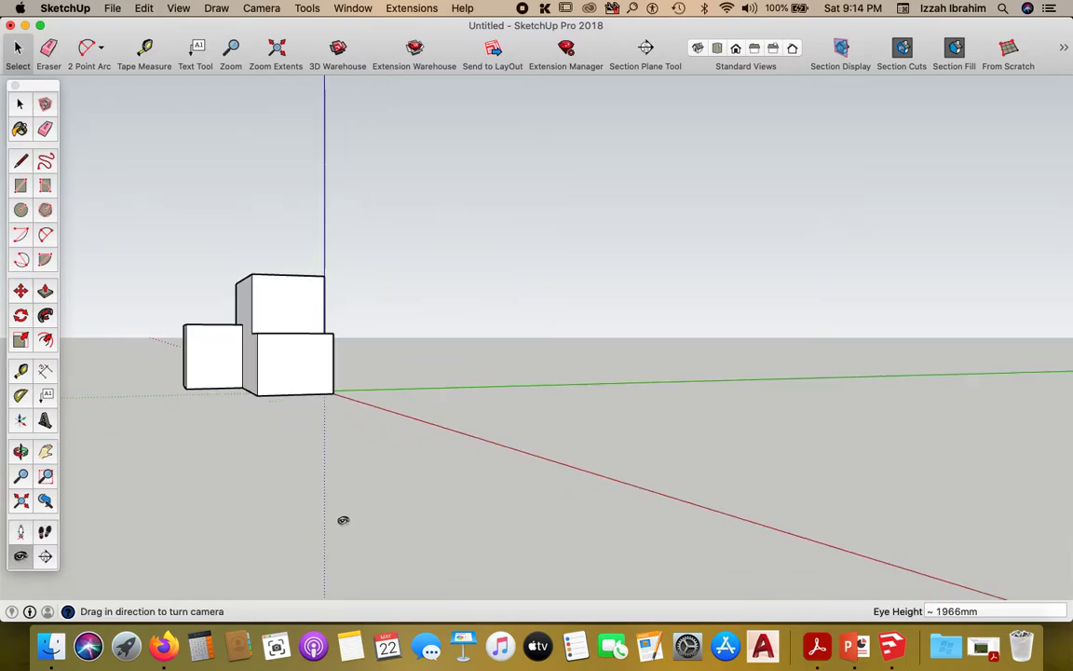
- Position the camera on the ground beside the dotted red axis, facing the model's L-shaped end
scroll(363, 480, "down", 3)
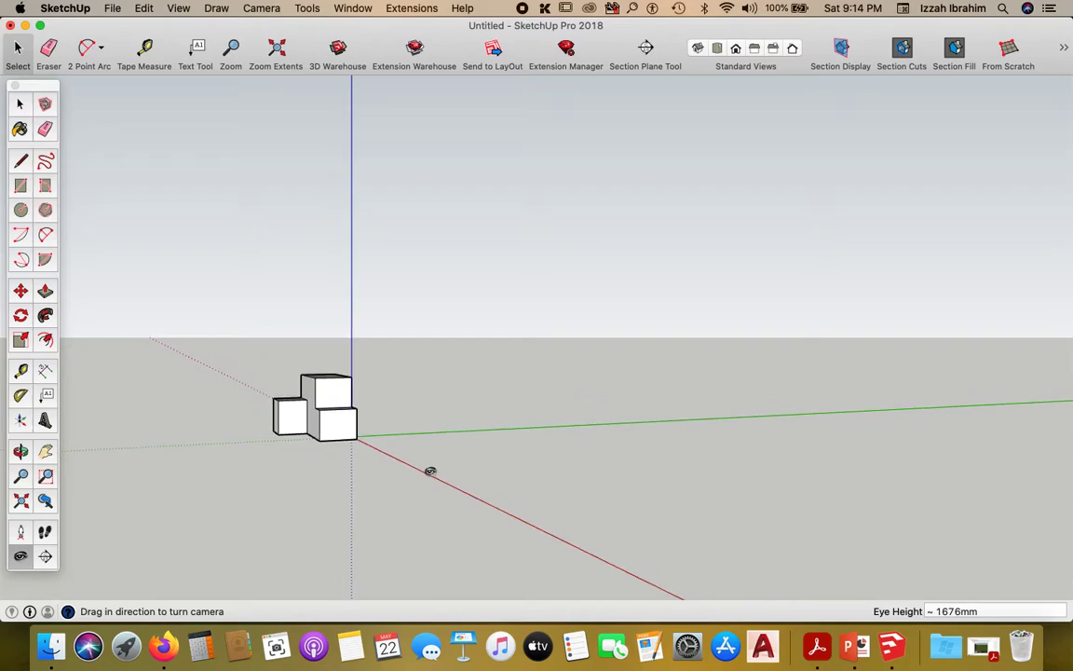
middle_click_drag(431, 471, 231, 496)
middle_click_drag(481, 433, 227, 494)
middle_click_drag(541, 407, 209, 456)
middle_click_drag(566, 378, 368, 378)
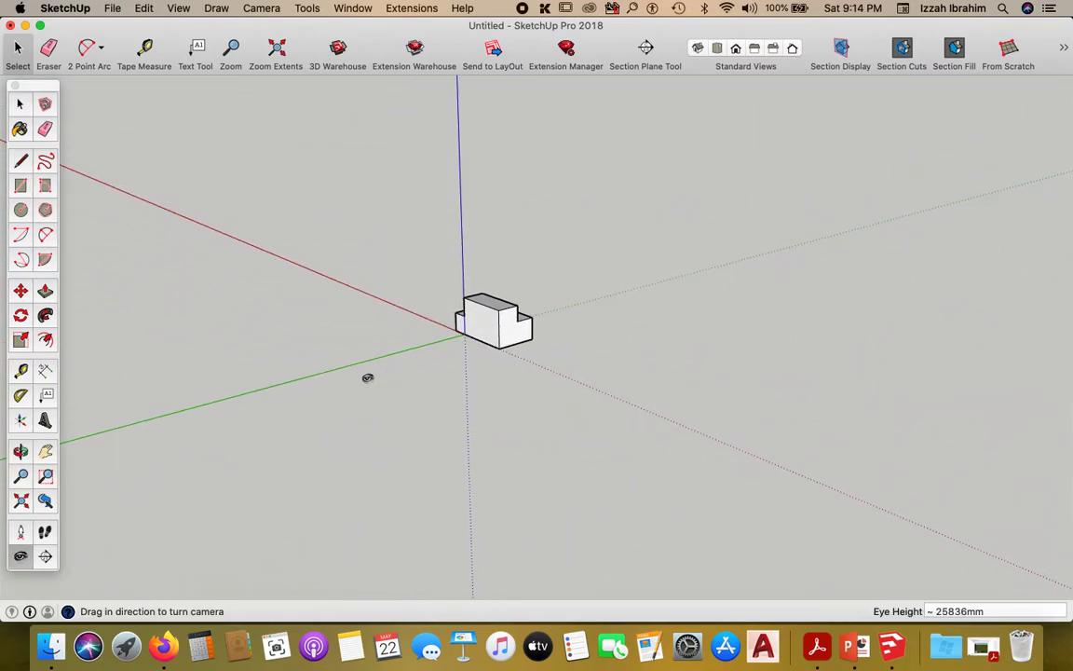
left_click(22, 532)
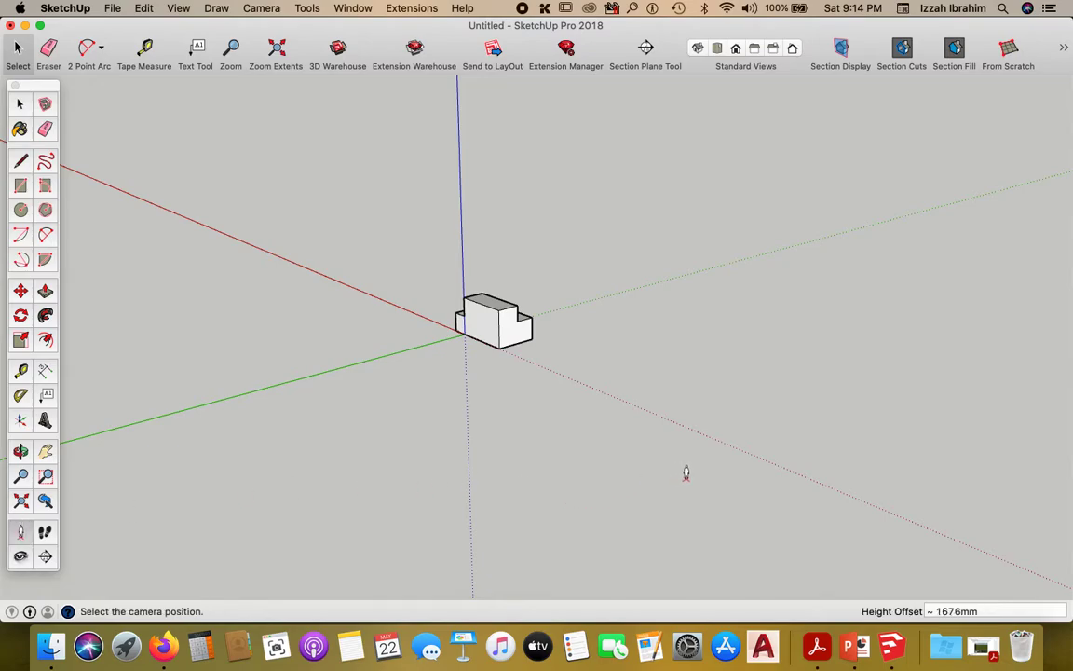
left_click(675, 491)
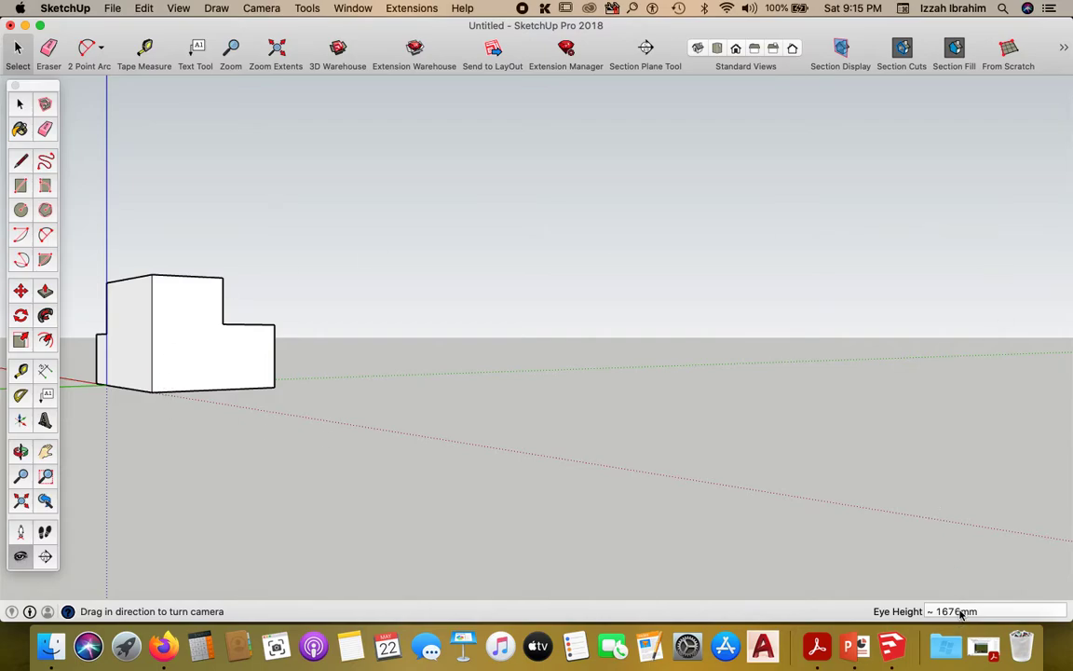
- Set the eye height of the camera facing the L-shaped end to 1500 mm
left_click_drag(960, 612, 945, 611)
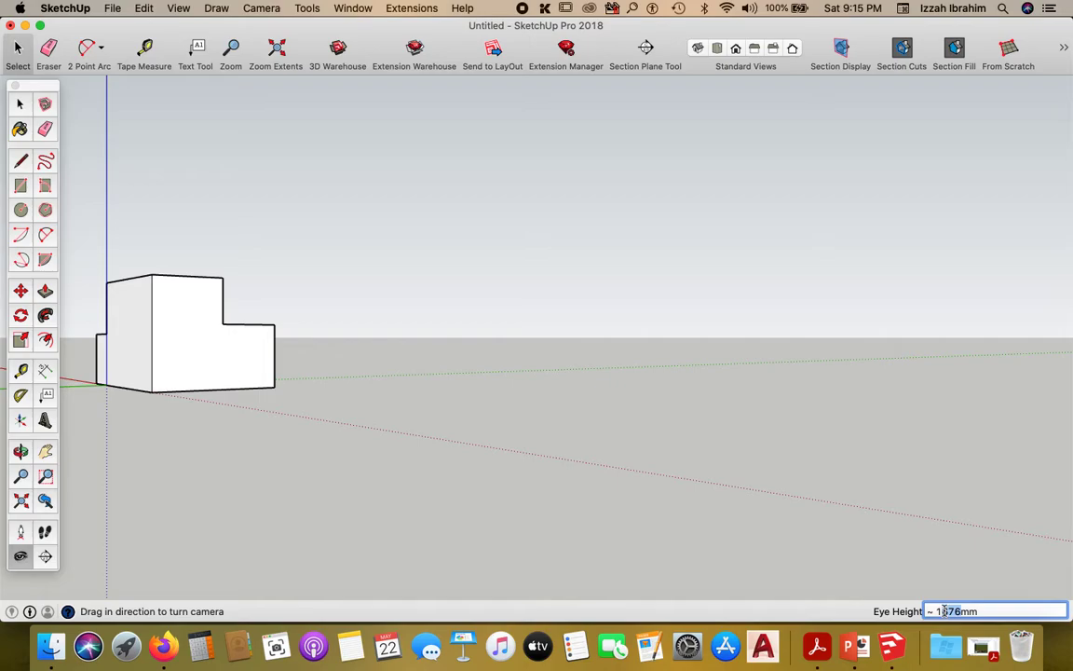
type("500")
key("Return")
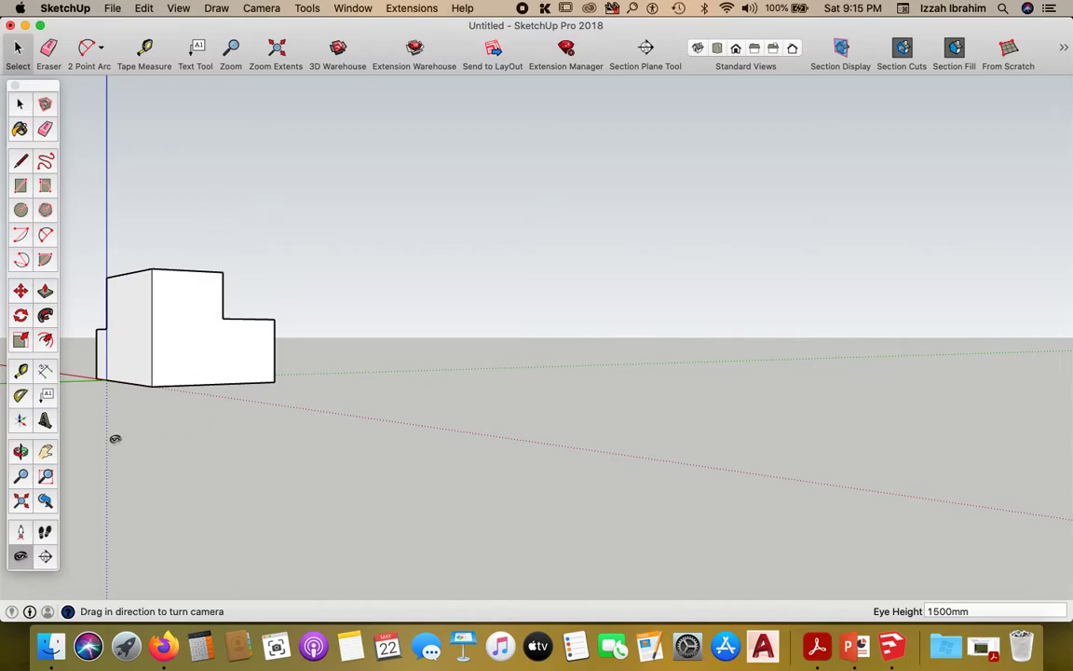
- Reposition the camera on the ground in front of the L-shaped end, aiming it in a chosen viewing direction
left_click(22, 531)
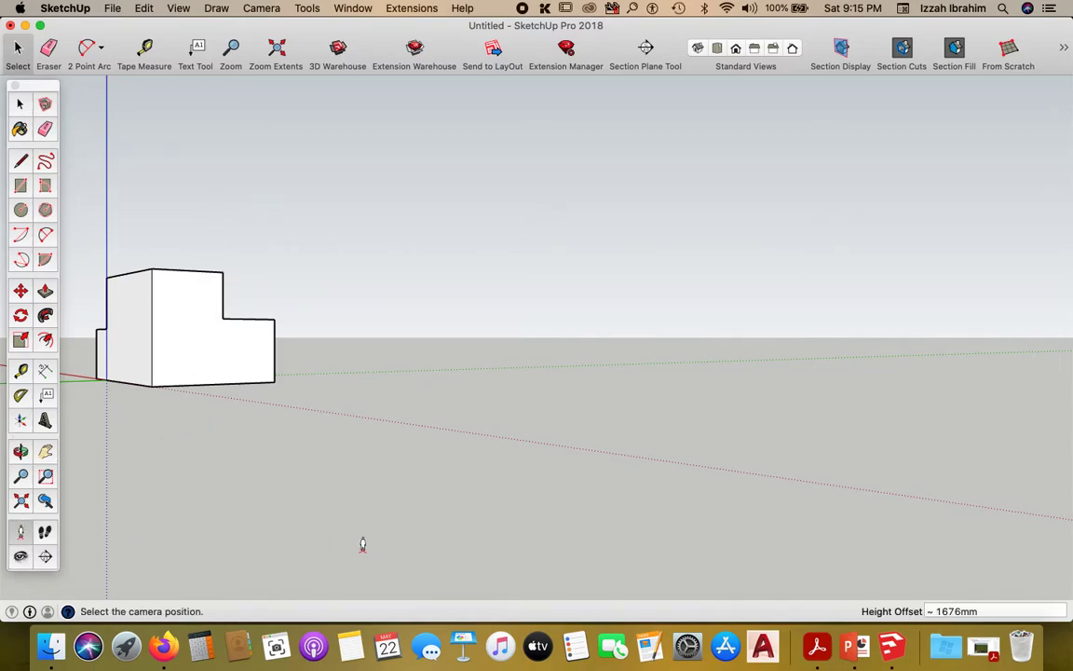
left_click_drag(362, 544, 320, 529)
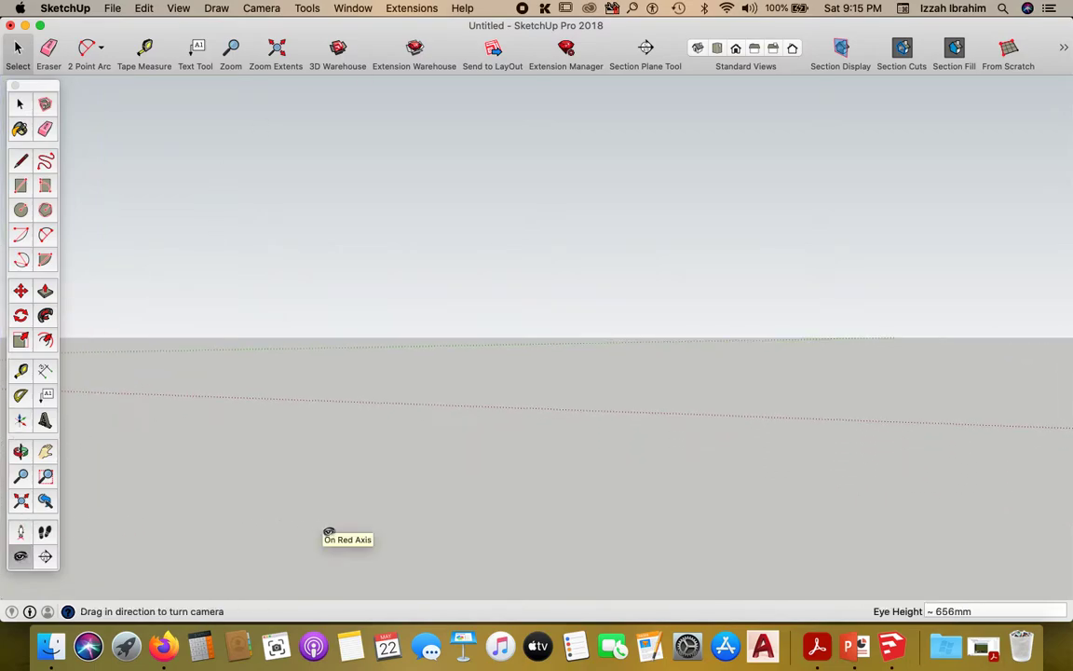
scroll(534, 480, "down", 5)
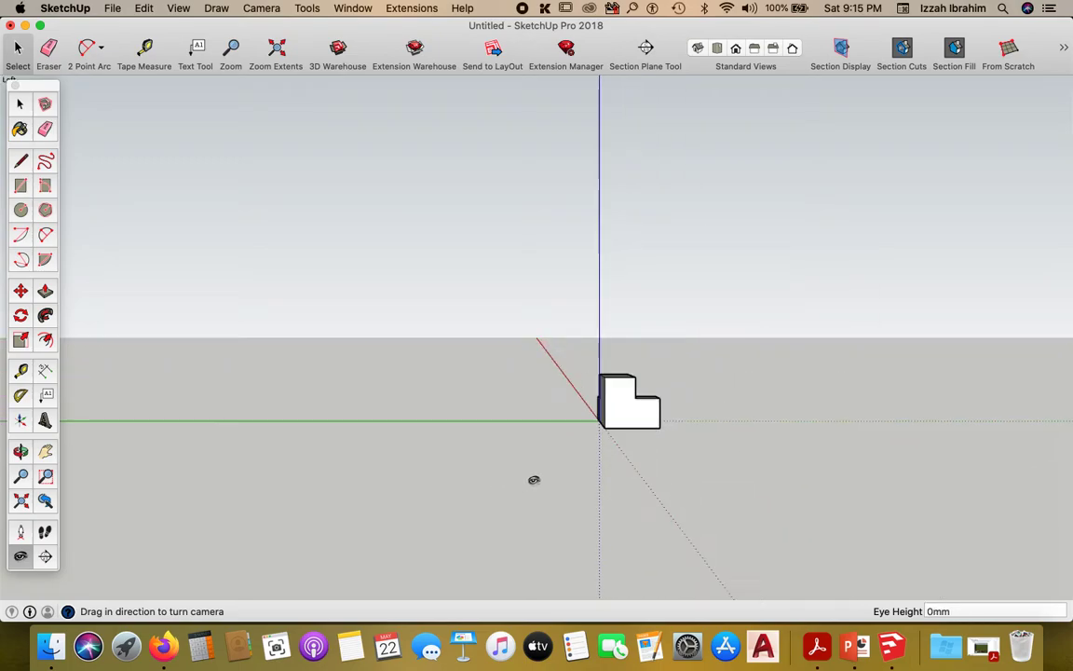
- Try to position the camera on the ground in front of the L-shaped end, aimed at the model's base corner
left_click(21, 531)
left_click_drag(531, 497, 584, 470)
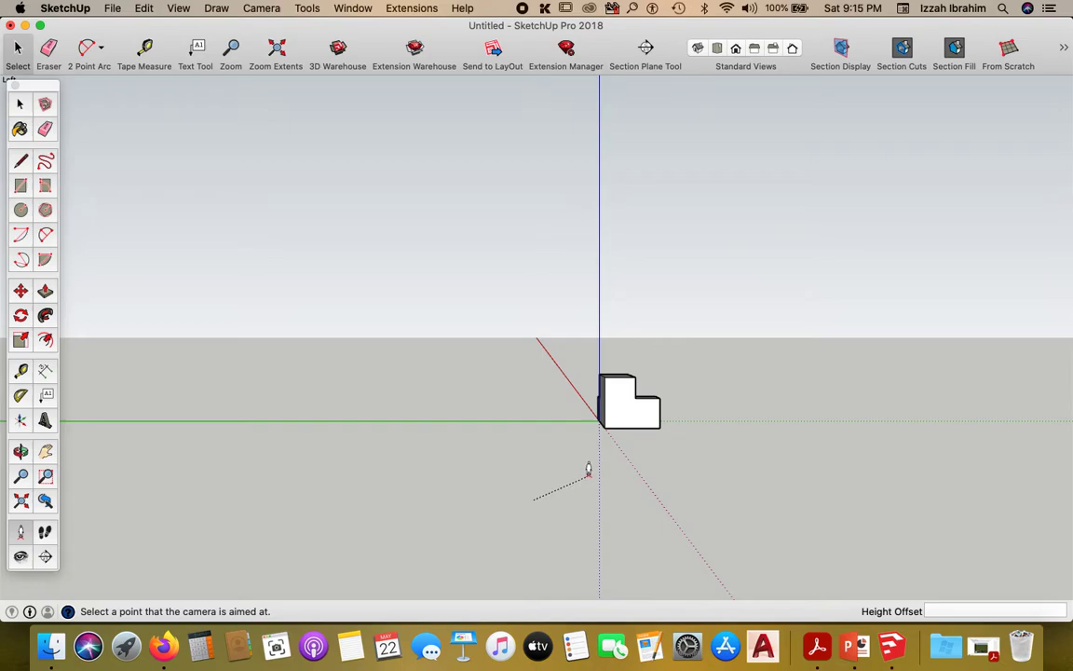
left_click_drag(590, 469, 607, 459)
left_click(603, 425)
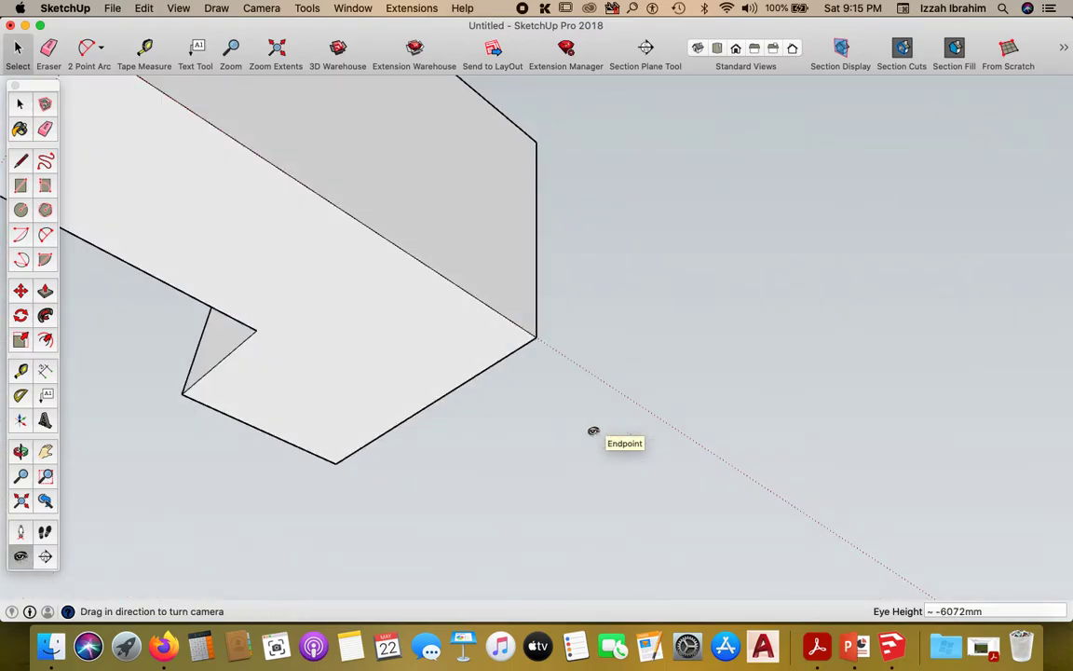
- Try to position the camera on the ground beside the solid red axis, aimed at the far base corner of the model's long side
scroll(488, 455, "down", 10)
middle_click_drag(615, 438, 276, 530)
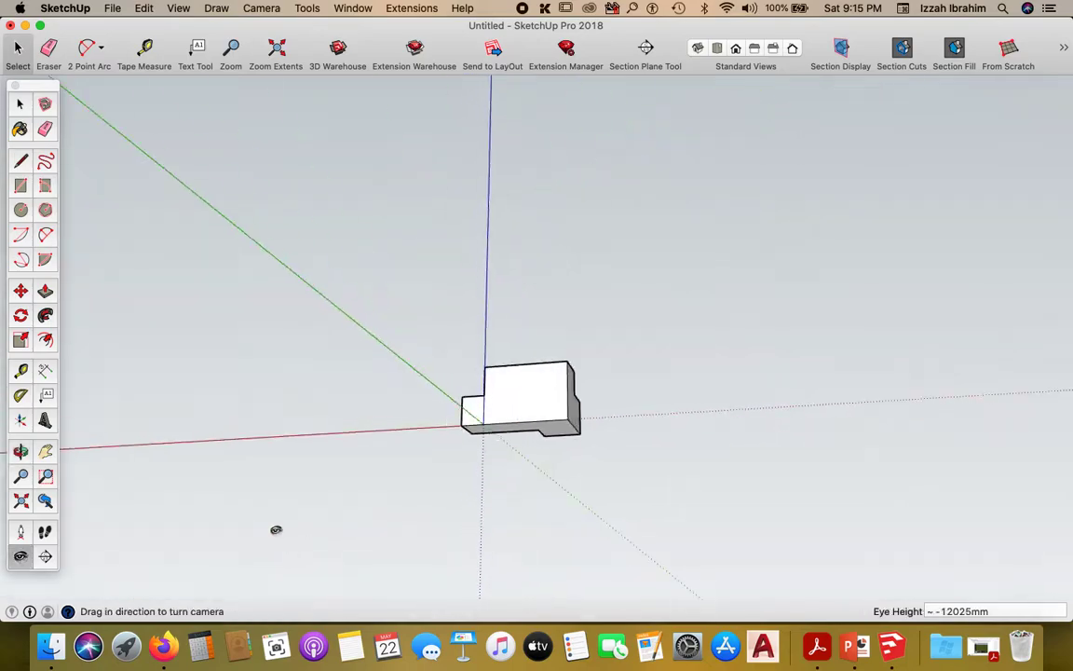
scroll(486, 450, "down", 5)
middle_click_drag(545, 407, 522, 542)
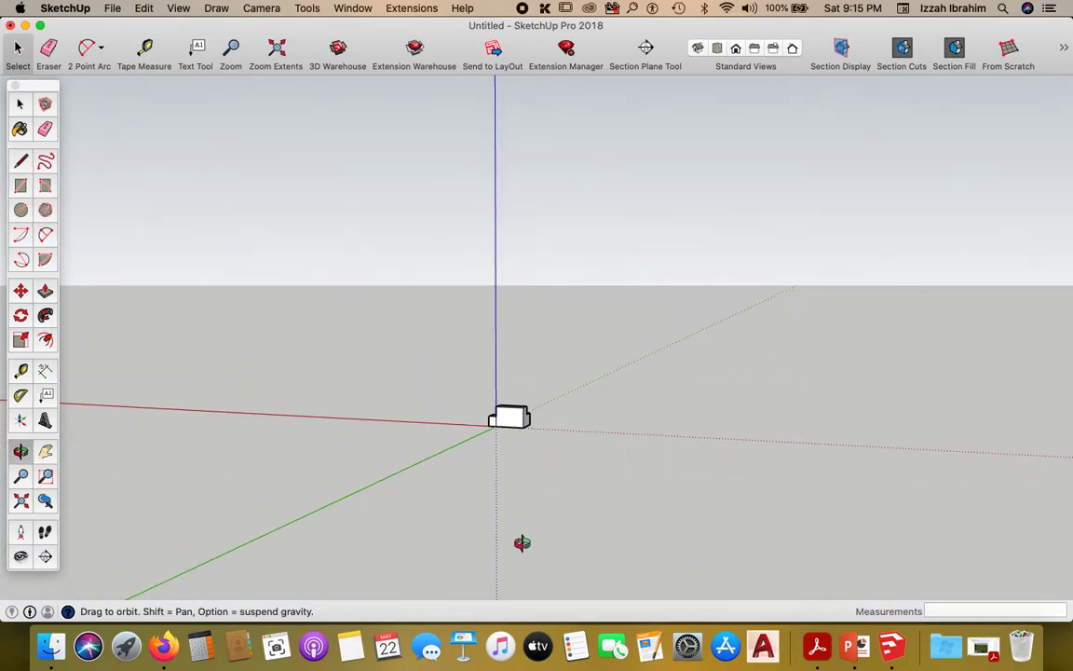
left_click_drag(299, 521, 432, 471)
middle_click_drag(432, 471, 521, 510)
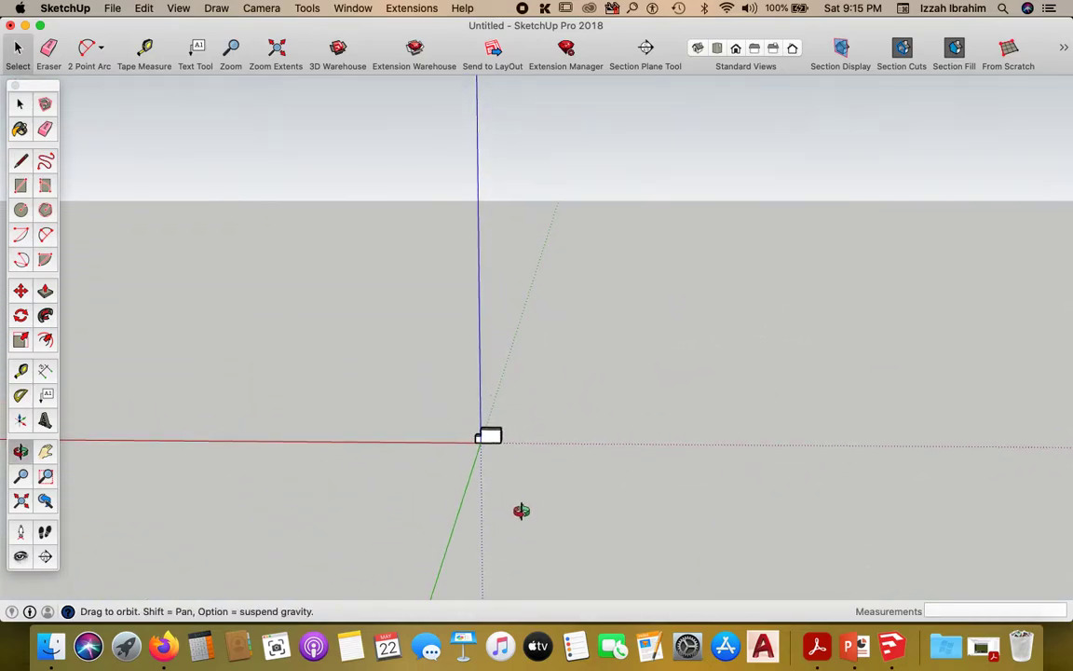
left_click(21, 531)
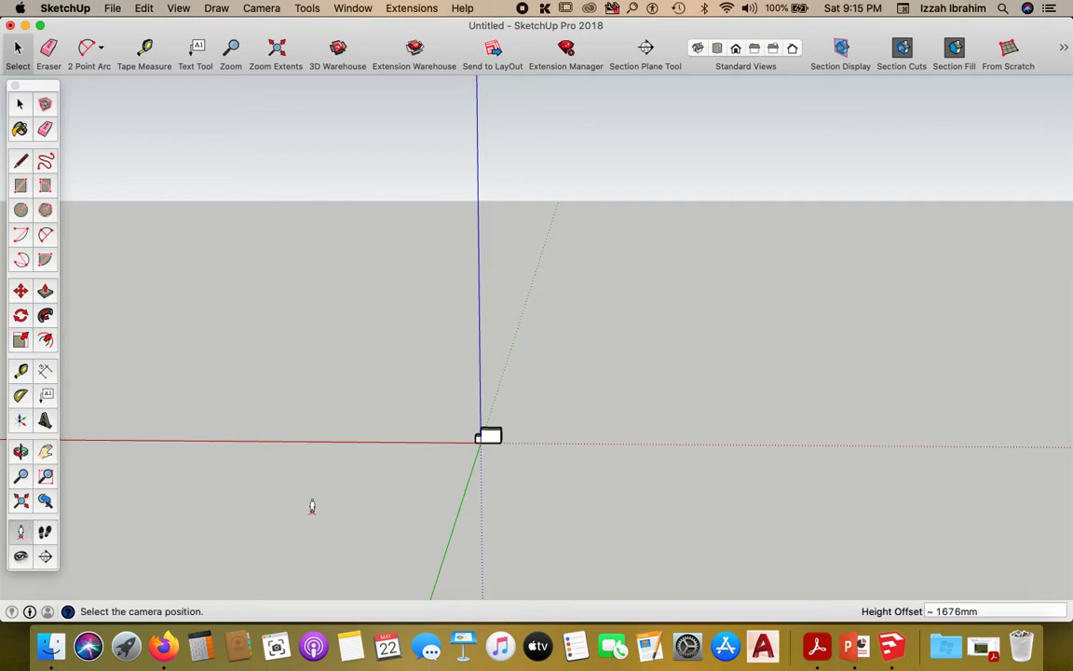
left_click(382, 484)
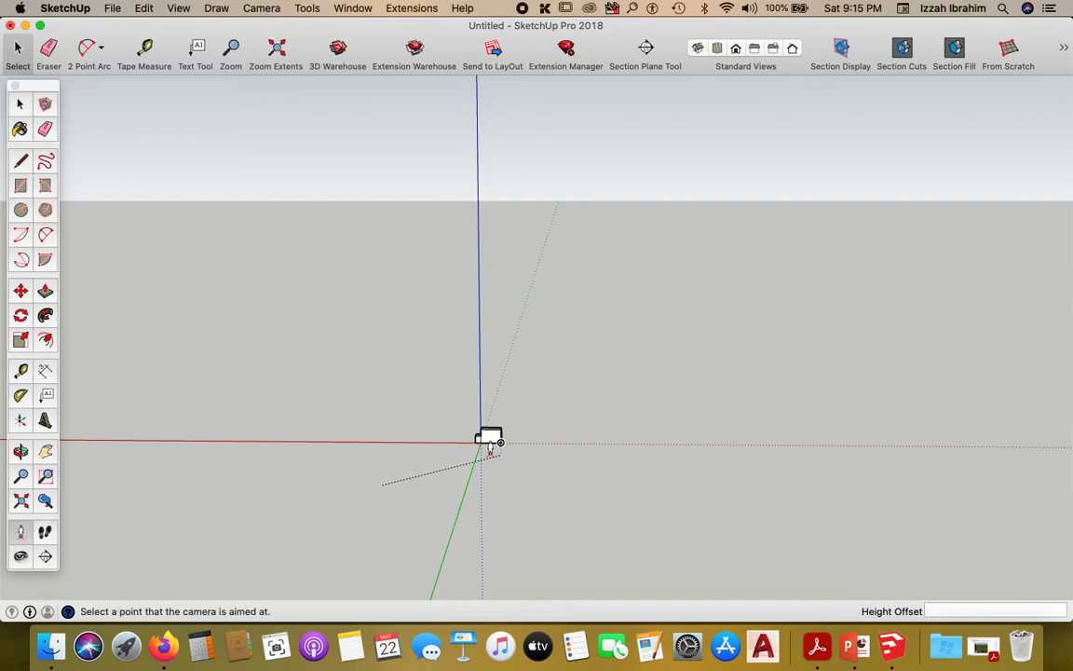
left_click(500, 449)
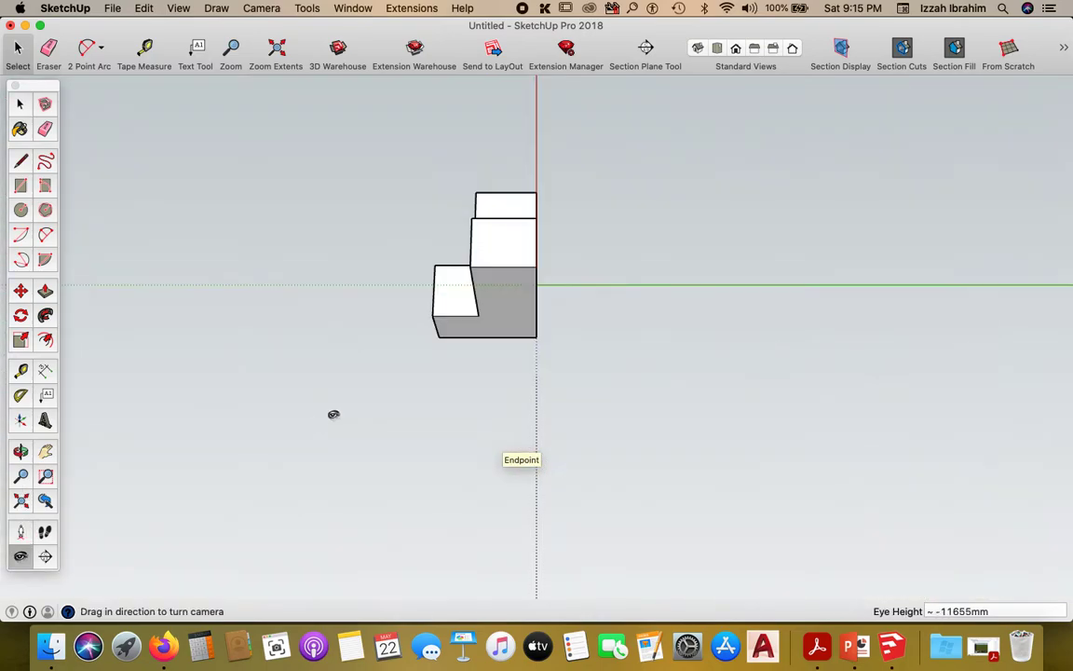
- Draw a ground rectangle of about 66180 by 29958 mm under the model, starting from its base corner near the origin
middle_click_drag(529, 323, 390, 455)
middle_click_drag(541, 313, 503, 416)
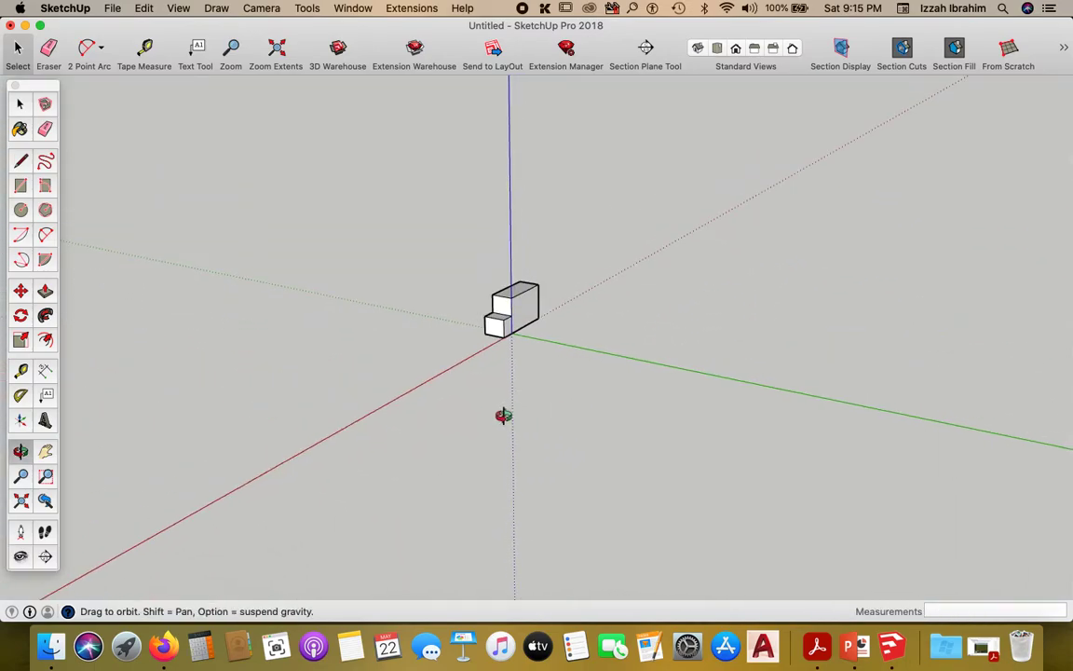
left_click(20, 185)
left_click(504, 335)
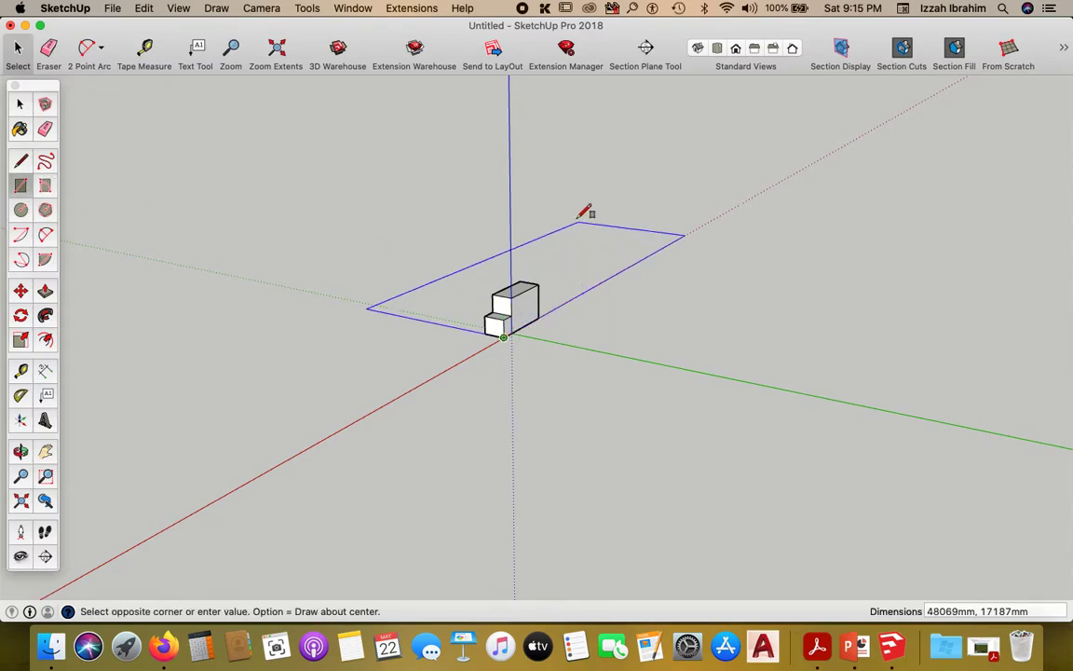
left_click(562, 196)
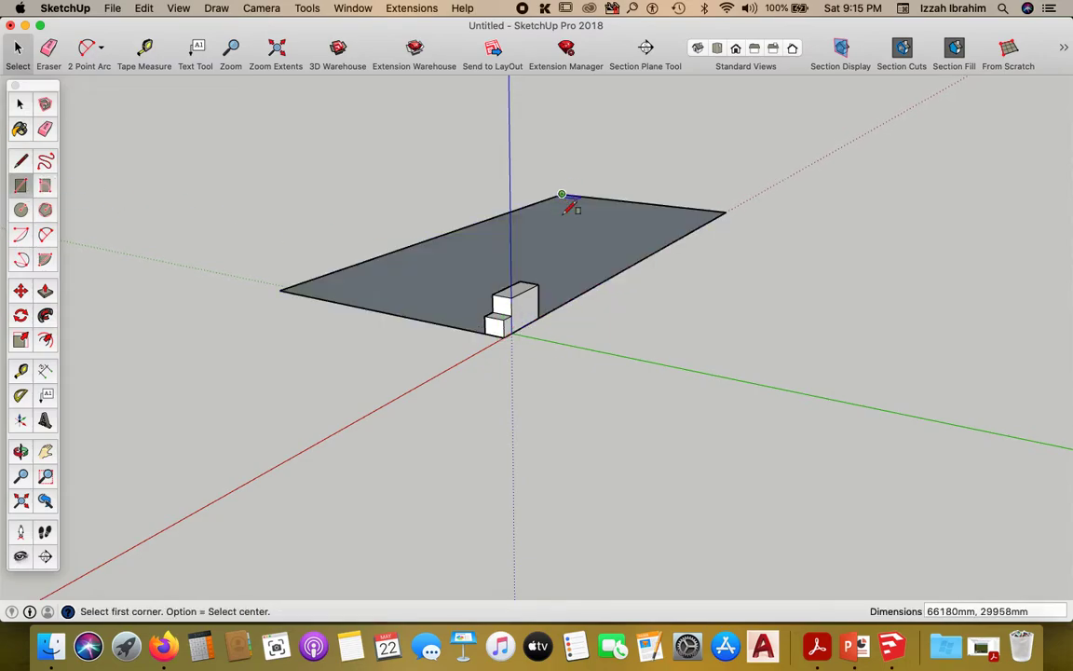
- Extend the ground plane with an adjoining rectangle of about 50252 by 22910 mm and another of about 66180 by 20294 mm filling the open corner
left_click(280, 290)
left_click(583, 507)
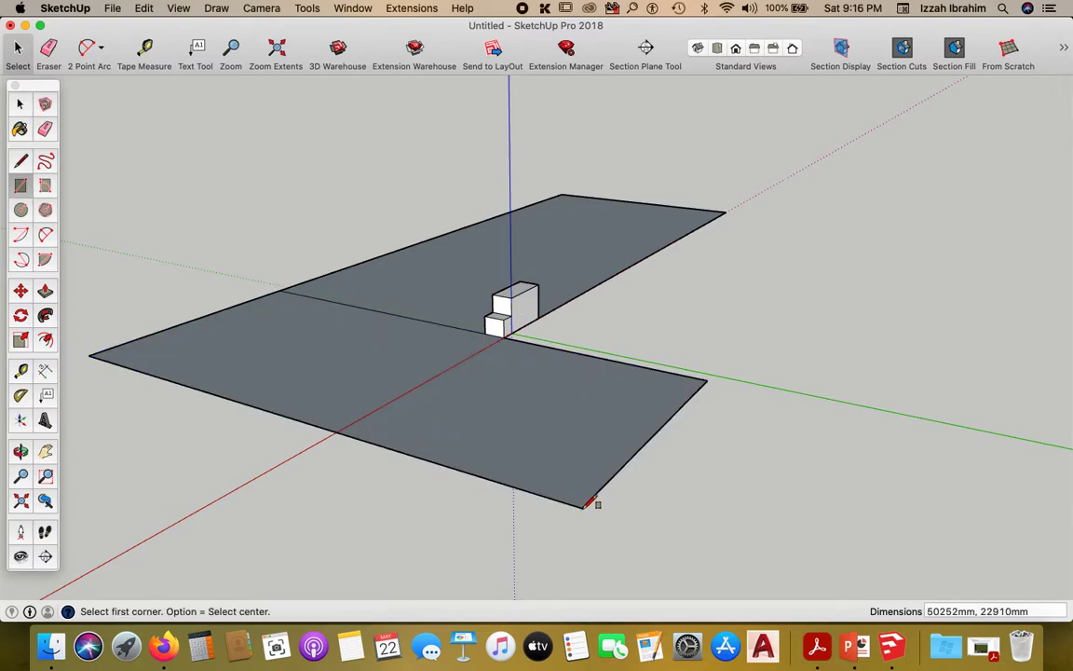
left_click(707, 379)
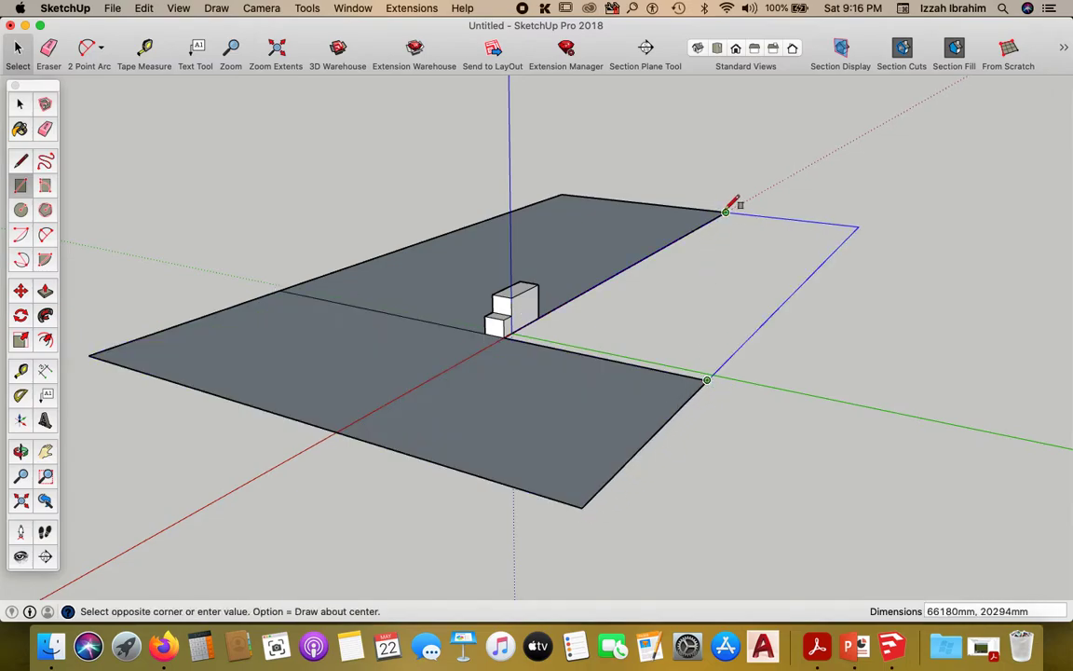
left_click(657, 184)
- Erase the inner edges dividing the ground rectangles so they form a single plane
left_click(45, 129)
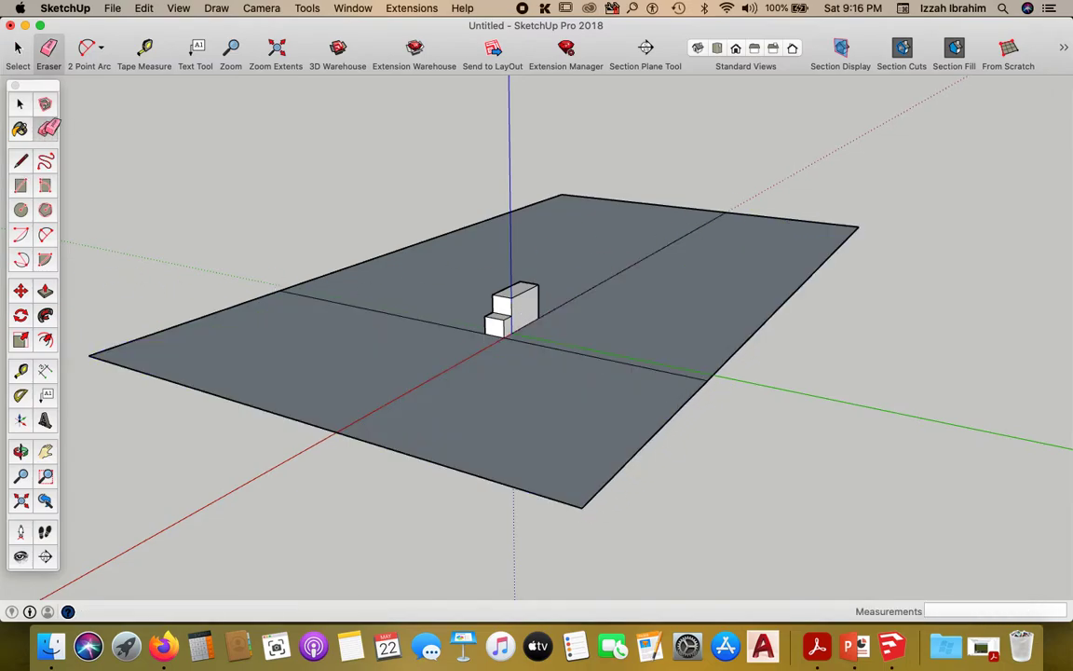
left_click(337, 297)
left_click_drag(591, 290, 575, 360)
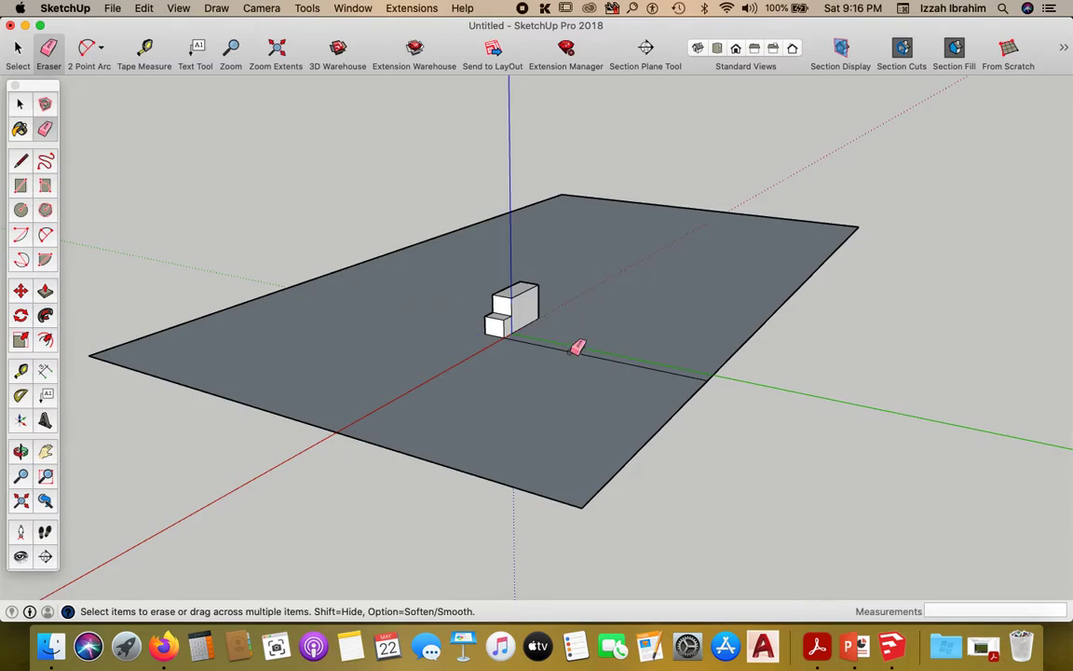
- Position the camera on the ground plane in front of the L-shaped end, aimed at the midpoint of its base edge
scroll(340, 307, "down", 3)
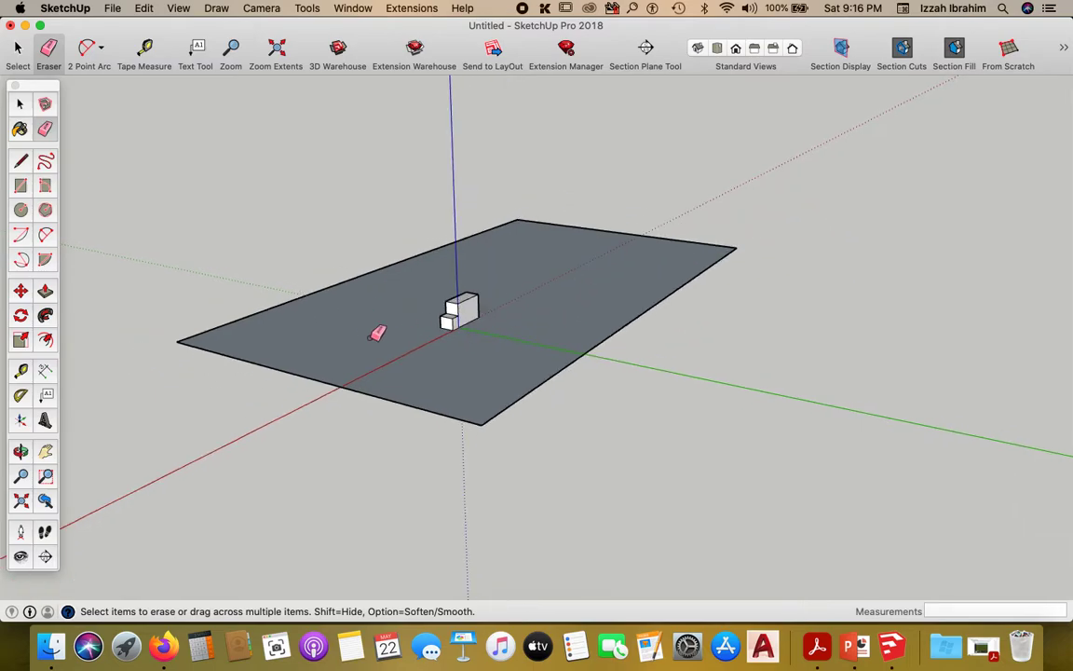
middle_click_drag(377, 333, 410, 265)
middle_click_drag(597, 263, 227, 294)
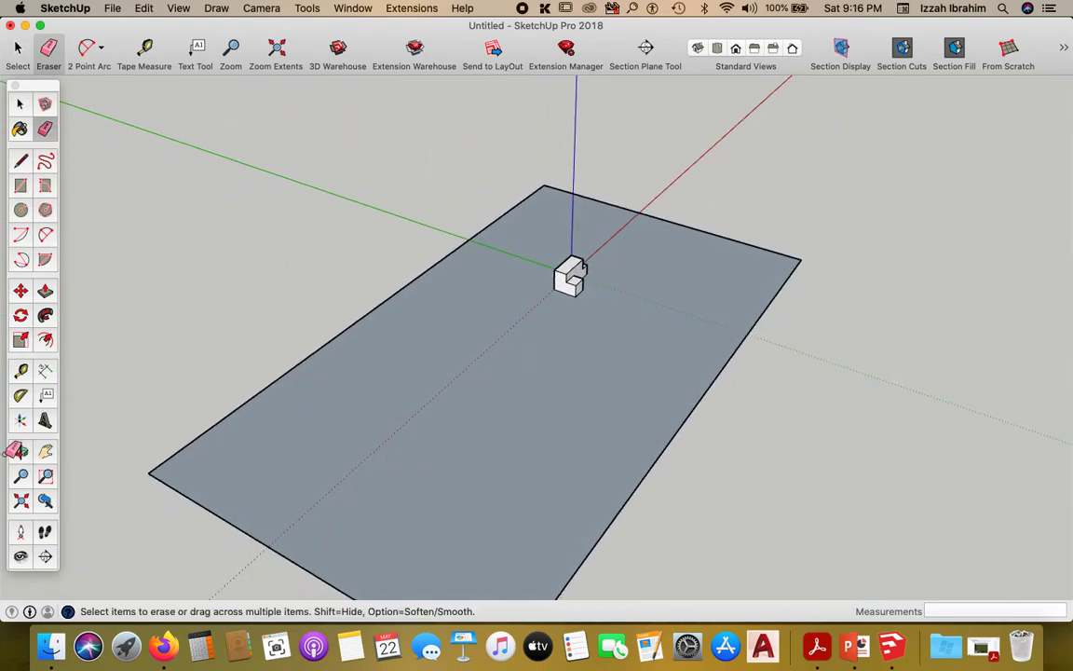
left_click(20, 531)
left_click(514, 471)
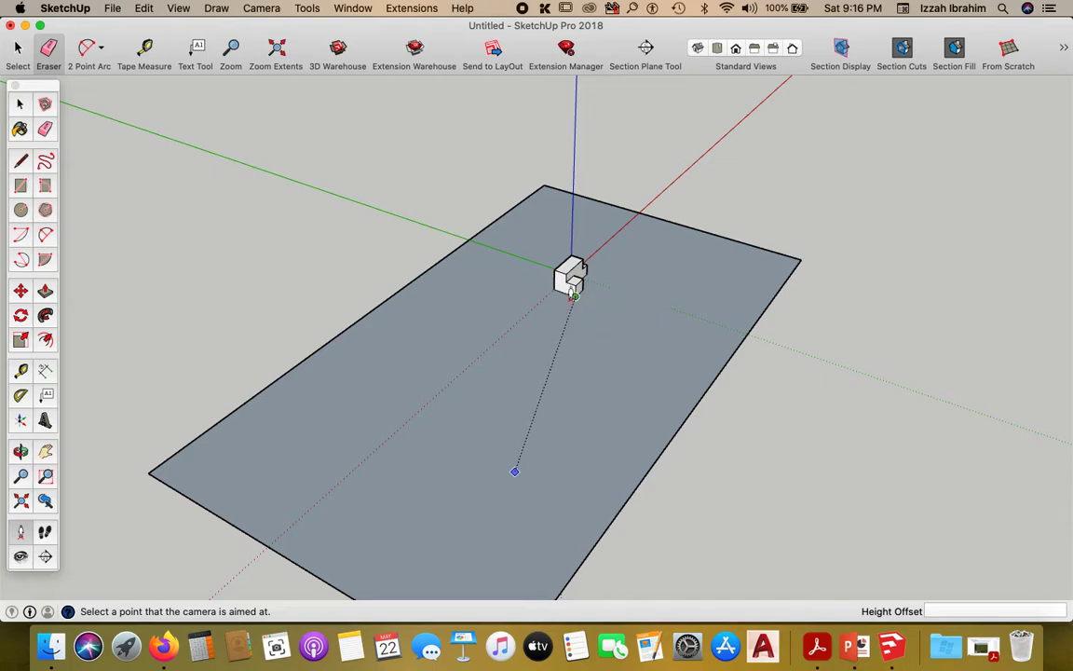
left_click(565, 294)
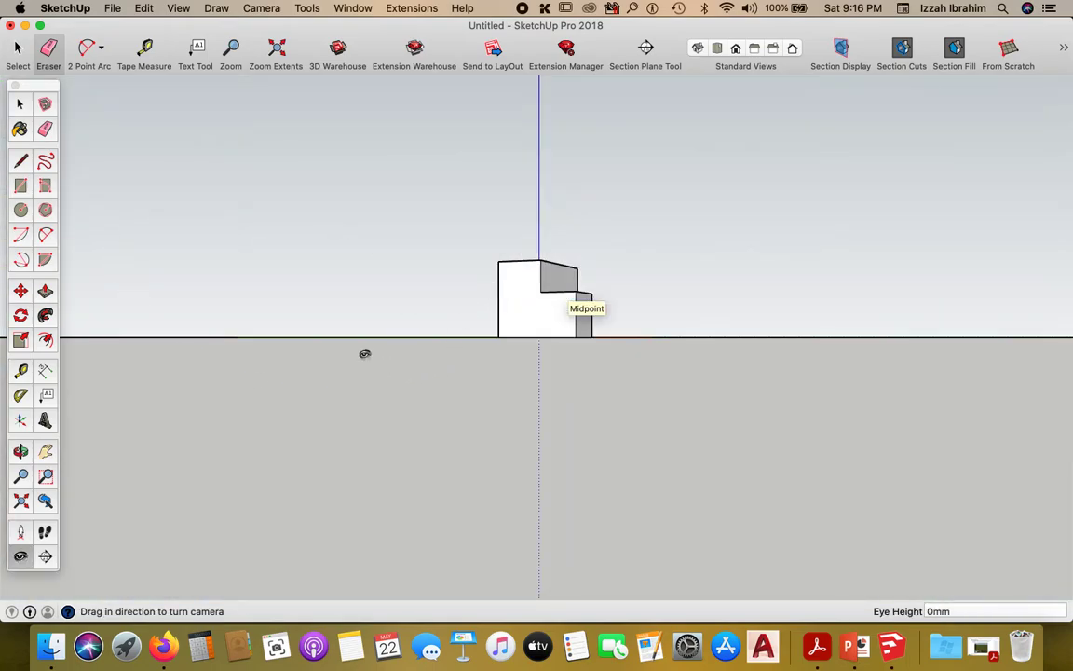
- Set the Look Around eye height to 1500 mm for the camera facing the L-shaped end
scroll(415, 376, "down", 6)
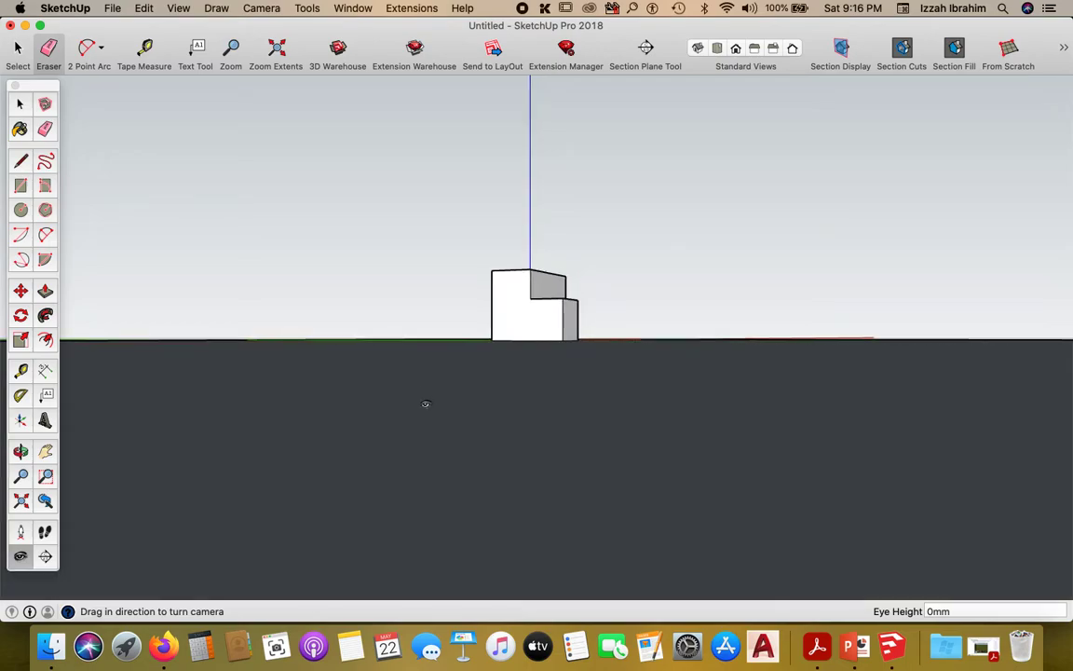
scroll(463, 327, "up", 4)
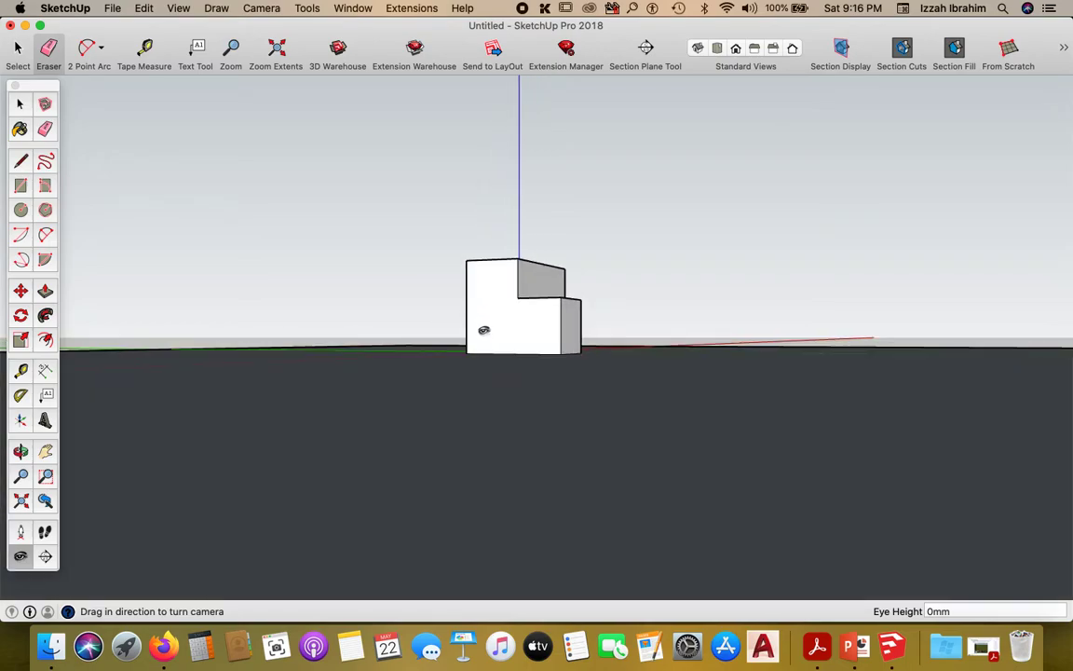
middle_click_drag(485, 330, 269, 381)
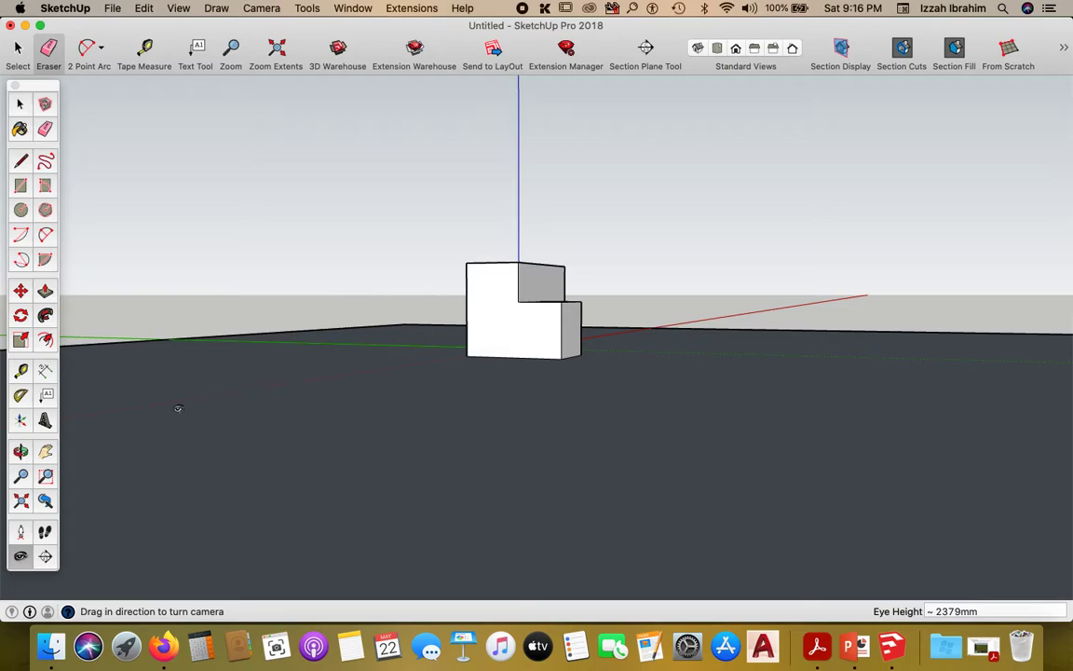
scroll(385, 424, "down", 3)
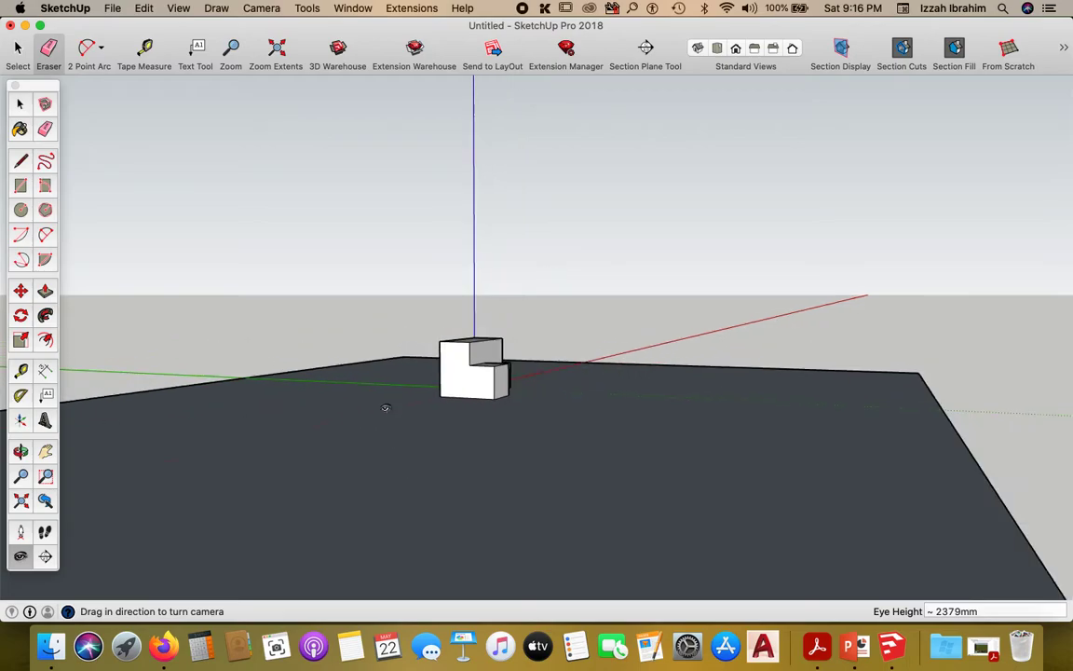
scroll(384, 407, "down", 3)
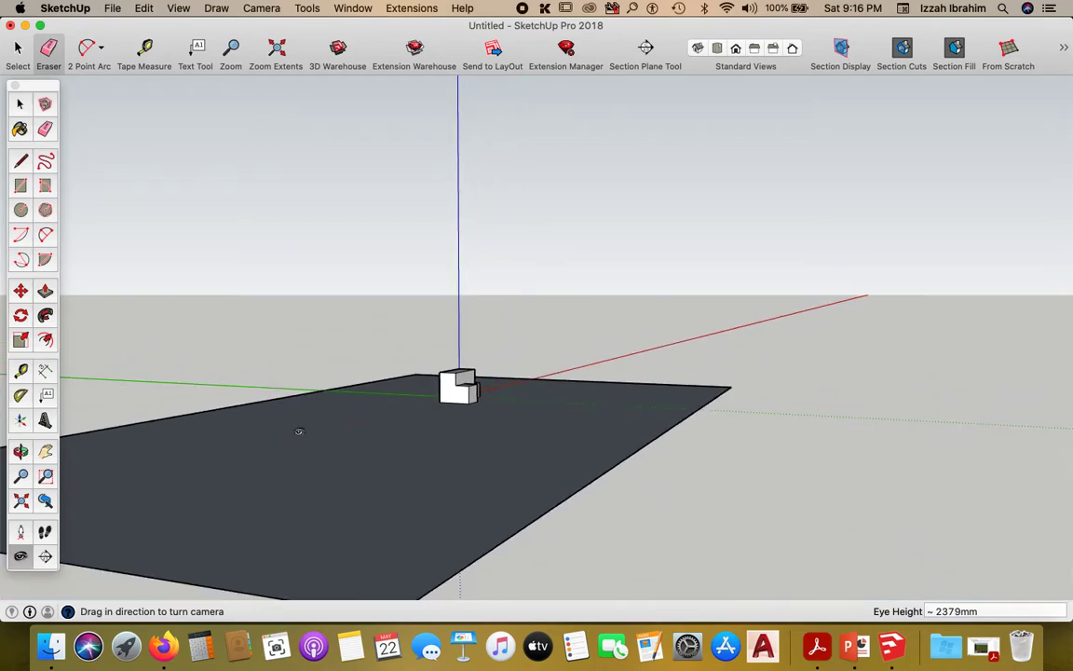
left_click(21, 556)
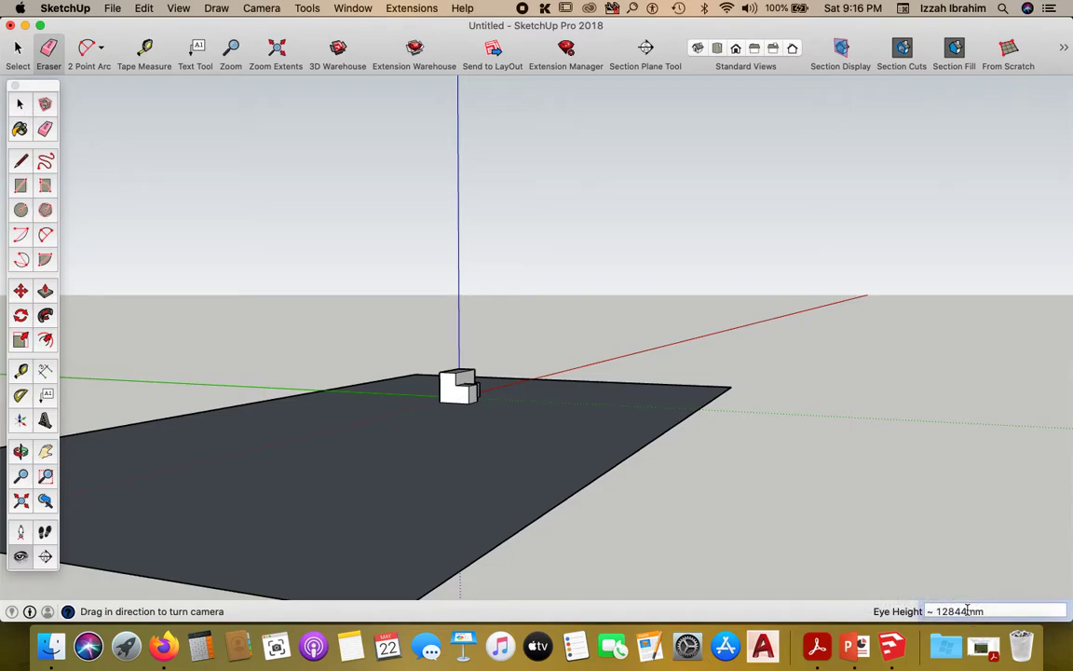
left_click_drag(969, 609, 945, 611)
type("500")
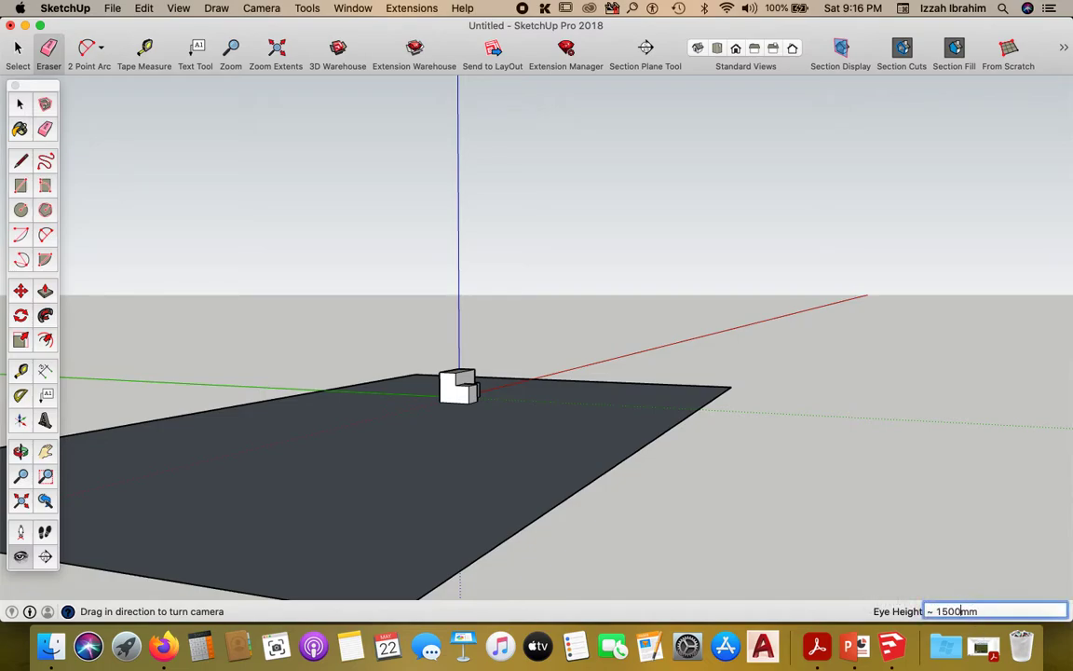
key("Return")
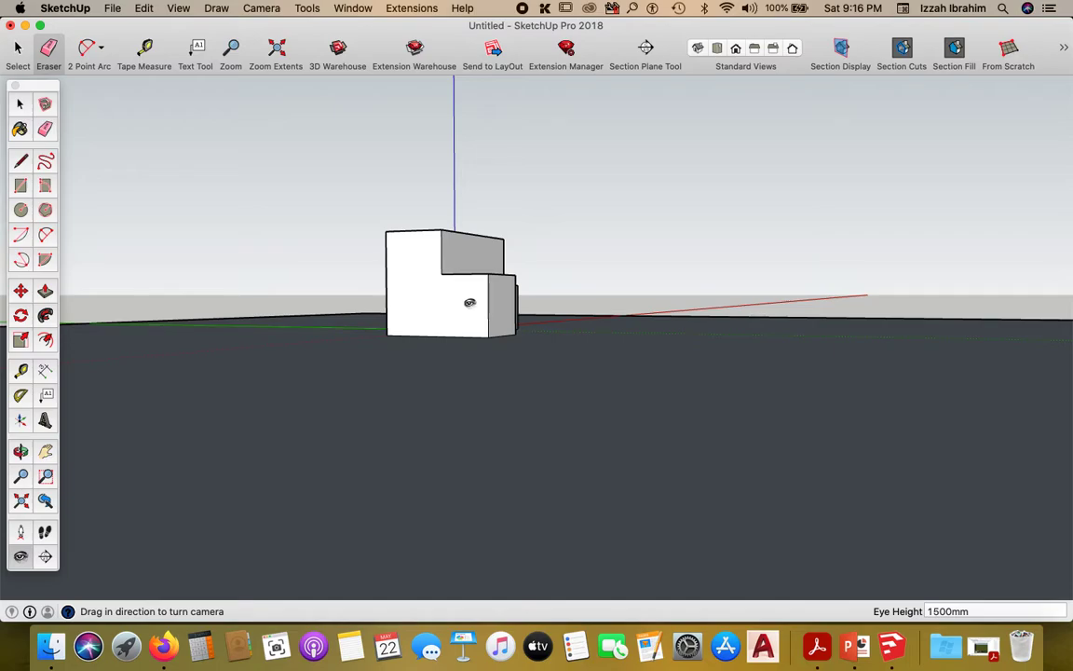
- Look around from the camera in front of the L-shaped end, turning the view away from the model along the ground plane
middle_click_drag(470, 303, 469, 303)
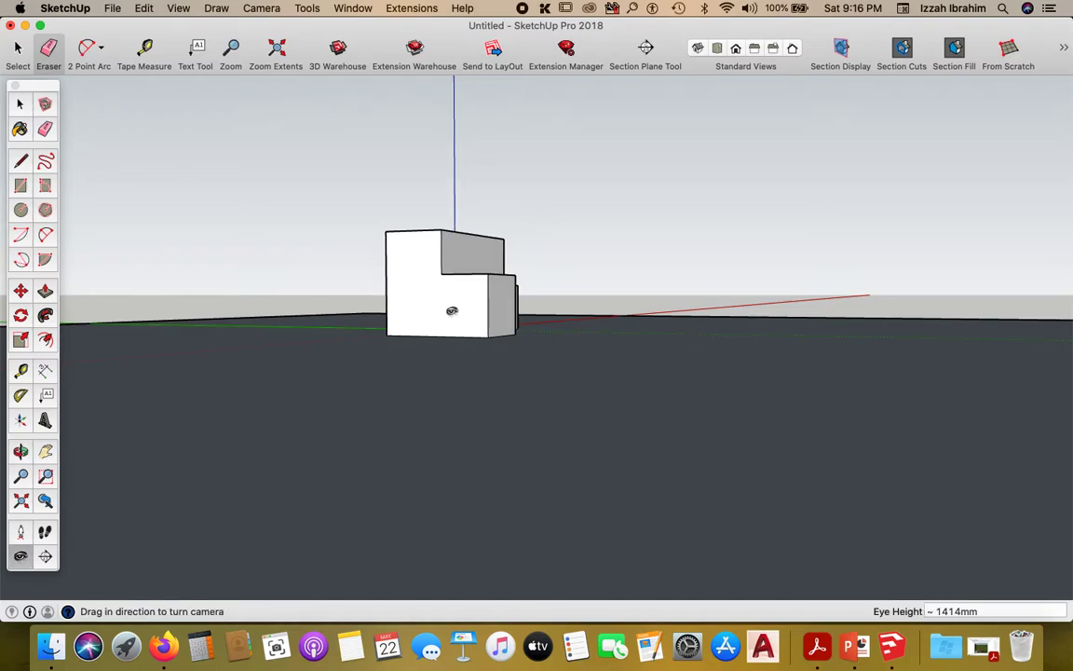
left_click_drag(452, 311, 618, 298)
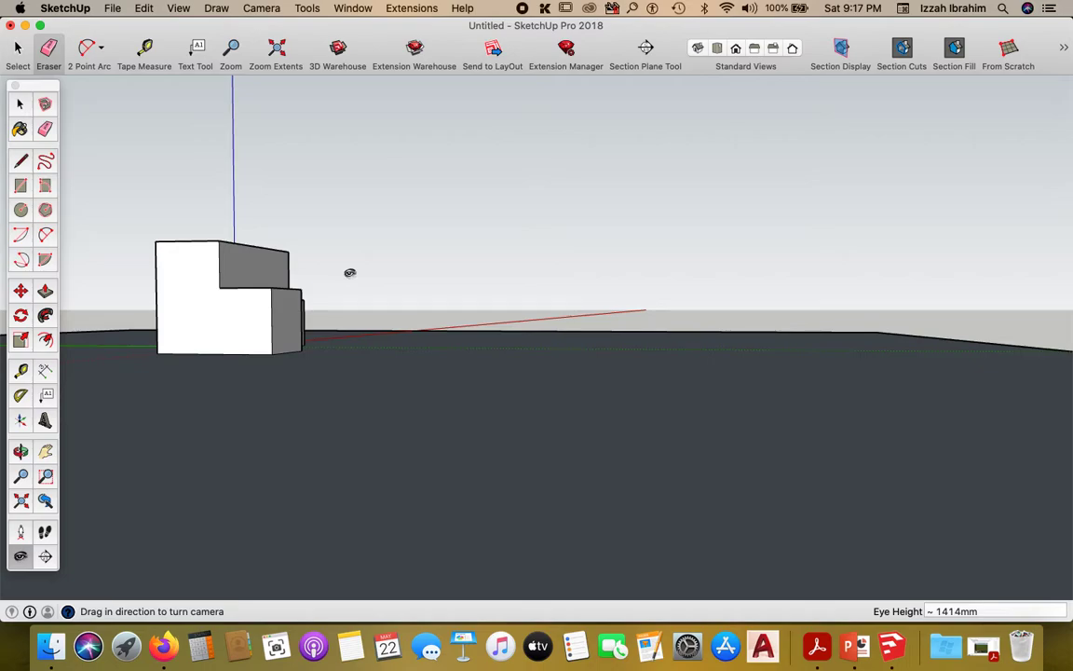
- View the long side with the projecting blocks from above the ground plane, using Orbit and Look Around, and finish with a closer view
left_click(20, 451)
left_click_drag(433, 331, 479, 376)
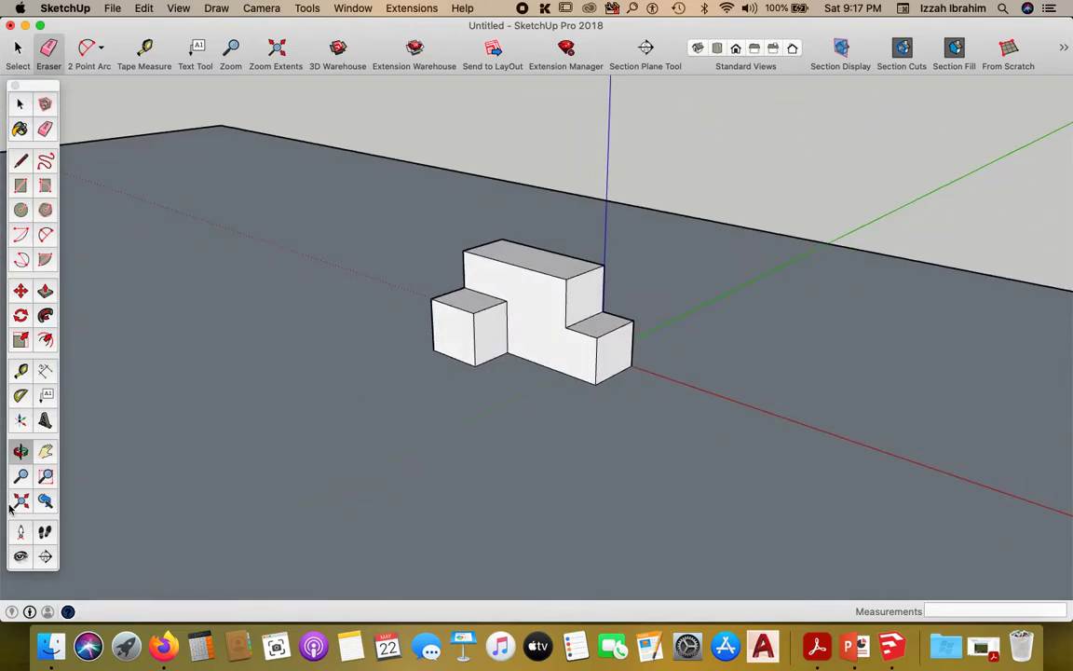
left_click(20, 558)
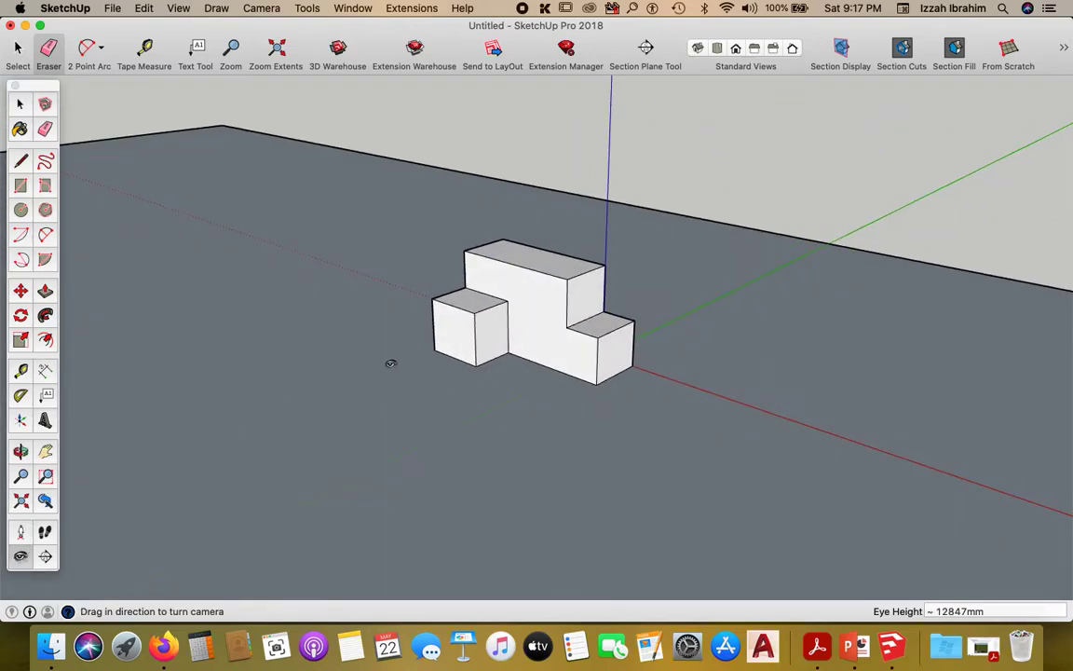
mouse_move(390, 361)
left_mouse_down()
mouse_move(259, 348)
mouse_move(666, 355)
mouse_move(524, 386)
mouse_move(350, 362)
mouse_move(369, 343)
mouse_move(360, 375)
mouse_move(537, 352)
mouse_move(318, 371)
mouse_move(395, 364)
left_mouse_up()
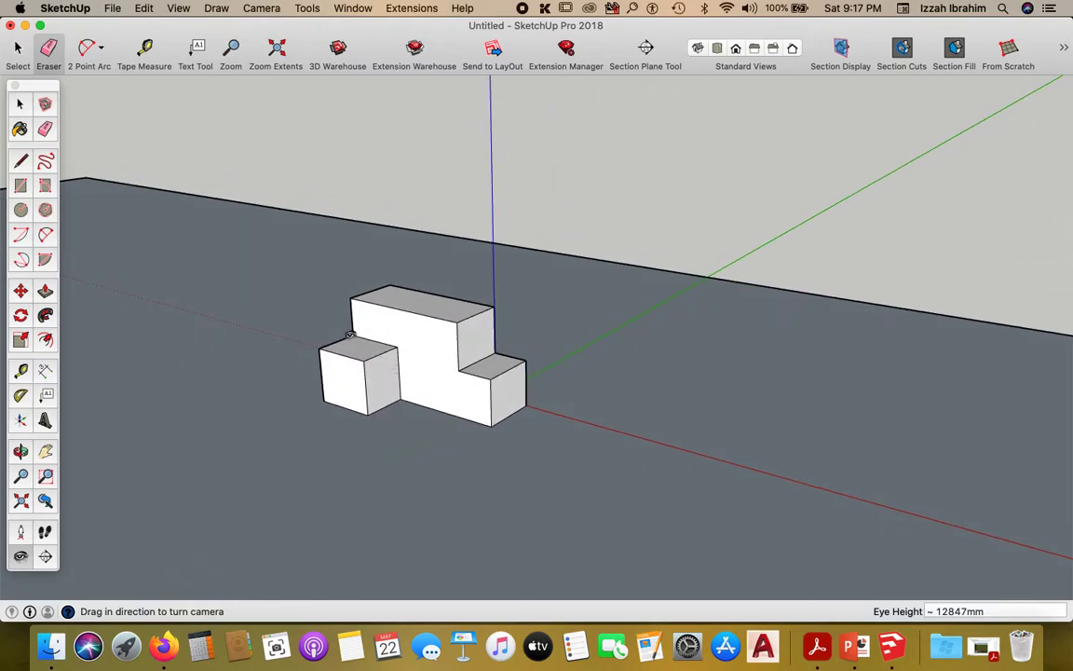
left_click_drag(295, 373, 380, 395)
middle_click_drag(395, 399, 391, 357)
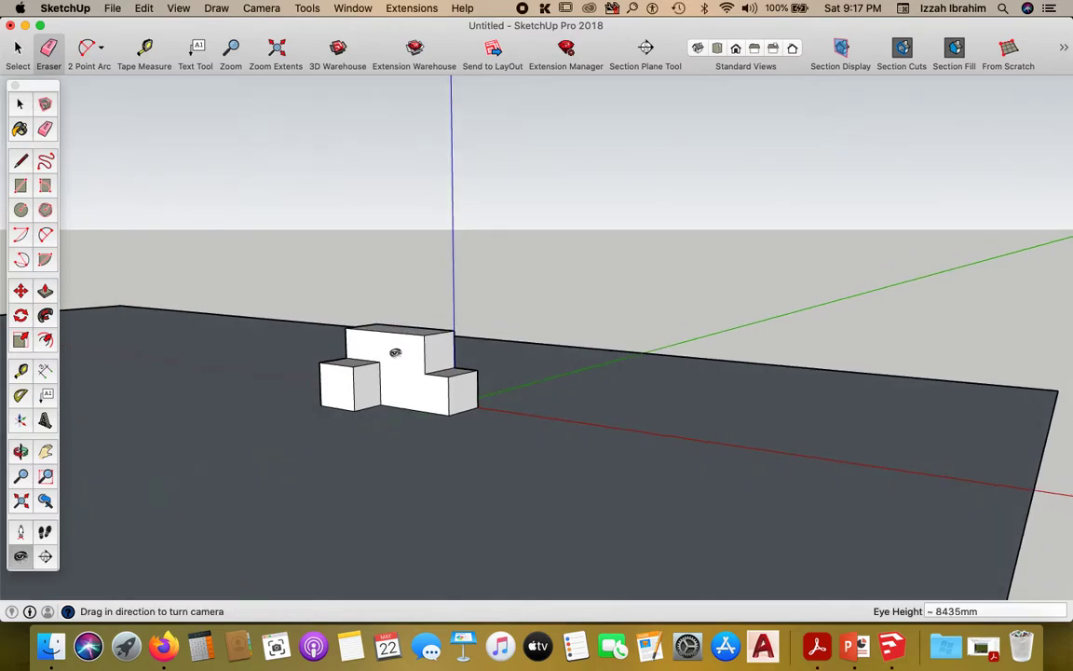
scroll(397, 365, "up", 3)
scroll(398, 365, "up", 2)
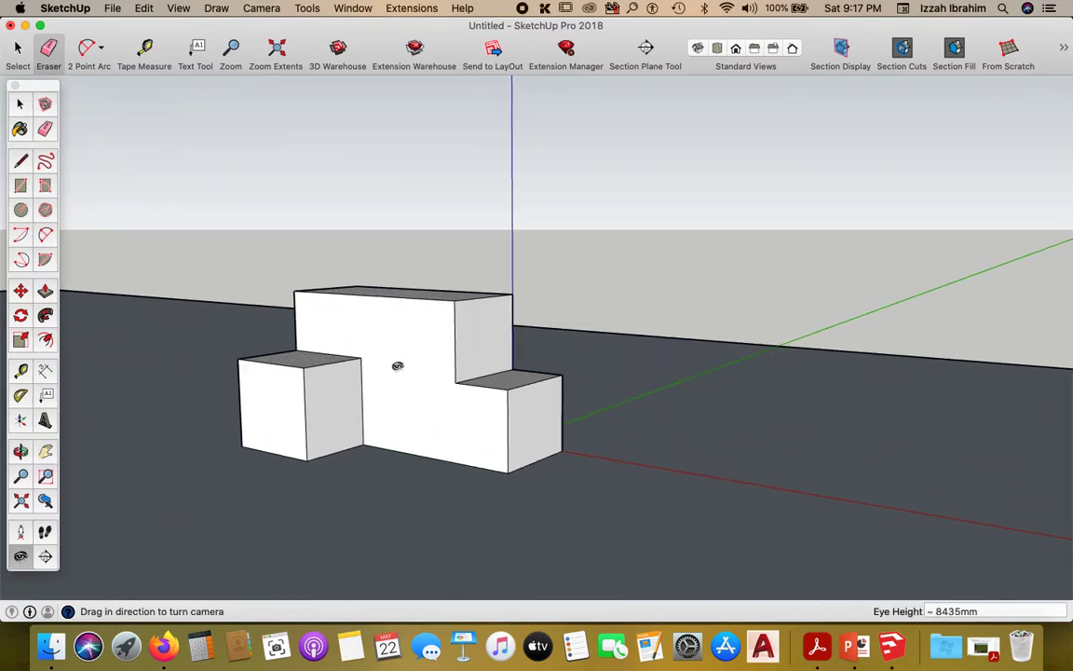
left_click(21, 452)
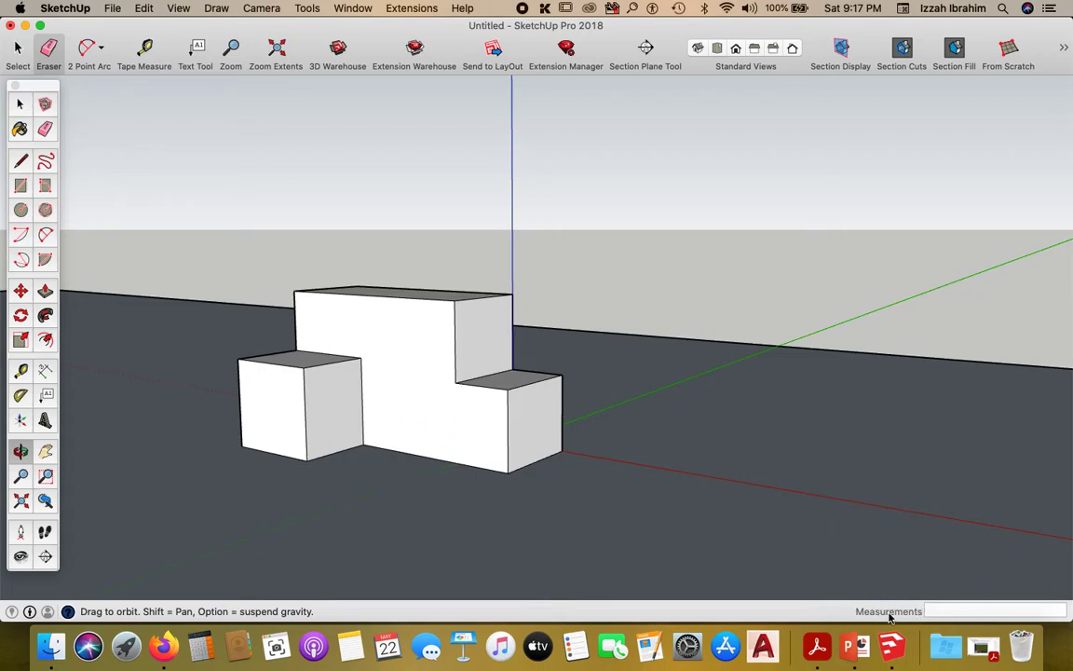
- Set the Look Around eye height to 1500 mm for the close view of the long side with the projecting blocks
left_click(20, 556)
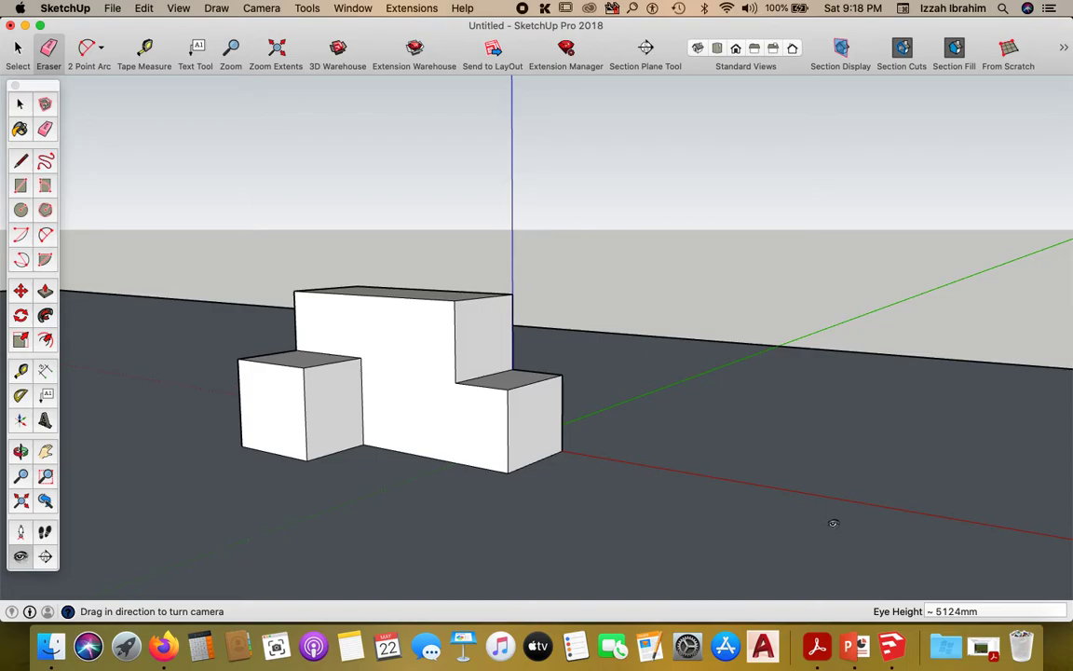
left_click(962, 612)
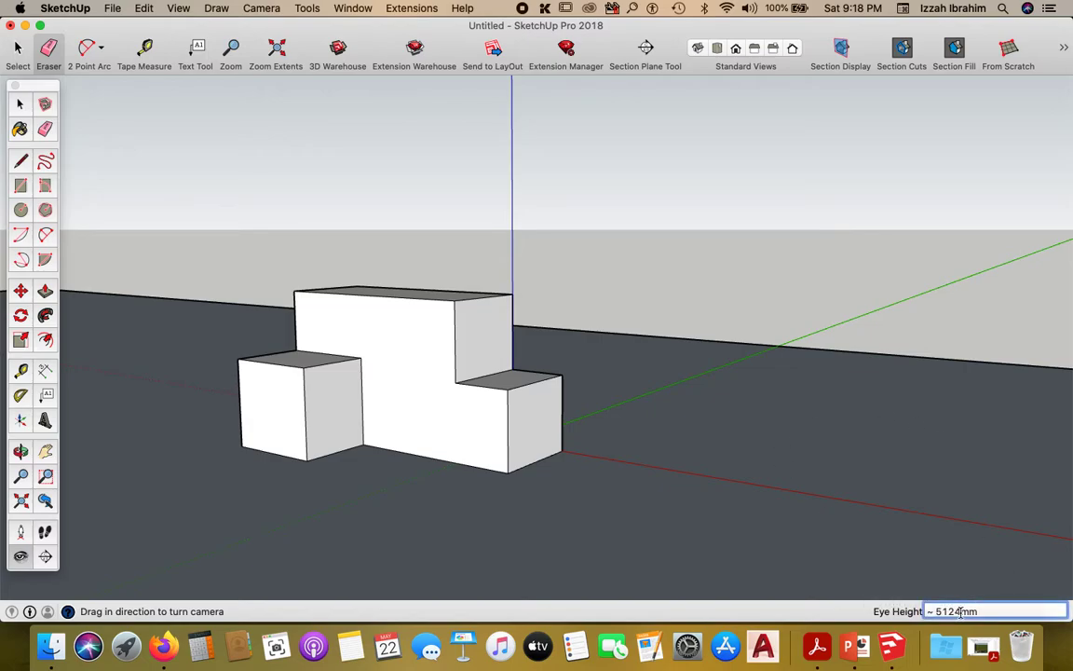
left_click_drag(960, 612, 944, 610)
type("1500")
key("Return")
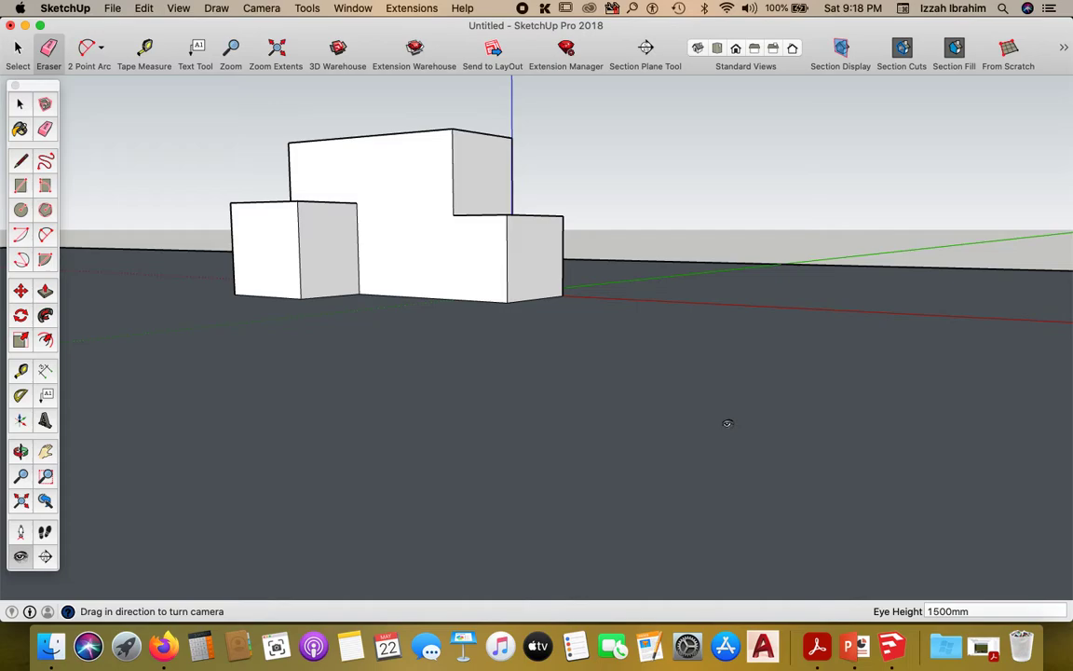
- Set the Look Around eye height to 1500 mm again from a more distant orbited view of the block model
scroll(719, 519, "down", 1)
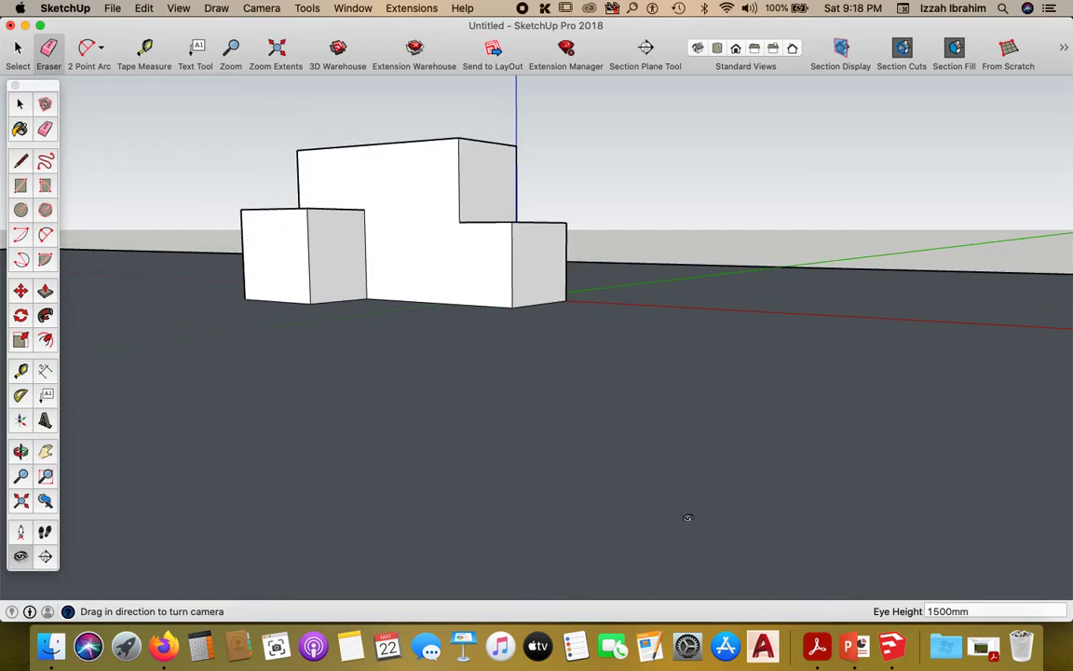
scroll(688, 518, "down", 5)
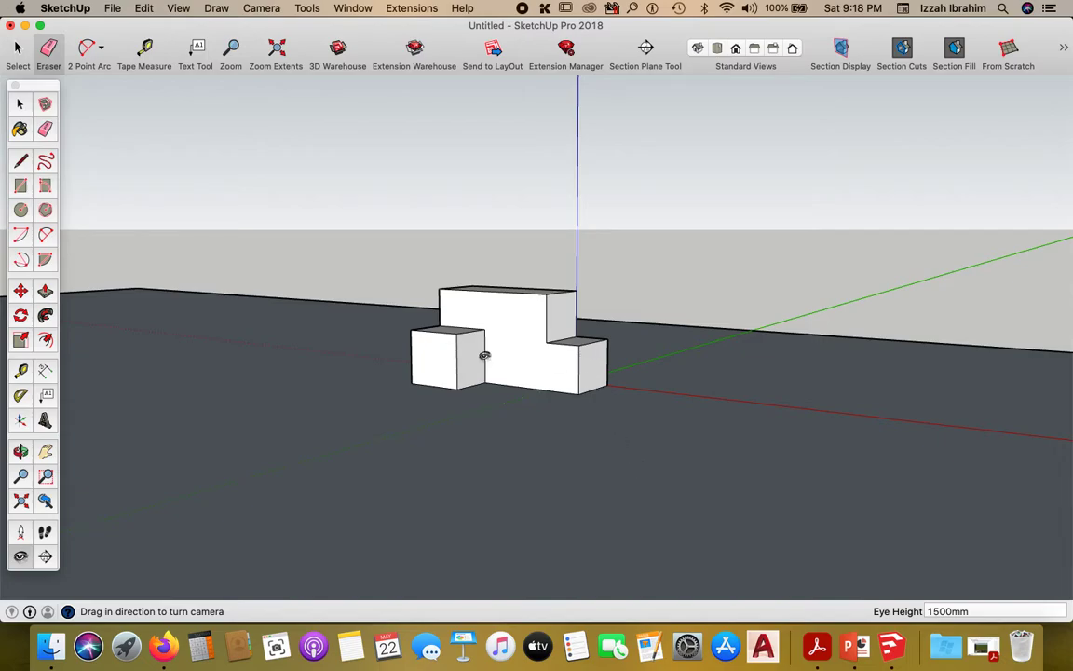
key("o")
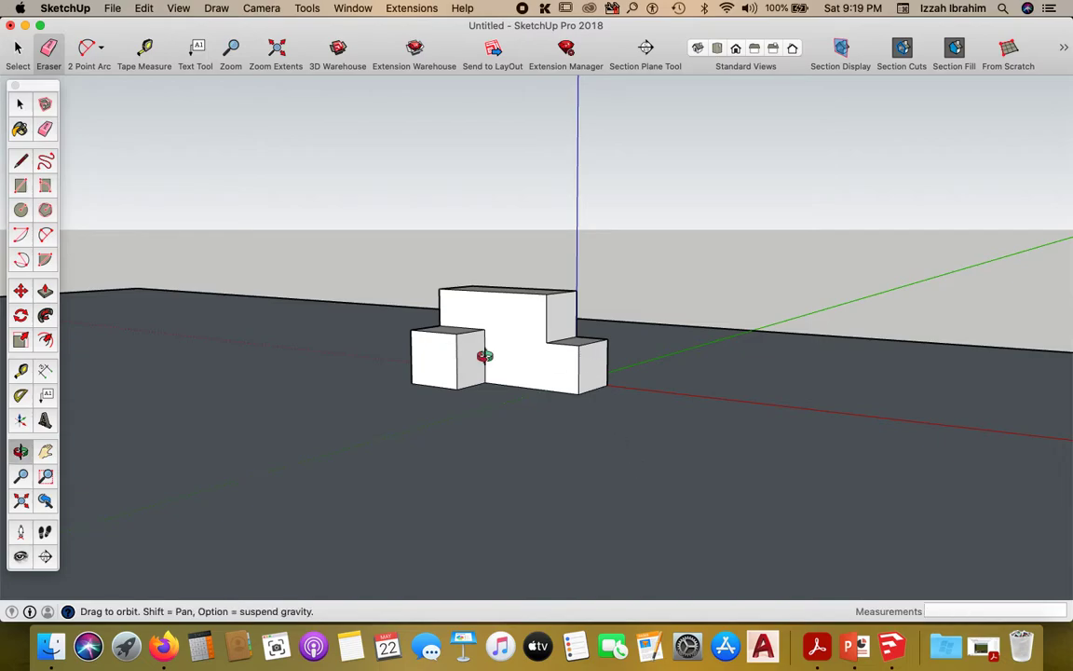
left_click_drag(484, 356, 583, 360)
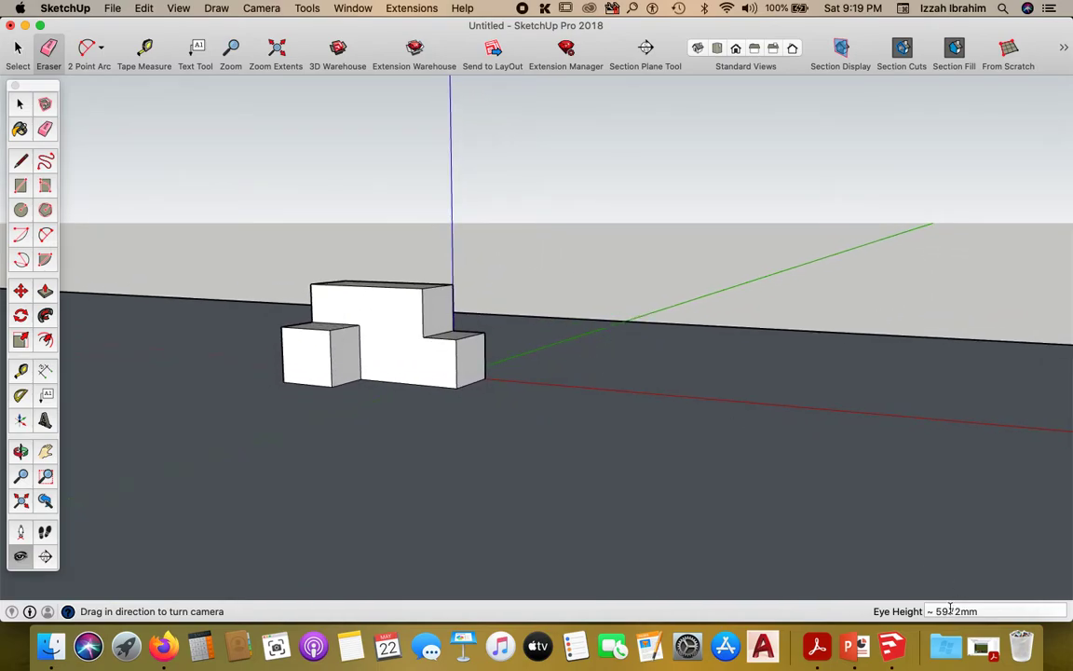
left_click_drag(527, 357, 390, 355)
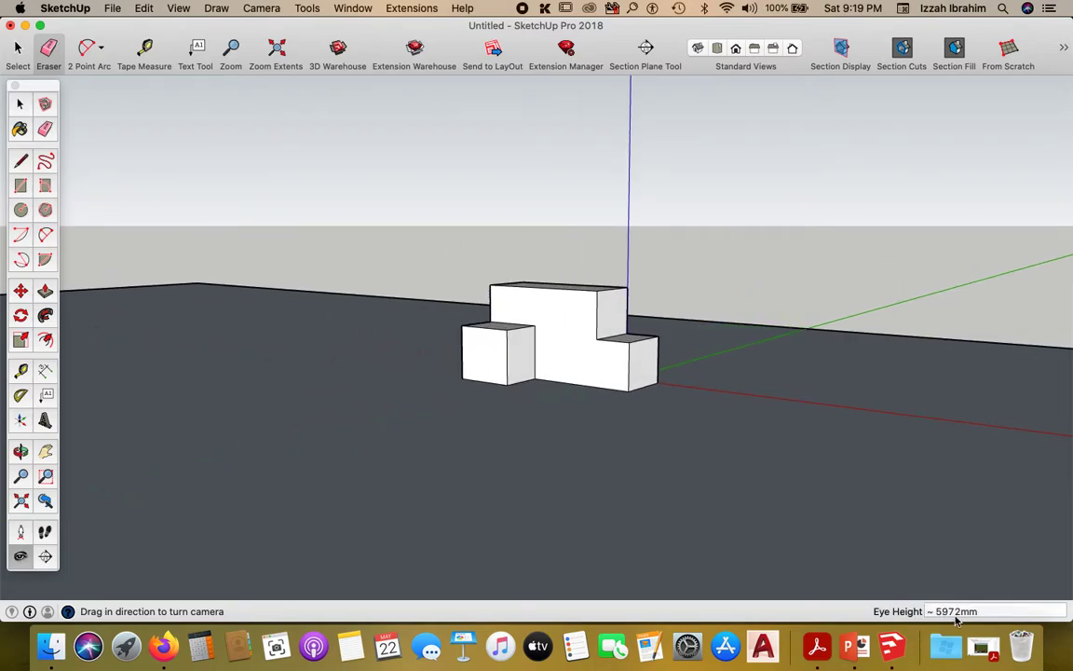
left_click_drag(960, 612, 938, 611)
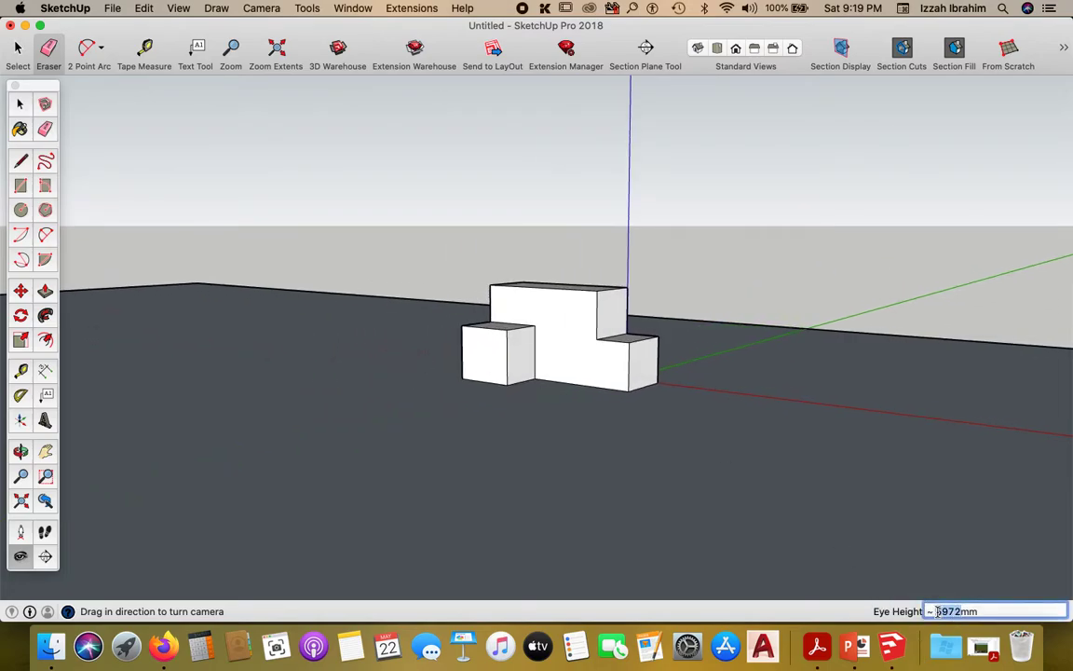
type("1500")
key("Return")
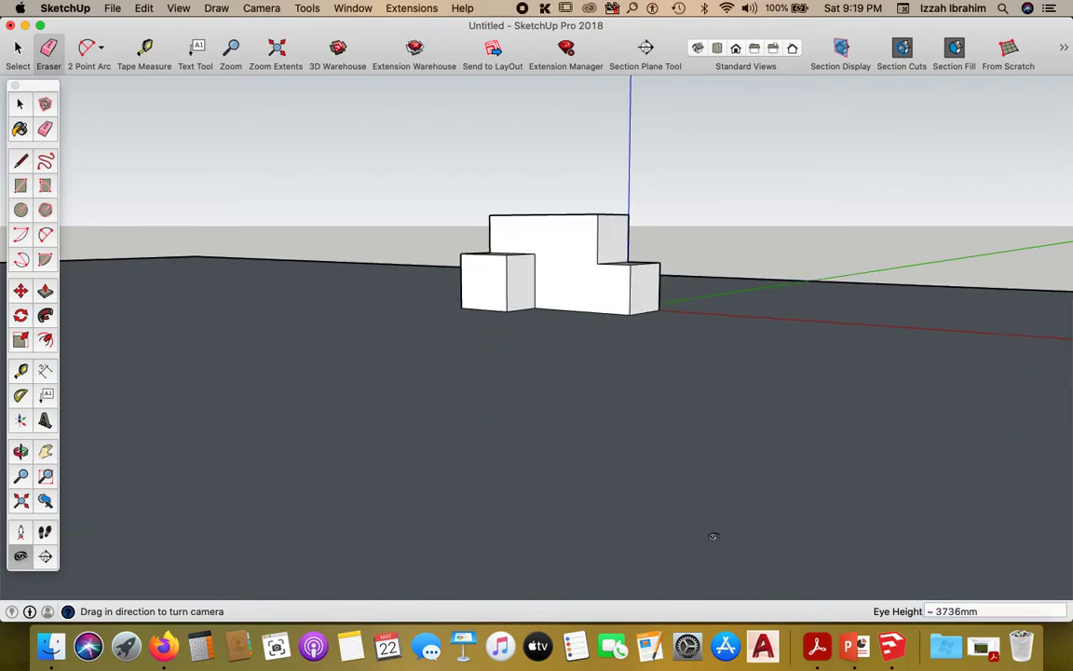
- Look around the model from the lowered camera, turning sideways and tilting down, and inspect the projecting blocks up close and from afar
left_click_drag(604, 290, 677, 293)
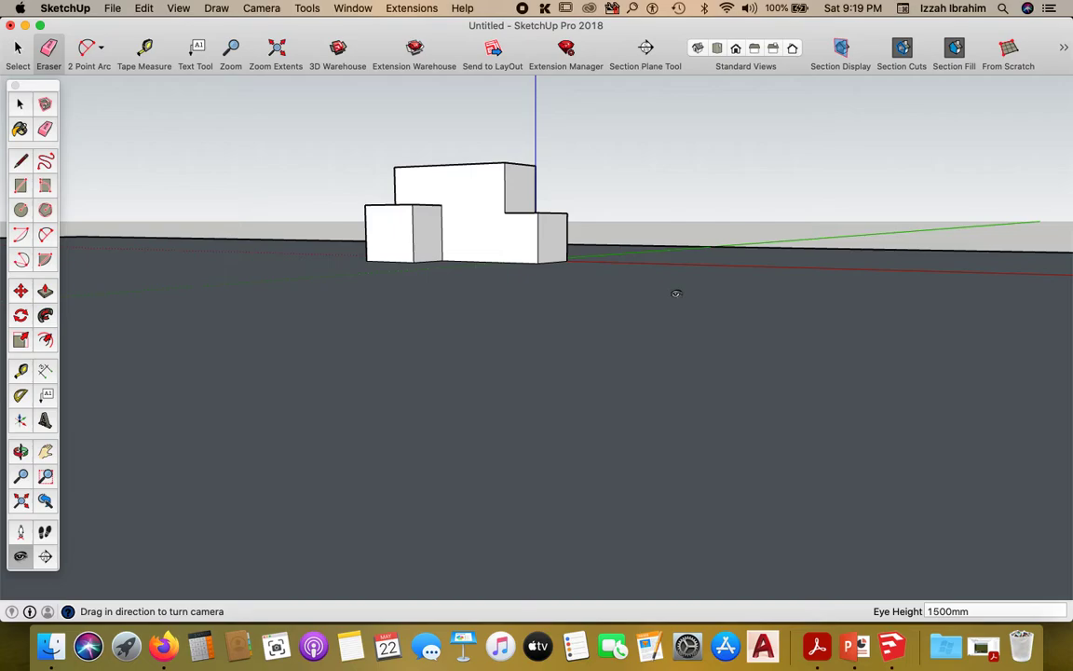
left_click_drag(676, 293, 627, 303)
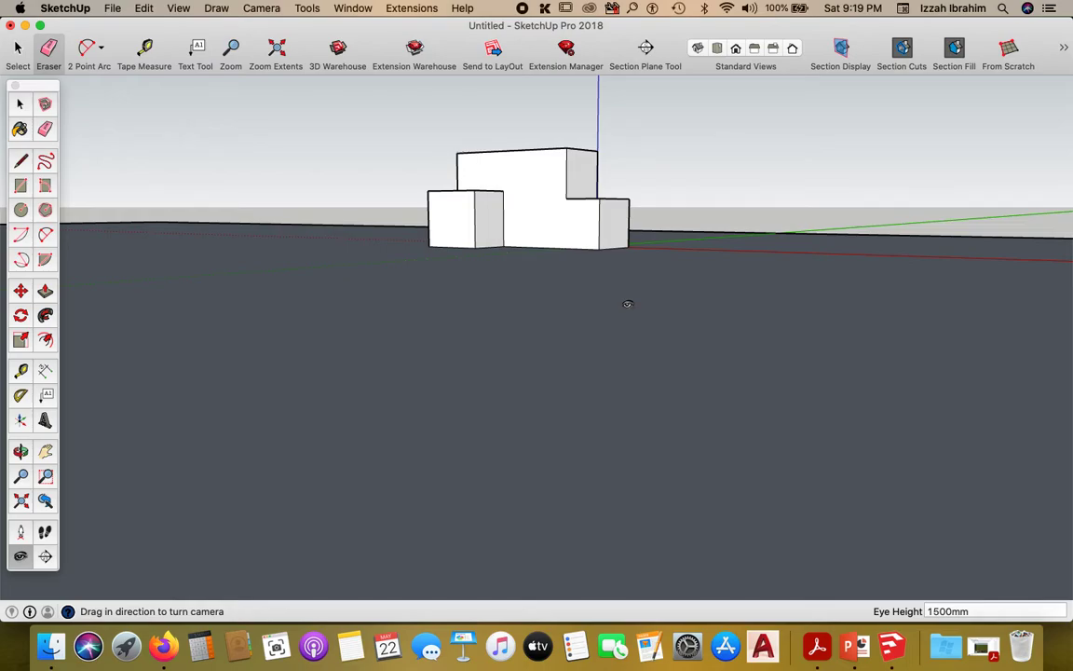
left_click_drag(498, 274, 562, 400)
scroll(542, 195, "up", 5)
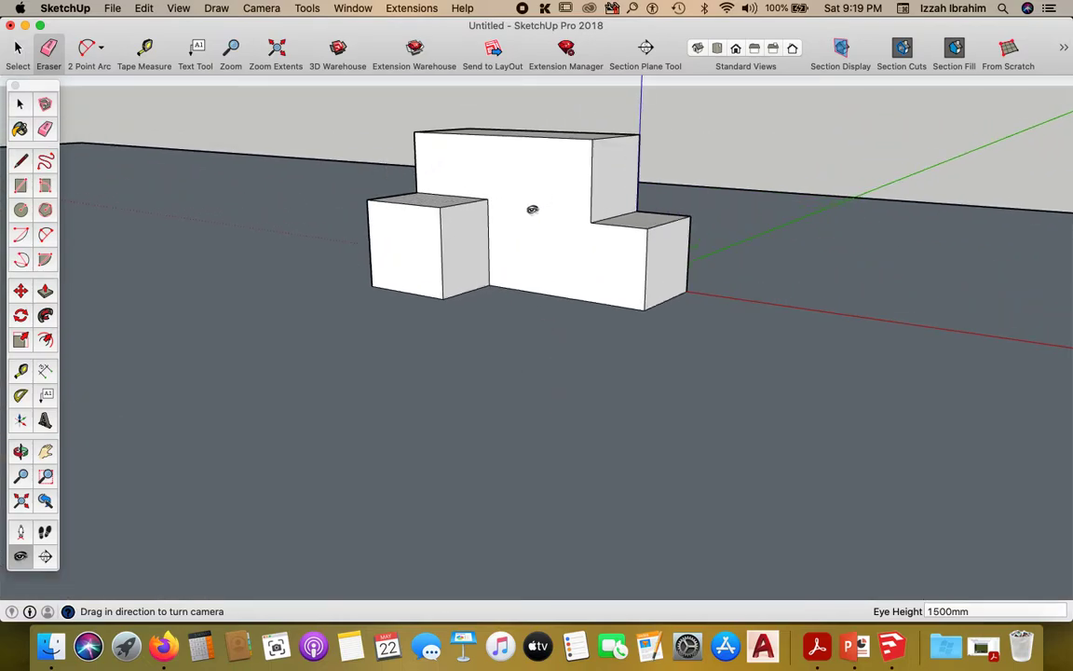
scroll(532, 211, "up", 4)
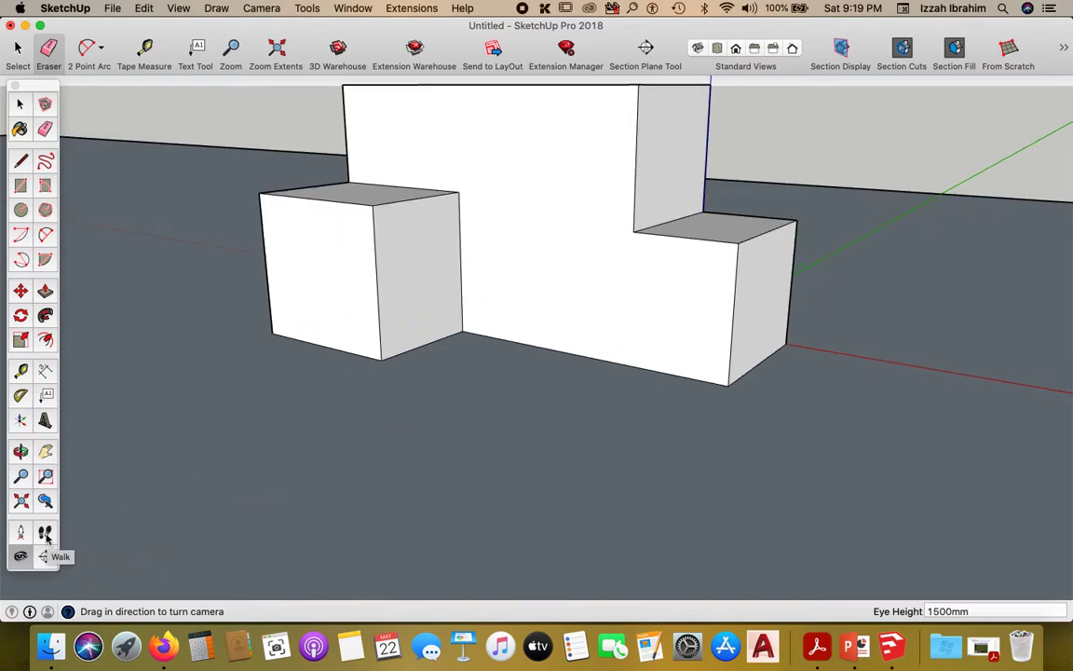
scroll(383, 474, "down", 6)
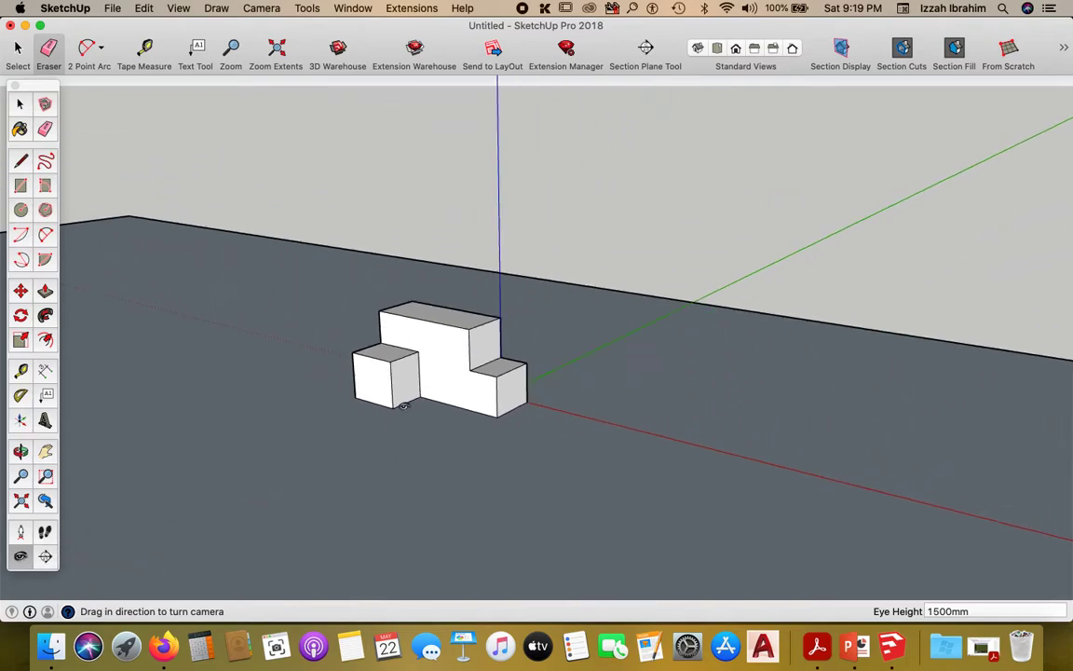
- Walk away from the block model with the Walk tool and try to set the eye height to 1500 mm
left_click(45, 532)
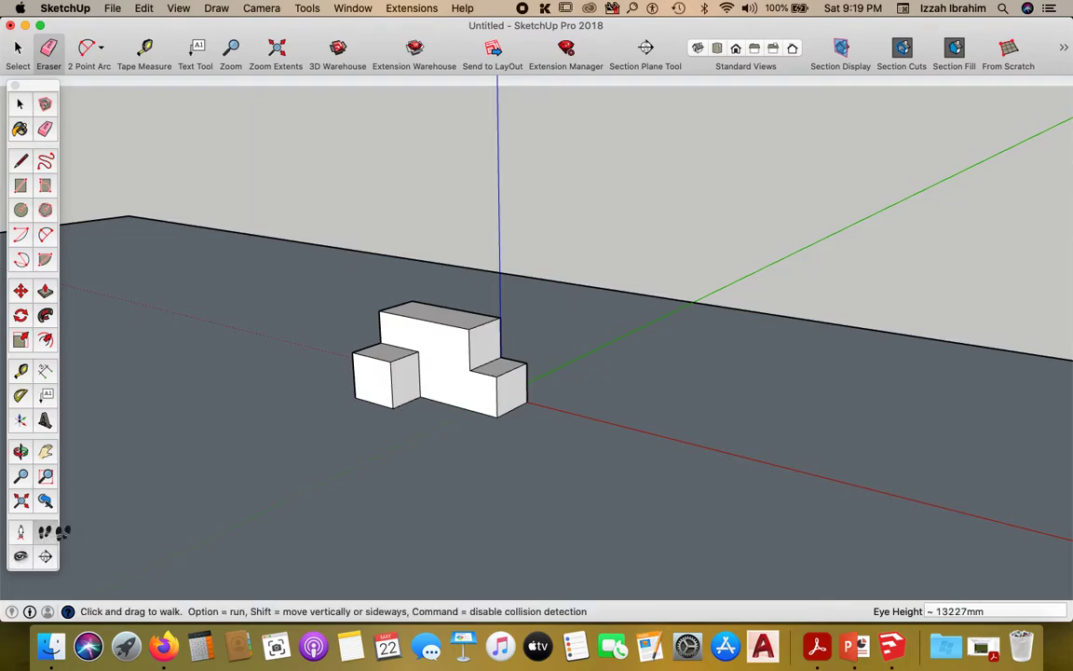
left_click_drag(484, 471, 450, 518)
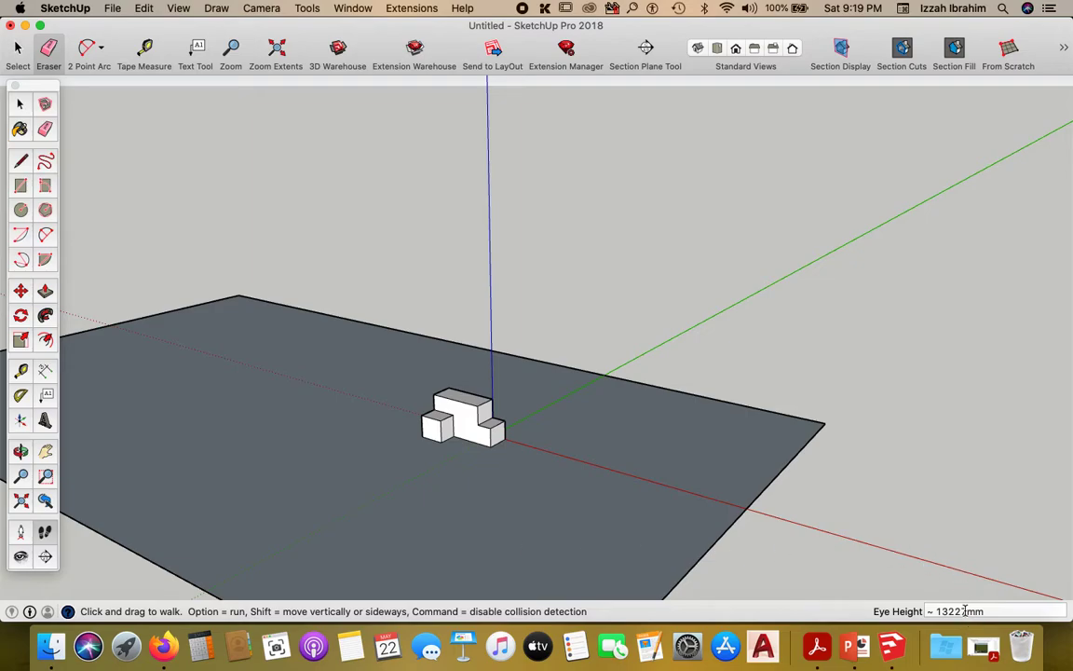
left_click_drag(967, 611, 944, 611)
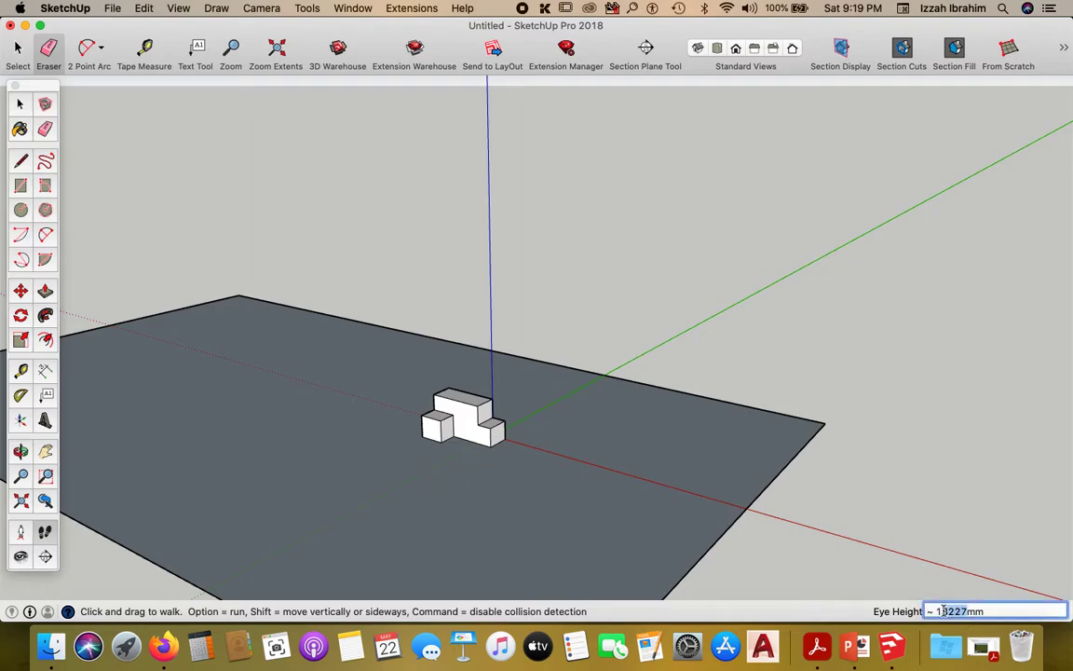
type("500")
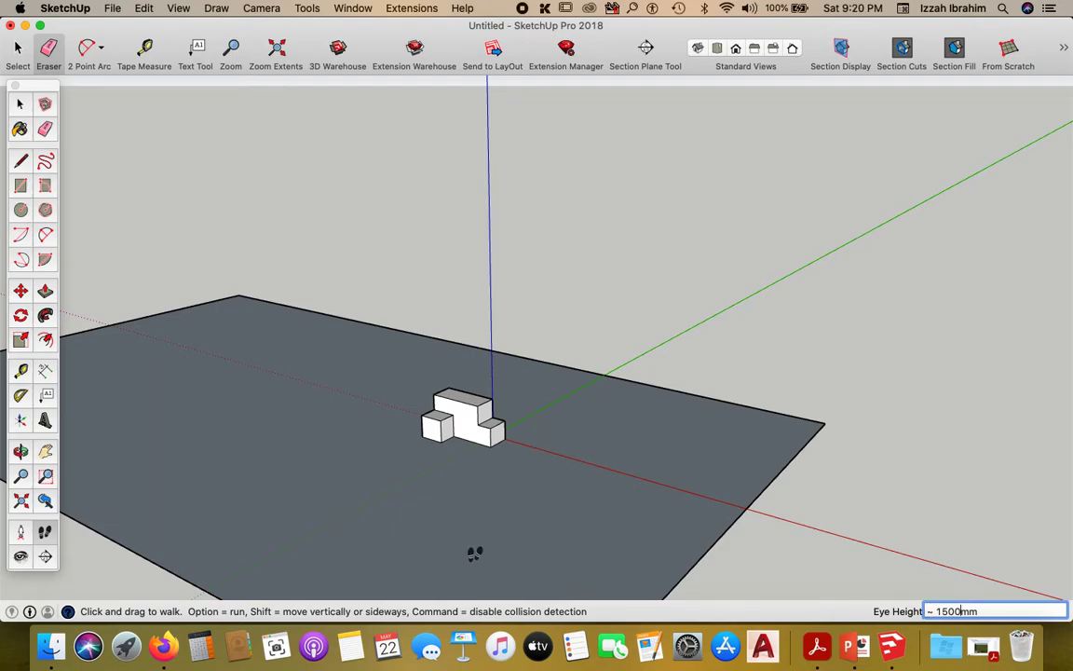
key("Return")
- Walk toward the block model across the ground plane and finish with a distant view of it
left_click_drag(474, 545, 468, 433)
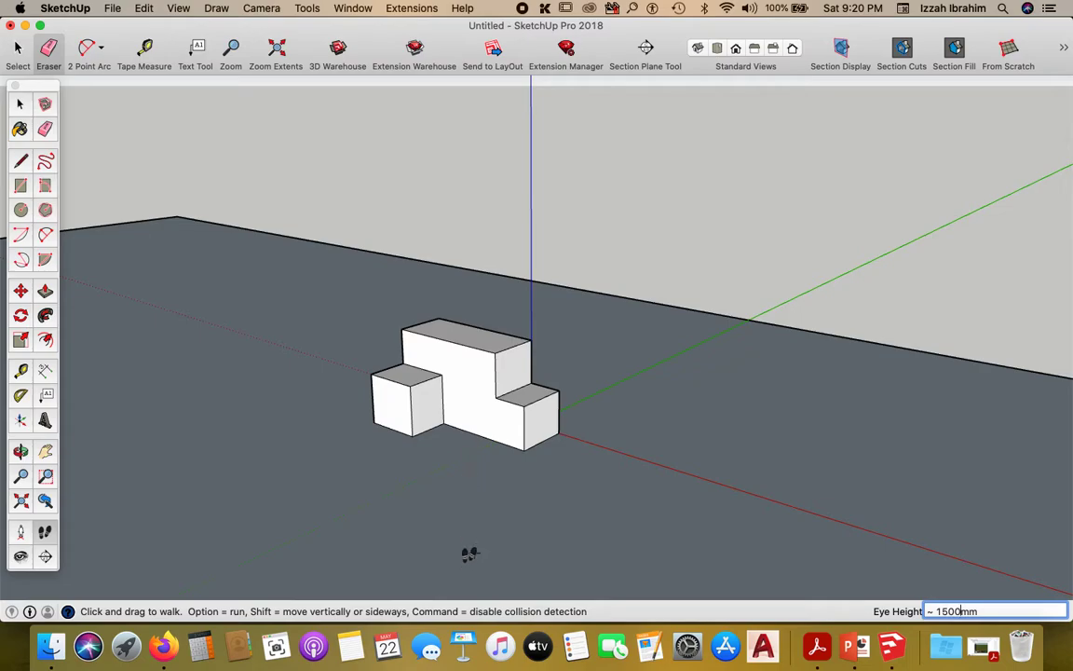
mouse_move(469, 554)
left_mouse_down()
mouse_move(453, 503)
mouse_move(497, 456)
left_mouse_up()
scroll(497, 457, "down", 5)
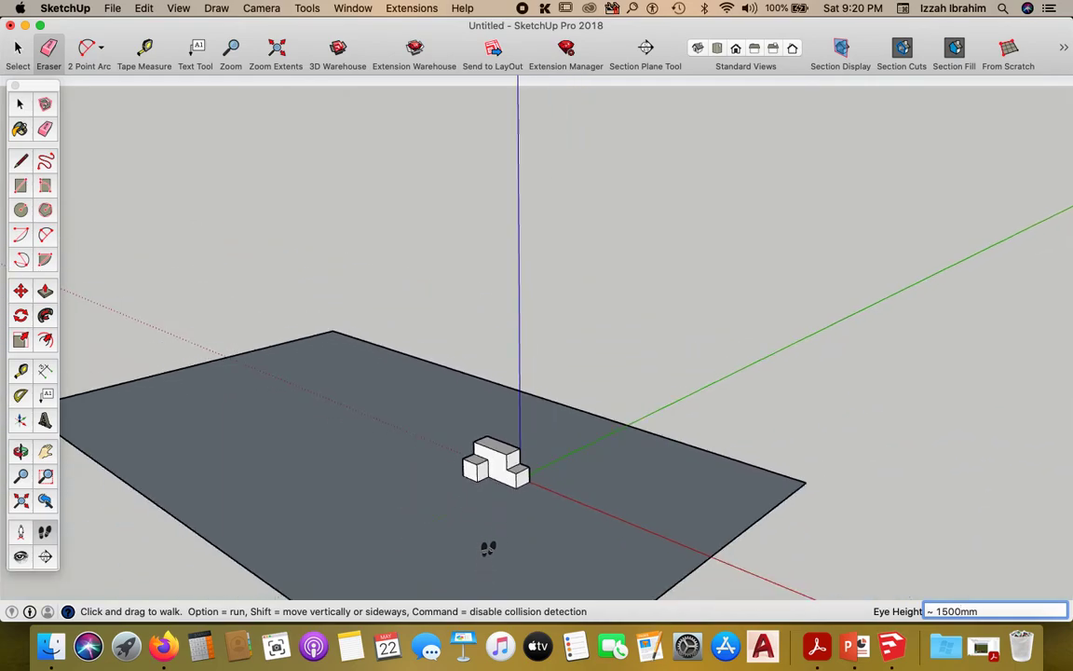
middle_click_drag(488, 549, 488, 546)
- Set the Walk tool's eye height to 1500 mm for the distant view of the model
left_click_drag(488, 546, 979, 567)
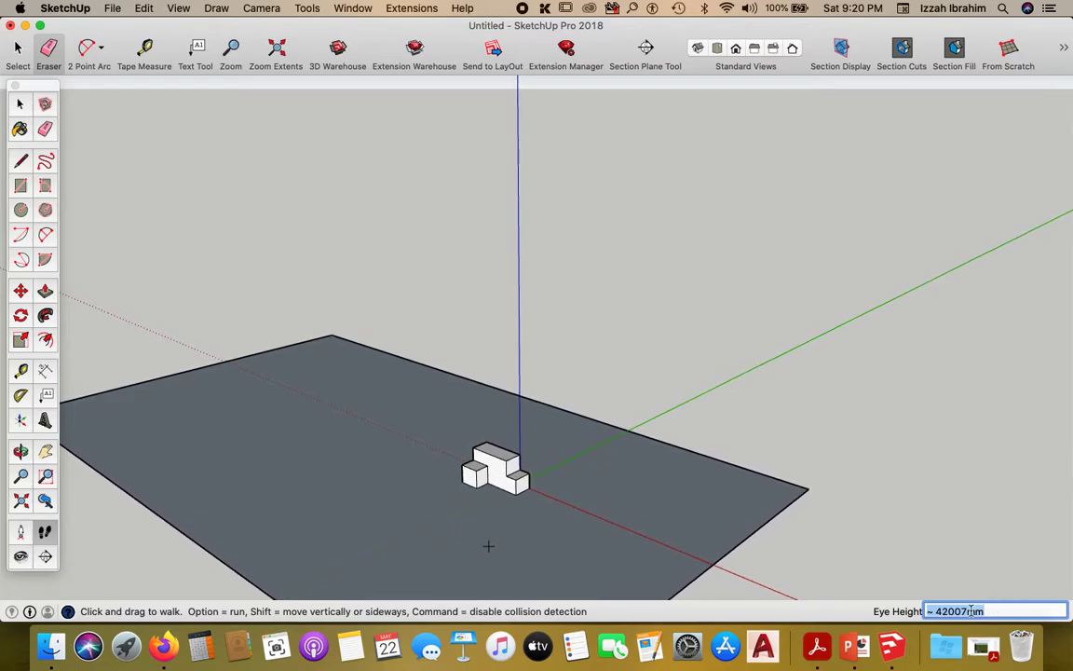
left_click(967, 611)
left_click_drag(967, 612, 939, 611)
key("BackSpace")
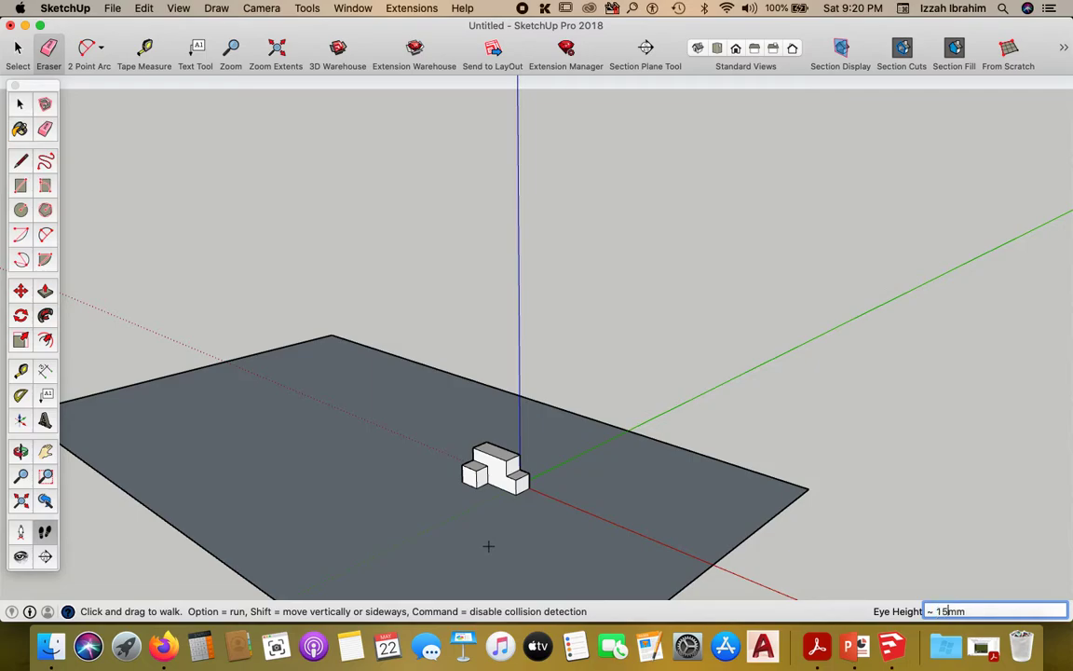
type("1500")
key("Return")
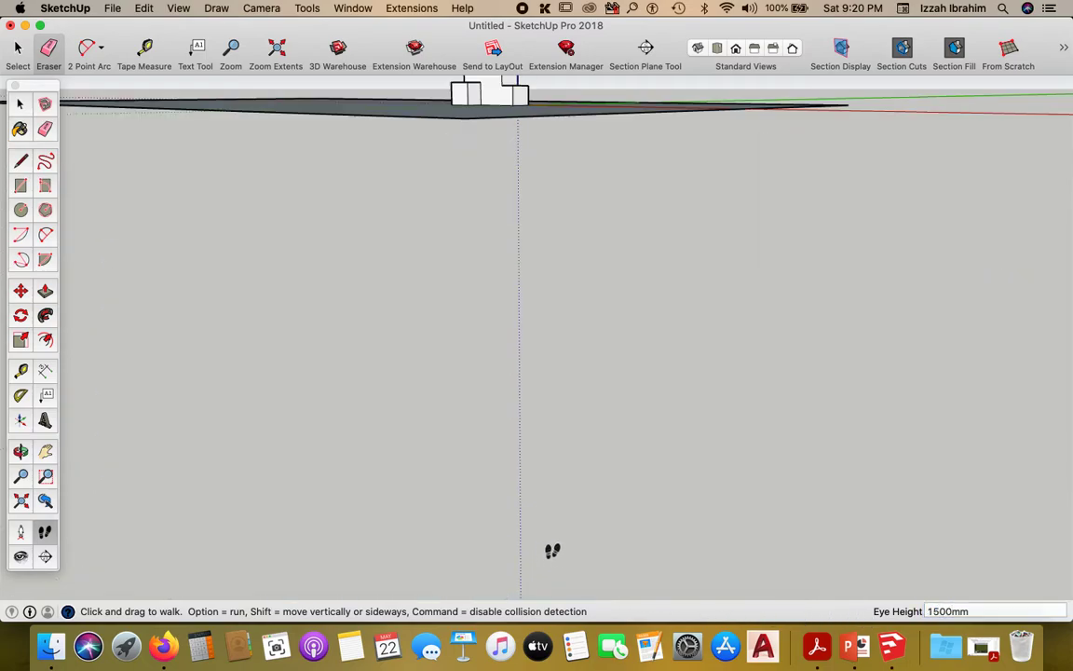
- Raise the view above the ground plane and walk forward, backward and sideways in front of the block model
middle_click_drag(491, 165, 495, 164)
left_click_drag(494, 163, 485, 268)
left_click(480, 255)
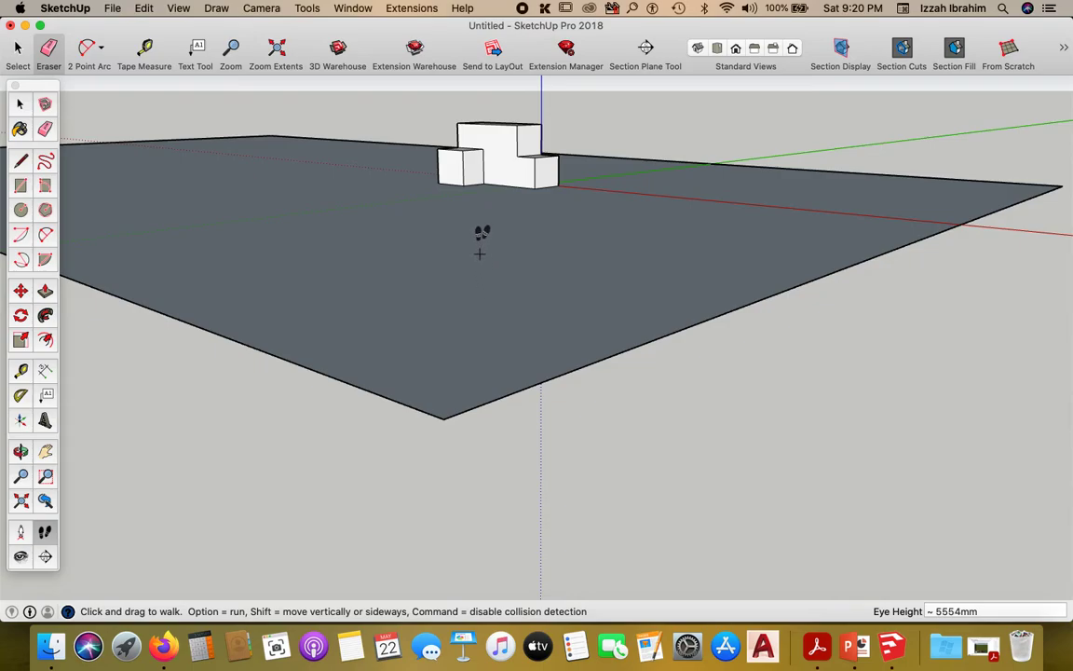
mouse_move(480, 230)
left_mouse_down()
mouse_move(488, 168)
mouse_move(496, 252)
mouse_move(481, 226)
mouse_move(482, 366)
mouse_move(472, 241)
left_mouse_up()
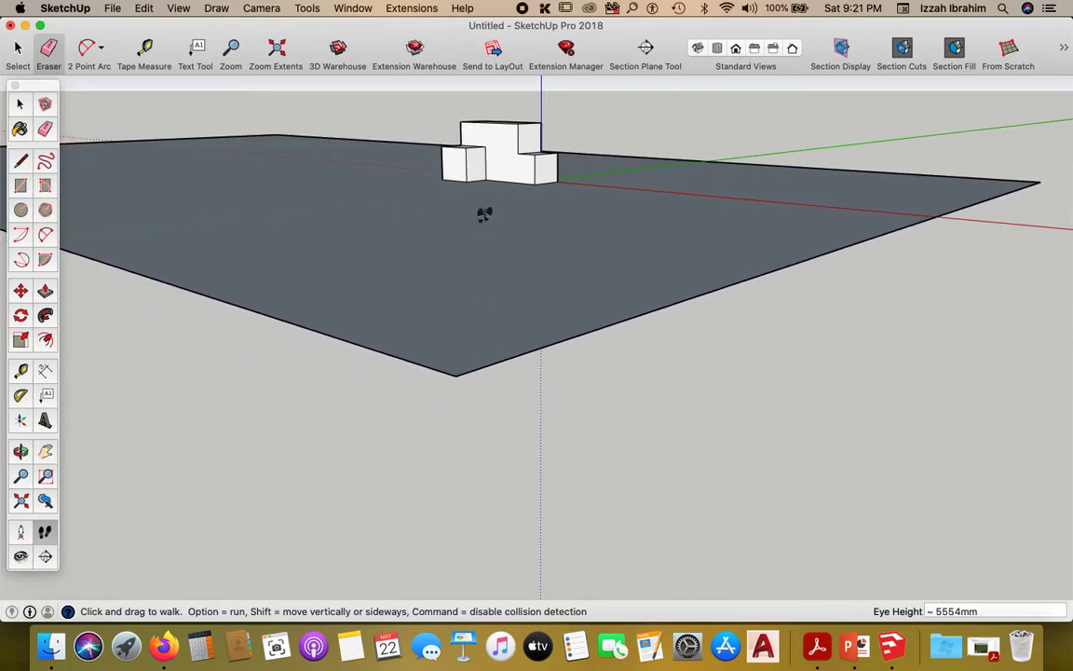
left_click_drag(485, 214, 485, 311)
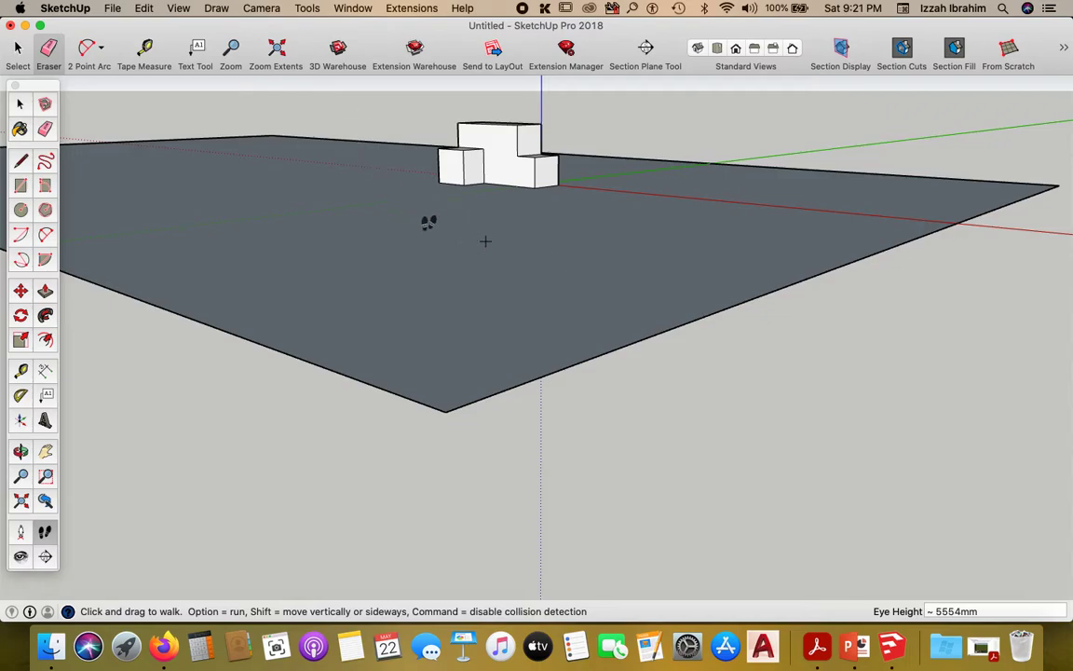
left_click_drag(467, 244, 642, 249)
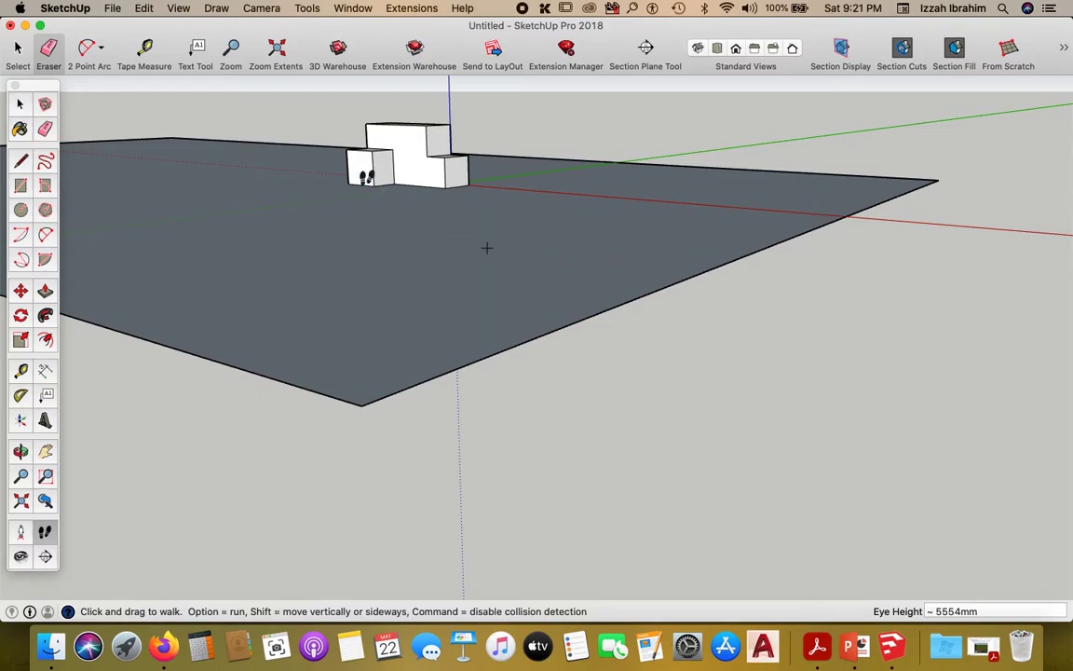
left_click_drag(366, 177, 424, 246)
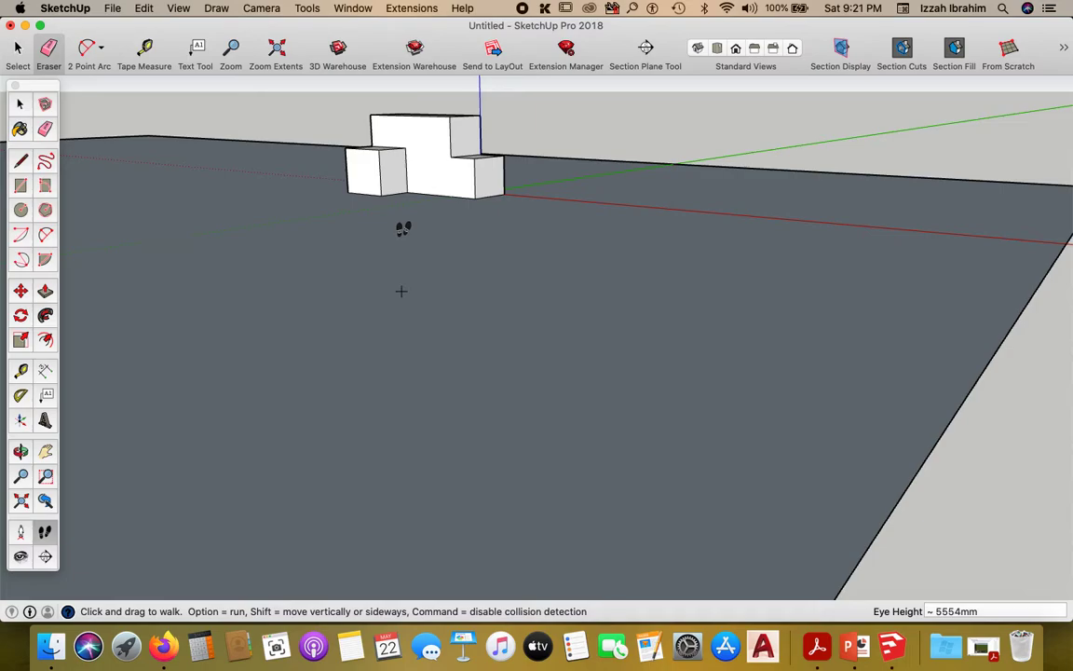
- Walk around close to the projecting blocks, including vertical or sideways movement, and finish with a view of the whole ground plane
left_click_drag(403, 229, 356, 360)
left_click_drag(532, 339, 381, 435)
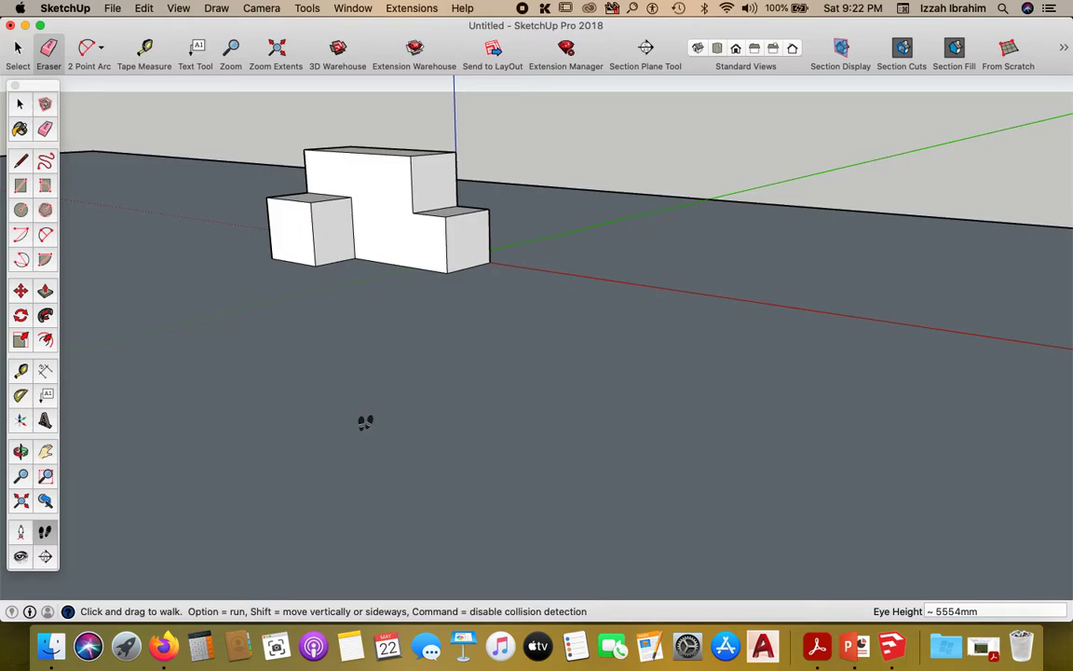
left_click_drag(365, 419, 367, 369)
left_click_drag(368, 343, 537, 402)
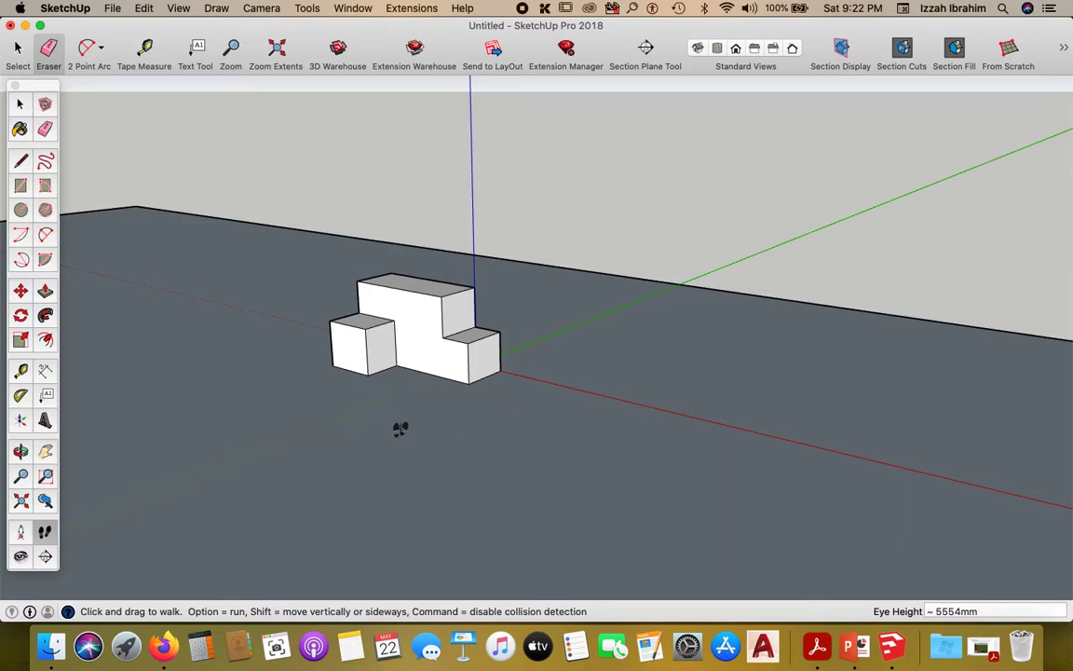
left_click_drag(401, 429, 455, 451, "shift")
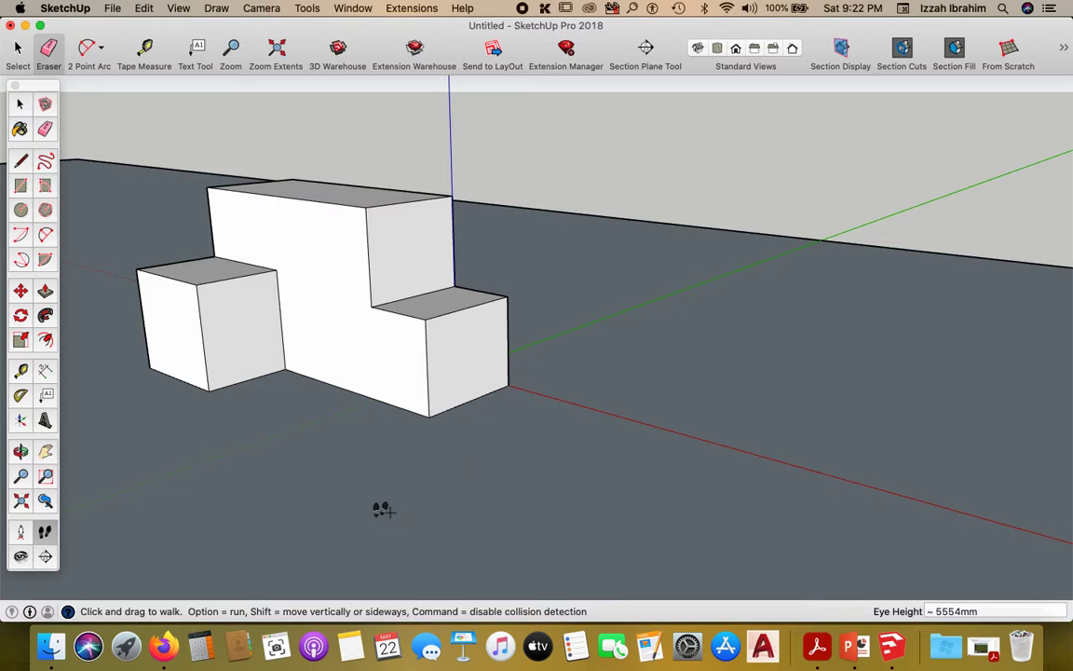
left_click_drag(385, 511, 583, 561)
key("o")
key("w")
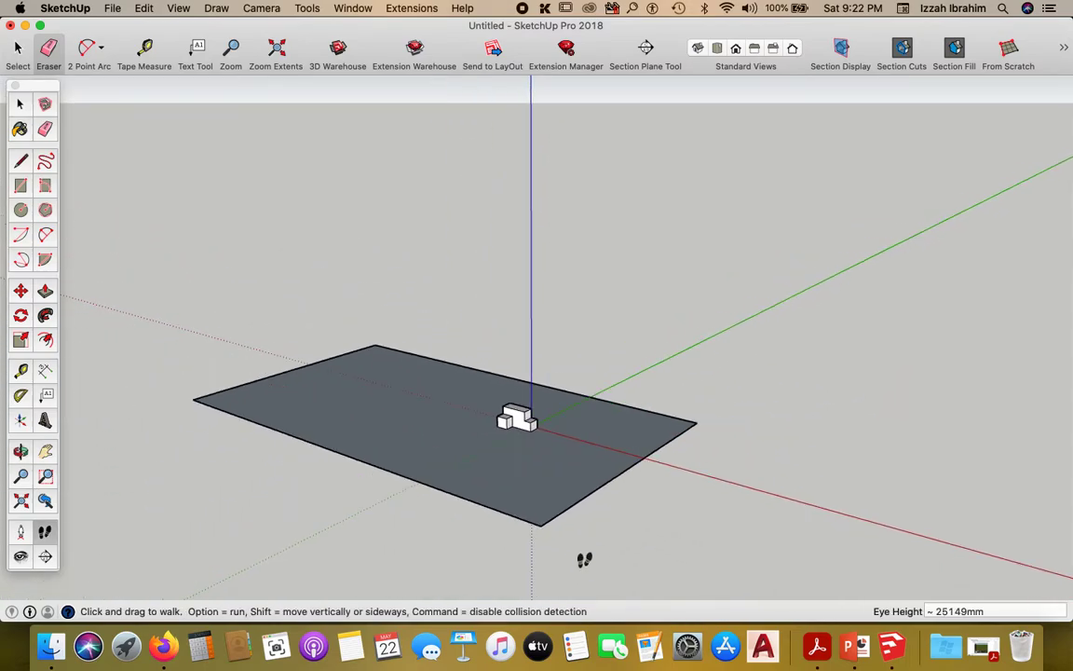
- Erase the edges of the ground plane so that only the block model is left
left_click(45, 128)
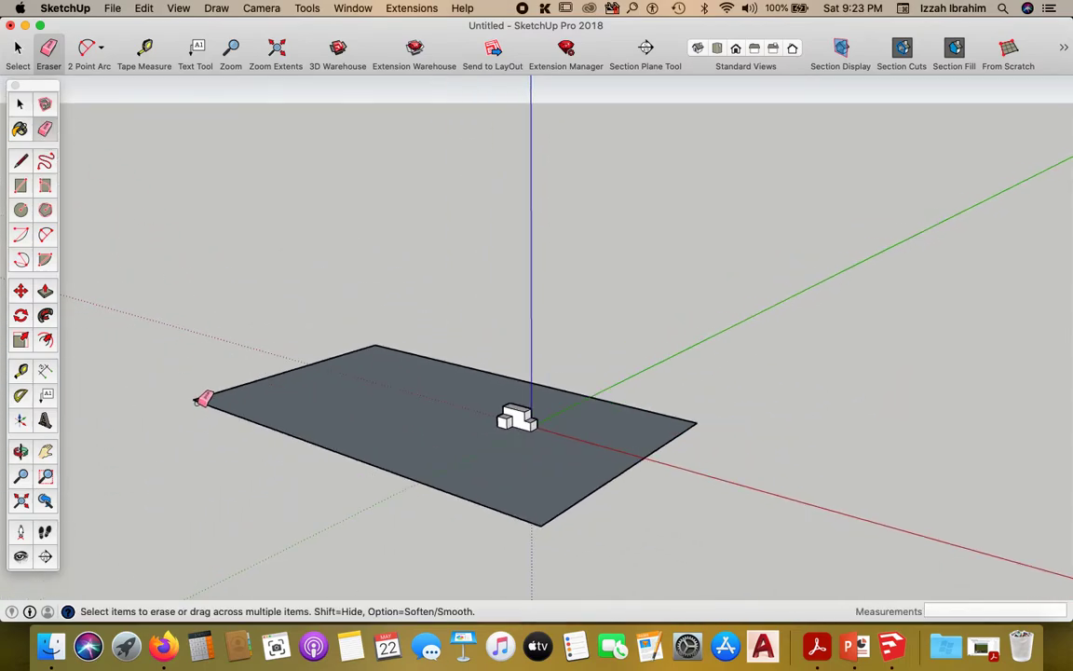
left_click_drag(202, 398, 203, 396)
left_click(687, 417)
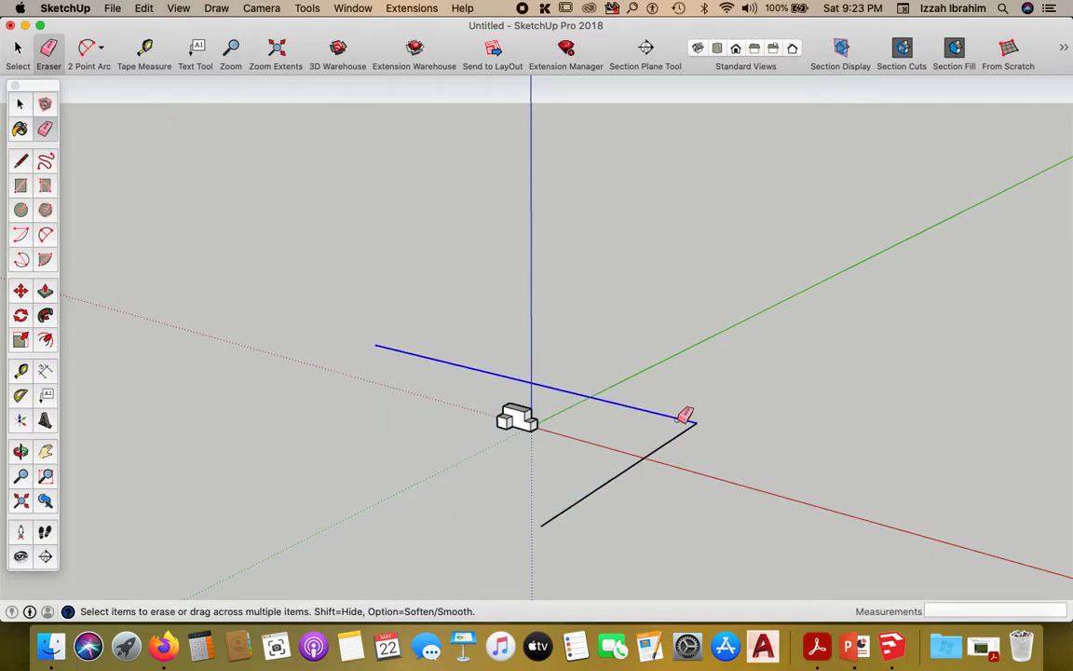
left_click(699, 424)
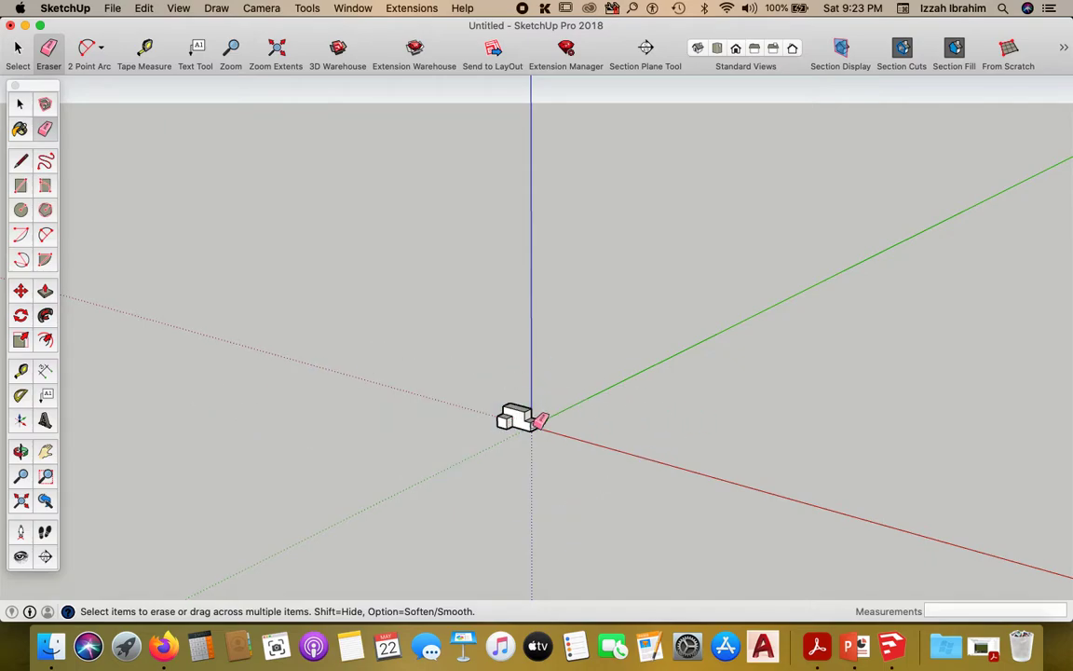
- Draw a diagonal line across the block model's underside between its two opposite outer corners
mouse_move(537, 431)
middle_mouse_down()
mouse_move(501, 211)
mouse_move(578, 424)
mouse_move(558, 412)
mouse_move(537, 323)
middle_mouse_up()
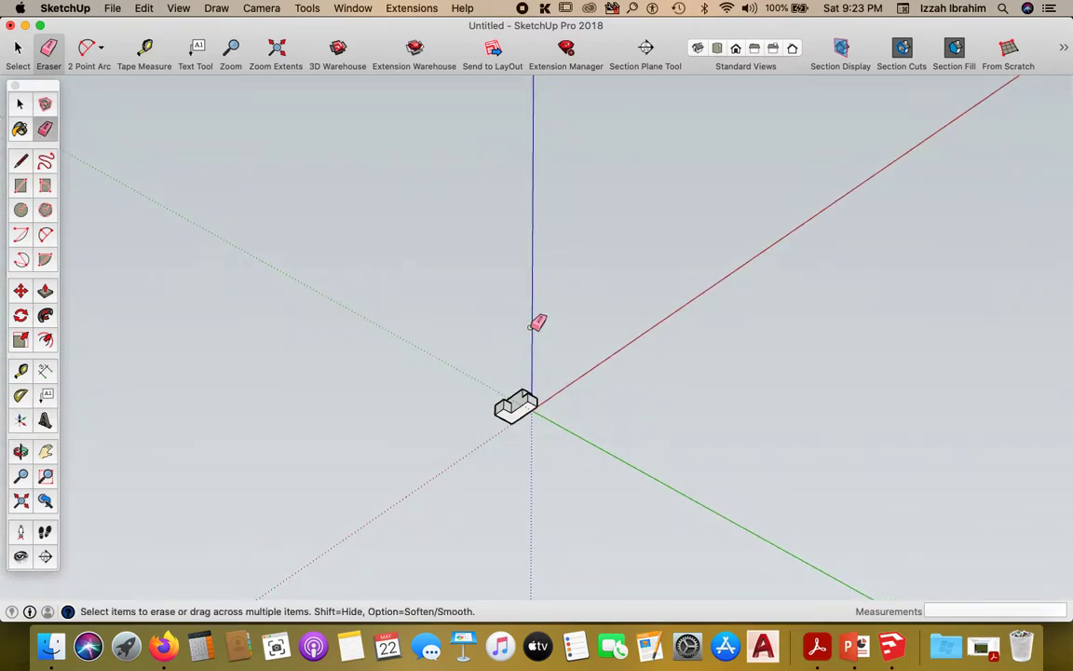
scroll(527, 401, "up", 10)
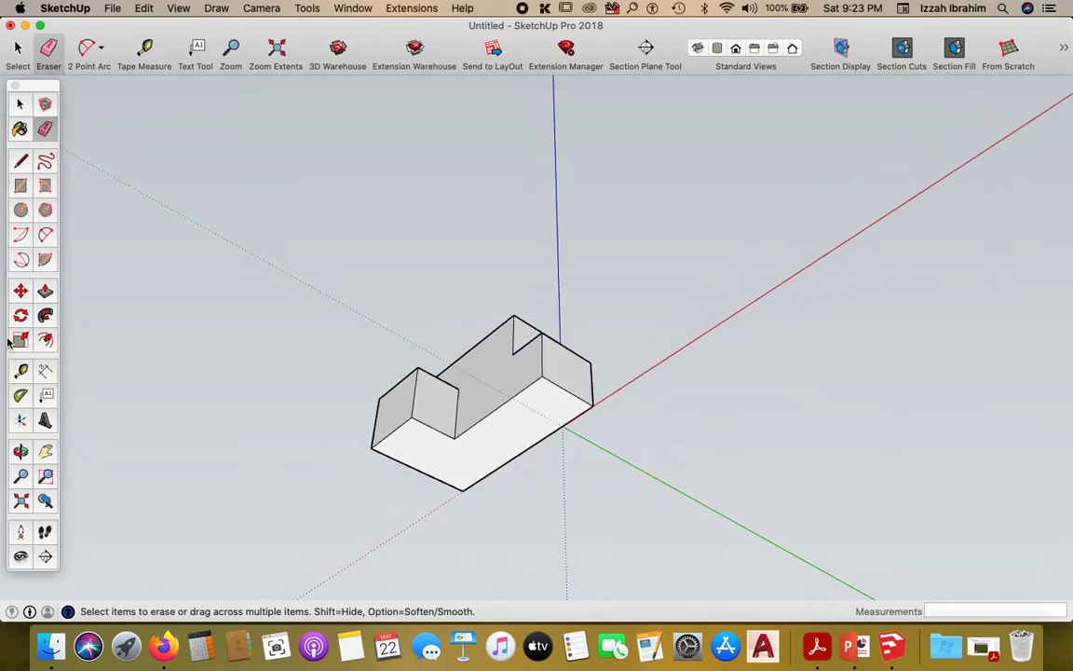
left_click(22, 162)
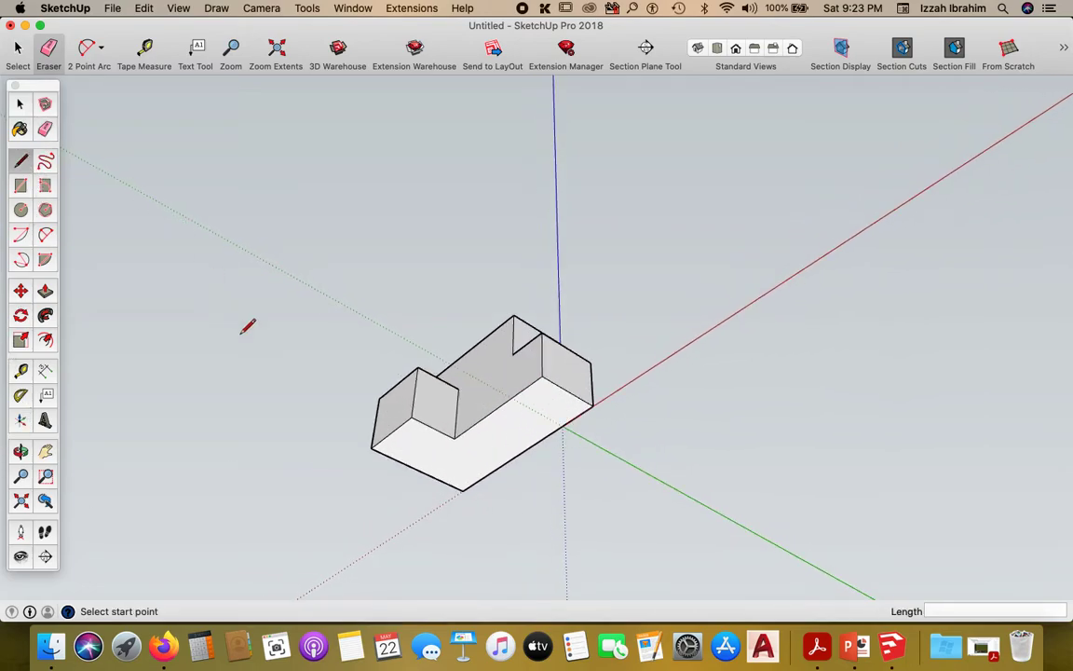
left_click(371, 447)
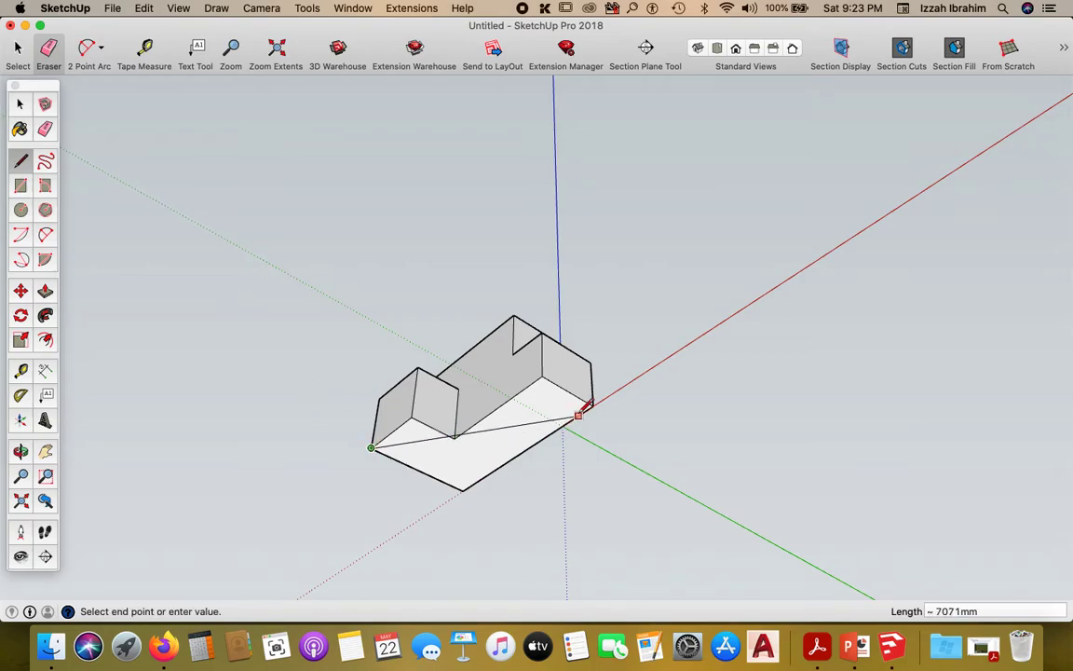
left_click(592, 406)
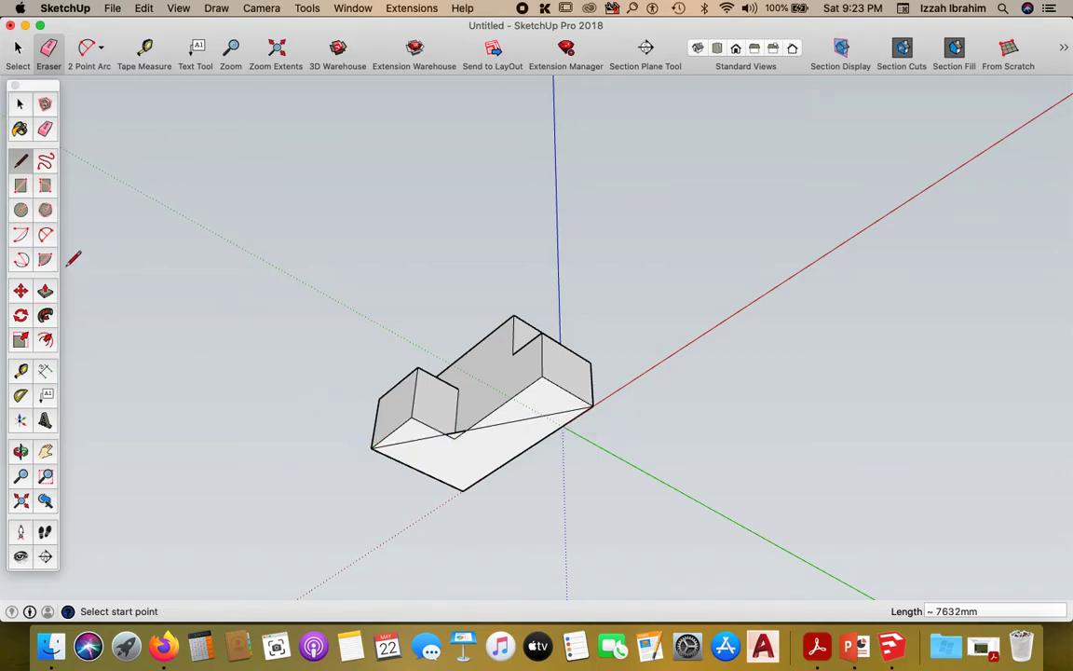
- Select the whole block model, move it from the diagonal's midpoint to the origin, and clear the selection
left_click(21, 104)
left_click_drag(252, 232, 663, 536)
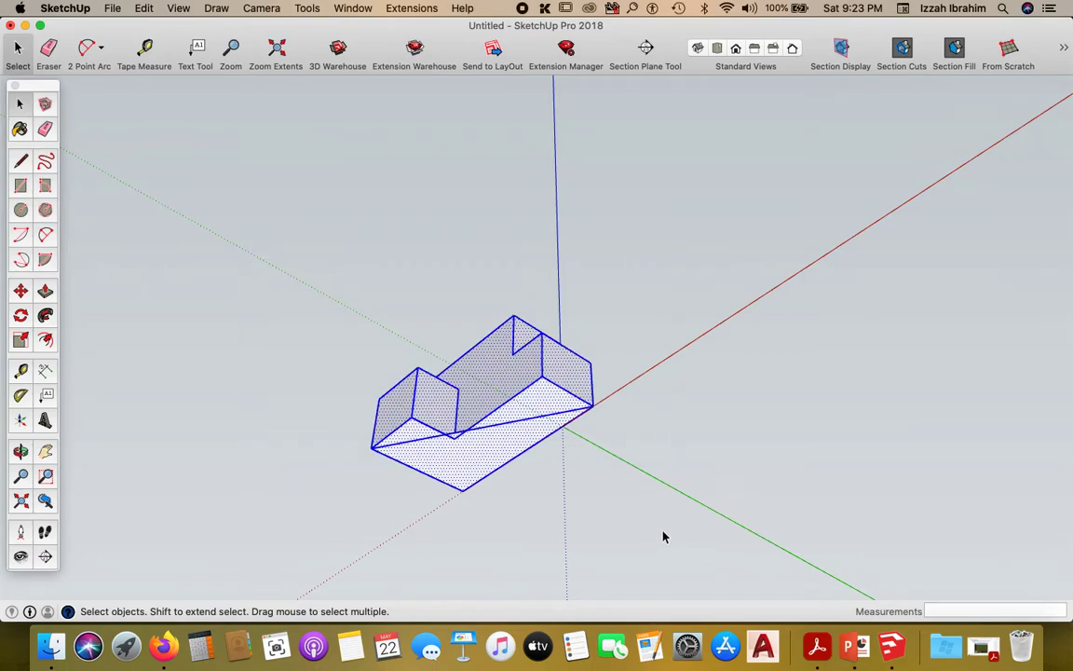
key("m")
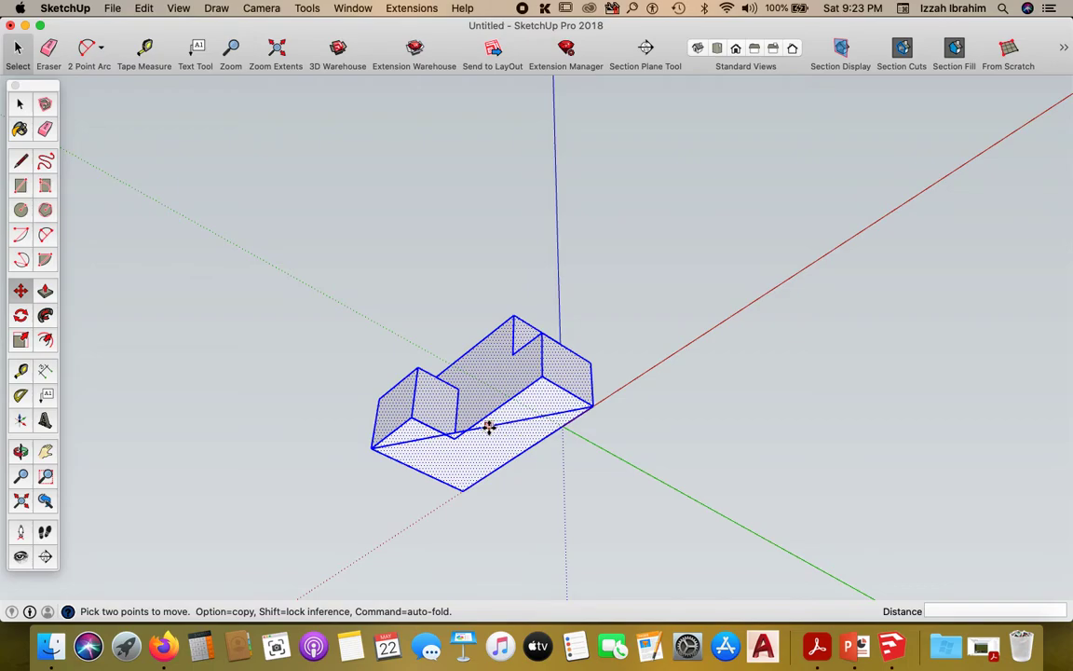
left_click(481, 427)
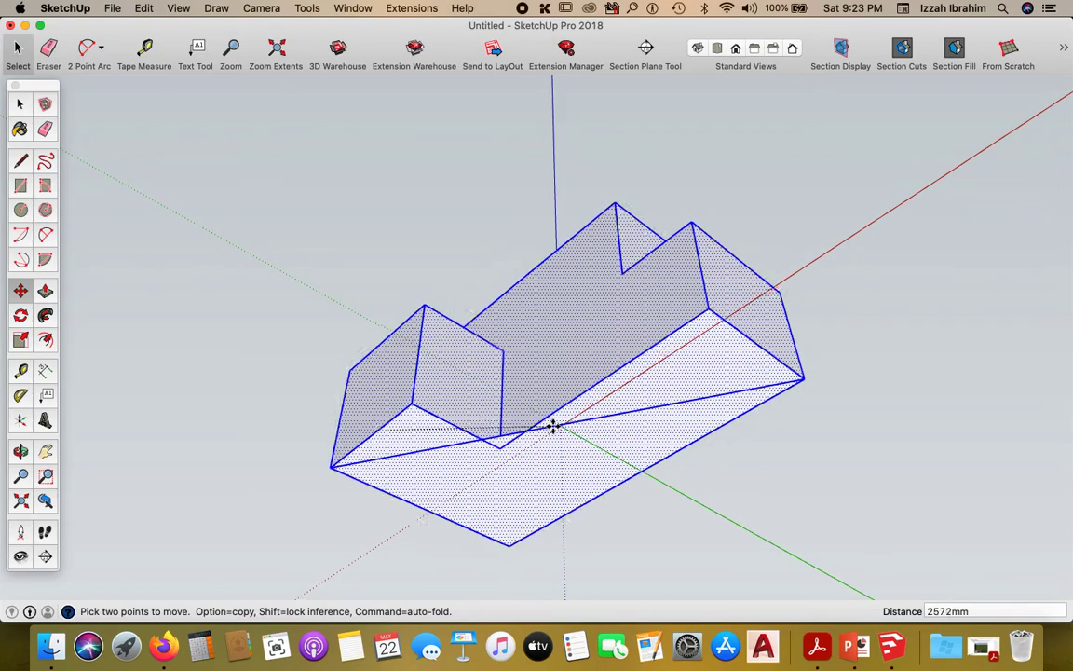
scroll(477, 385, "down", 3)
scroll(478, 387, "down", 1)
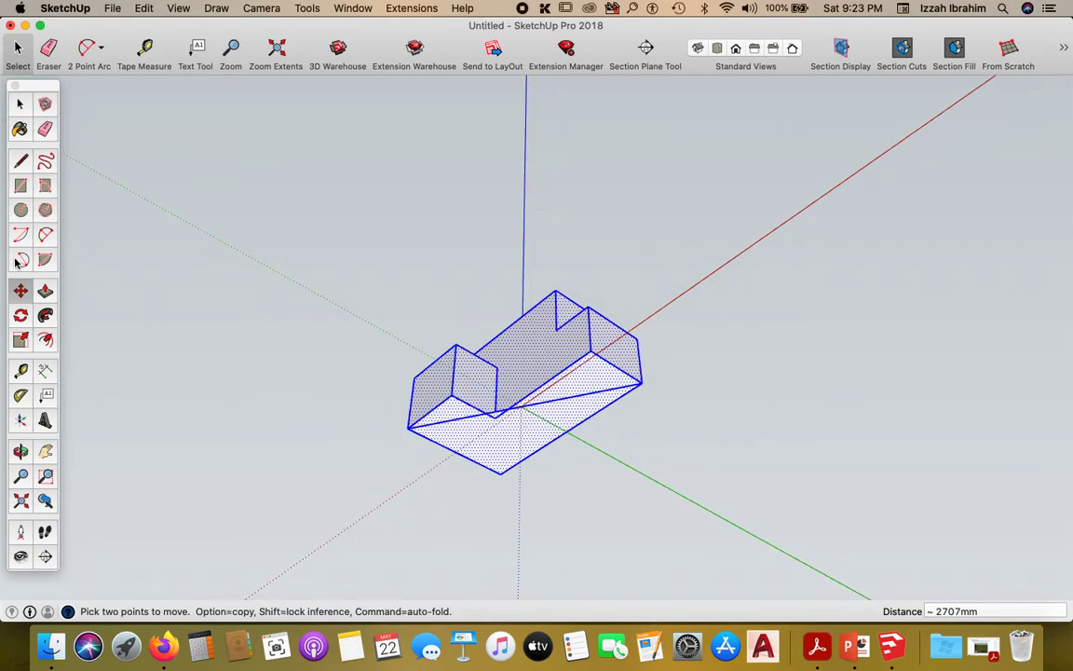
left_click(20, 105)
left_click(330, 403)
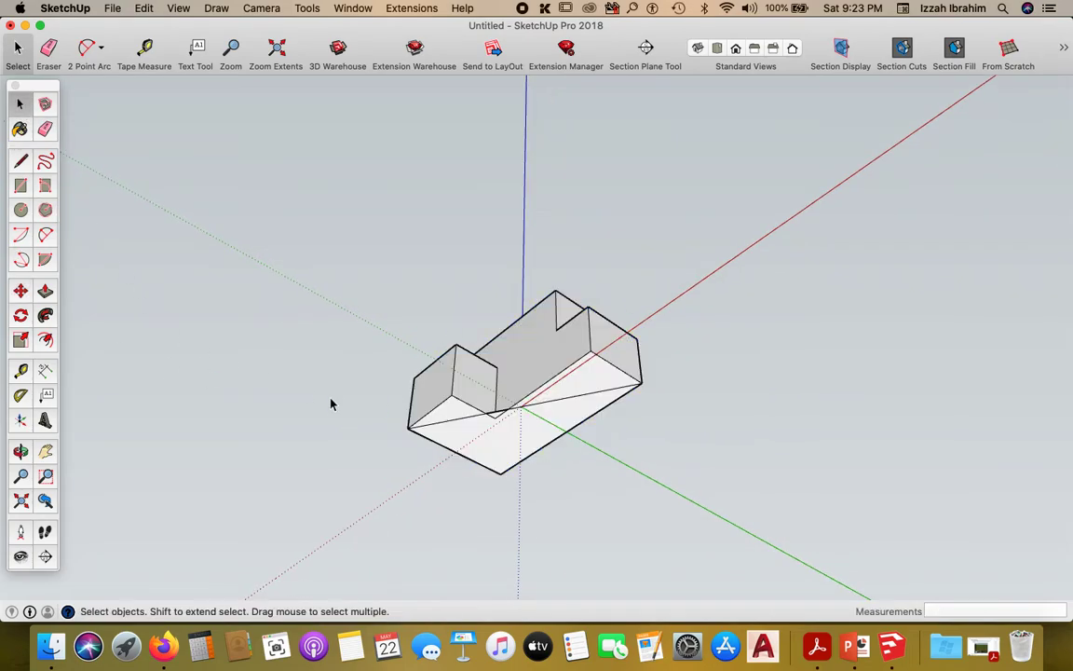
- Delete the segments of the diagonal helper line on the model's underside
left_click(456, 425)
key("Delete")
scroll(499, 418, "up", 5)
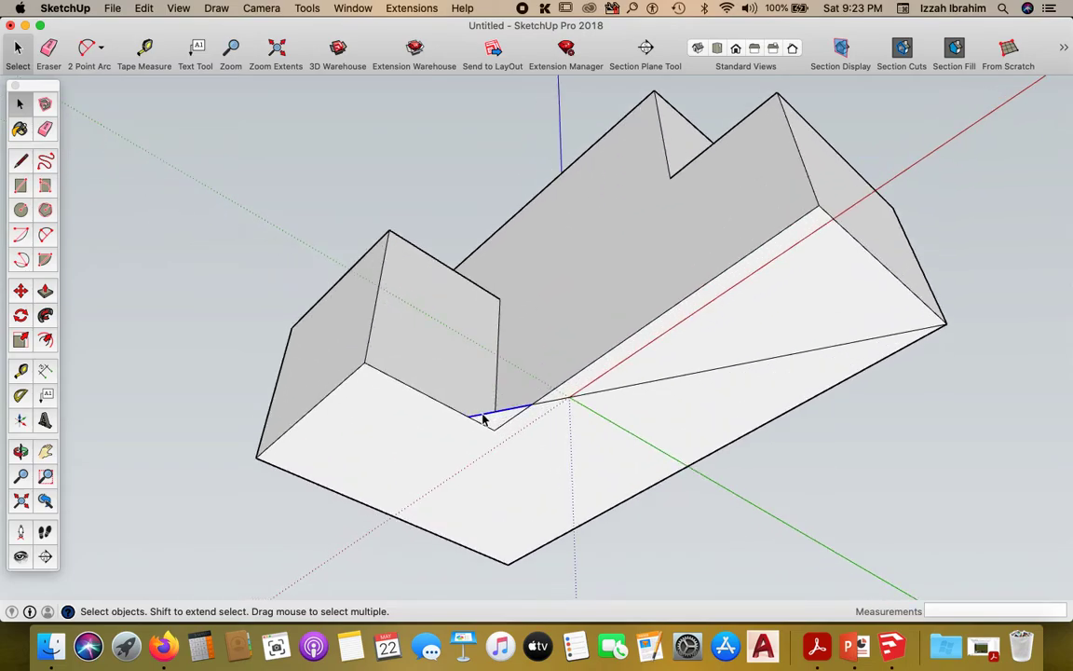
key("Delete")
left_click(565, 402)
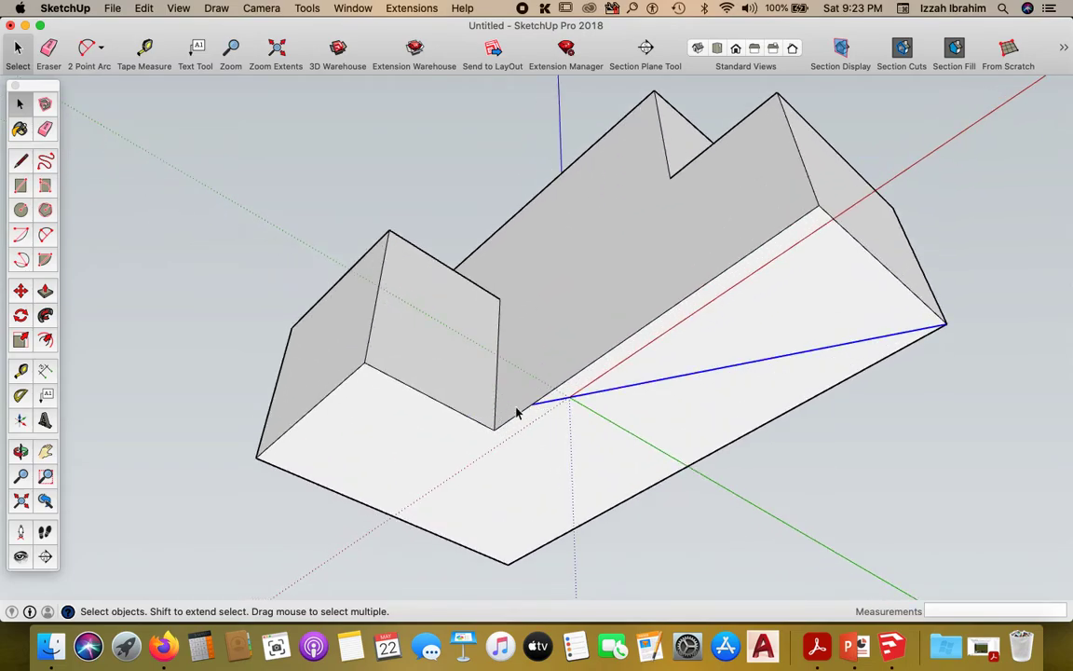
- Draw a three-sided polygon centred on the origin beneath the model, aligned with the red axis, with an inscribed radius of 10000 mm
scroll(394, 425, "down", 6)
middle_click_drag(433, 372, 292, 429)
middle_click_drag(640, 360, 221, 400)
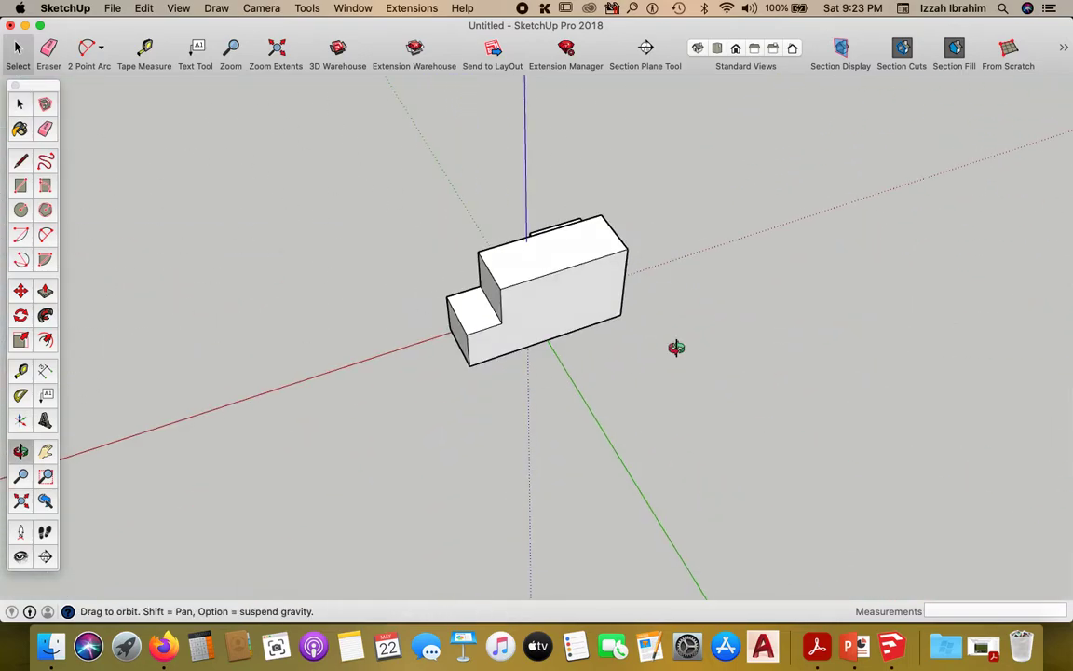
middle_click_drag(679, 348, 350, 327)
scroll(427, 362, "down", 10)
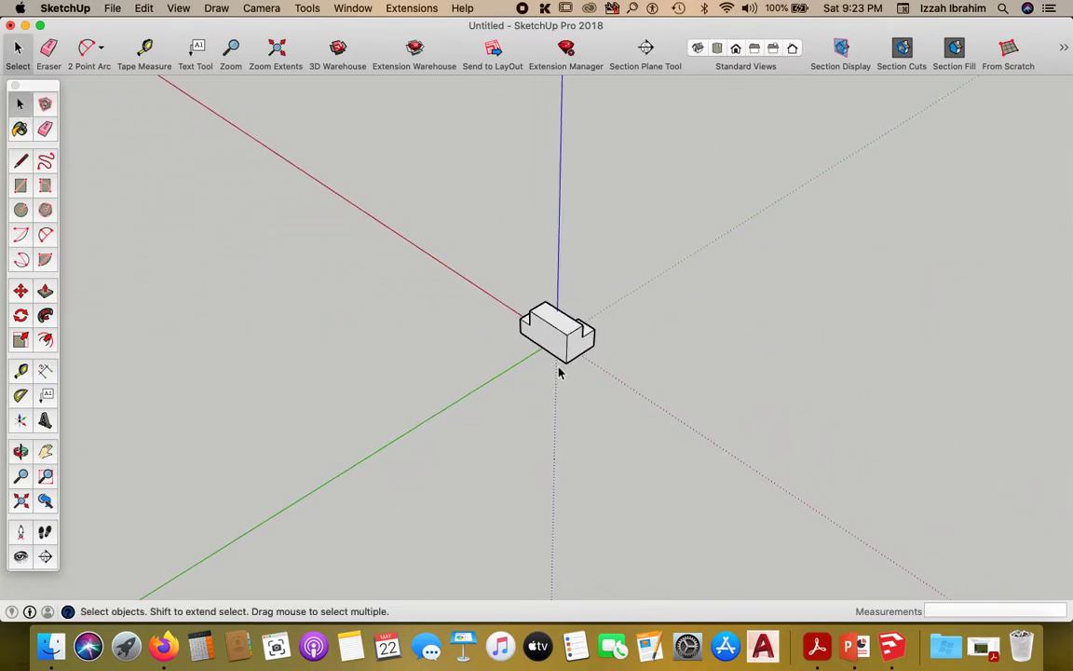
middle_click_drag(558, 366, 747, 306)
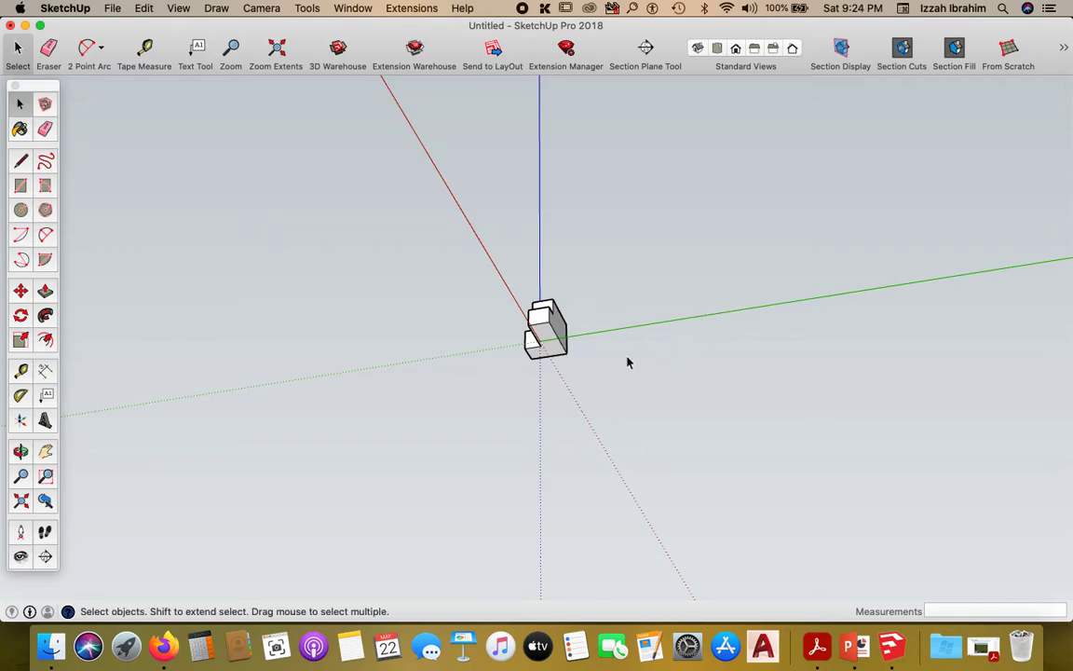
scroll(569, 348, "up", 10)
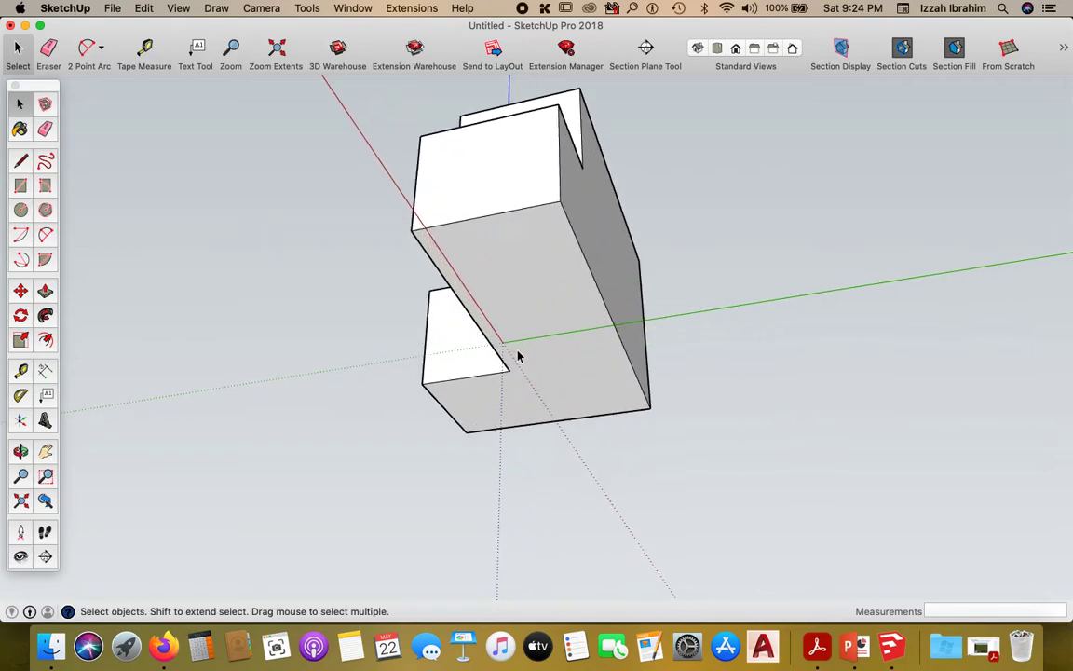
left_click(45, 210)
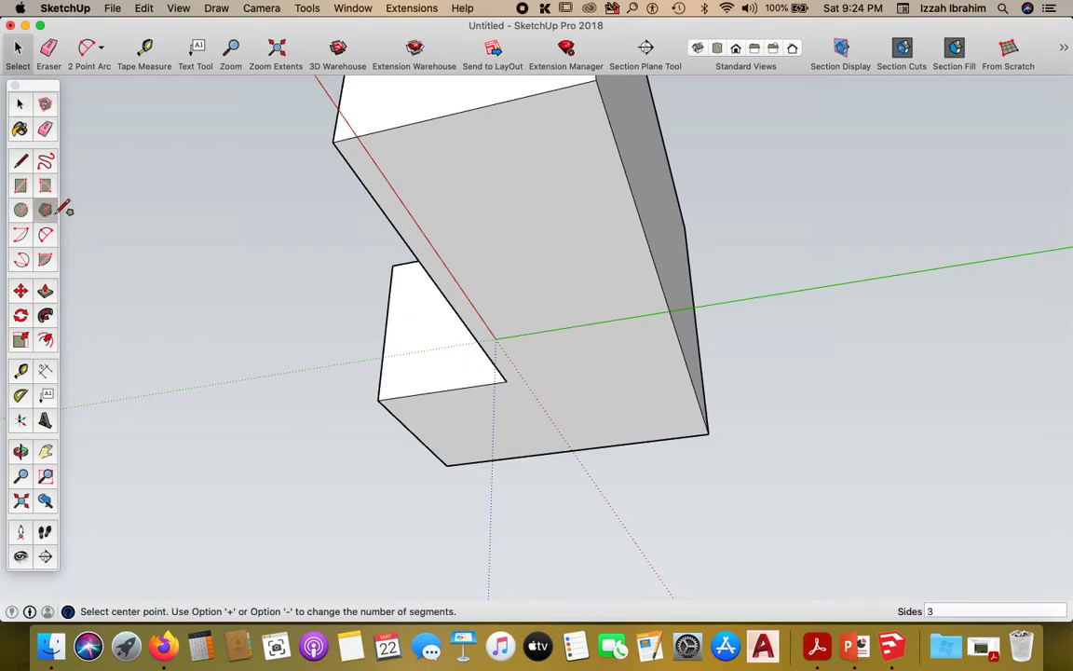
left_click(495, 338)
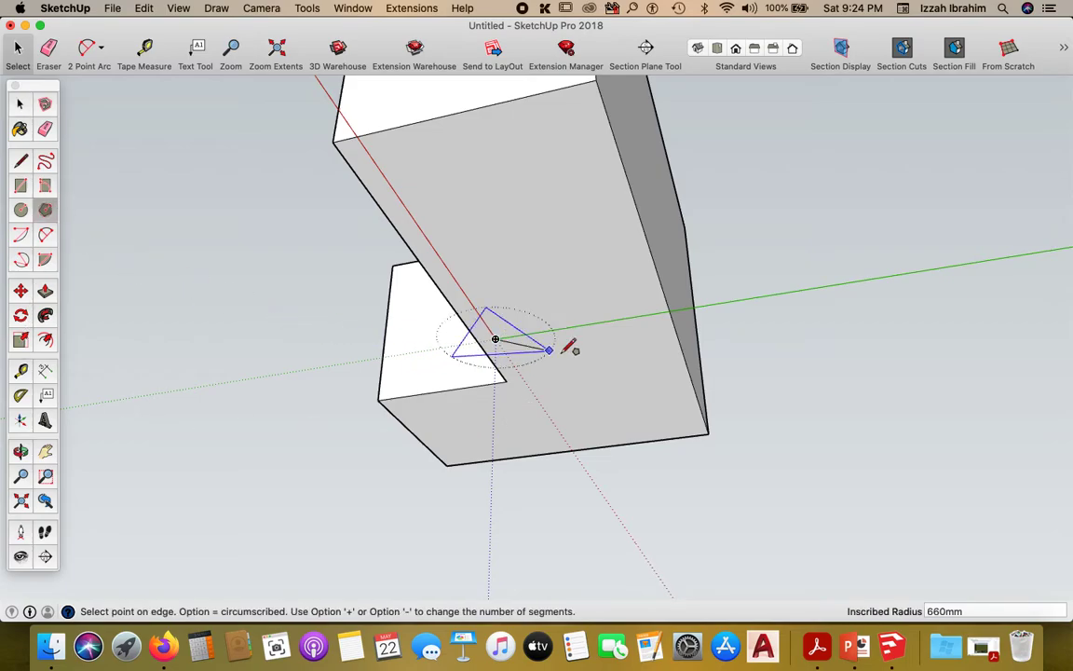
scroll(642, 531, "down", 5)
scroll(641, 538, "down", 3)
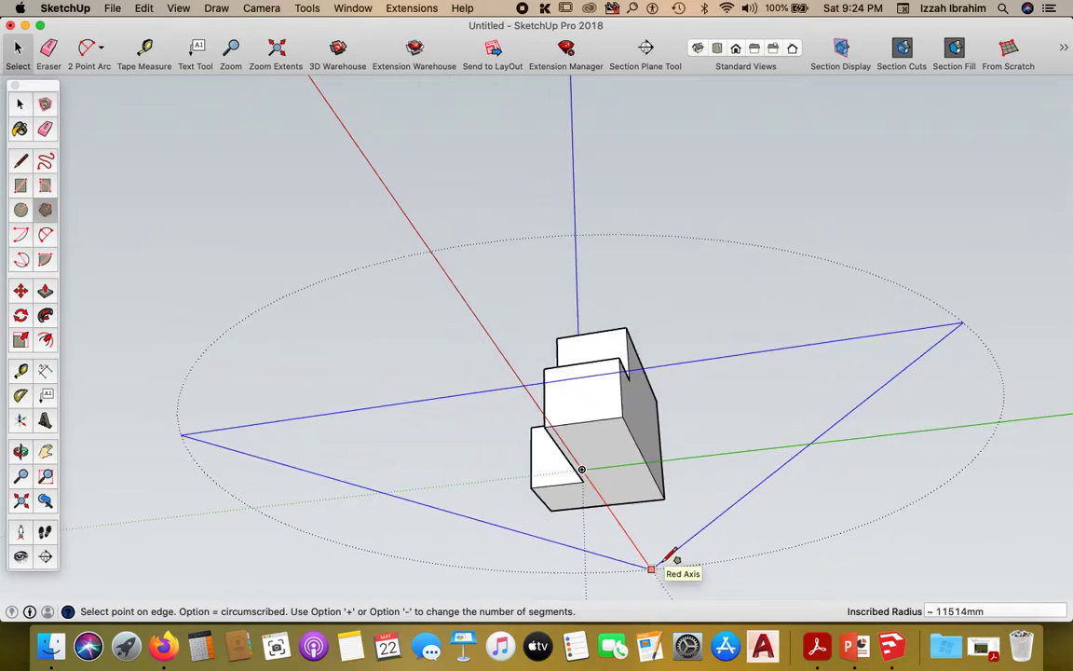
type("10000")
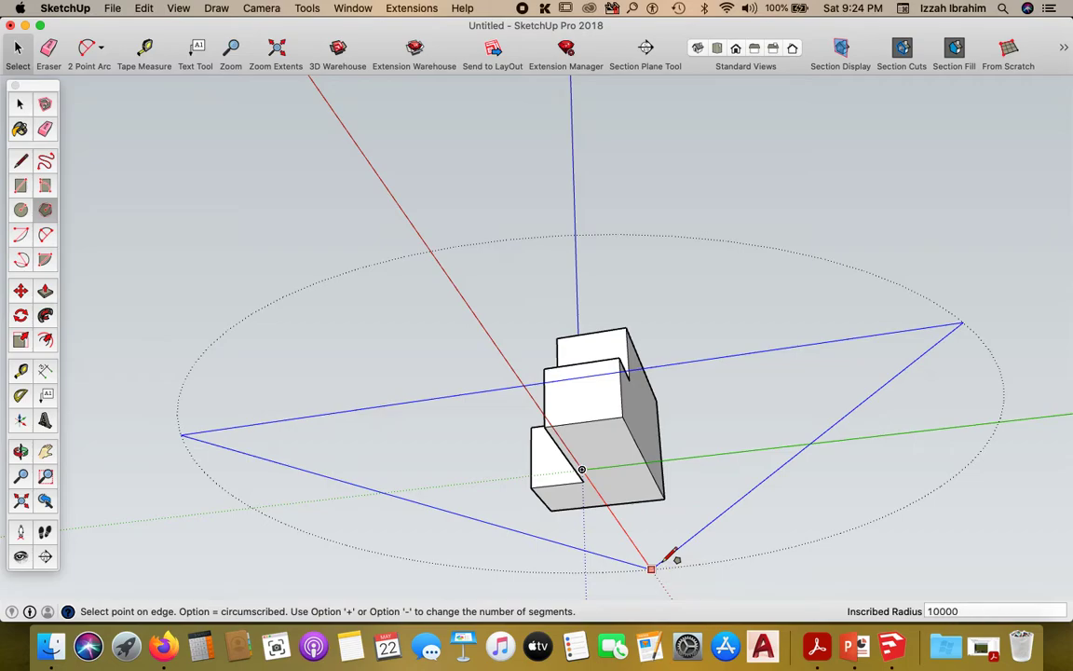
key("Return")
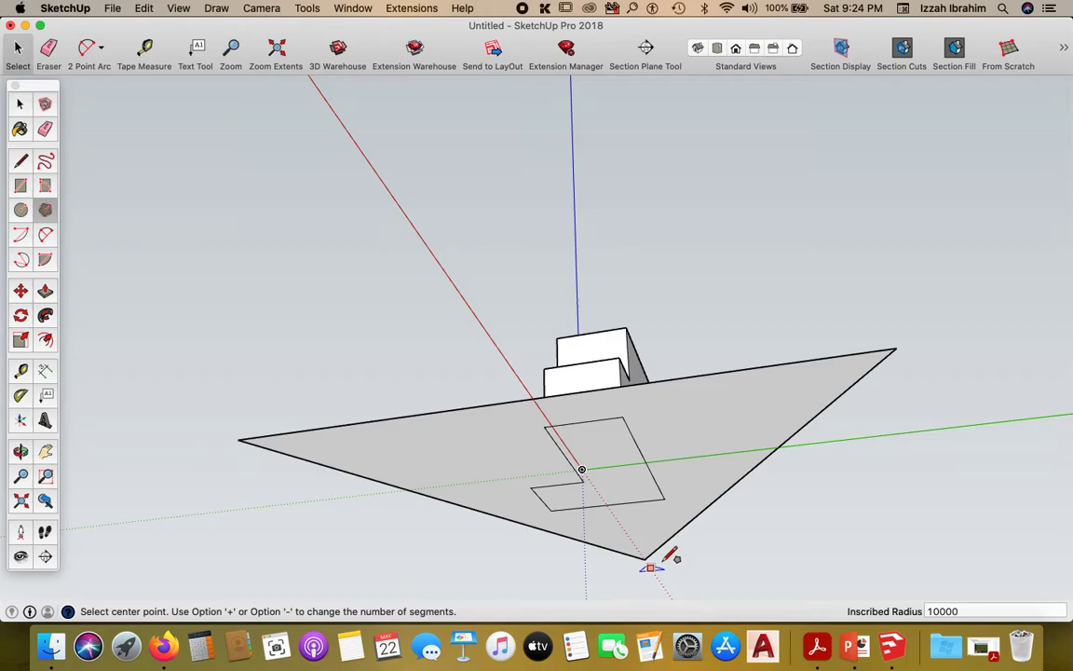
- Increase the polygon's number of sides to 17 and bring it back to 15
key("alt+plus")
key("alt+plus")
key("alt+plus")
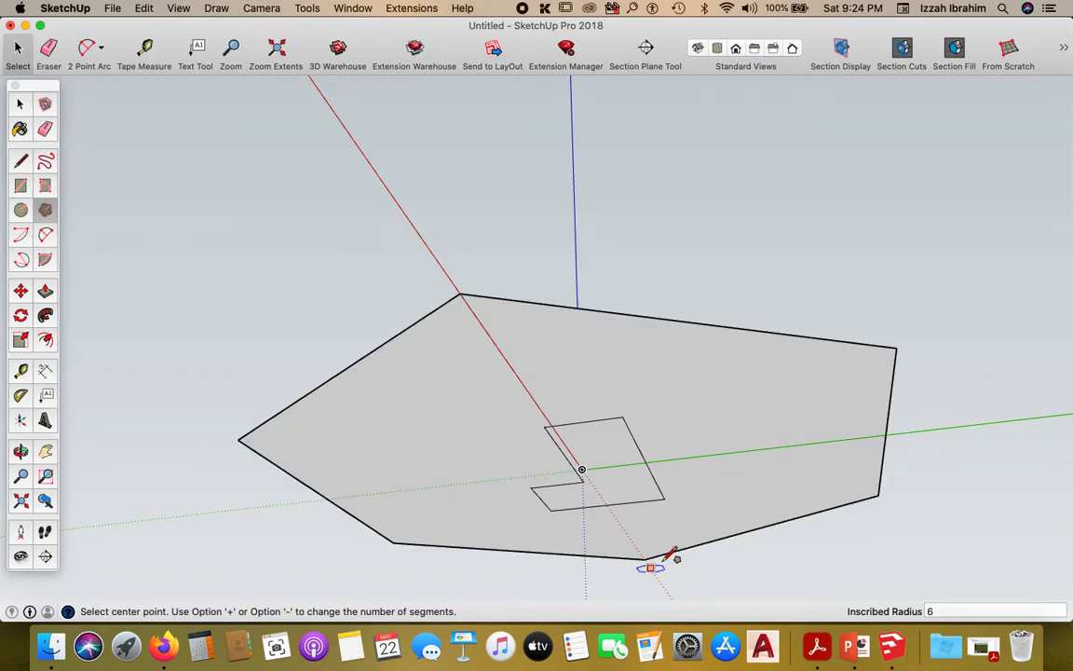
key("alt+plus")
key("alt+plus")
key("alt+plus")
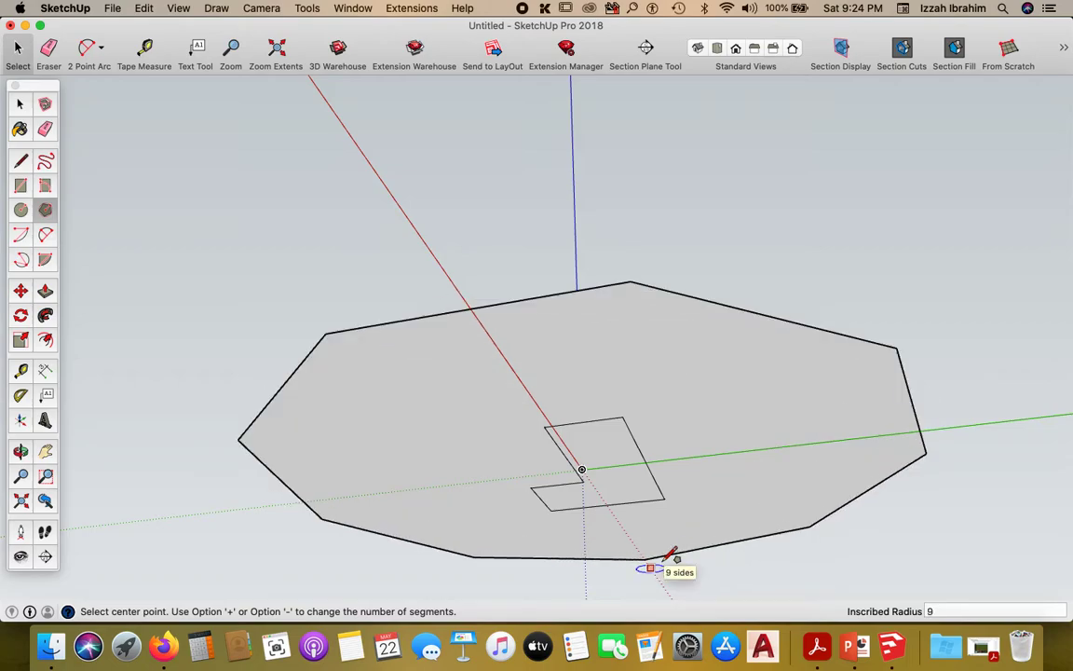
key("alt+plus")
key("alt+plus")
key("alt+plus")
key("alt+plus")
key("alt+plus")
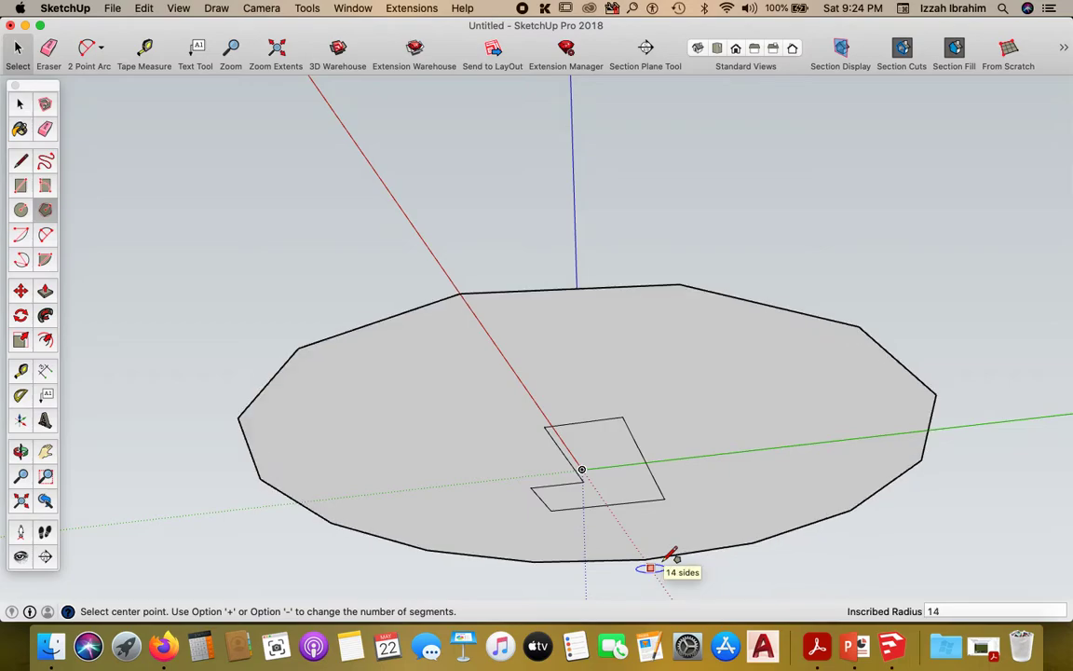
key("alt+plus")
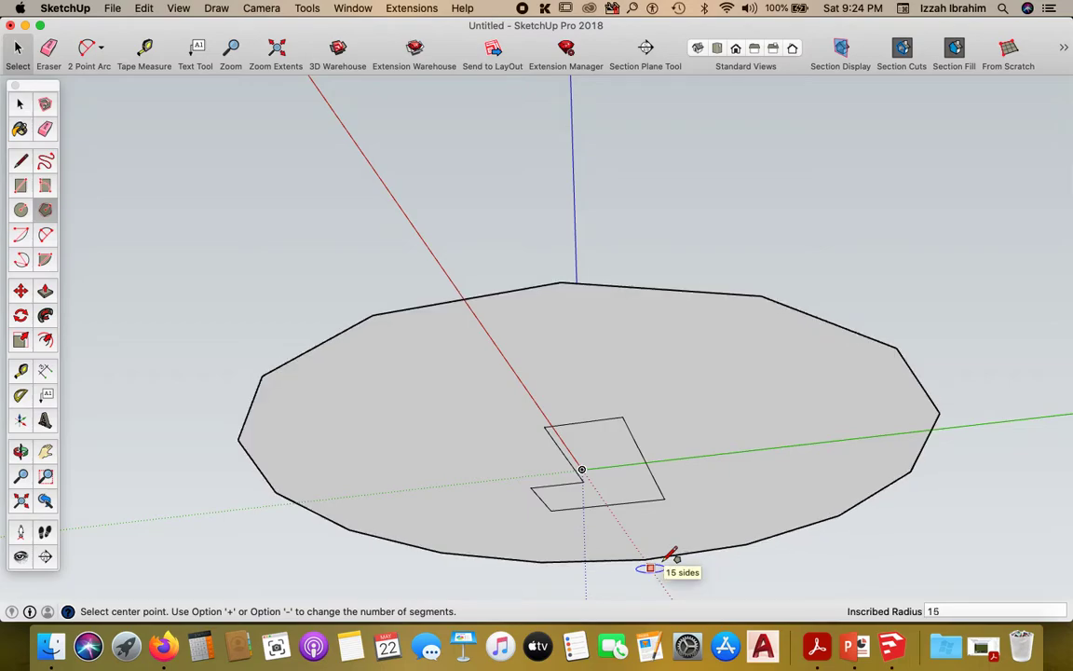
key("alt+plus")
key("alt+plus")
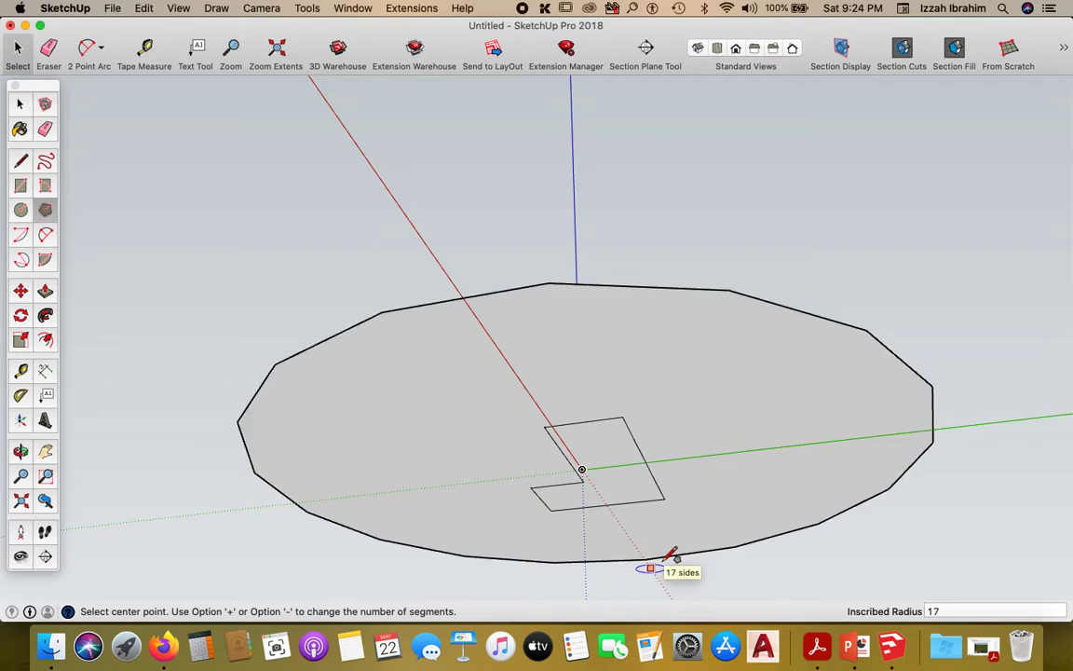
key("alt+minus")
key("alt+minus")
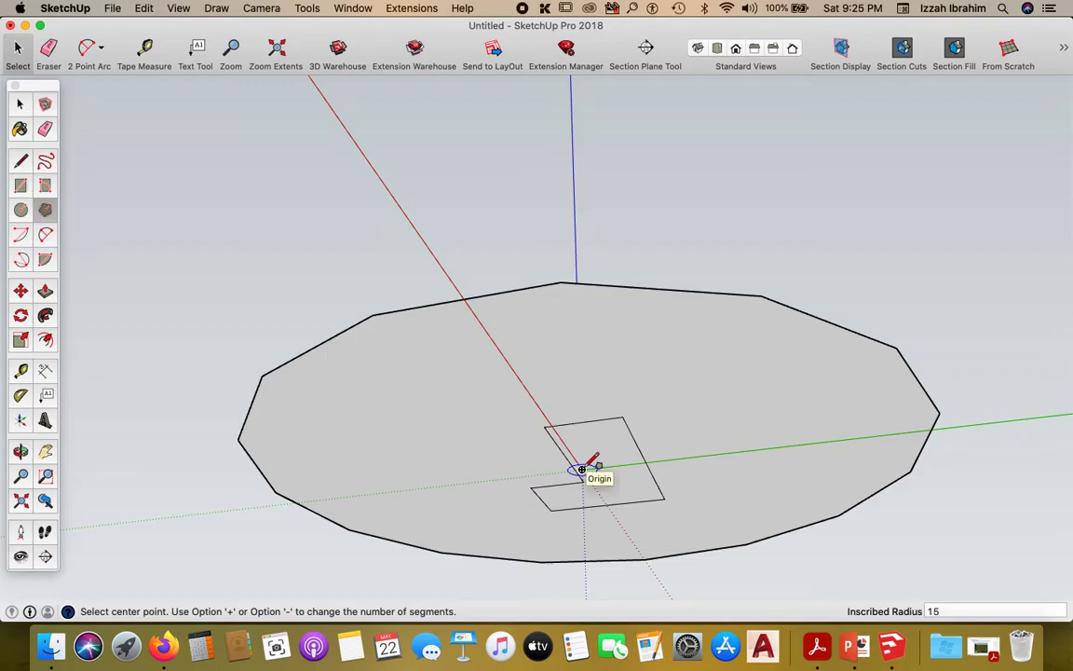
- Increase the polygon's number of sides to 36 for a nearly circular outline
key("alt+plus")
key("alt+plus")
key("alt+plus")
key("alt+plus")
key("alt+plus")
key("alt+plus")
key("alt+plus")
key("alt+plus")
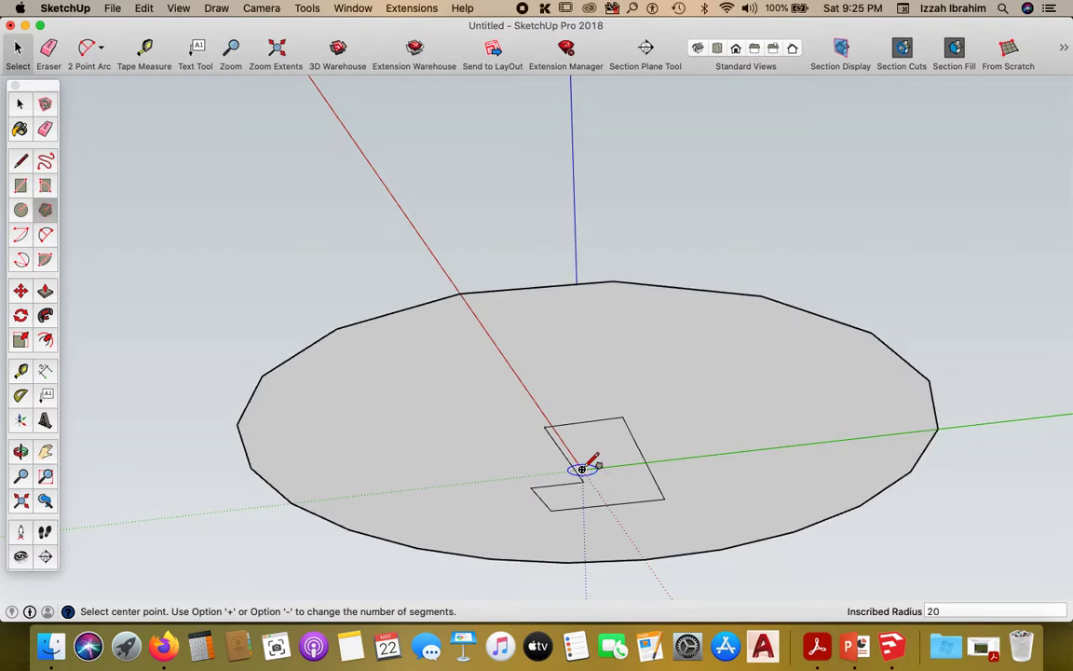
key("alt+plus")
key("alt+plus")
key("alt+plus")
key("alt+plus")
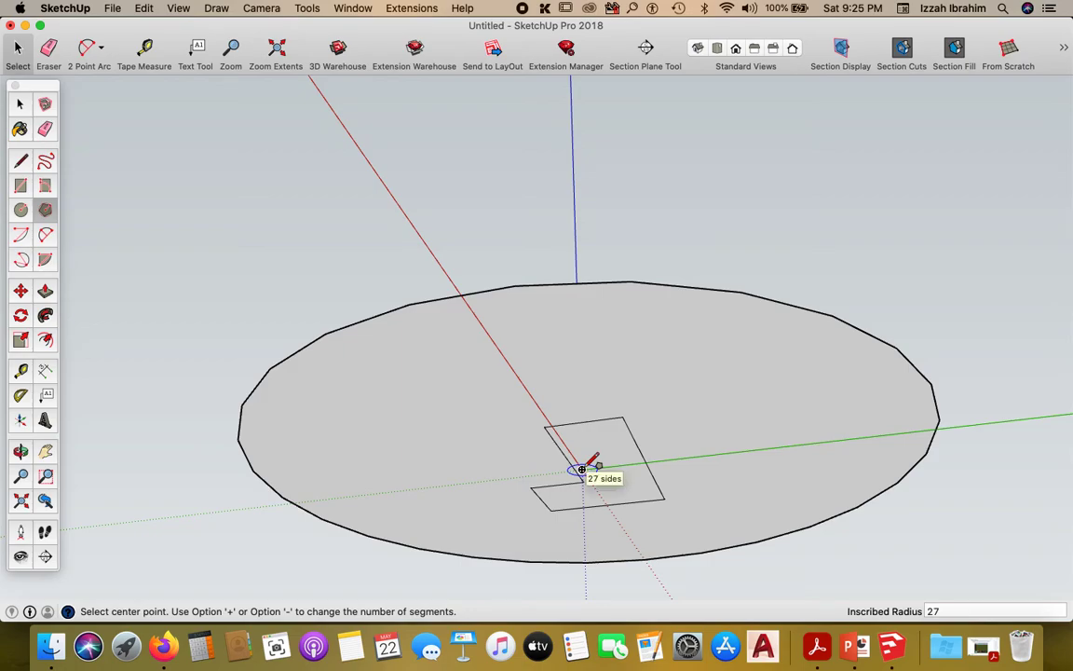
key("alt+plus")
key("alt+plus")
key("alt+plus")
key("alt+plus")
key("alt+plus")
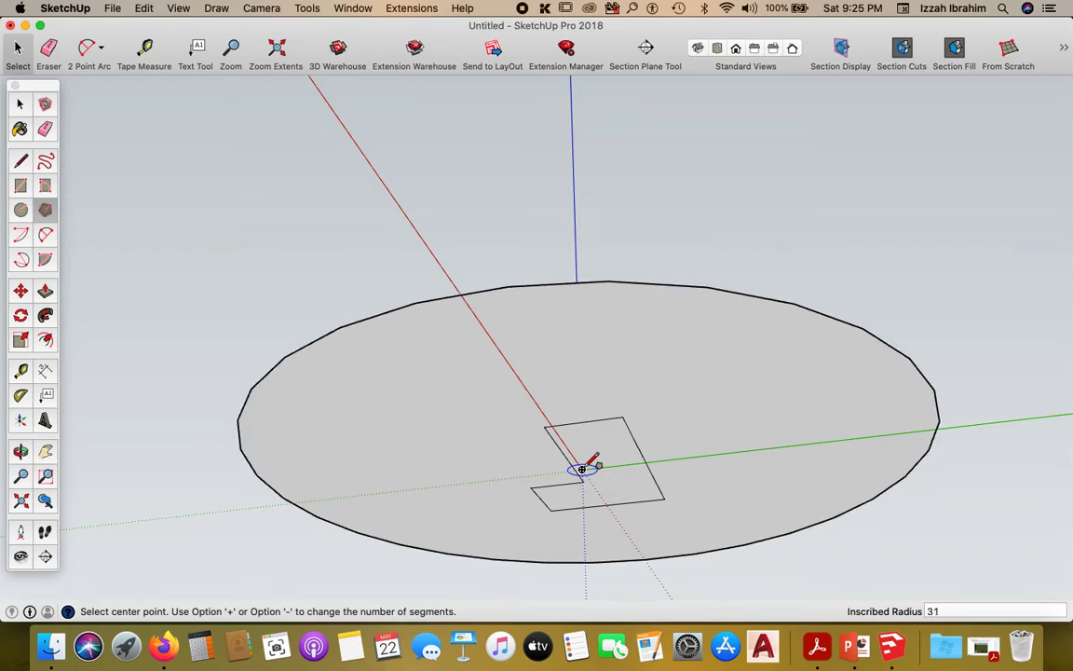
key("alt+plus")
key("alt+plus")
key("alt+plus")
key("alt+plus")
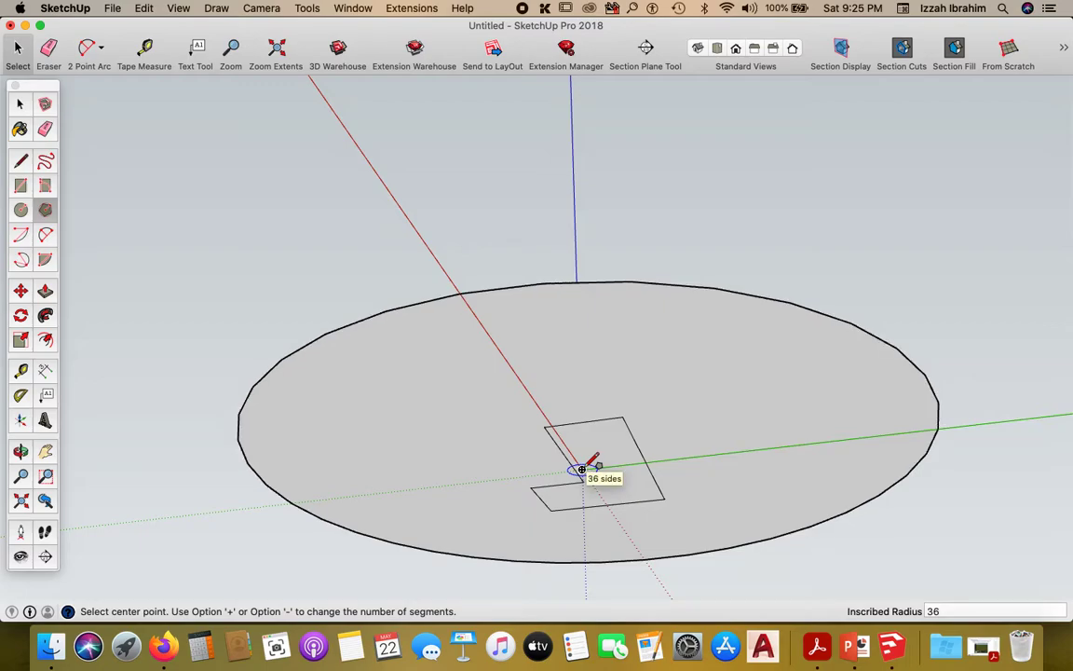
- Reduce the polygon's number of sides to 28
key("alt+minus")
key("alt+minus")
key("alt+minus")
key("alt+minus")
key("alt+minus")
key("alt+minus")
key("alt+minus")
key("alt+minus")
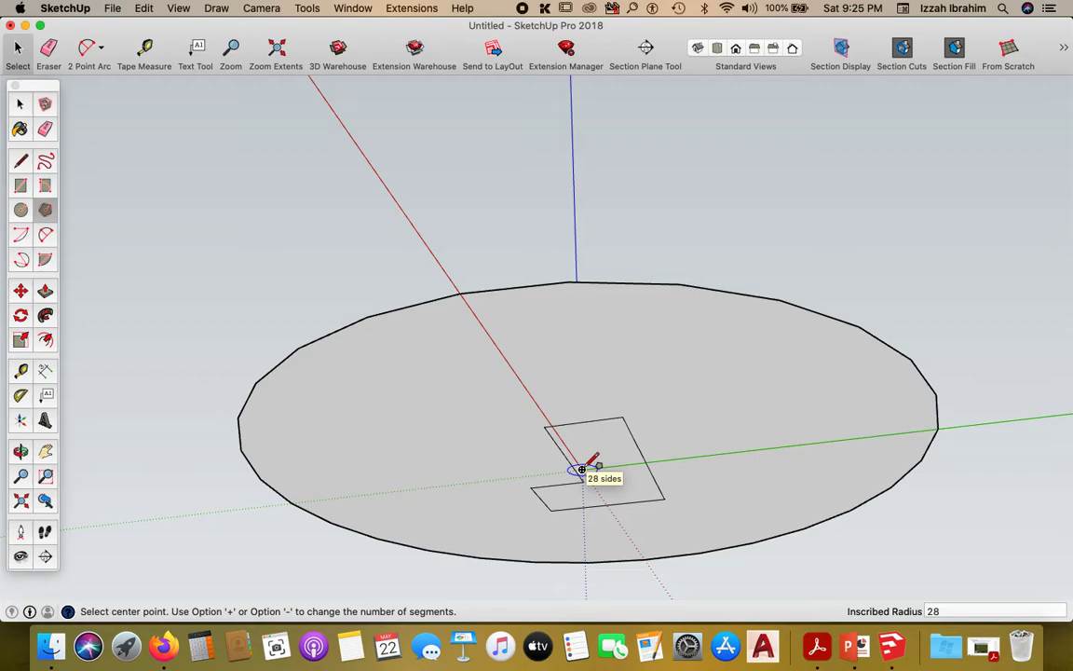
- Reduce the polygon's number of sides to 6 to make it a hexagon
key("alt+minus")
key("alt+minus")
key("alt+minus")
key("alt+minus")
key("alt+minus")
key("alt+minus")
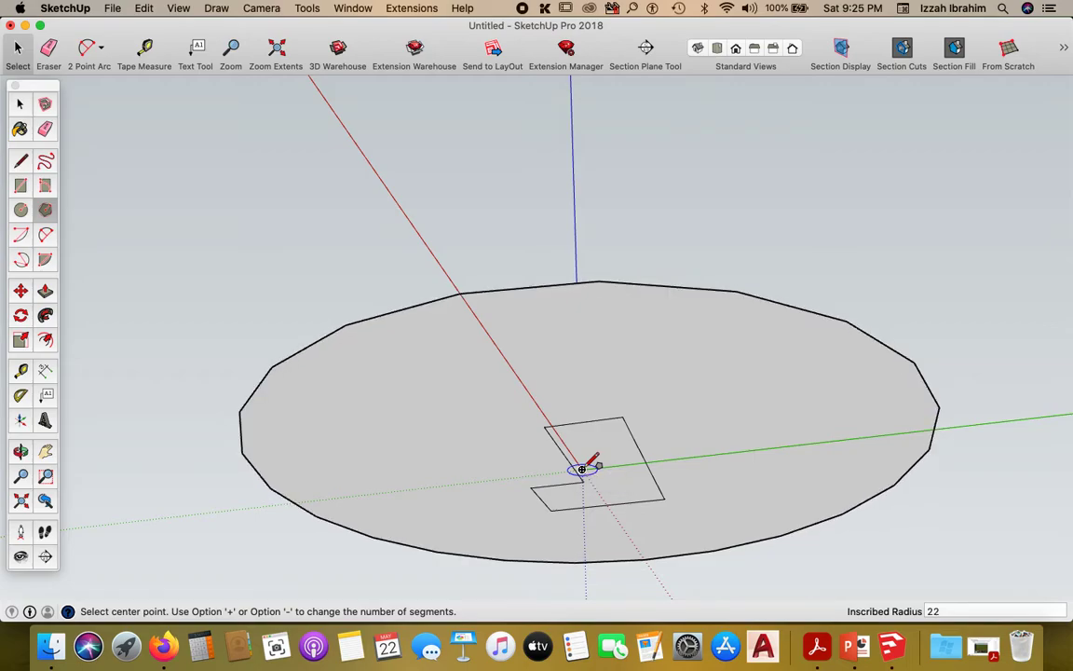
key("alt+minus")
key("alt+minus")
key("alt+minus")
key("alt+minus")
key("alt+minus")
key("alt+minus")
key("alt+minus")
key("alt+minus")
key("alt+minus")
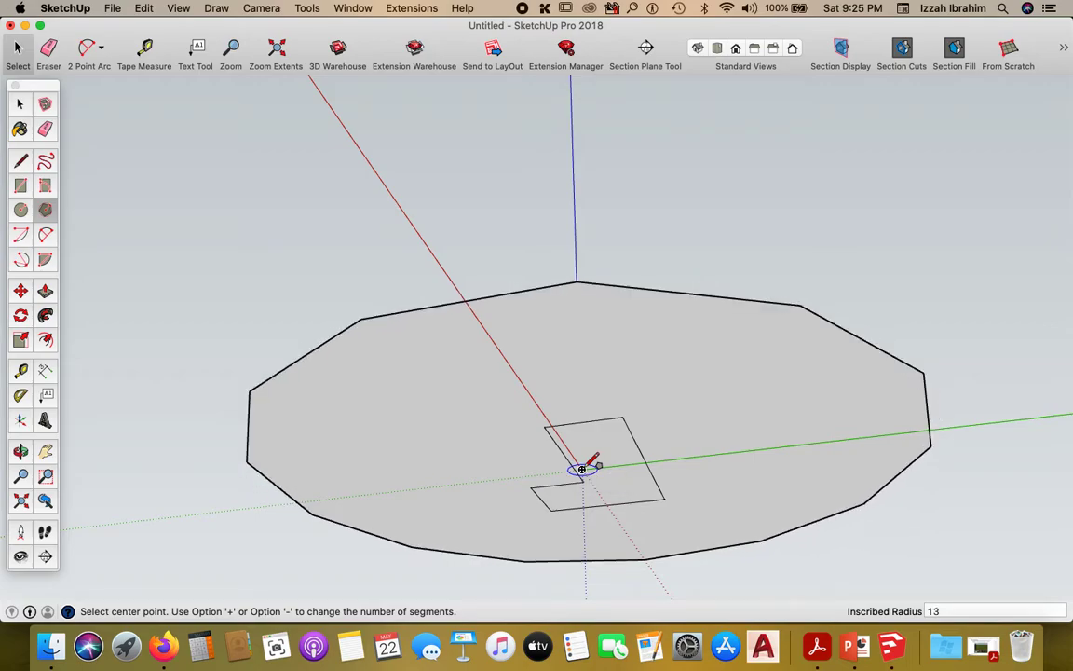
key("alt+minus")
key("alt+minus")
key("alt+minus")
key("alt+minus")
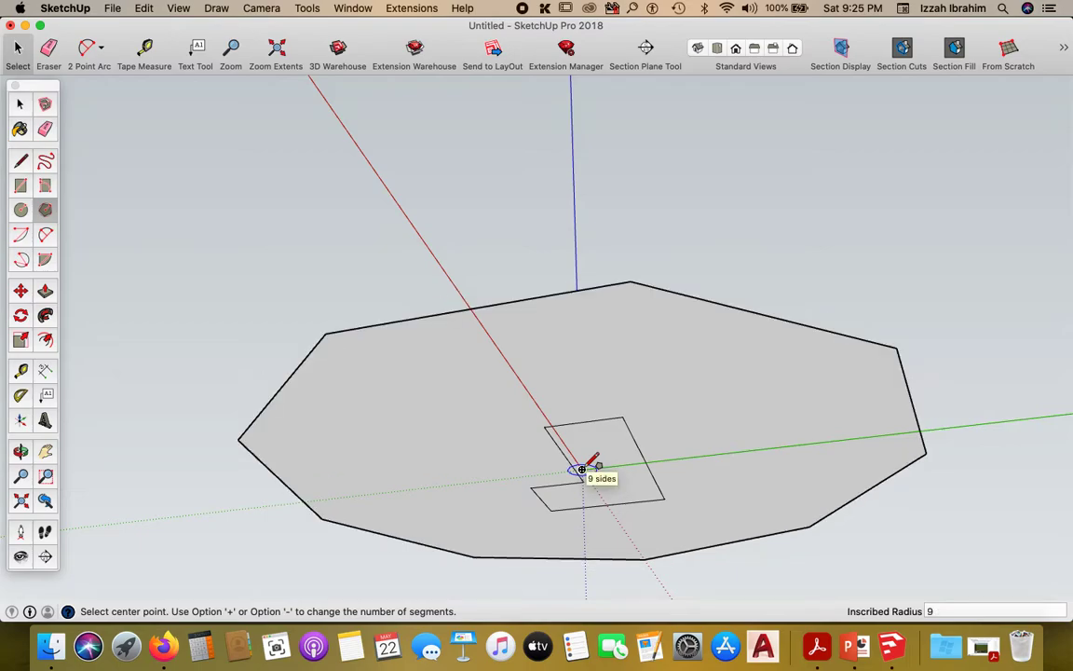
key("alt+minus")
key("alt+minus")
key("alt+minus")
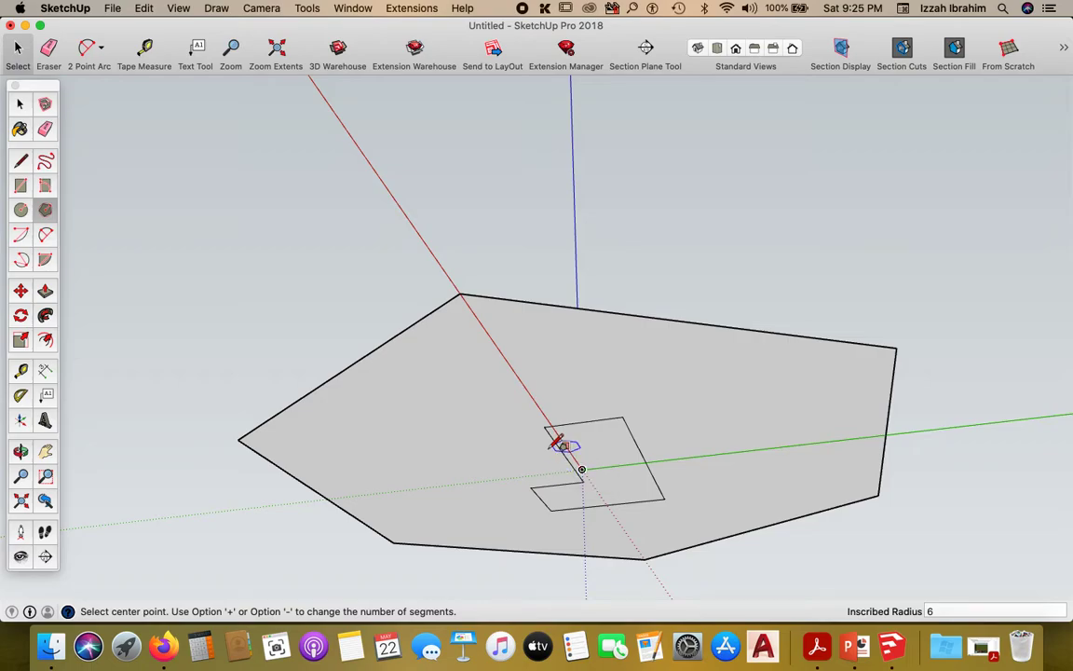
- Delete the hexagon's face around the block model, keeping its outline edges
scroll(581, 469, "down", 6)
middle_click_drag(568, 436, 616, 535)
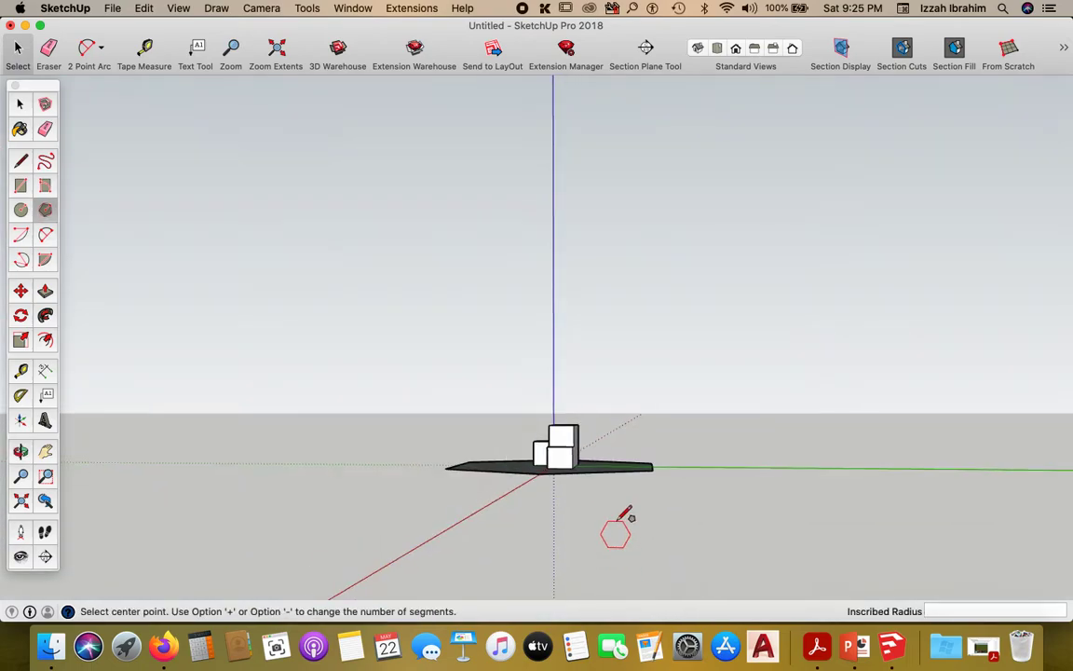
middle_click_drag(620, 458, 555, 555)
scroll(643, 446, "up", 3)
middle_click_drag(643, 446, 599, 536)
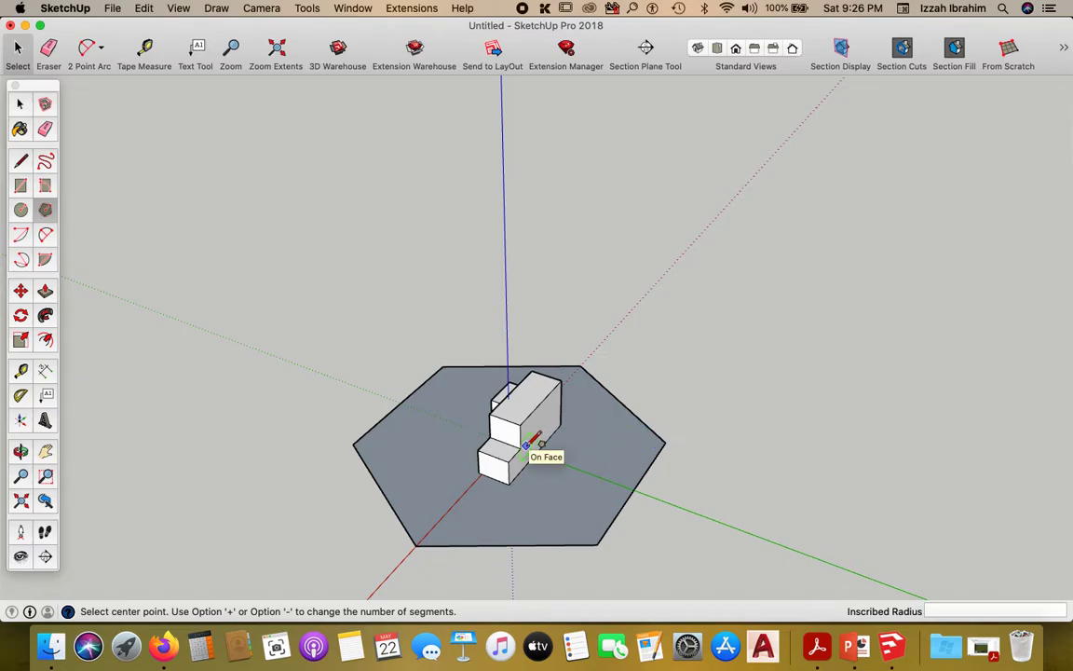
left_click(20, 104)
left_click(422, 473)
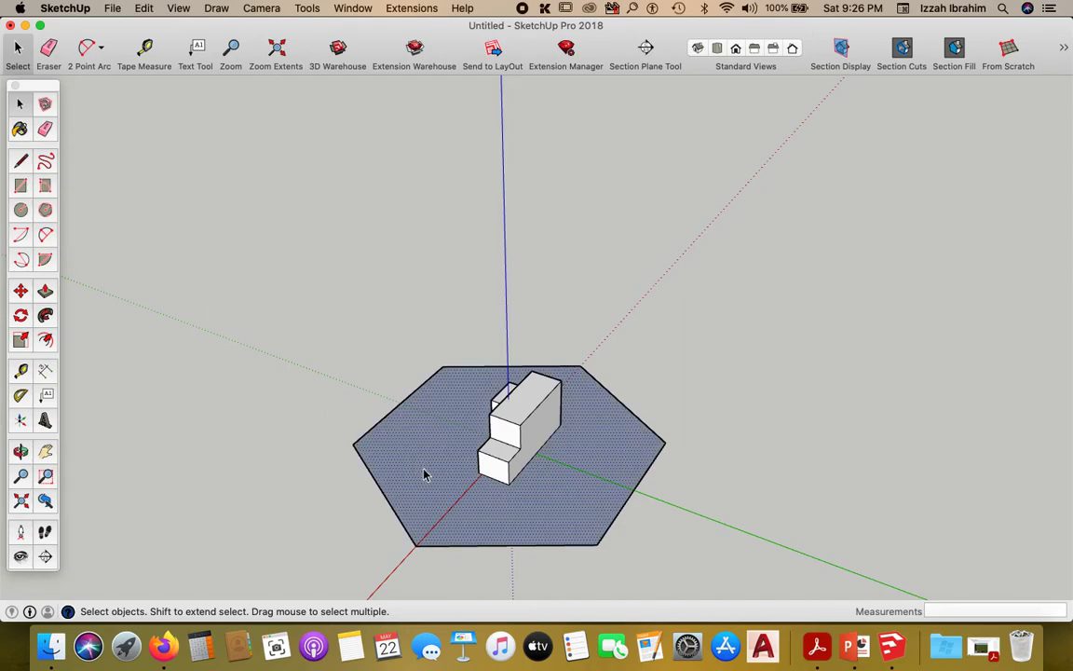
key("Delete")
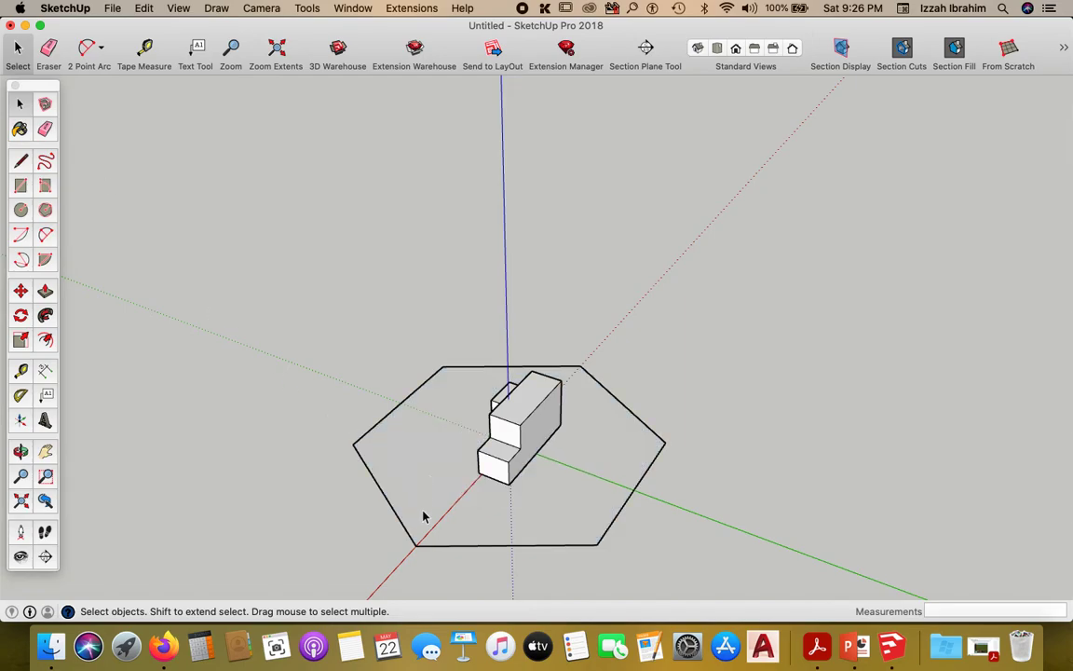
- Move the hexagon outline 1500 mm up along the blue axis
left_click(414, 545)
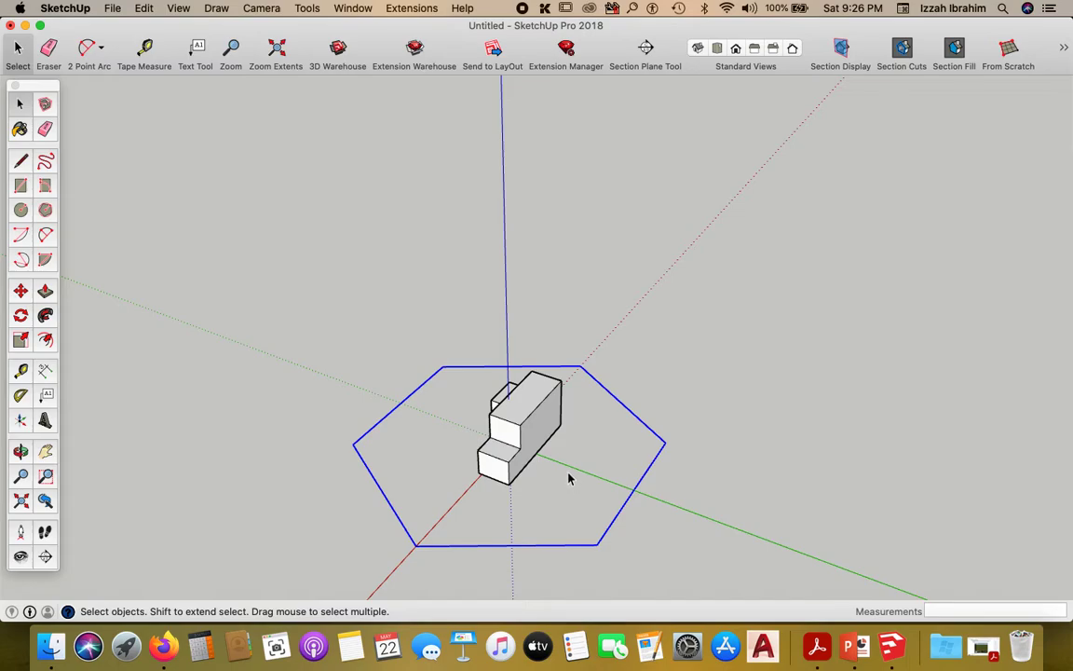
key("m")
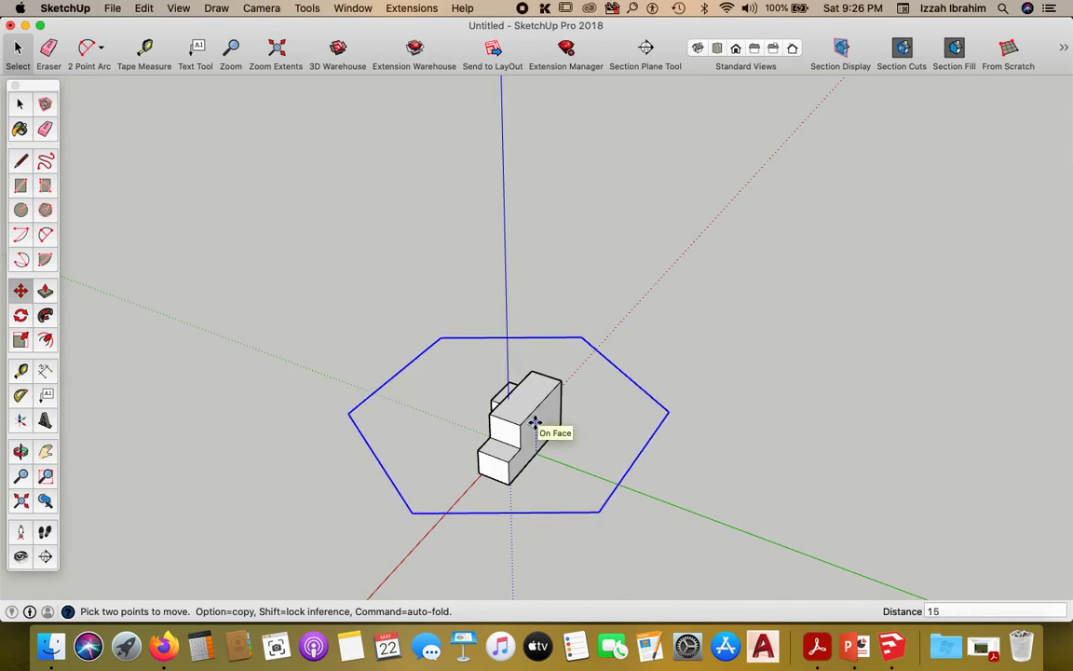
key("Return")
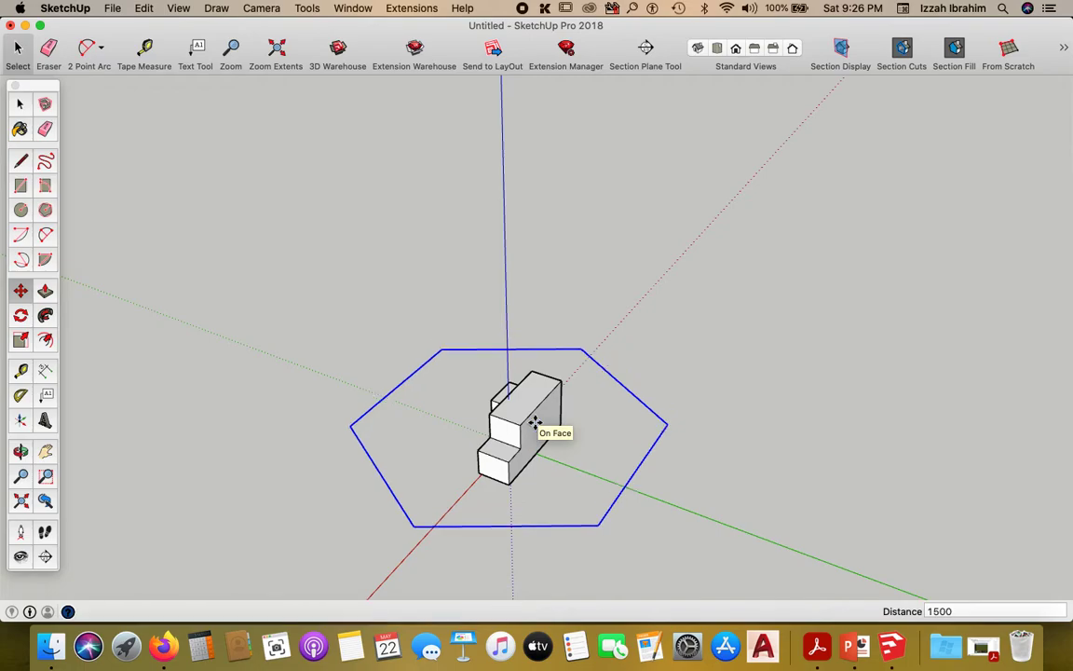
- Draw a rectangle of about 22869 × 18579 mm on the ground from the origin, between the positive red and negative green axes
middle_click_drag(463, 496, 843, 445)
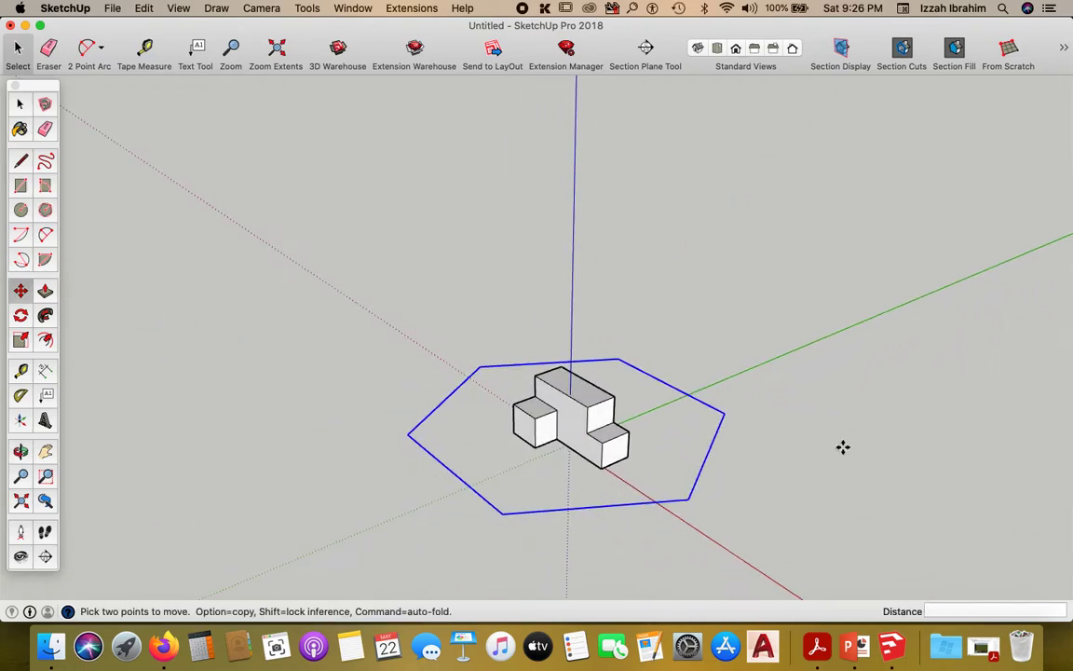
middle_click_drag(582, 452, 525, 268)
scroll(613, 398, "up", 3)
middle_click_drag(613, 398, 537, 264)
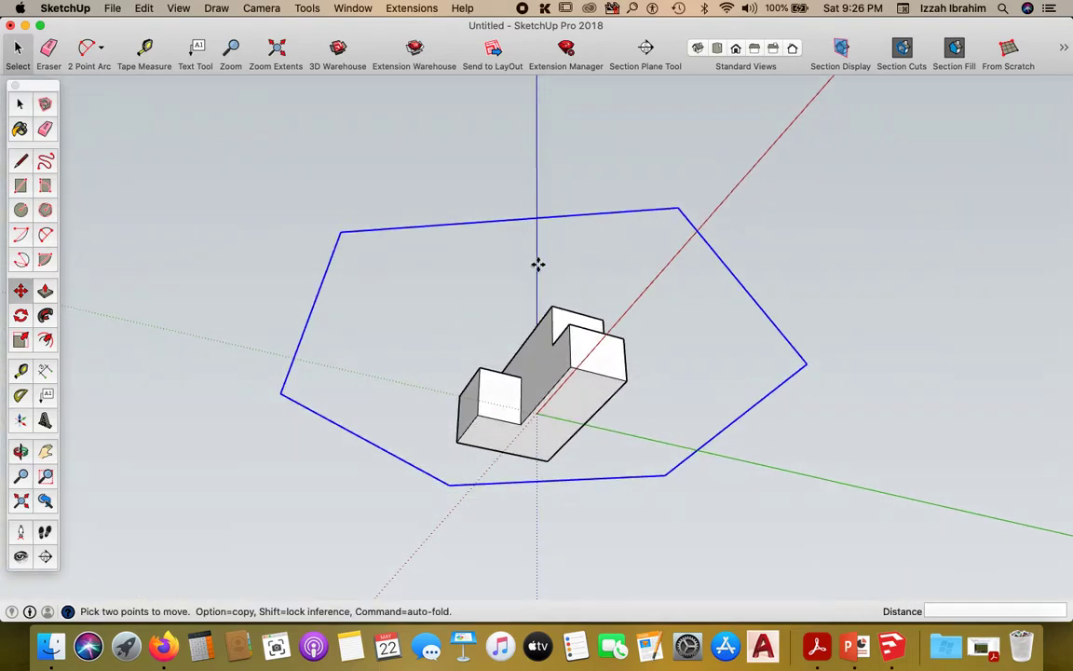
left_click(22, 186)
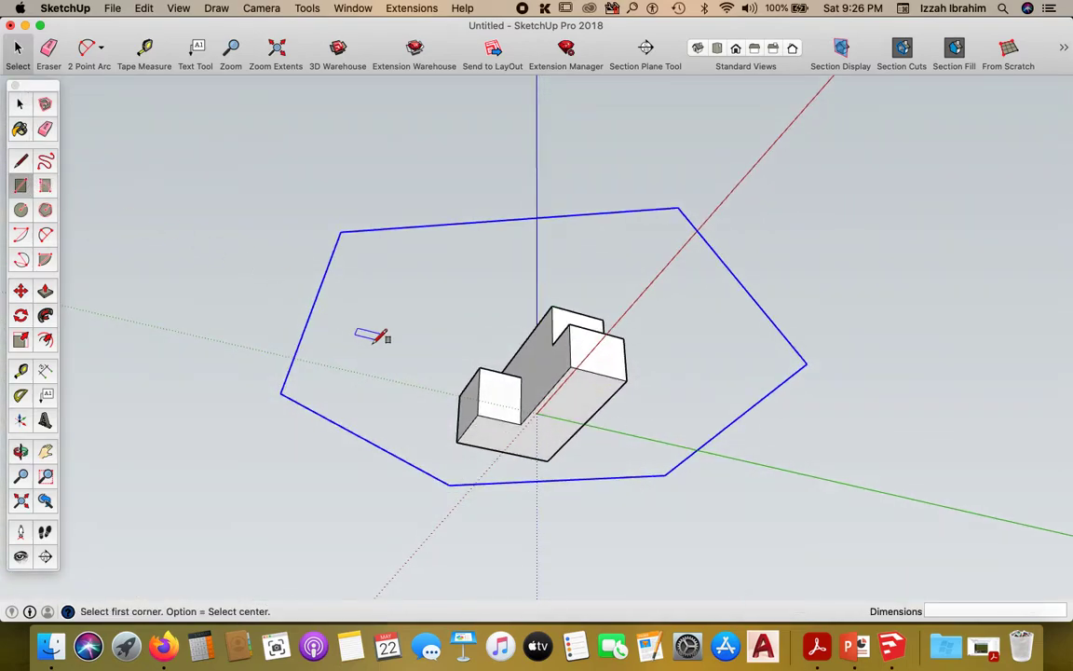
left_click(540, 414)
scroll(545, 415, "down", 10)
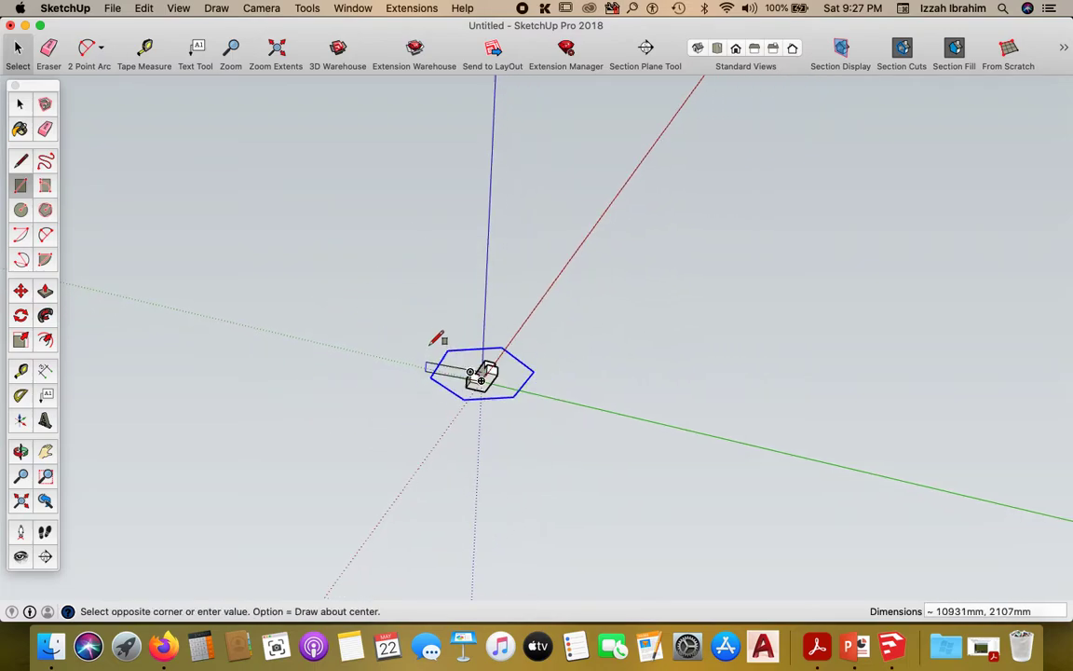
left_click(425, 288)
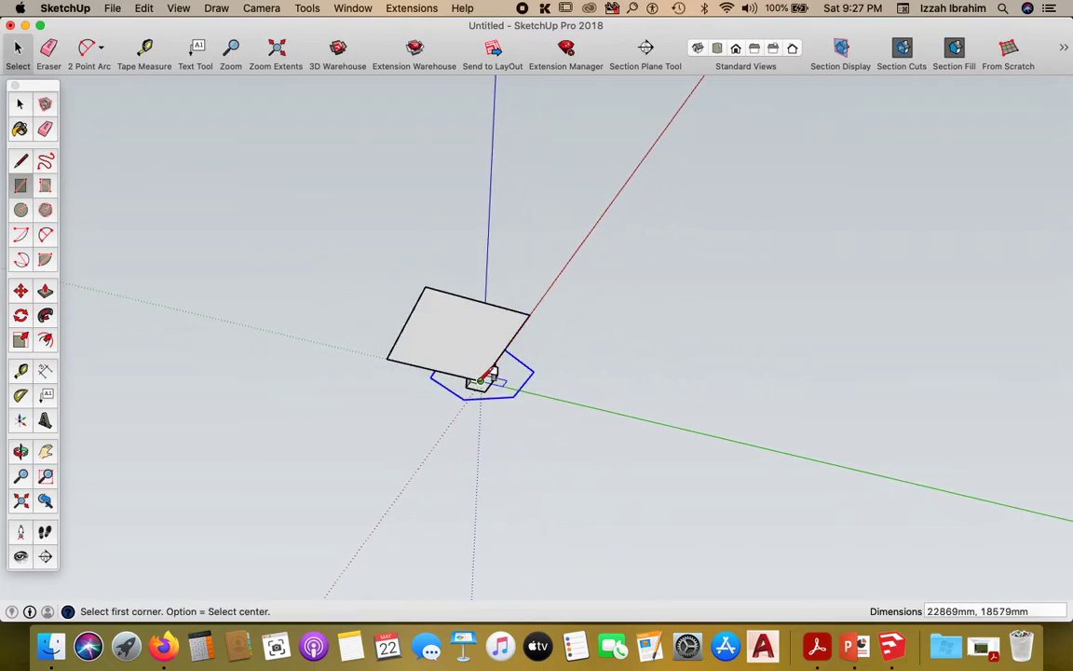
- Extend the ground around the model with two more adjoining rectangles, about 24062 × 18335 mm and about 46791 × 12652 mm
left_click(481, 378)
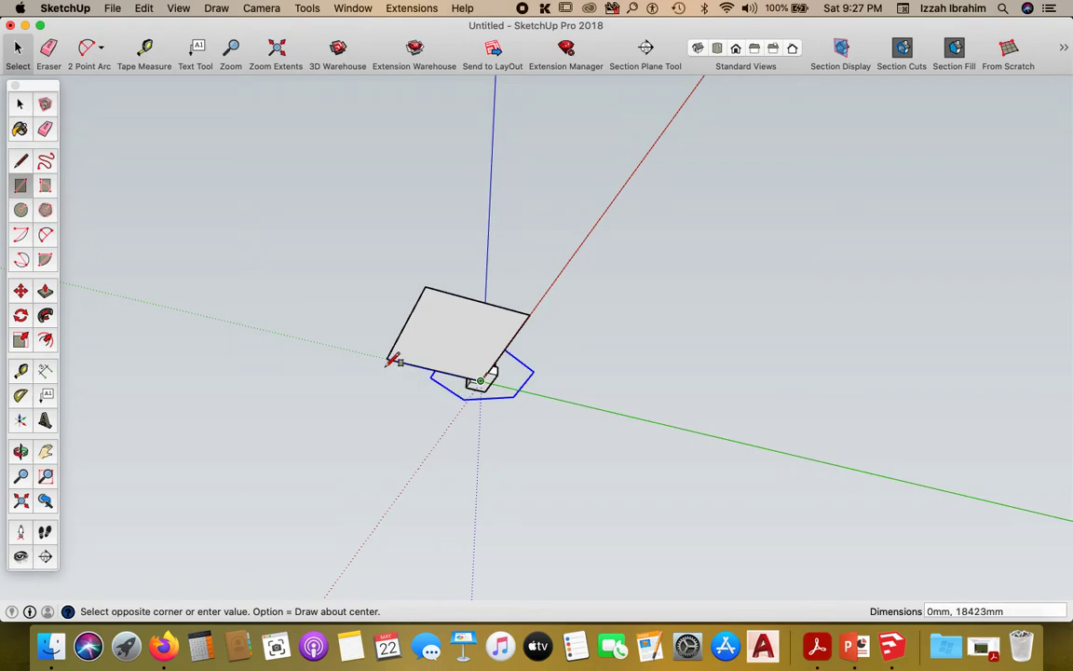
left_click(356, 418)
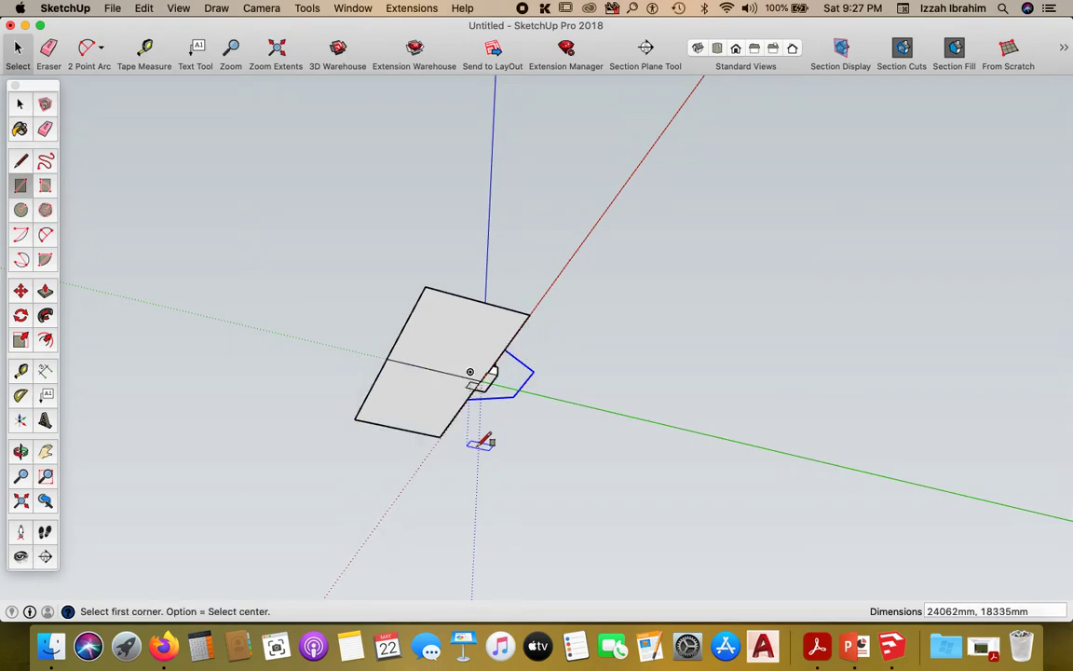
left_click(439, 436)
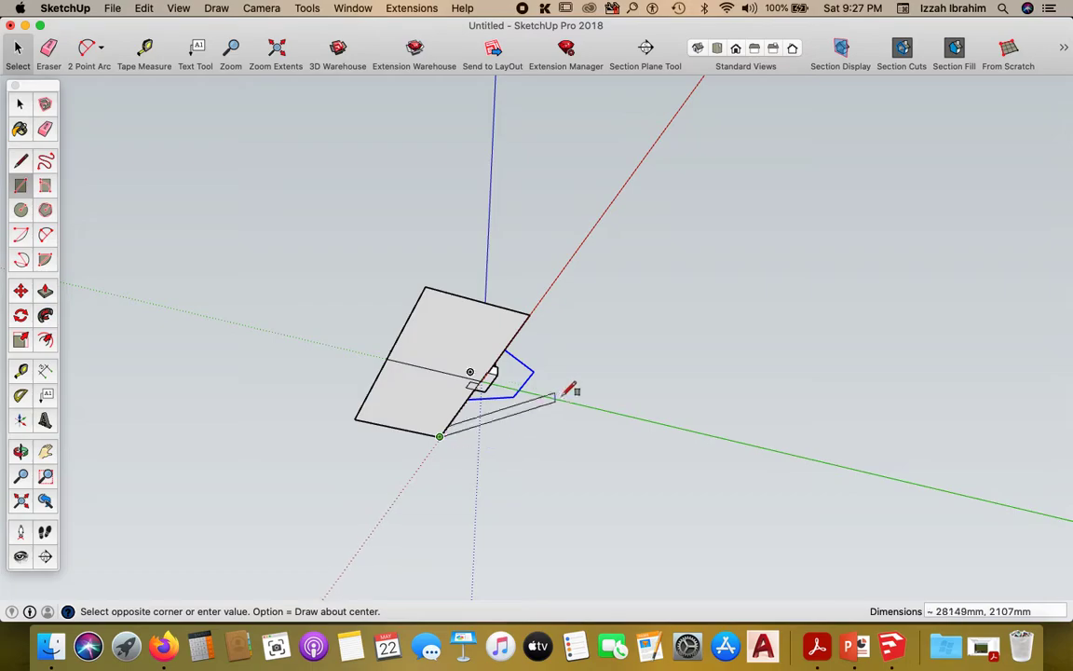
left_click(596, 328)
scroll(477, 368, "up", 3)
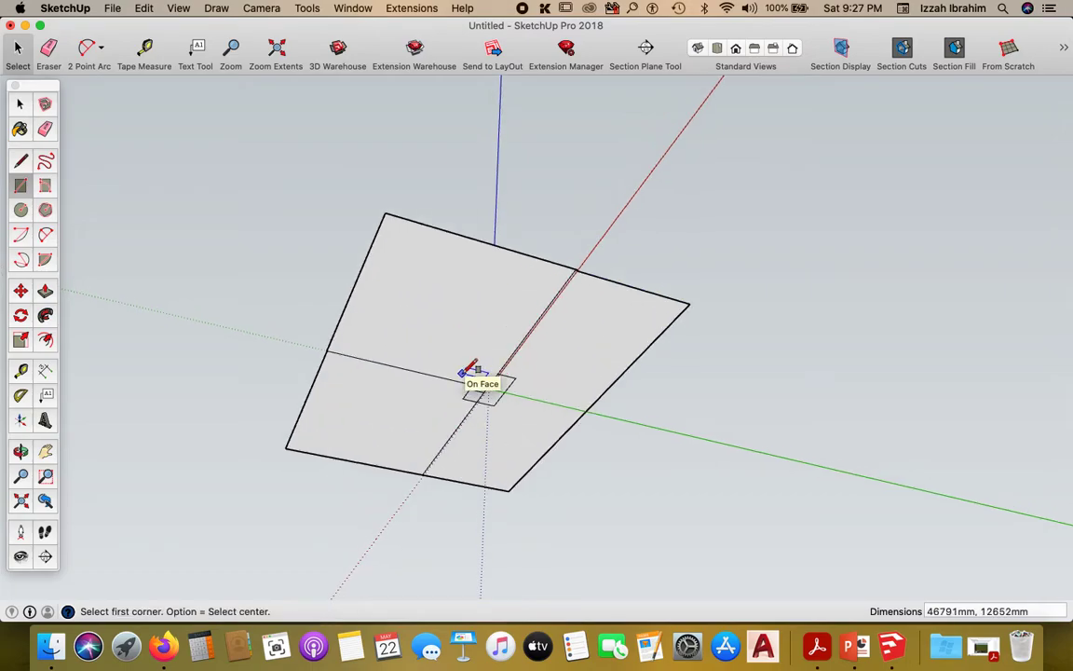
- Erase the dividing lines between the rectangles so the ground becomes one continuous face
key("e")
left_click(427, 369)
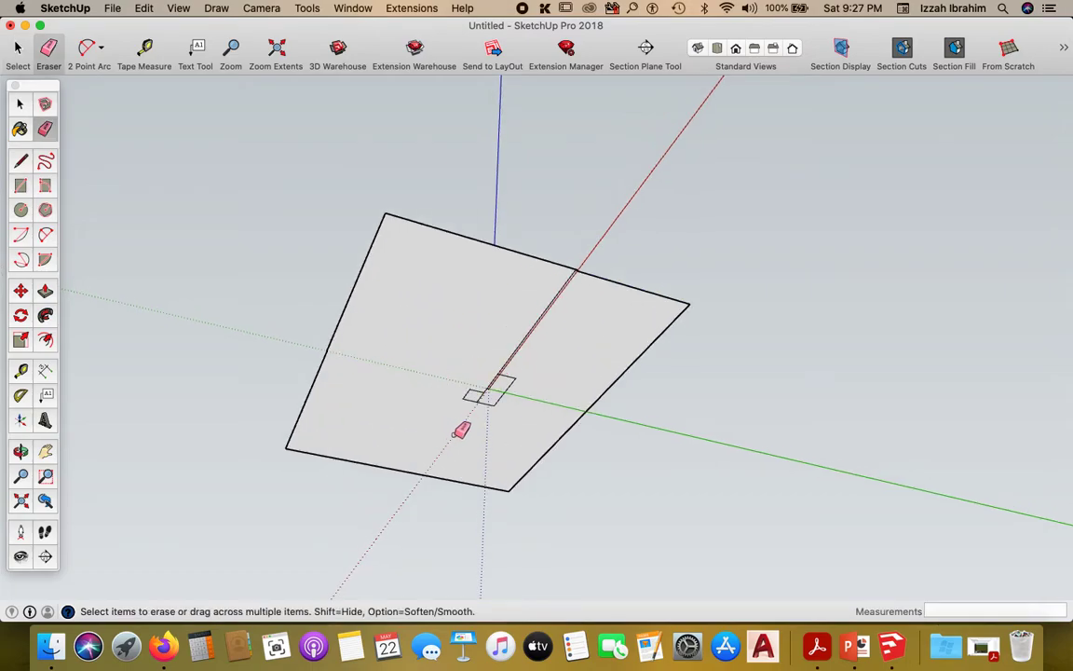
scroll(503, 316, "down", 3)
middle_click_drag(503, 316, 511, 427)
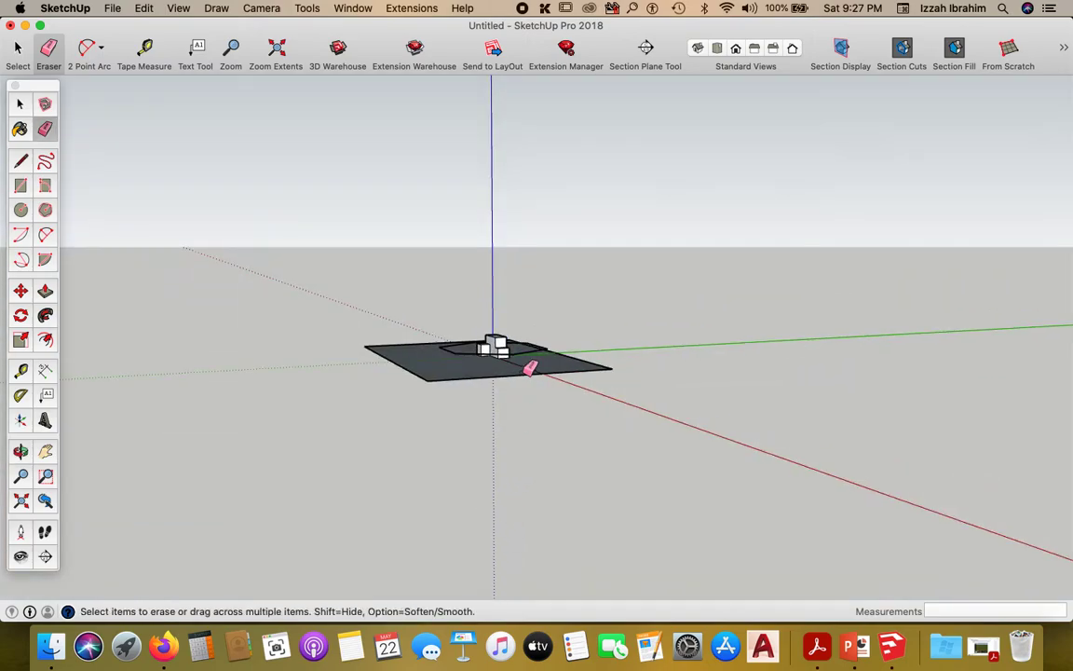
- Select the whole block model inside the hexagon and make it a group
scroll(522, 363, "up", 5)
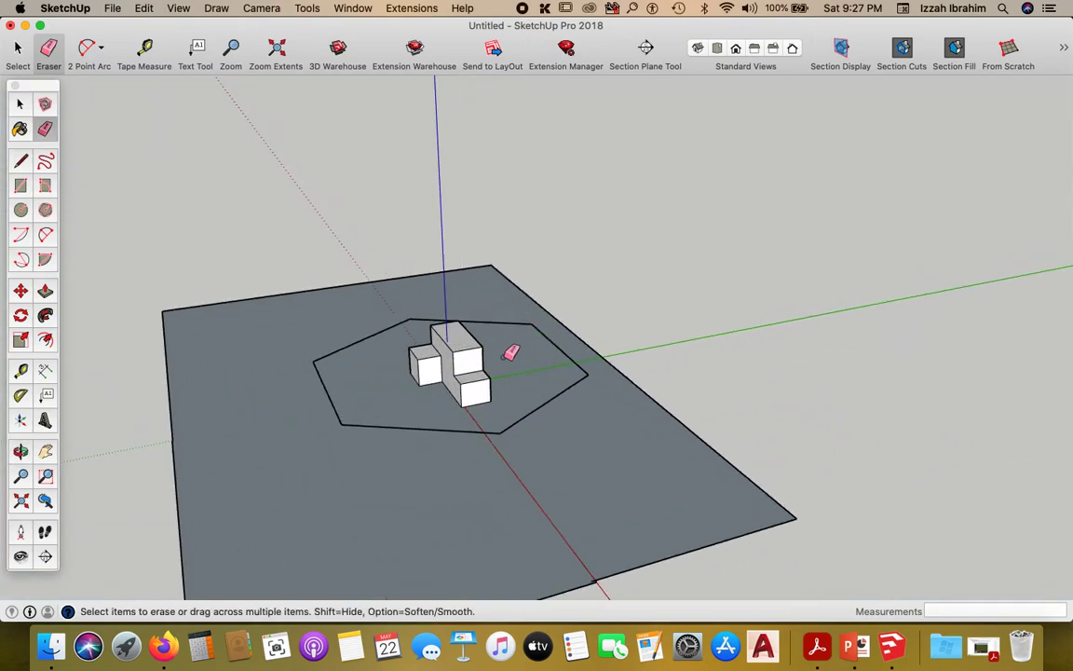
scroll(466, 400, "up", 5)
mouse_move(314, 312)
middle_mouse_down()
mouse_move(316, 336)
mouse_move(478, 378)
mouse_move(420, 352)
mouse_move(331, 372)
mouse_move(524, 358)
mouse_move(578, 383)
mouse_move(520, 376)
mouse_move(315, 419)
mouse_move(515, 399)
middle_mouse_up()
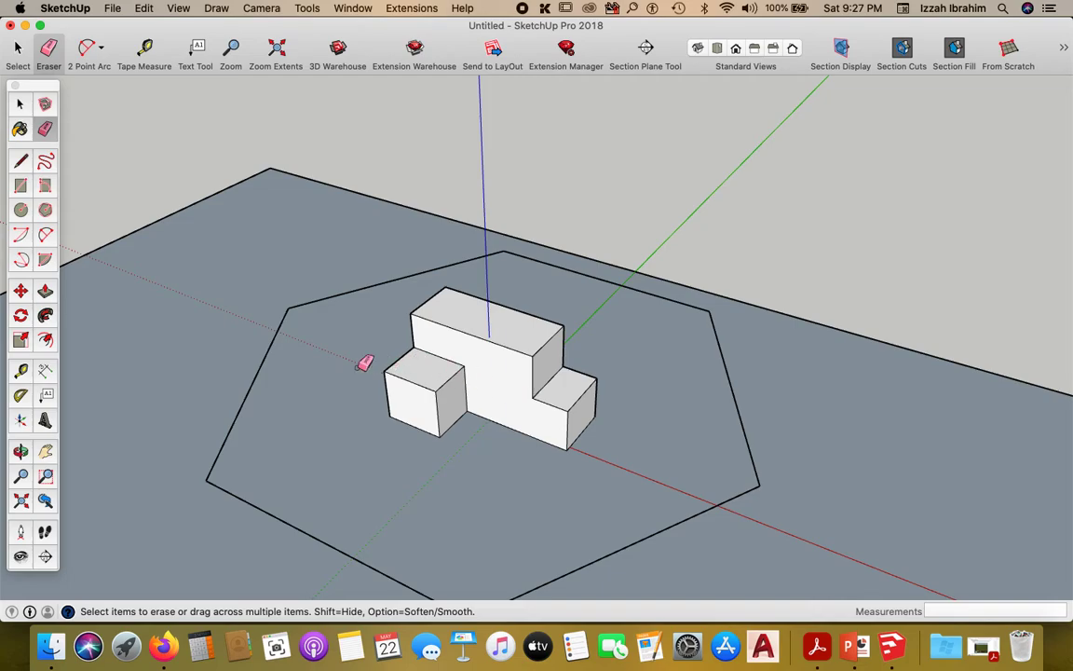
left_click(18, 104)
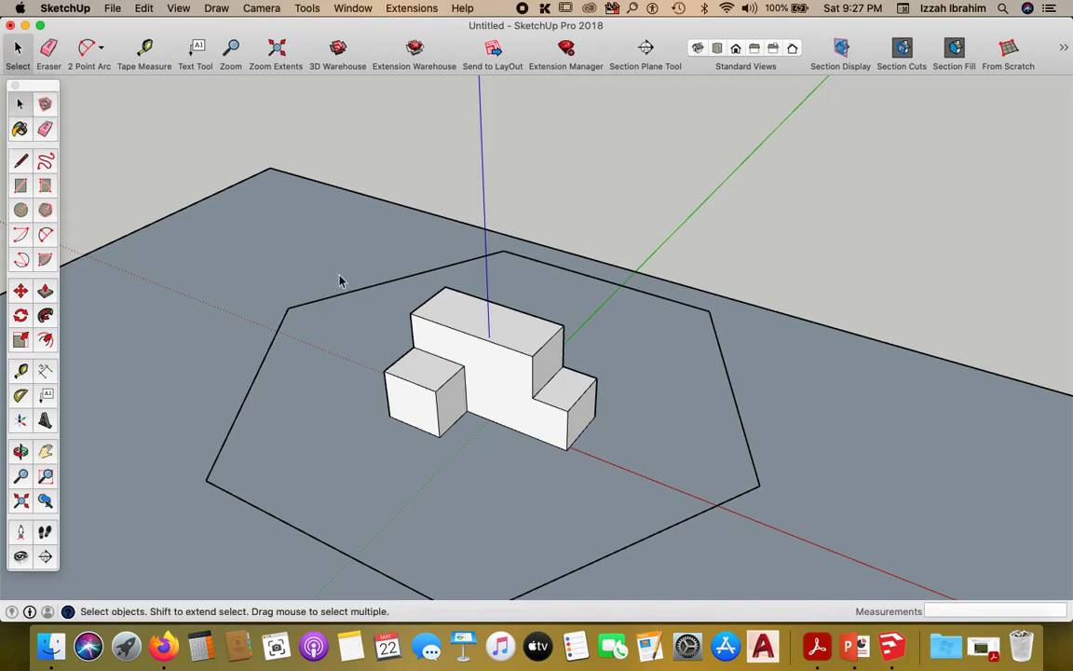
left_click_drag(350, 284, 634, 482)
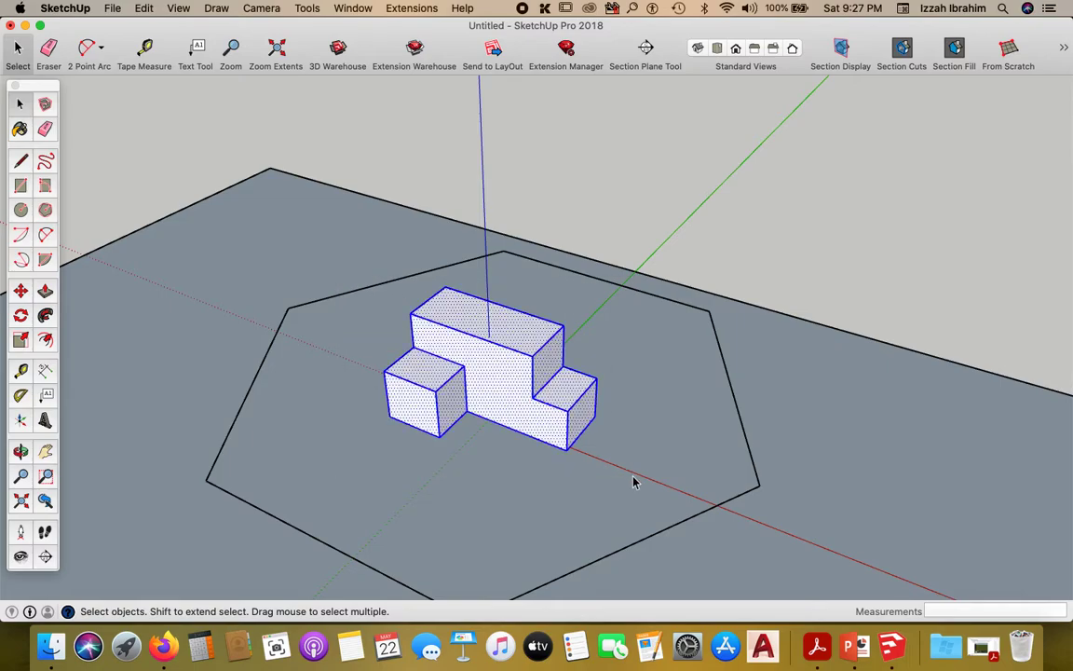
right_click(494, 371)
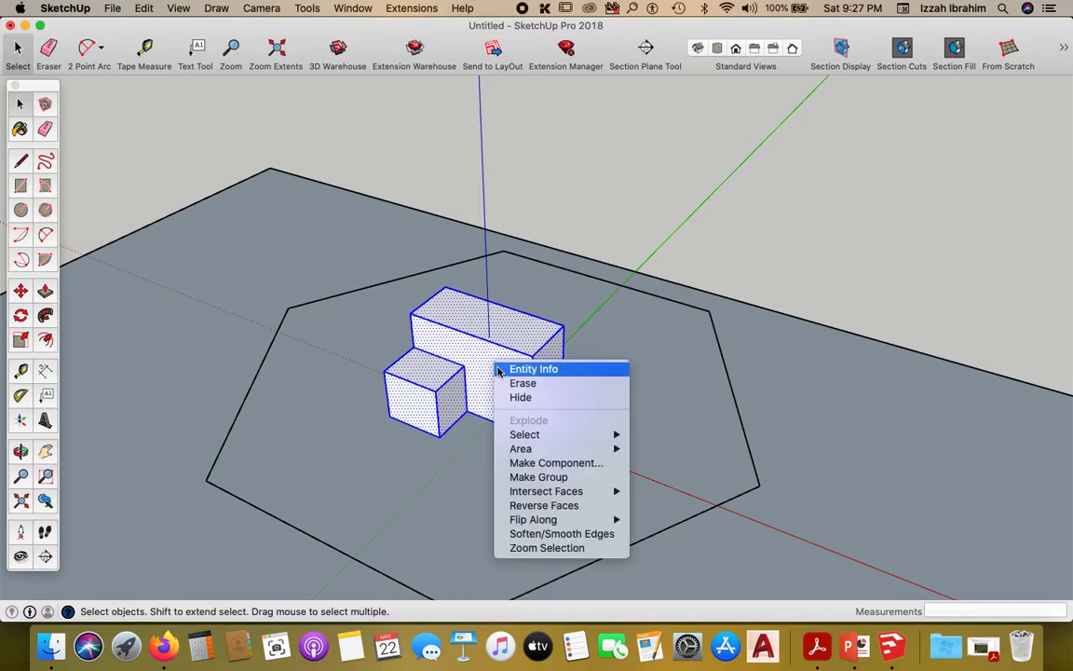
left_click(549, 475)
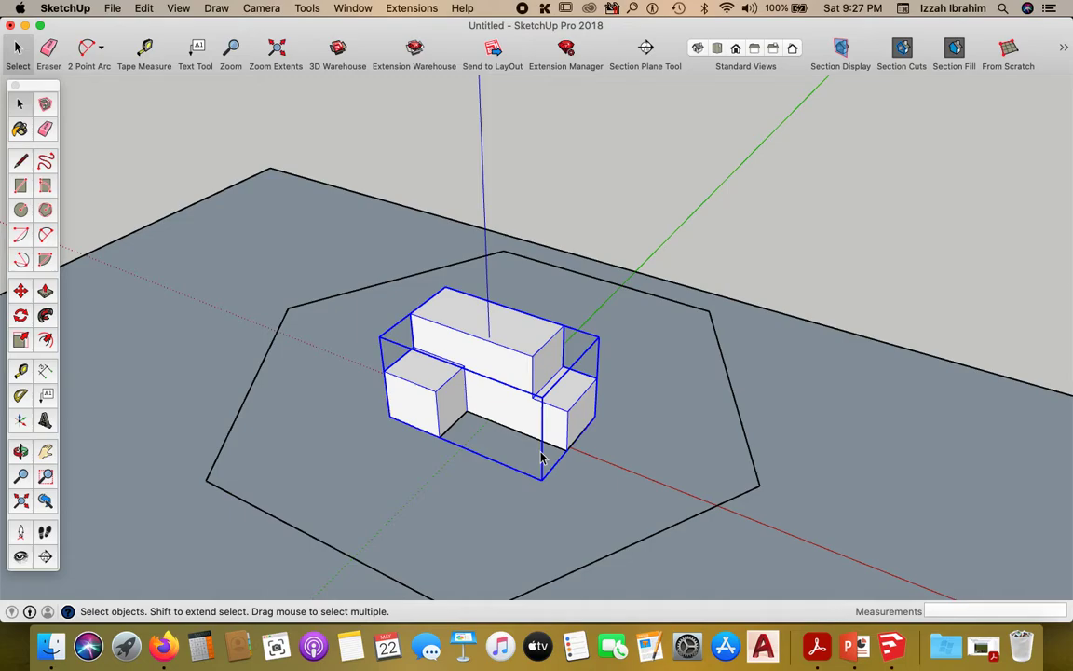
- Hide the grouped block model to expose its footprint on the ground plane
scroll(472, 427, "down", 2)
left_click(322, 335)
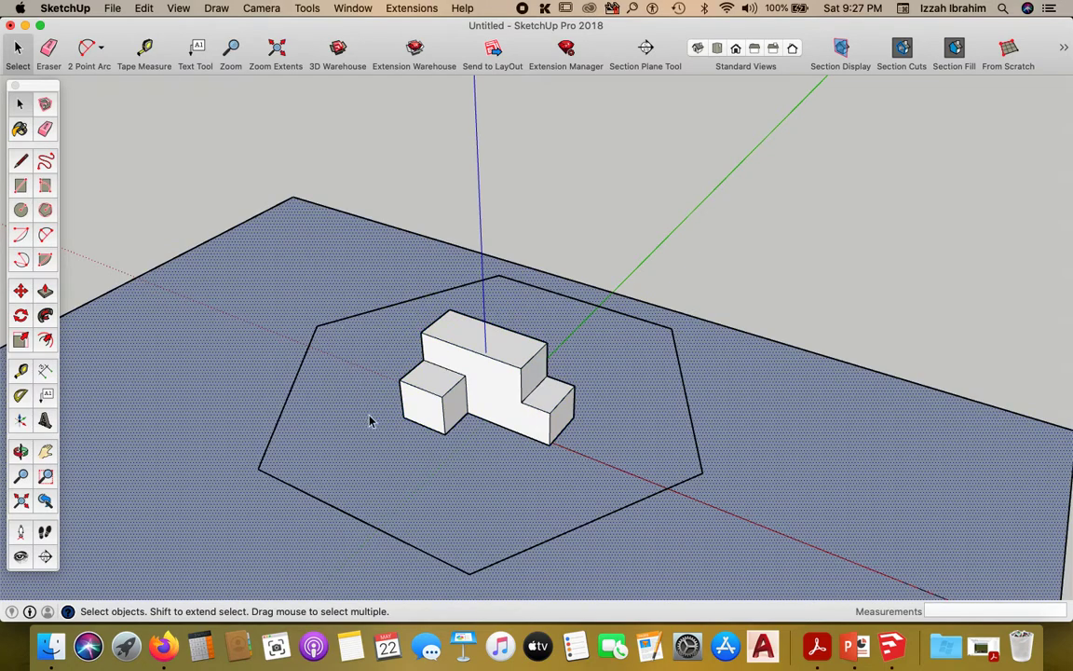
middle_click_drag(708, 303, 424, 270)
middle_click_drag(426, 326, 777, 292)
scroll(518, 419, "up", 3)
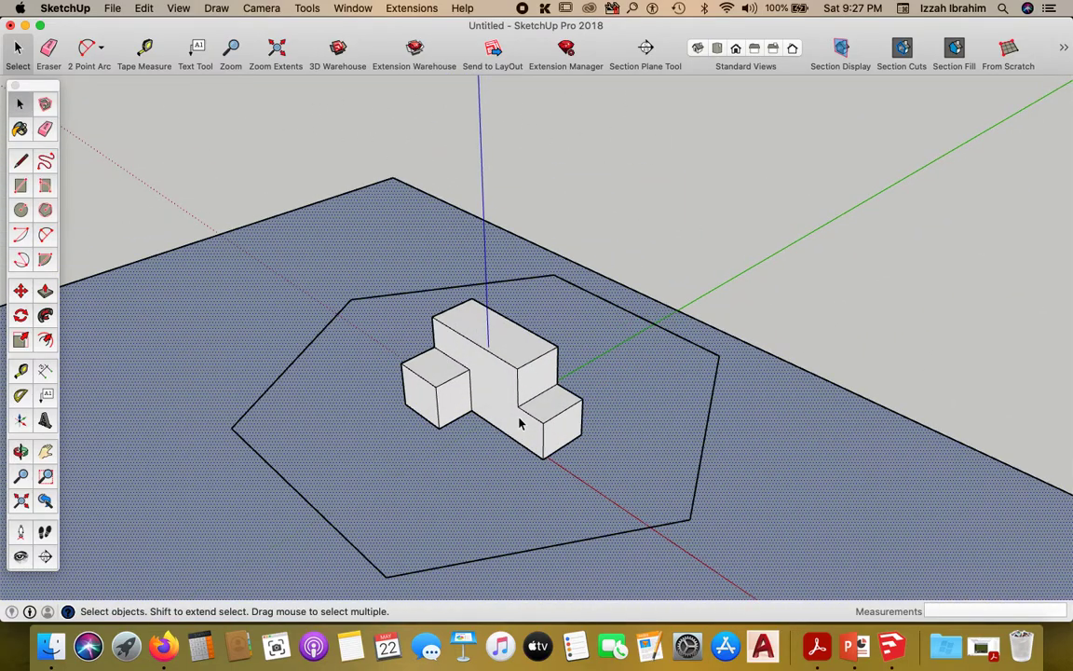
scroll(533, 348, "down", 2)
middle_click_drag(533, 352, 402, 352)
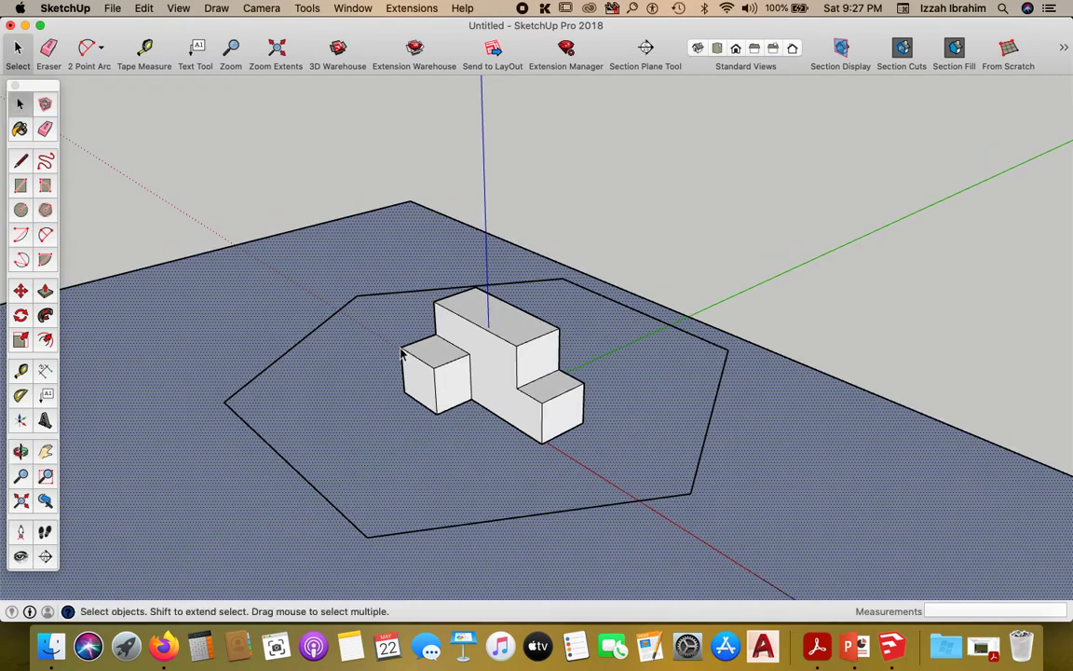
left_click(520, 358)
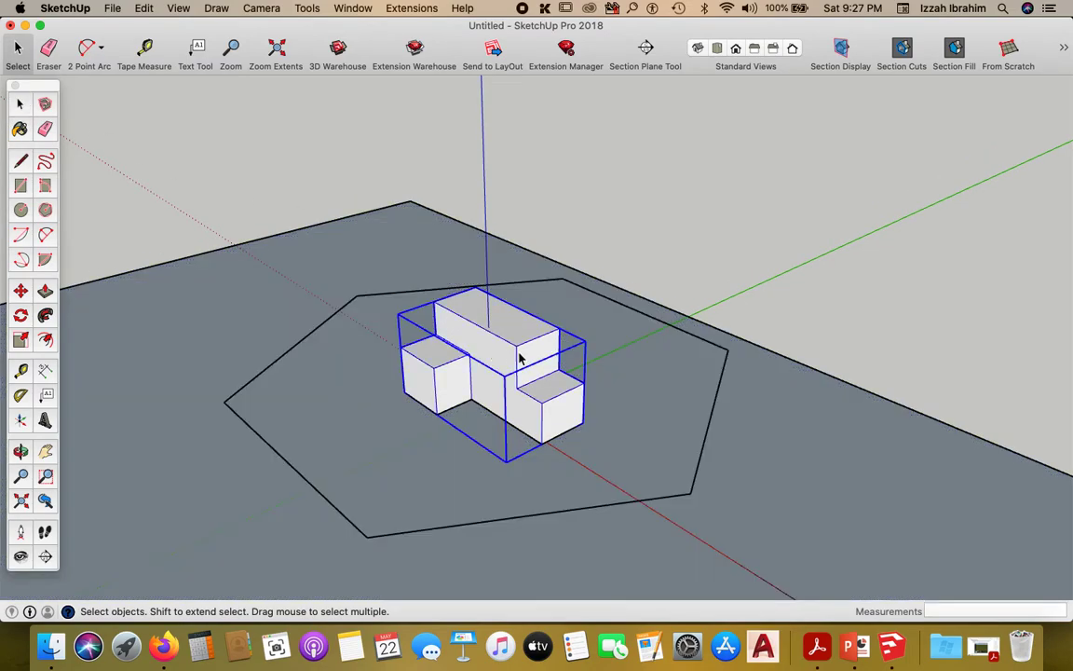
right_click(480, 345)
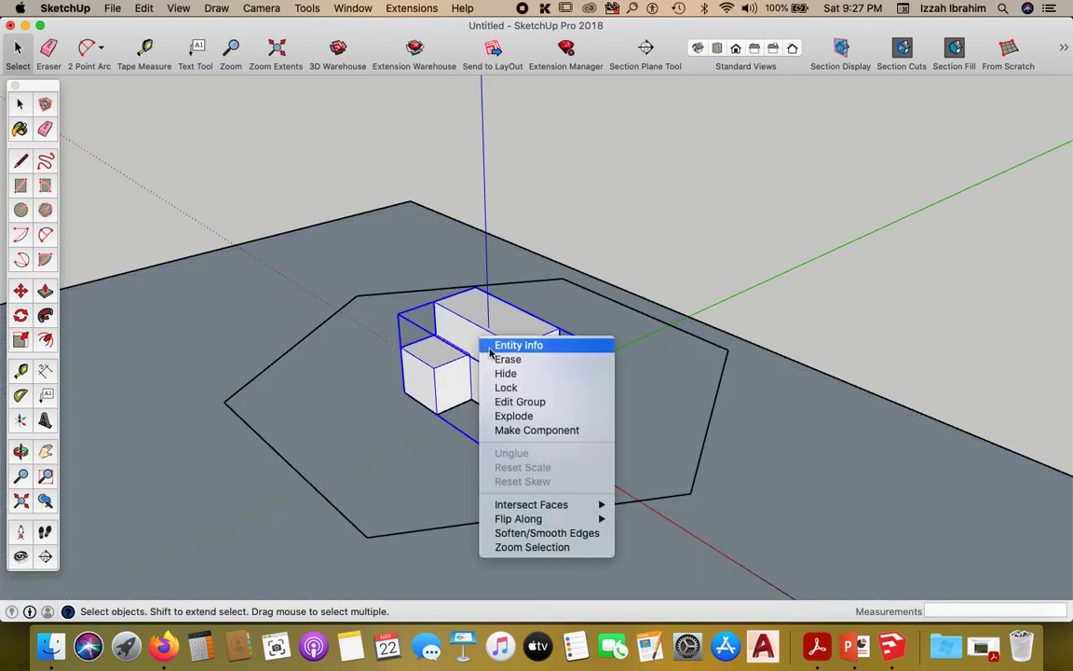
left_click(507, 373)
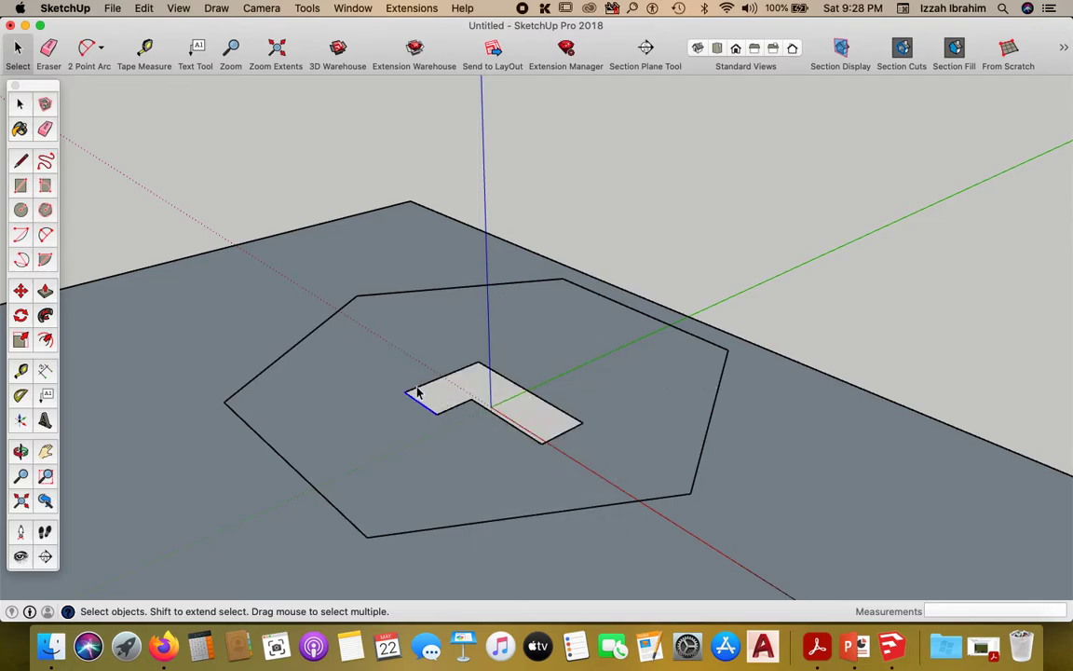
- Draw a rectangle about 3893 × 2287 mm across the inner notch of the L-shaped footprint to close the ground face
key("r")
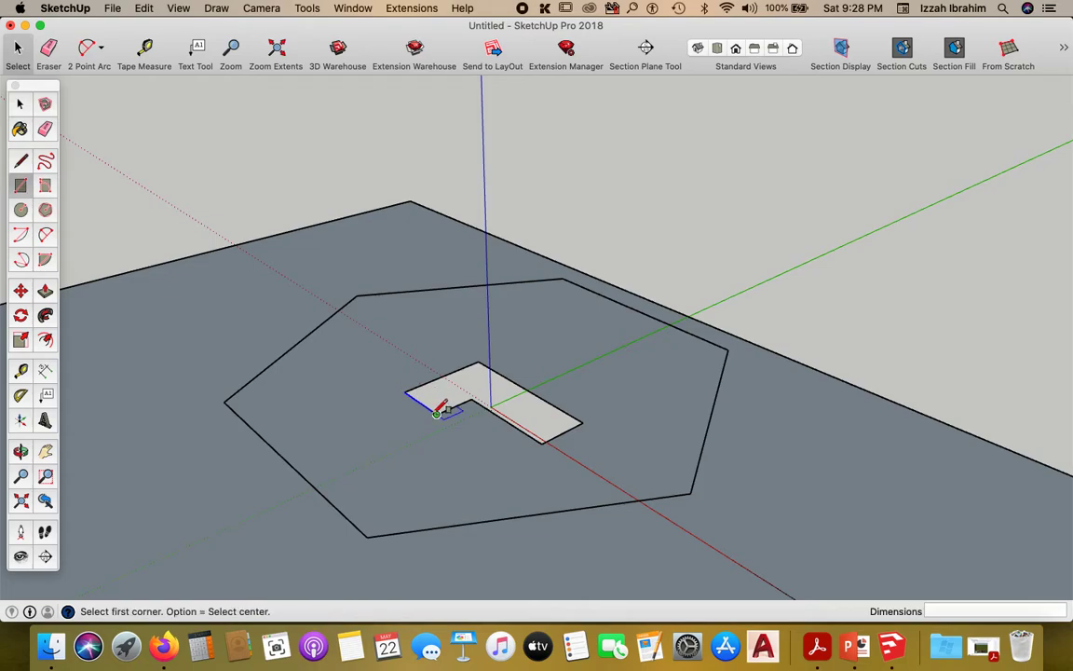
left_click(437, 413)
left_click(486, 358)
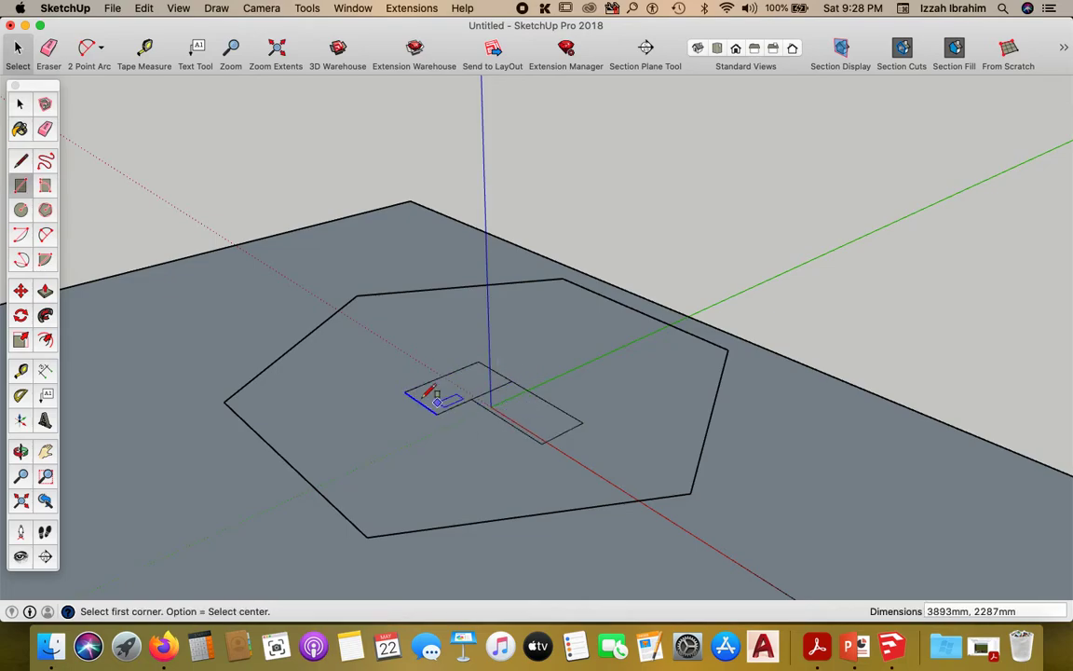
- Erase all leftover footprint edges inside the hexagon so the ground is one uninterrupted face
key("e")
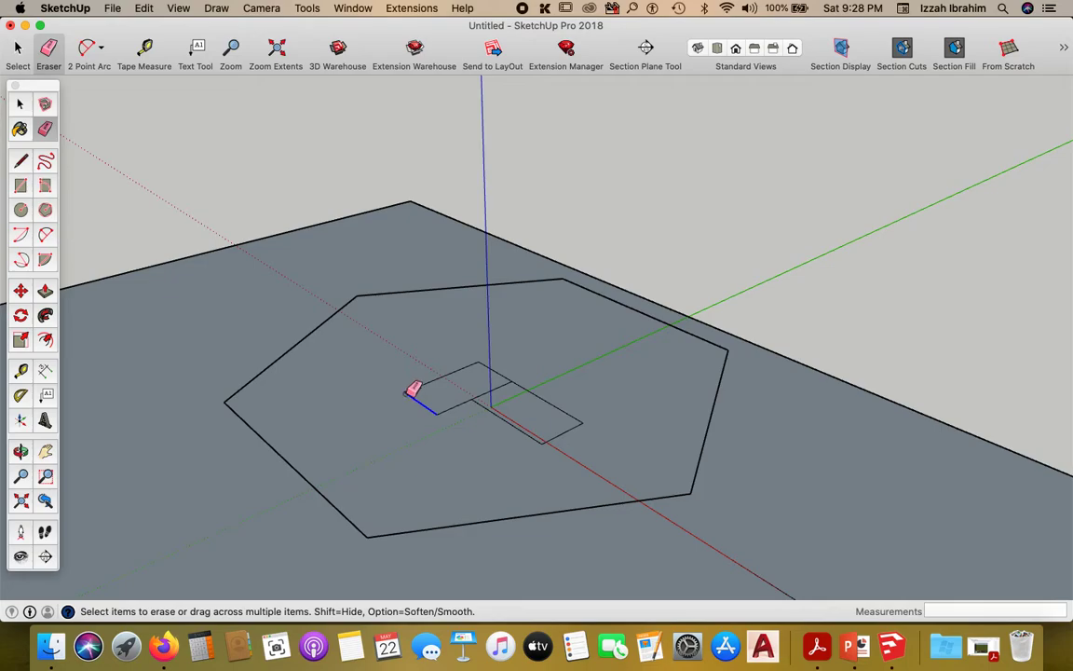
mouse_move(410, 392)
left_mouse_down()
mouse_move(469, 408)
mouse_move(517, 374)
mouse_move(472, 404)
left_mouse_up()
left_click(481, 363)
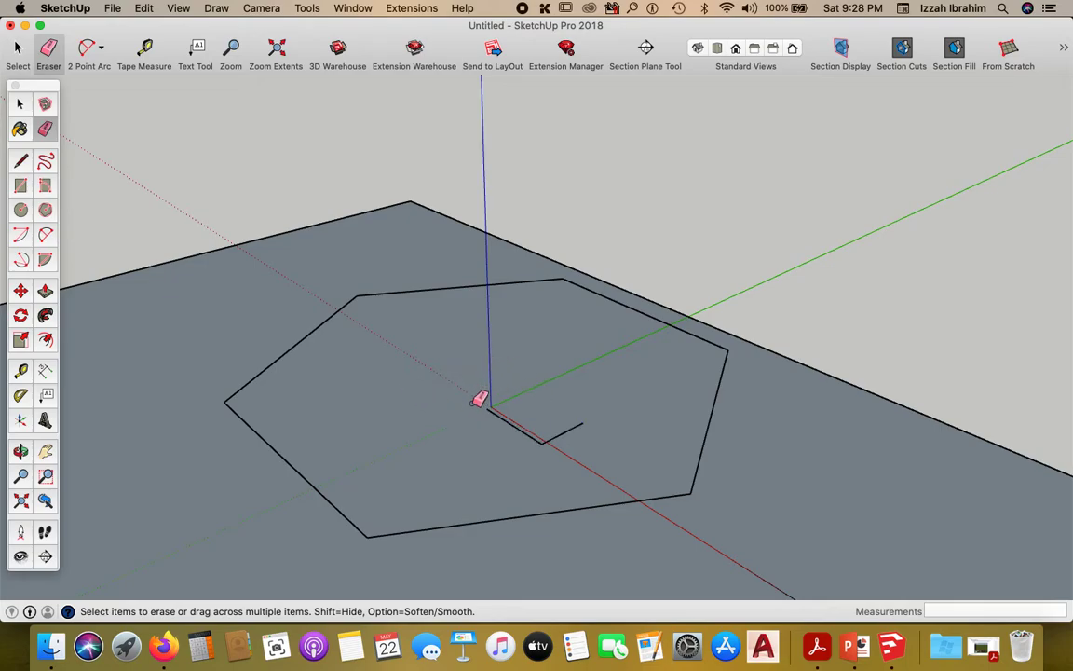
left_click(539, 442)
left_click(560, 435)
left_click(20, 101)
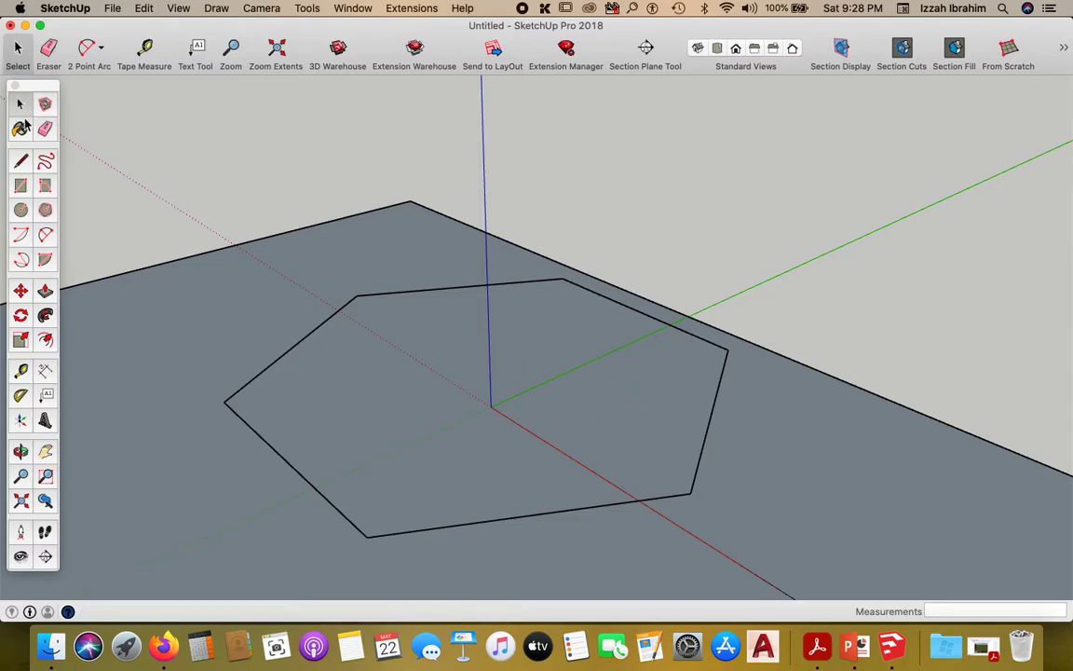
- Position the camera at the hexagon's nearest corner, aimed at the origin, for an eye-level view
left_click(22, 532)
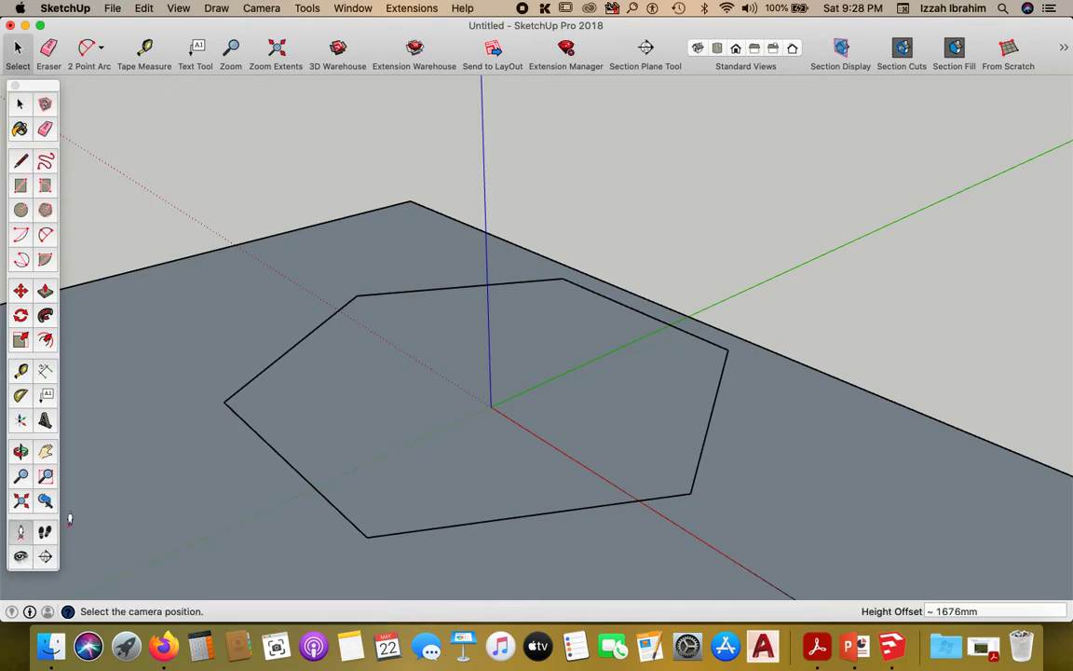
left_click(366, 537)
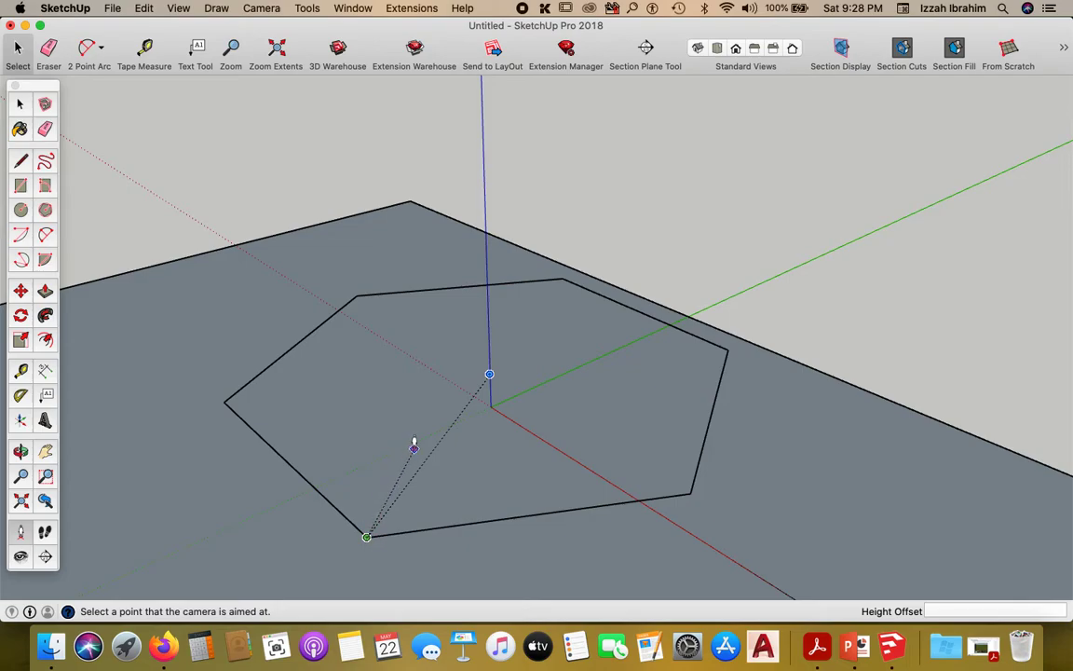
left_click(491, 406)
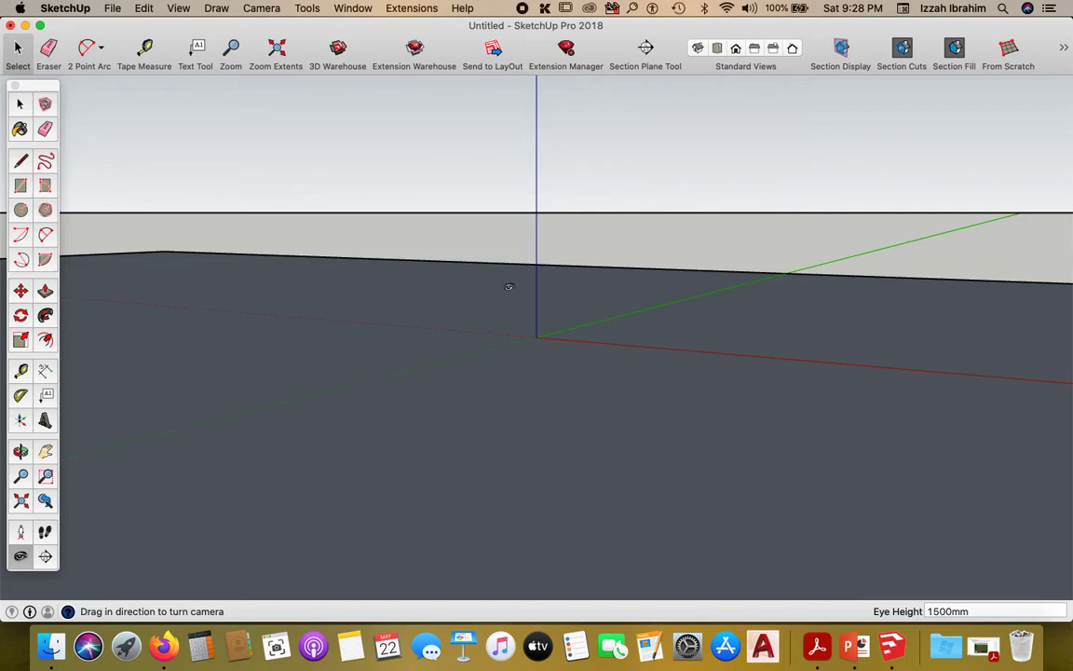
- Unhide the last hidden block model and save this eye-level view as the first scene
left_click(143, 10)
mouse_move(270, 209)
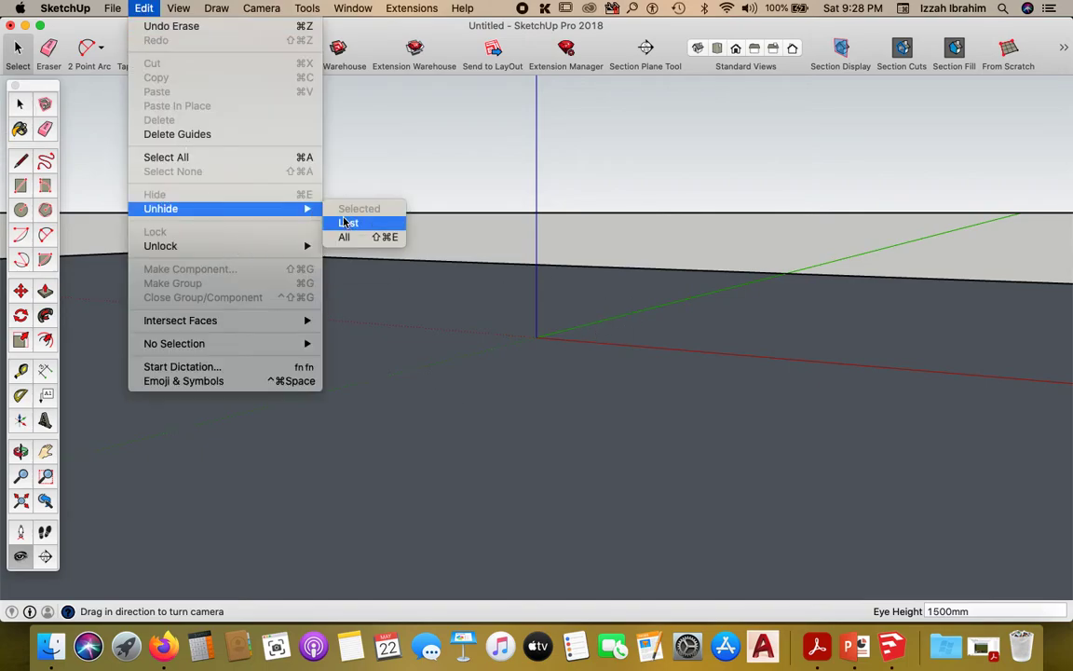
left_click(345, 222)
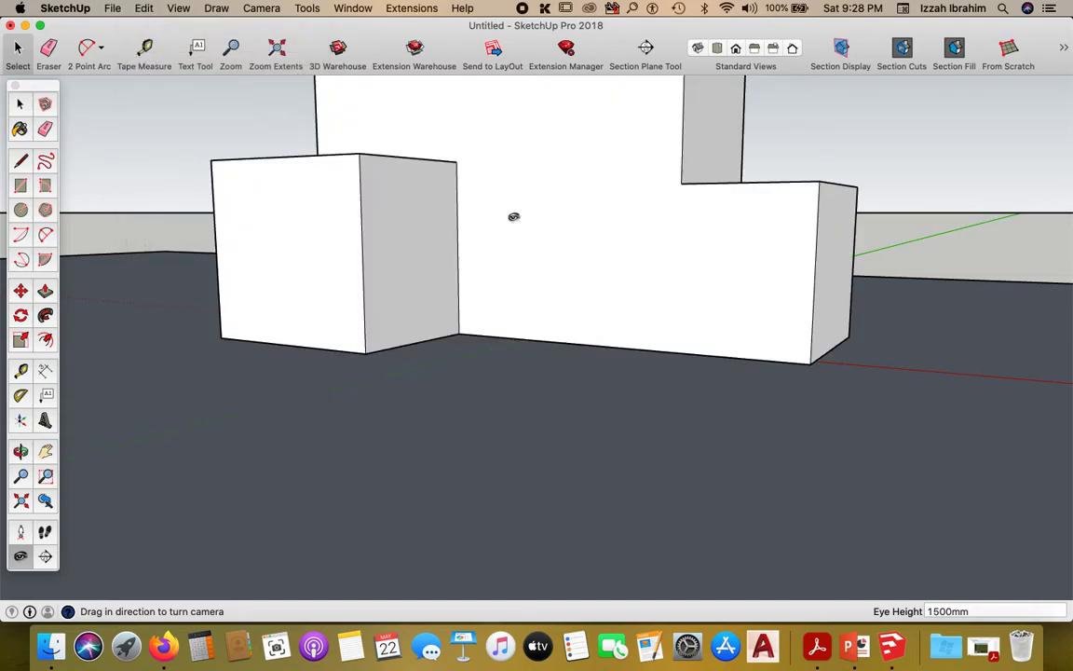
left_click(177, 9)
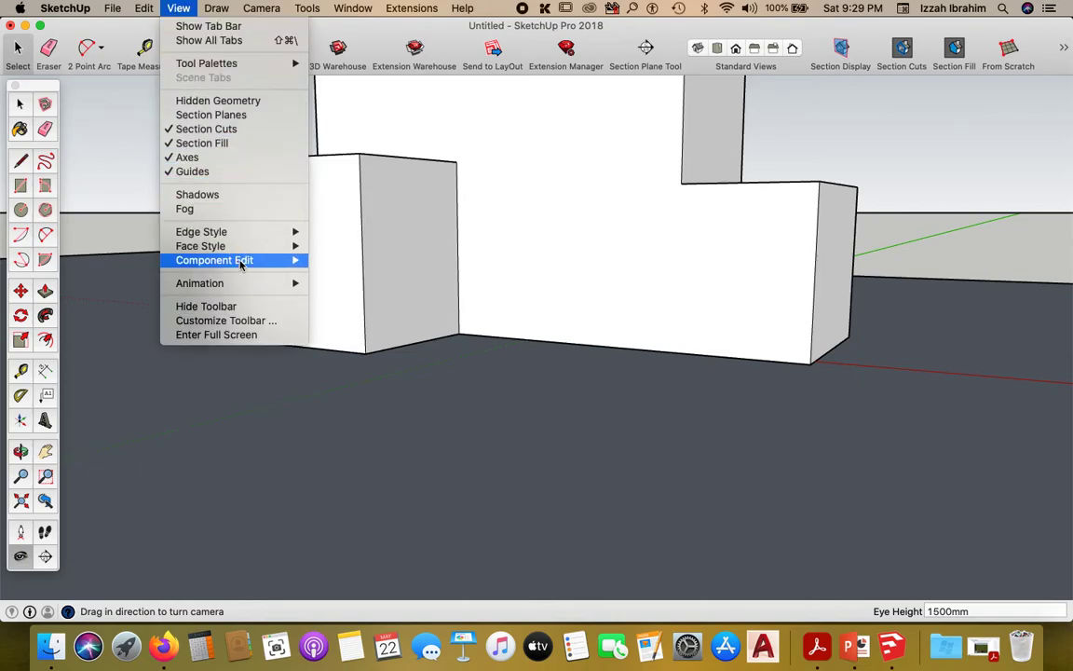
mouse_move(271, 291)
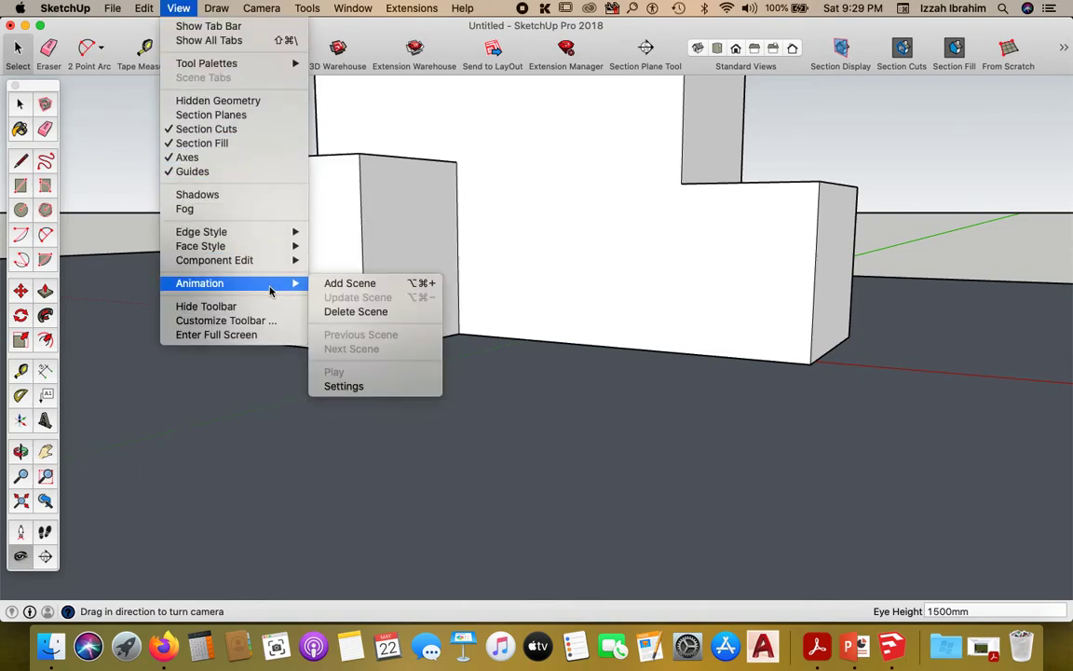
left_click(337, 283)
- Hide the grouped block model again to clear the ground inside the hexagon
scroll(322, 344, "down", 6)
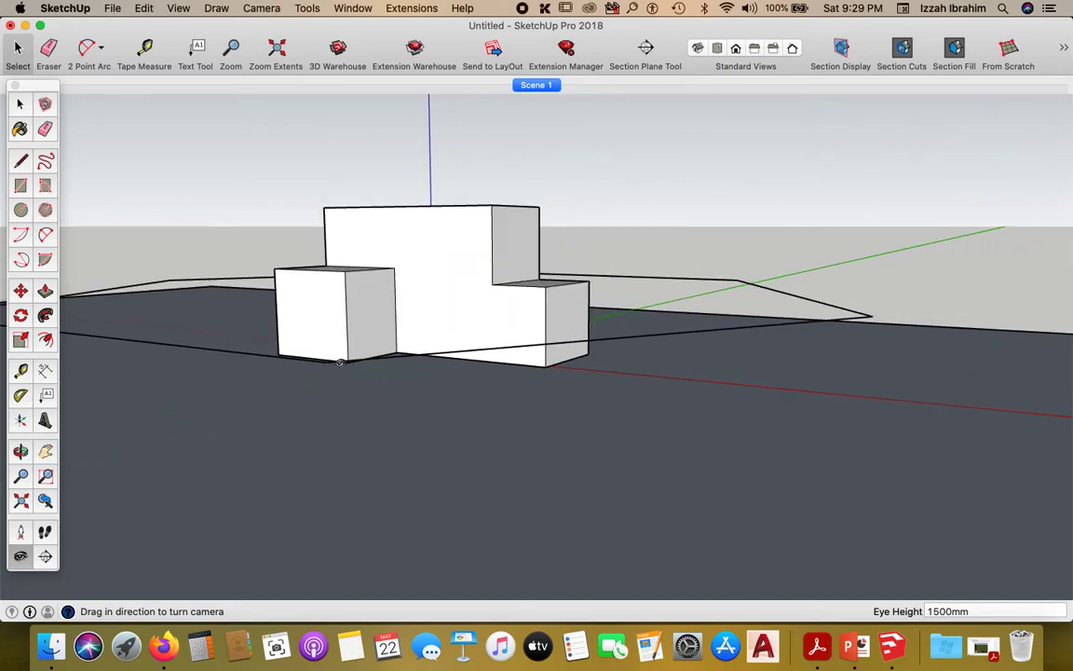
middle_click_drag(341, 362, 268, 397)
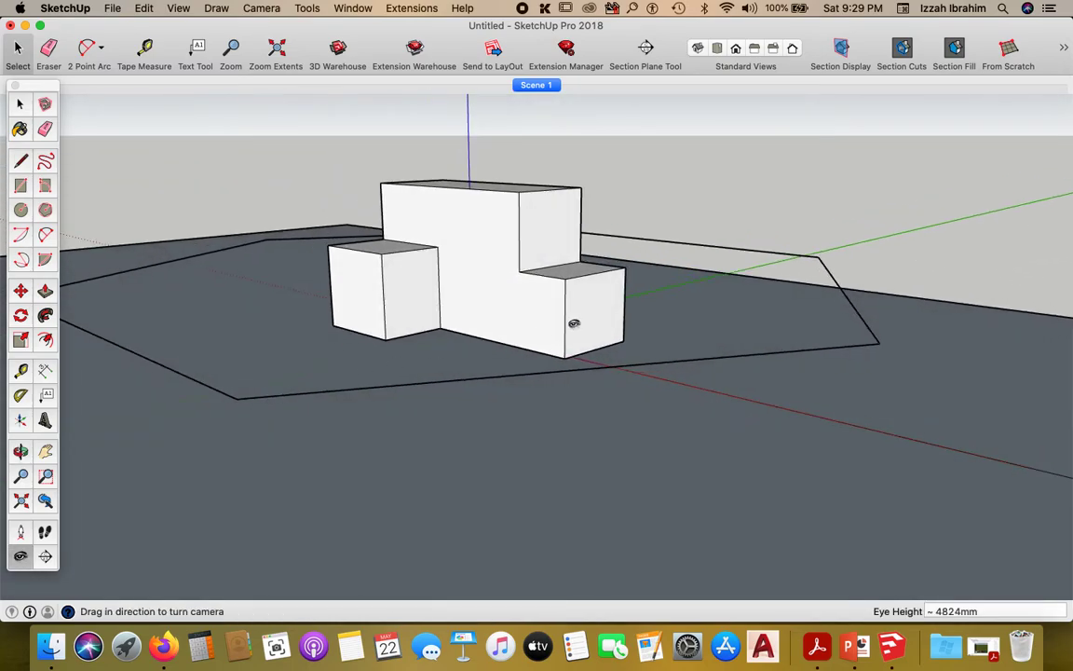
middle_click_drag(572, 325, 372, 369)
middle_click_drag(520, 314, 589, 309)
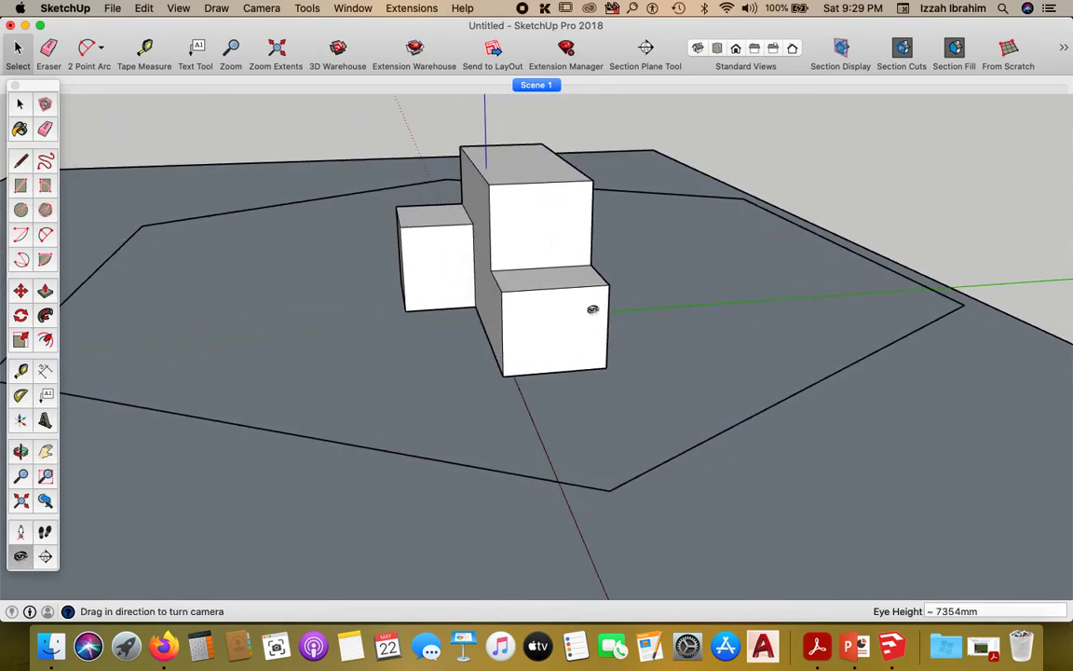
scroll(563, 205, "up", 1)
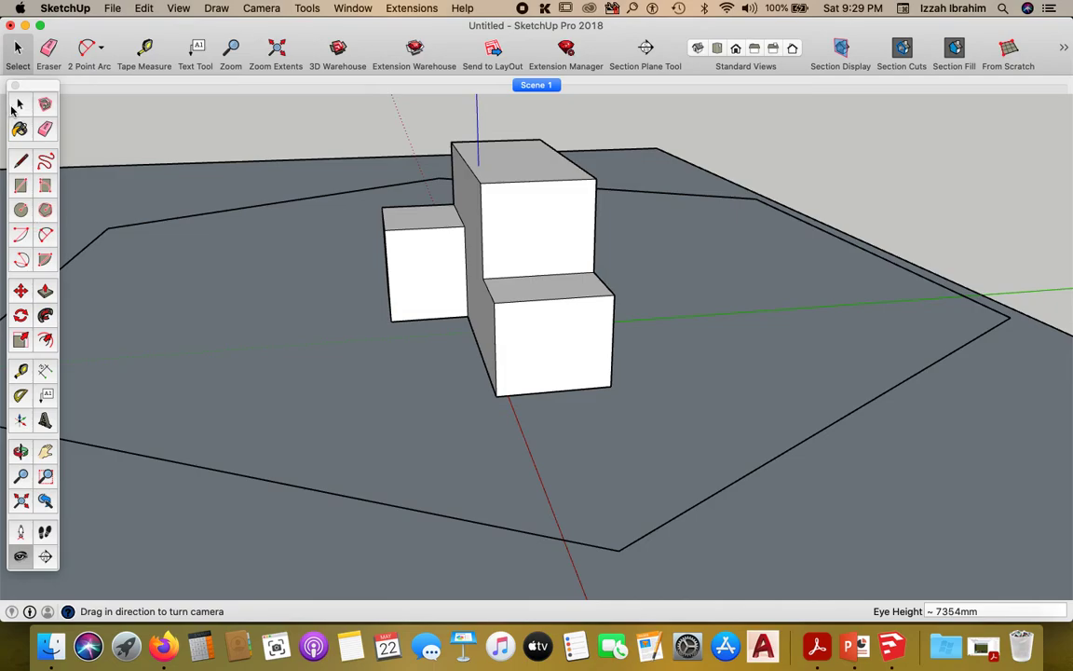
left_click(18, 106)
left_click(537, 234)
right_click(535, 229)
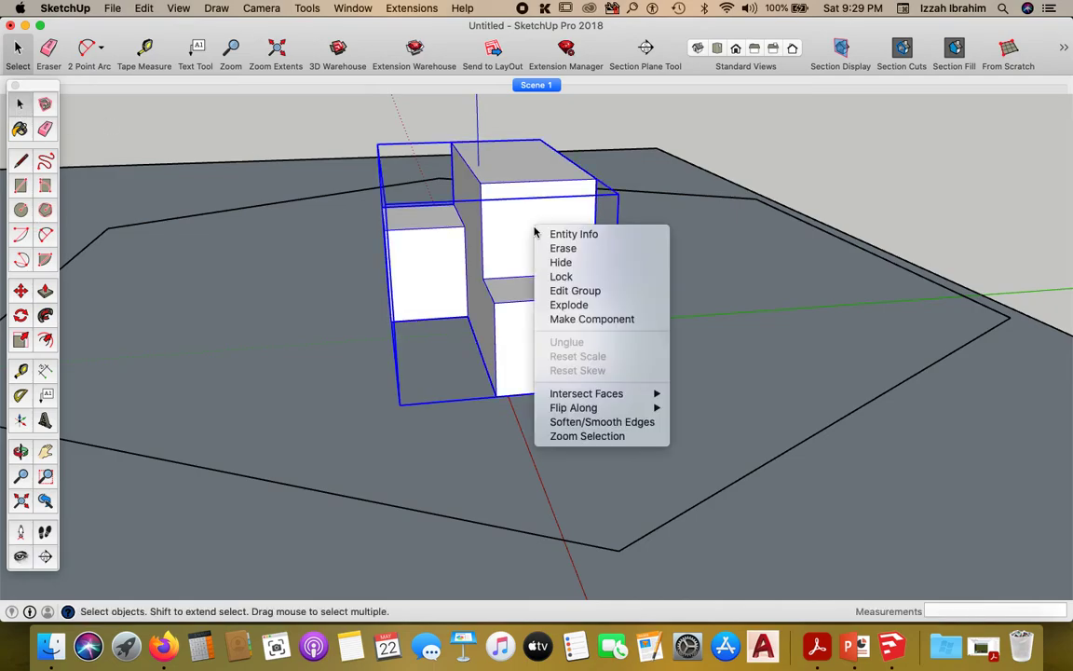
left_click(558, 262)
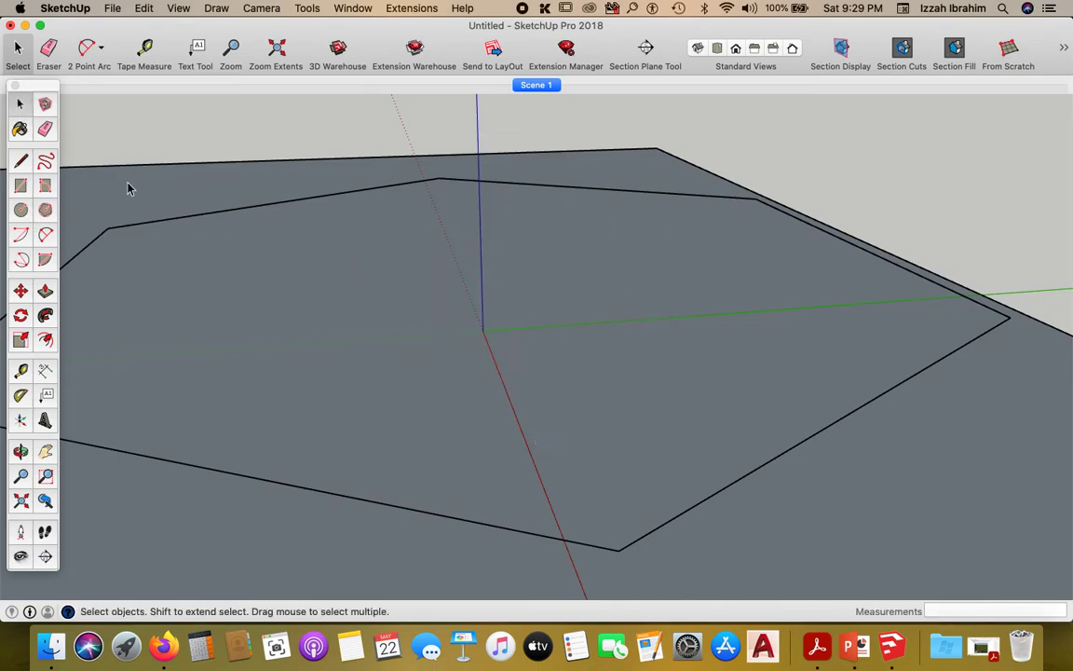
- Position the camera at the hexagon corner beside the solid red axis, aimed at the origin
left_click(22, 533)
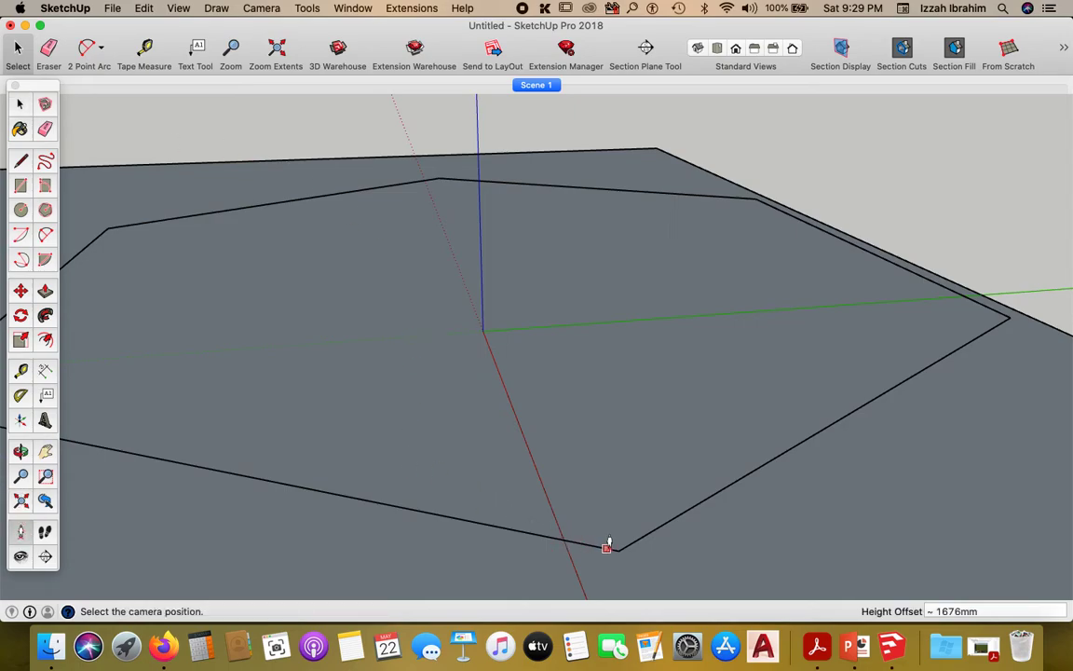
left_click_drag(618, 550, 483, 330)
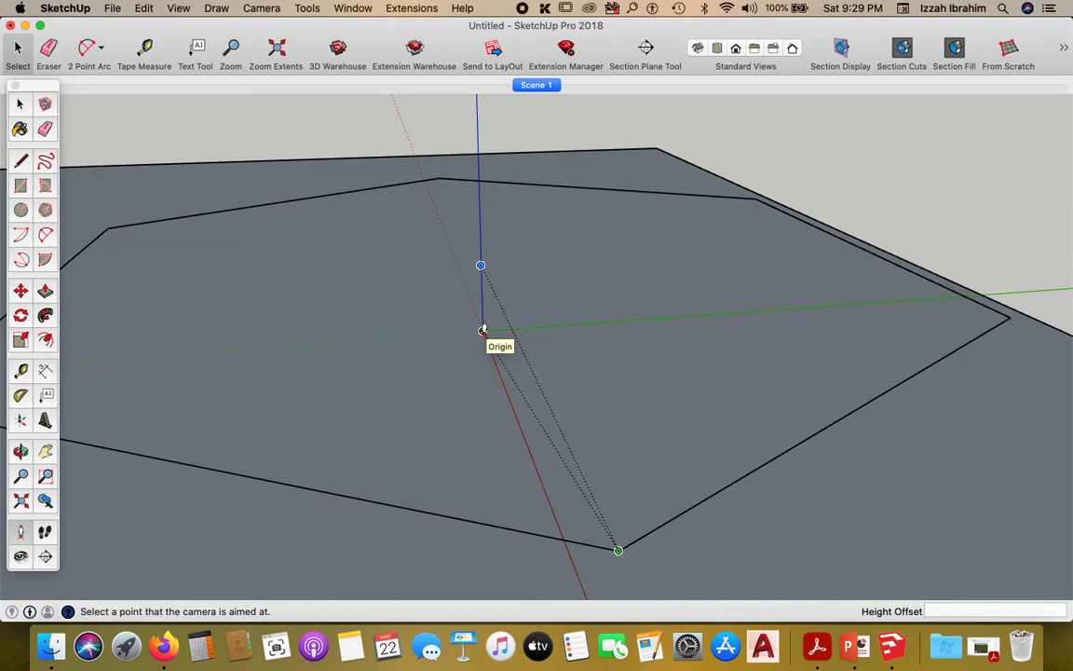
left_click_drag(482, 330, 483, 329)
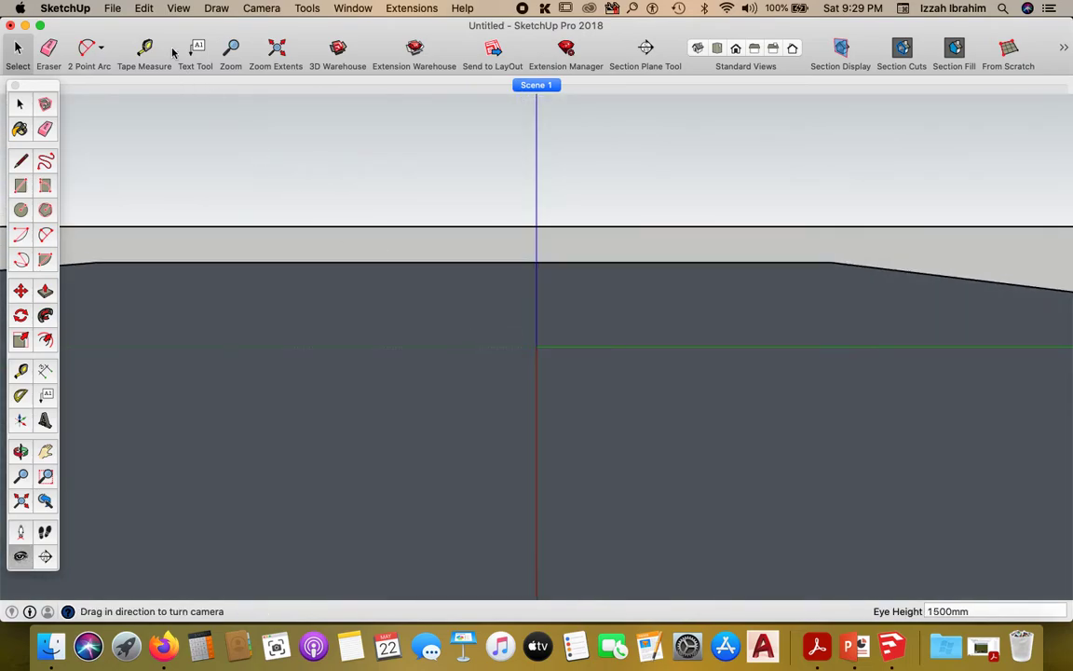
- Unhide the block model and add a second scene from this viewpoint
left_click(179, 9)
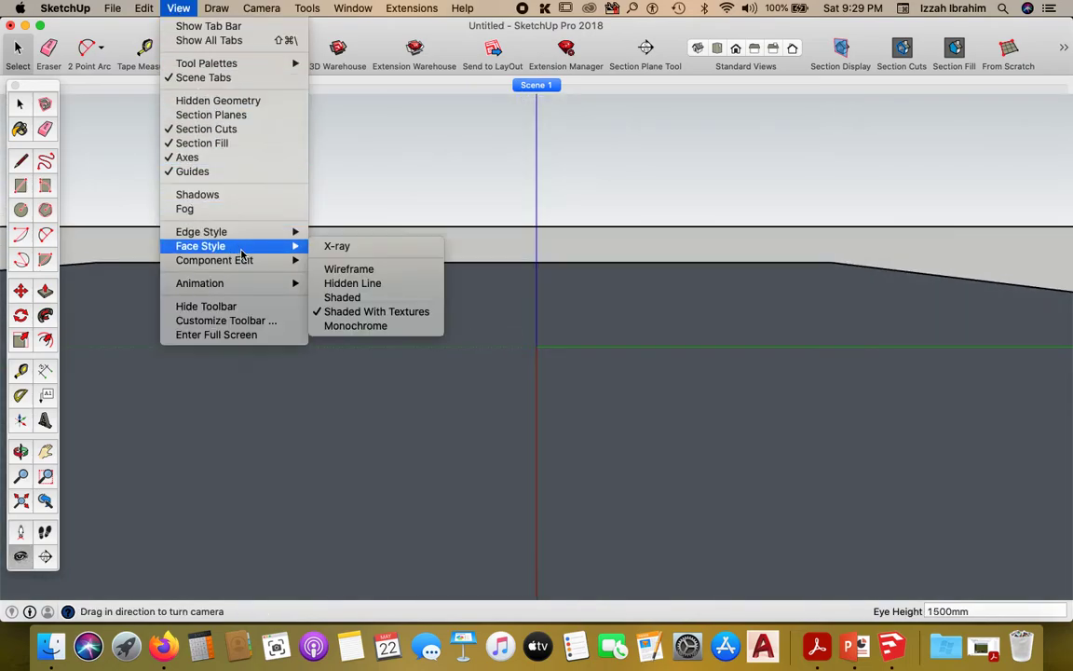
mouse_move(154, 17)
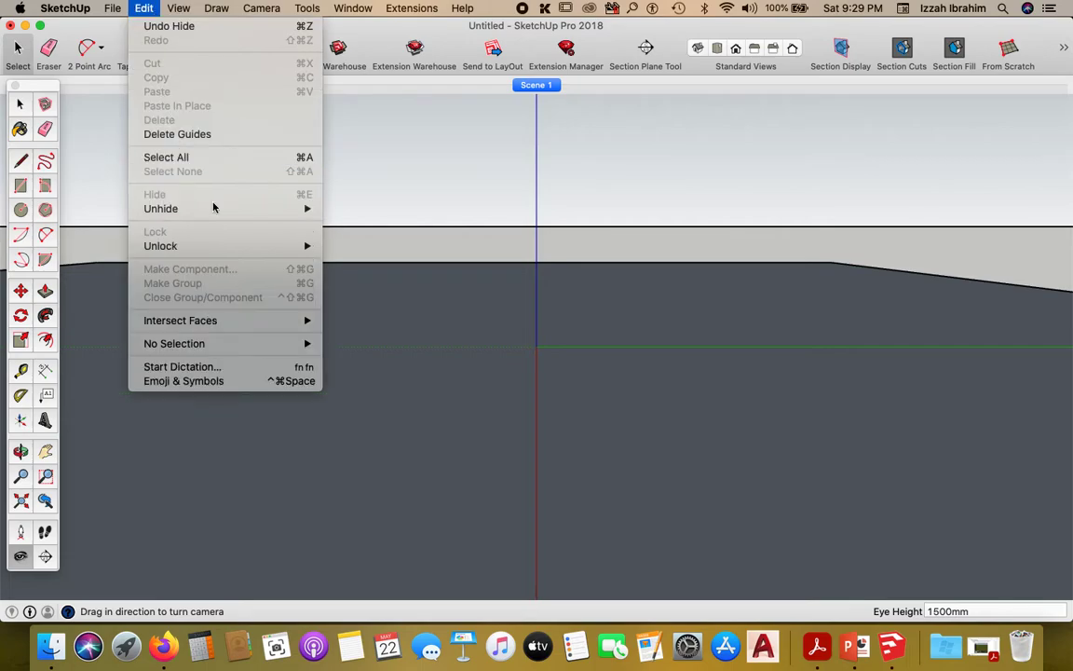
mouse_move(284, 209)
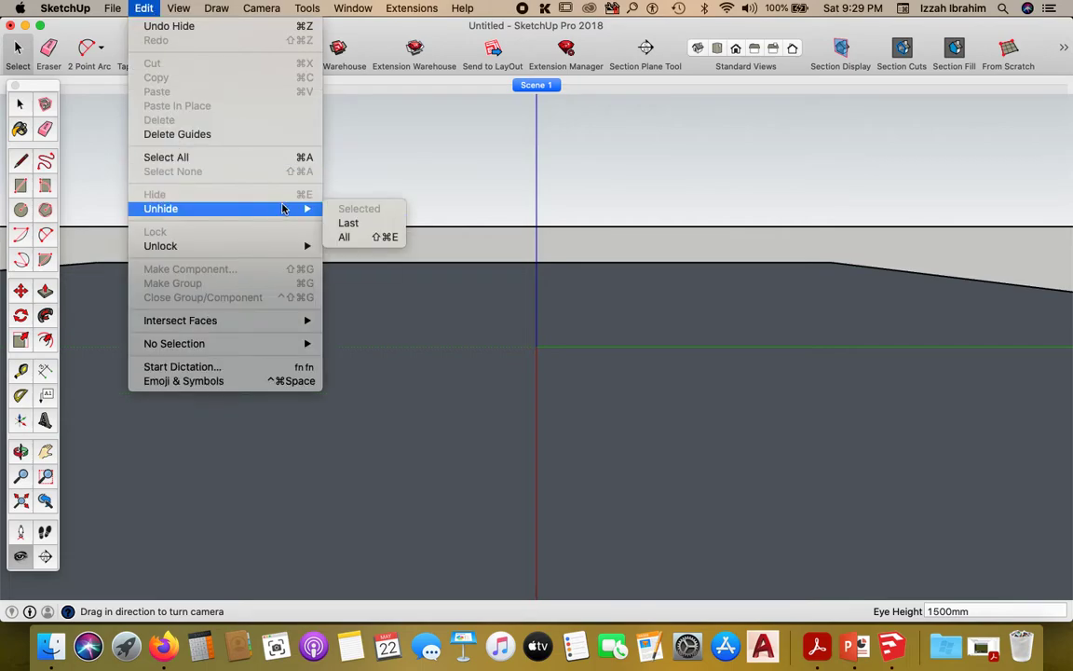
left_click(351, 222)
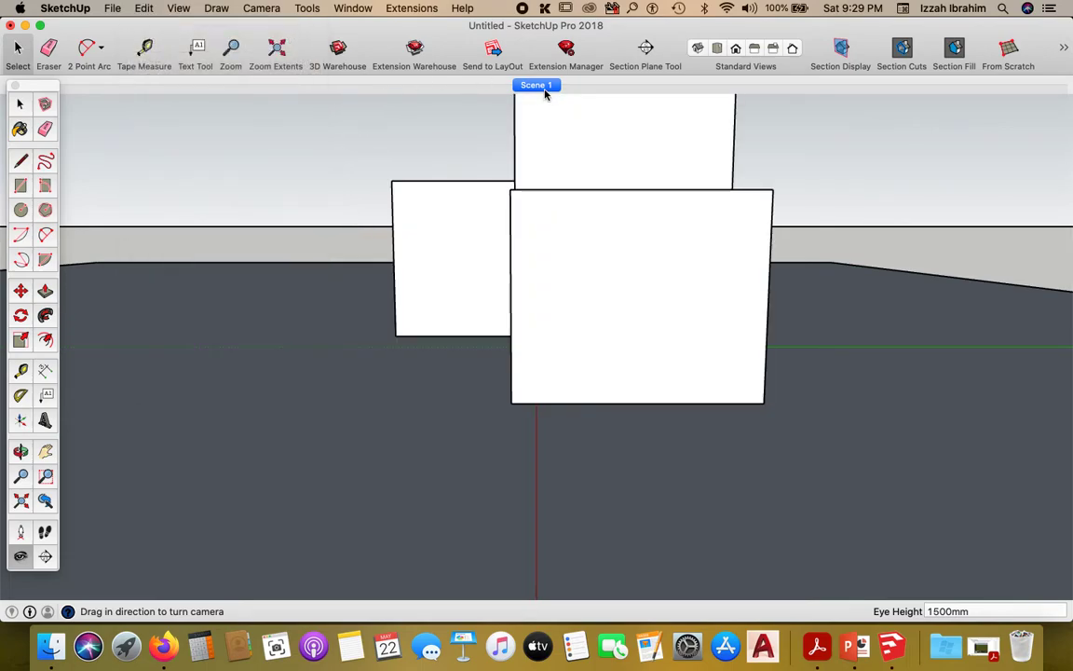
right_click(541, 89)
left_click(570, 129)
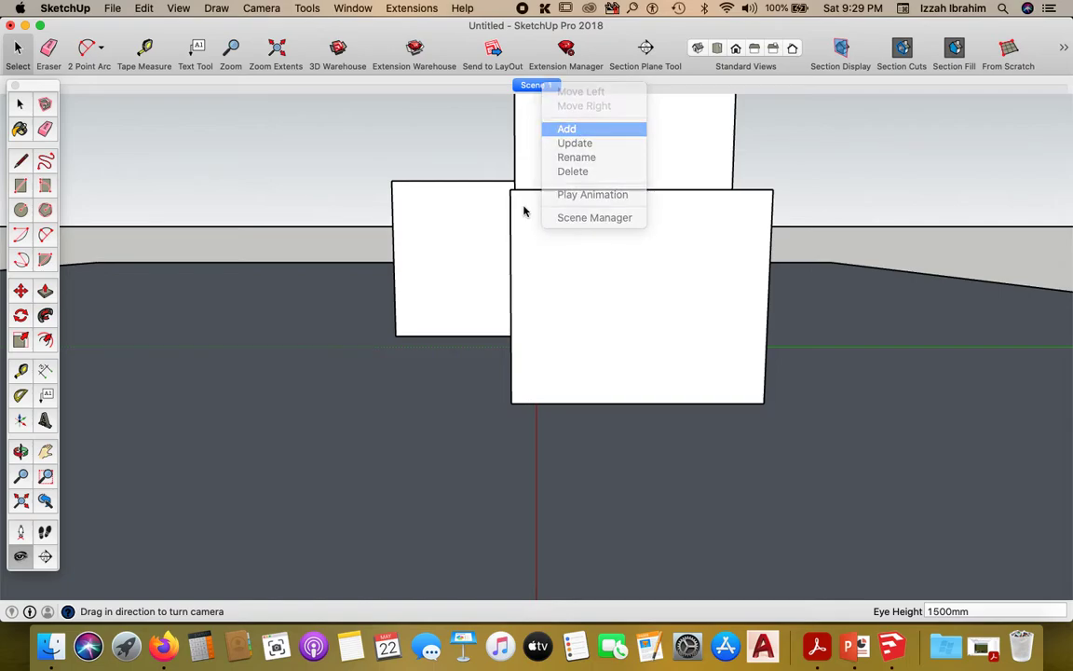
- View the block model from its other side and hide the group once more
left_click_drag(437, 378, 436, 382)
scroll(527, 340, "down", 5)
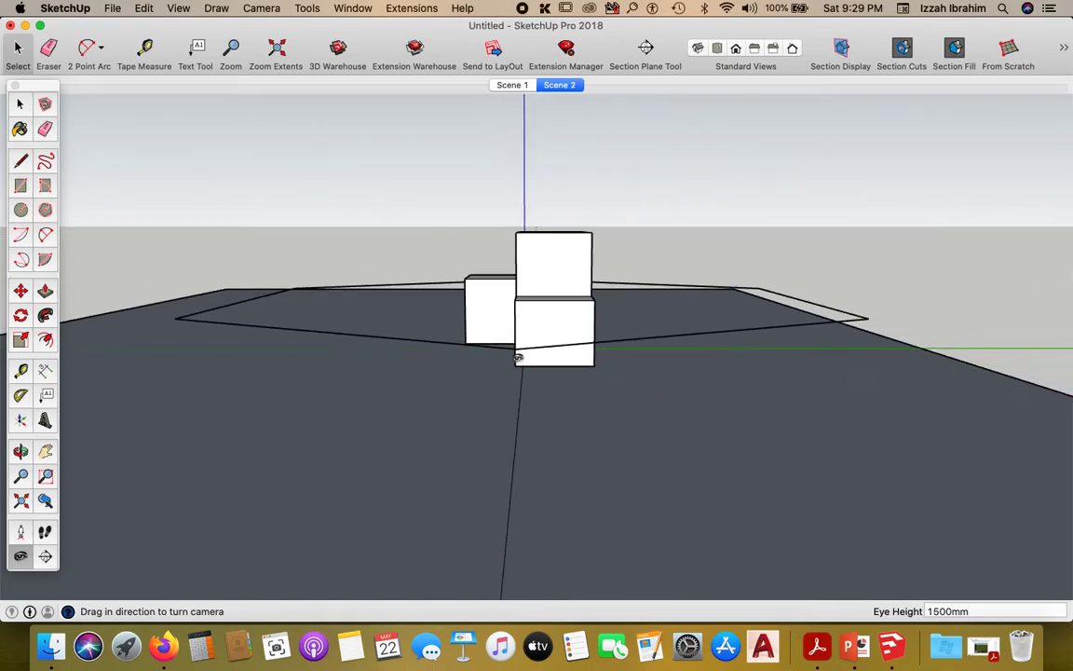
key("o")
left_click_drag(551, 333, 295, 395)
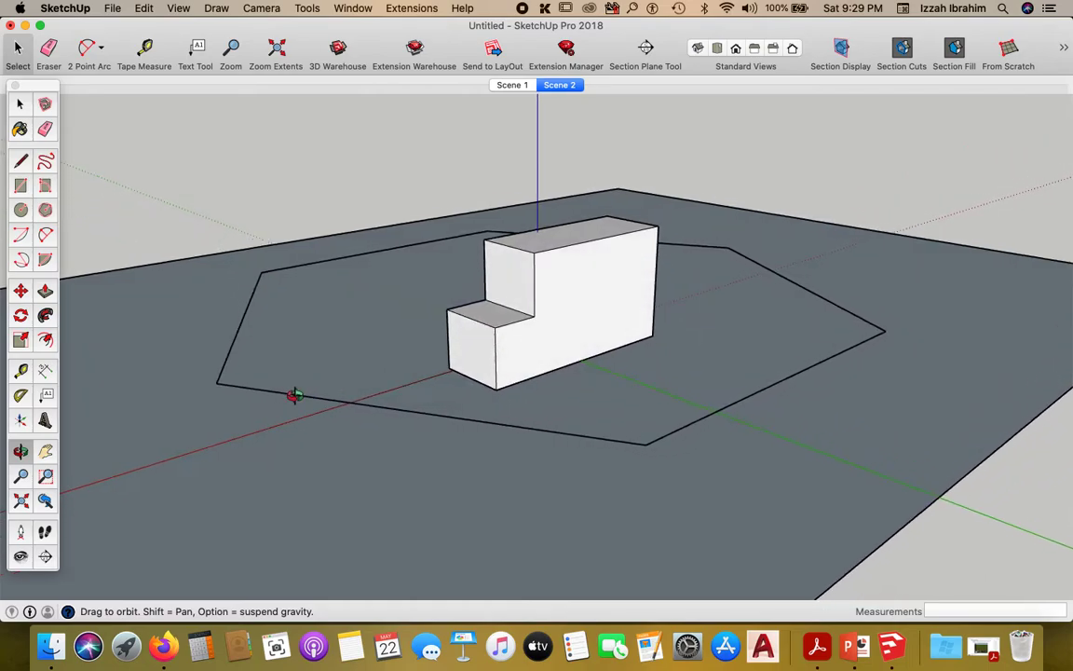
key("l")
left_click_drag(611, 371, 640, 311)
left_click(20, 104)
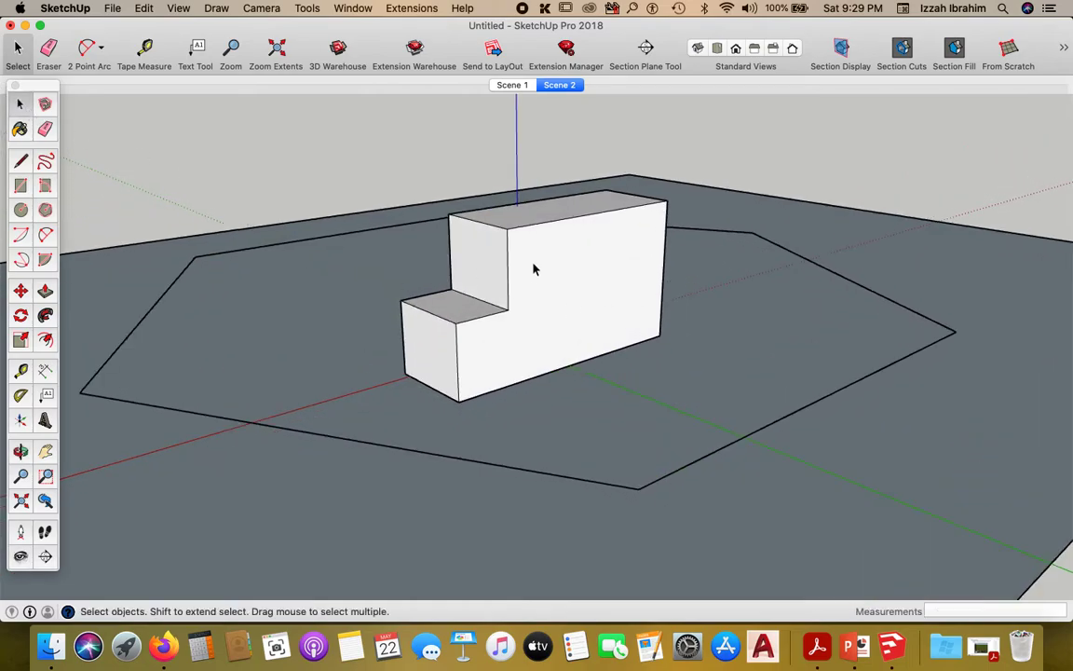
left_click(536, 267)
right_click(533, 267)
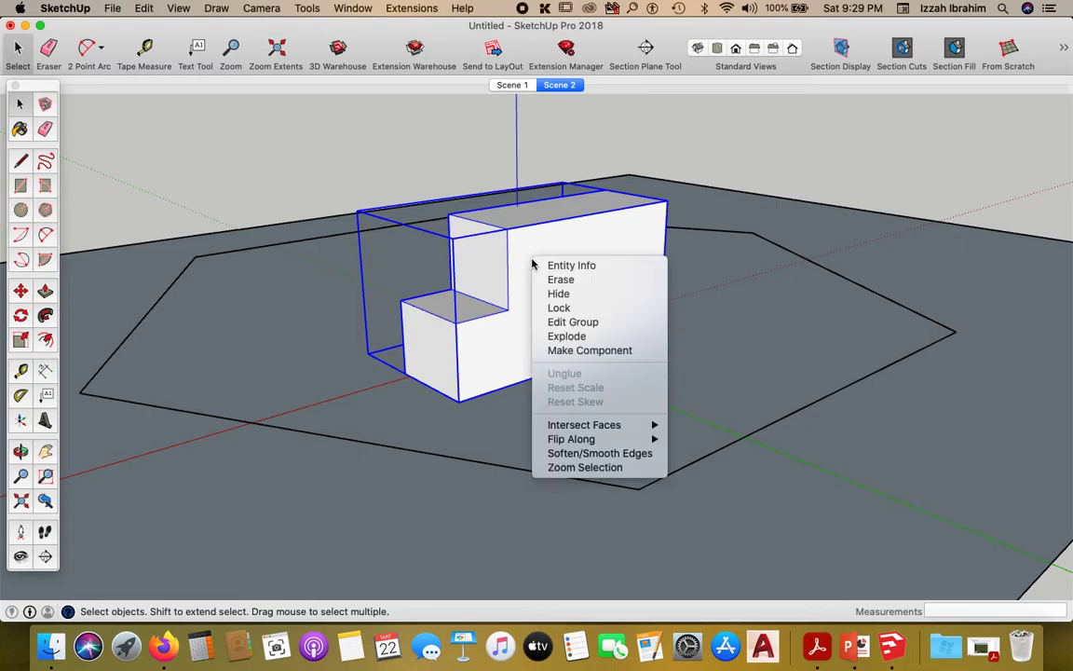
left_click(489, 281)
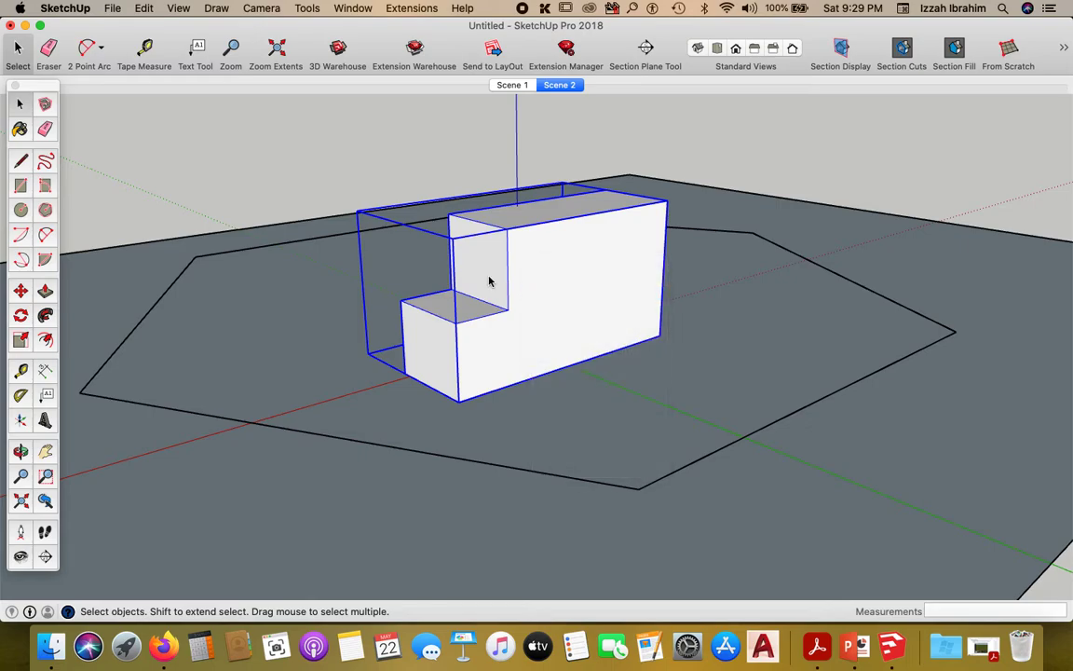
- Position the camera at the nearest hexagon corner, between the solid red and green axes, aimed at the origin
left_click(19, 531)
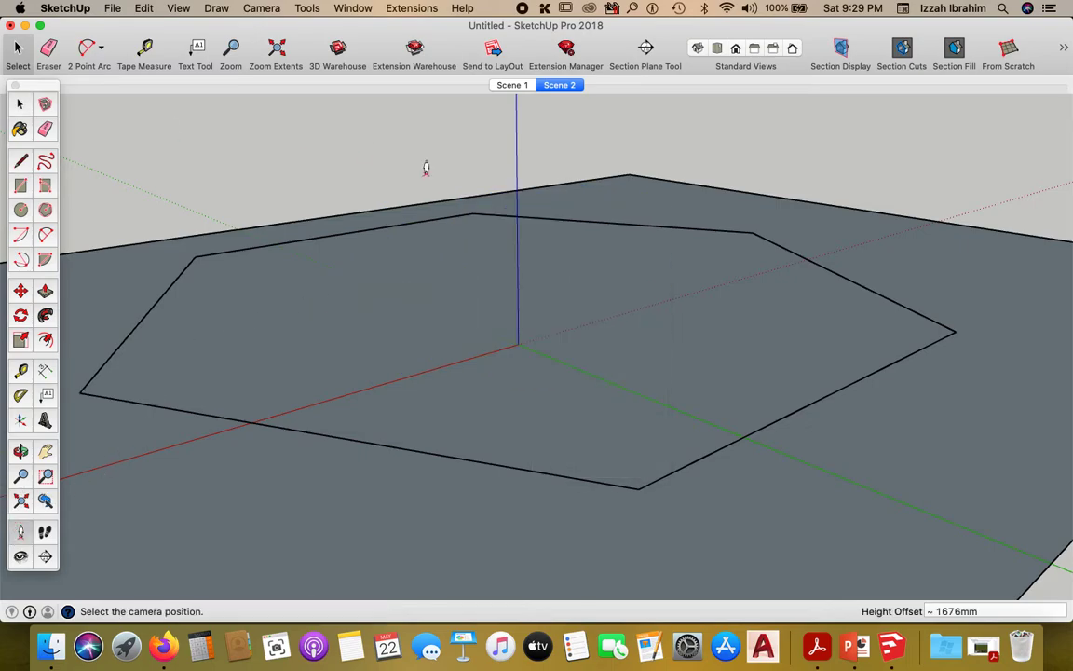
left_click_drag(638, 486, 518, 344)
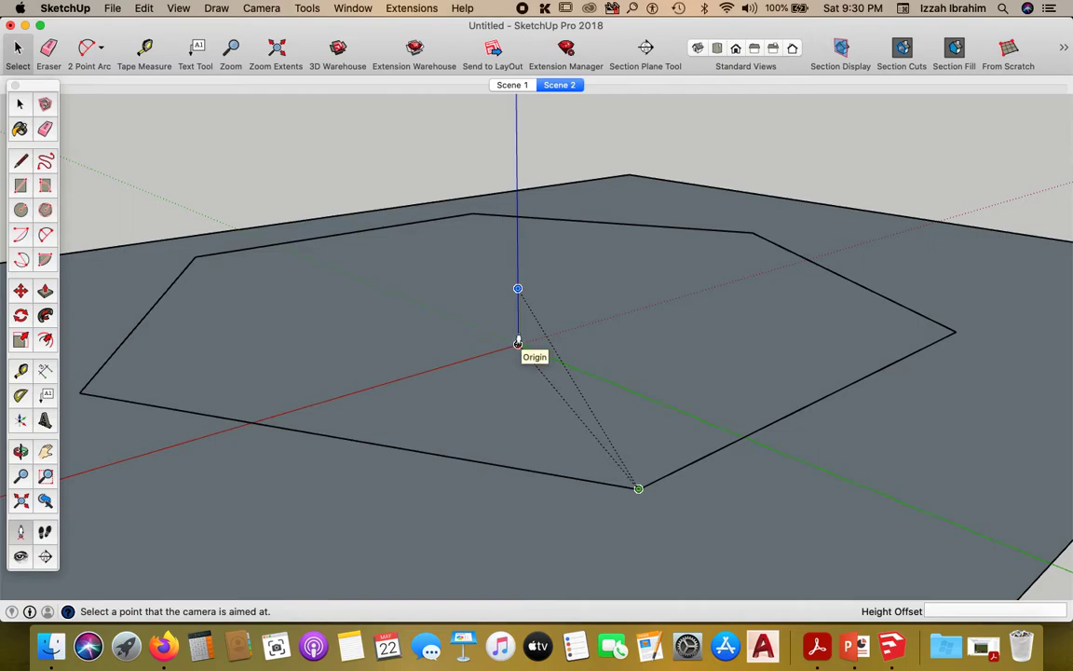
left_click_drag(518, 344, 518, 344)
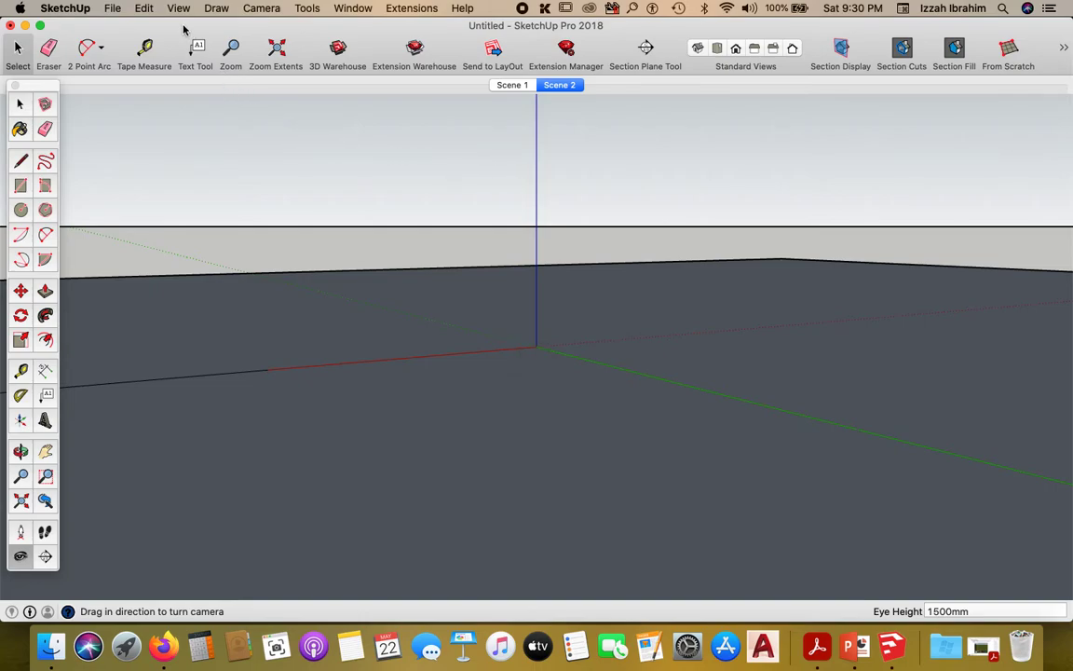
- Unhide the block model and add a third scene from this corner viewpoint
left_click(142, 11)
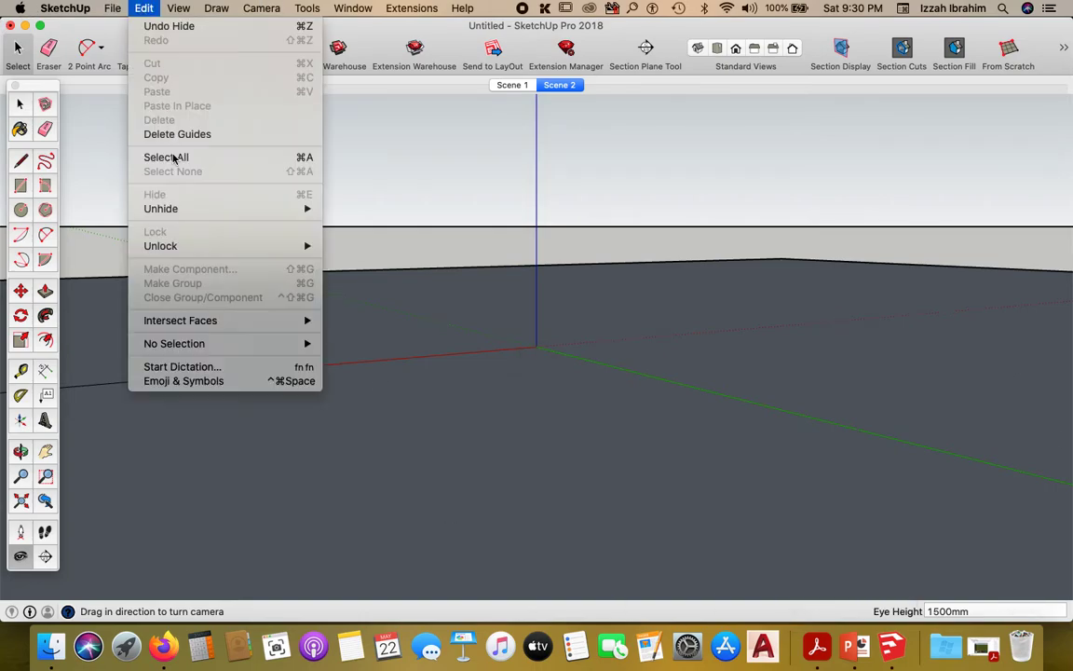
mouse_move(224, 208)
left_click(364, 222)
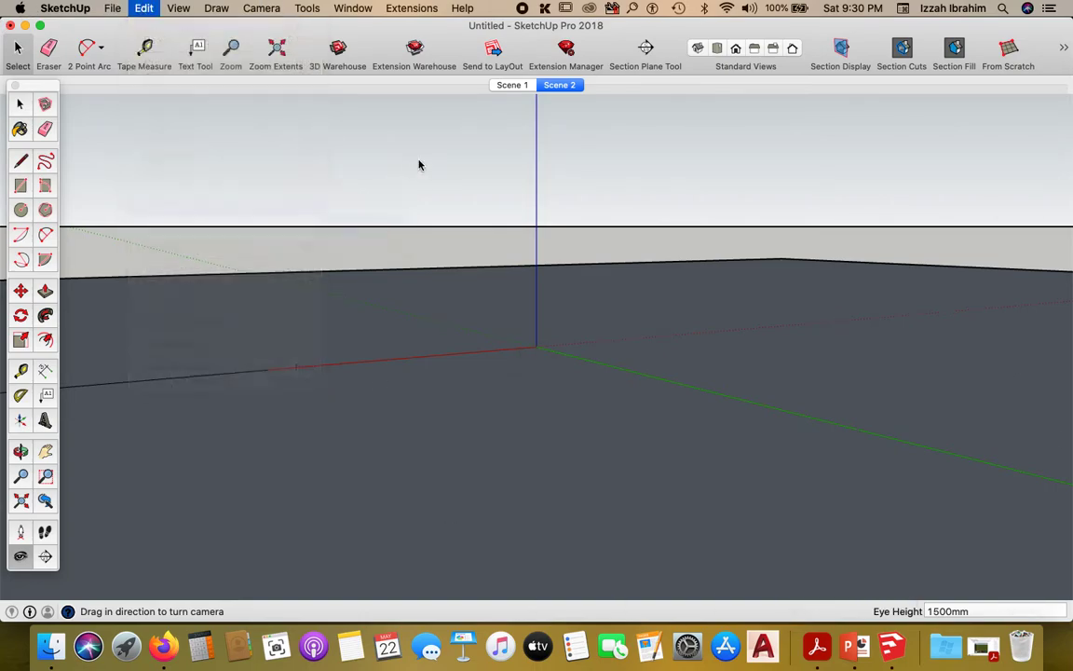
right_click(573, 88)
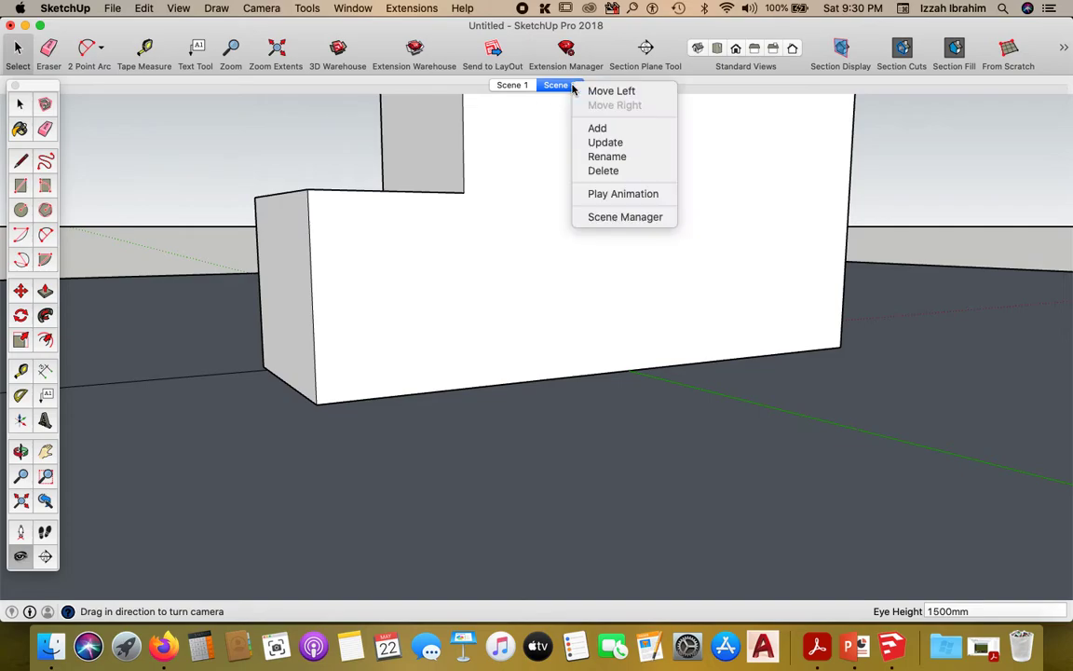
left_click(490, 269)
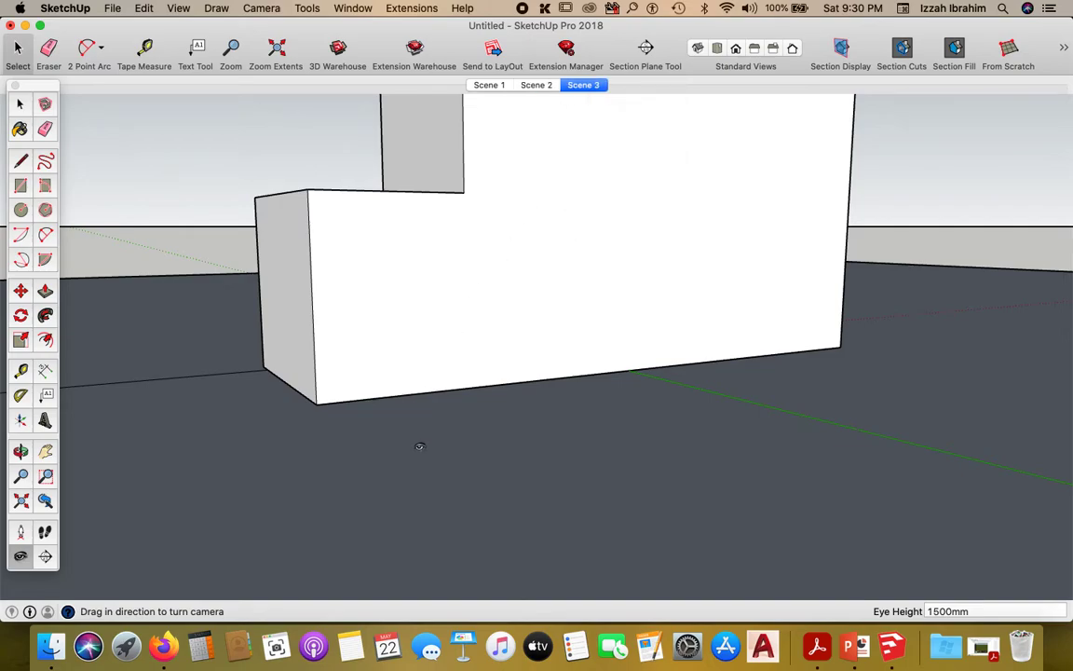
- Hide the block model and position the camera at the hexagon corner between the solid green and dotted red axes, aimed at the origin
middle_click_drag(438, 427, 473, 373)
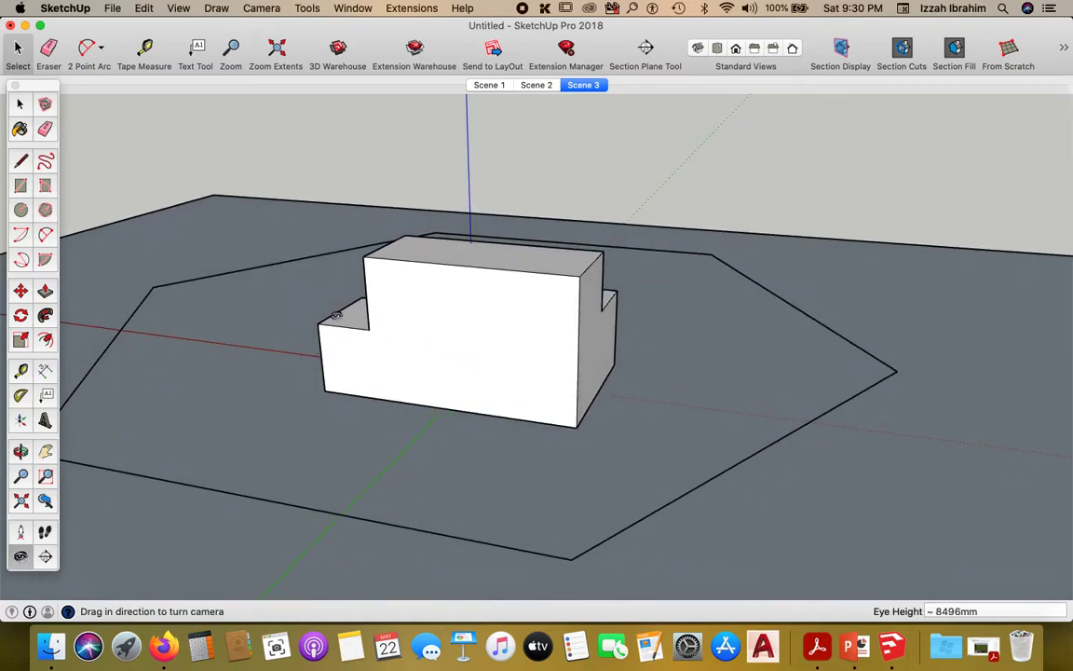
key("space")
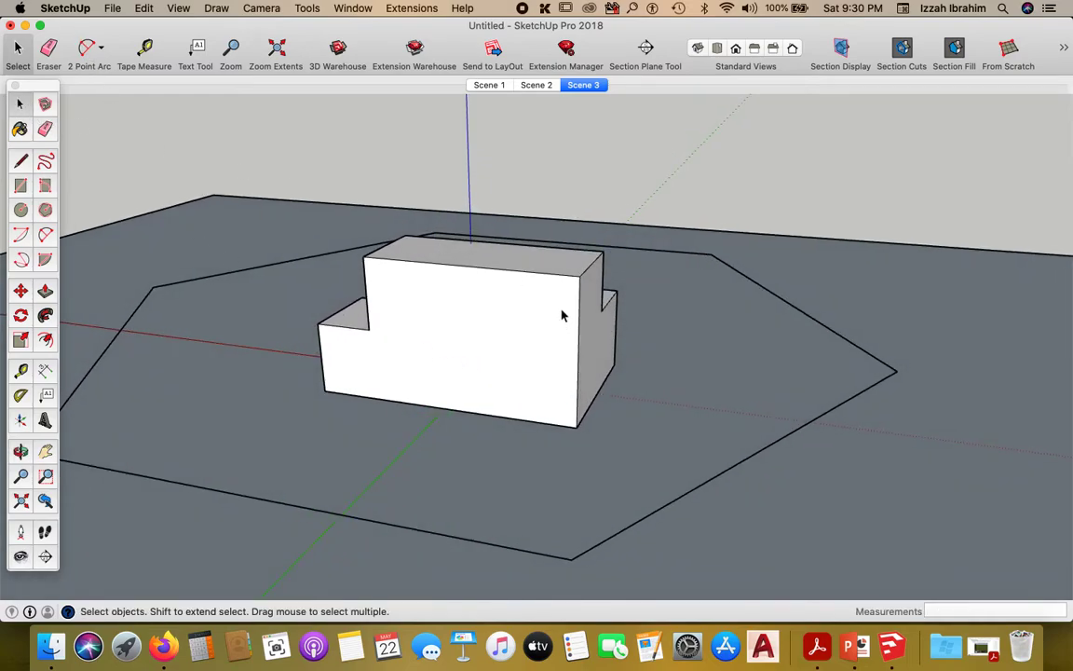
left_click(487, 305)
right_click(429, 296)
left_click(510, 332)
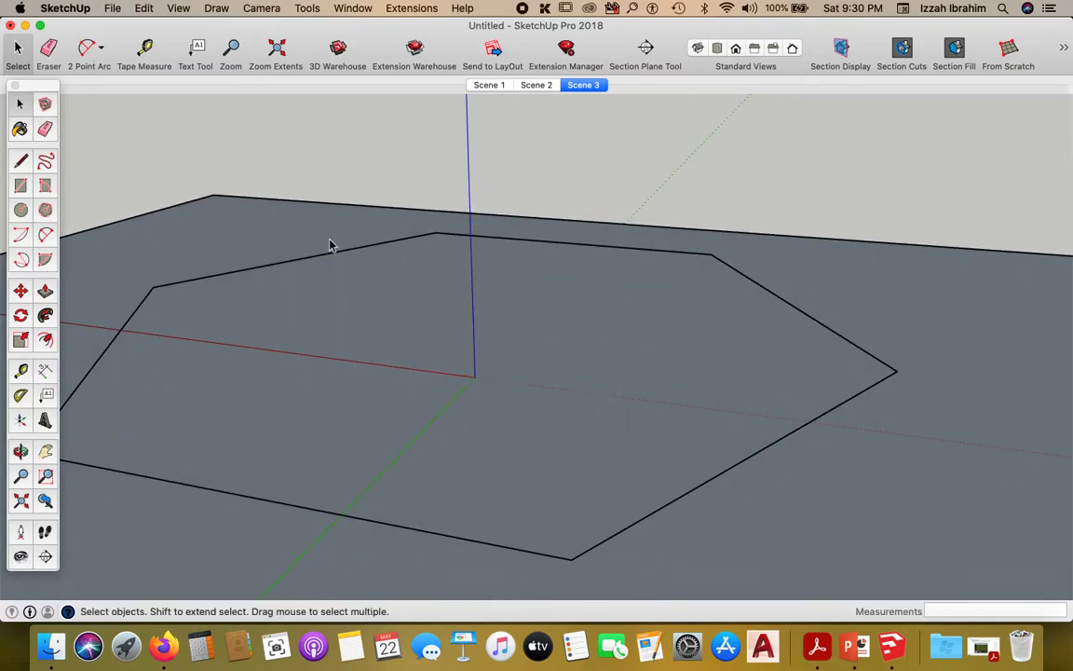
left_click(21, 532)
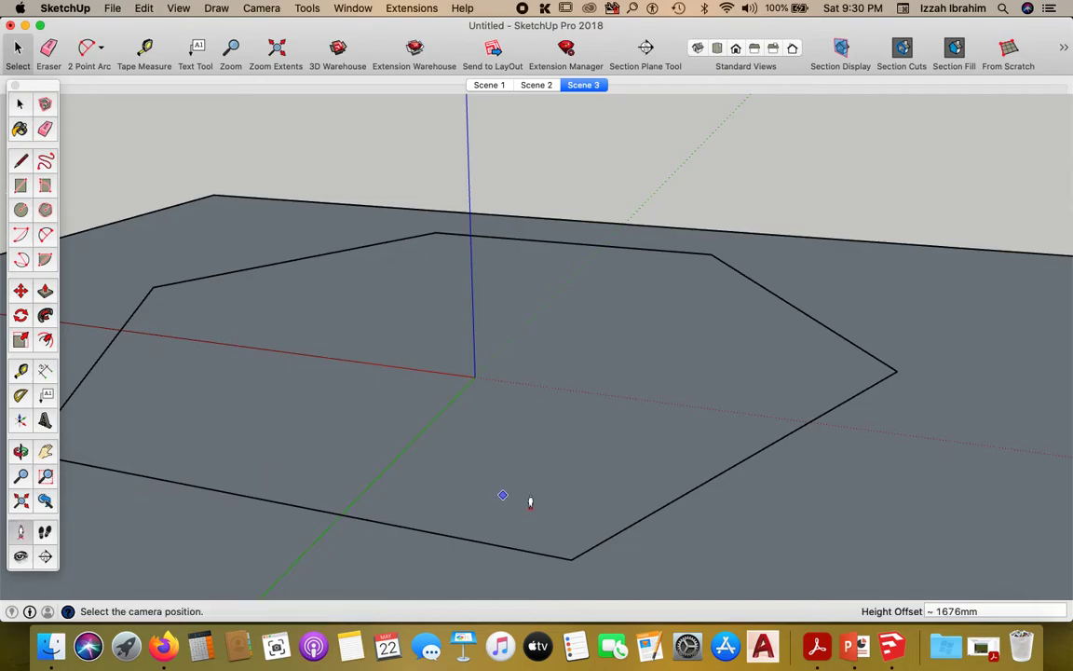
left_click_drag(473, 323, 459, 120)
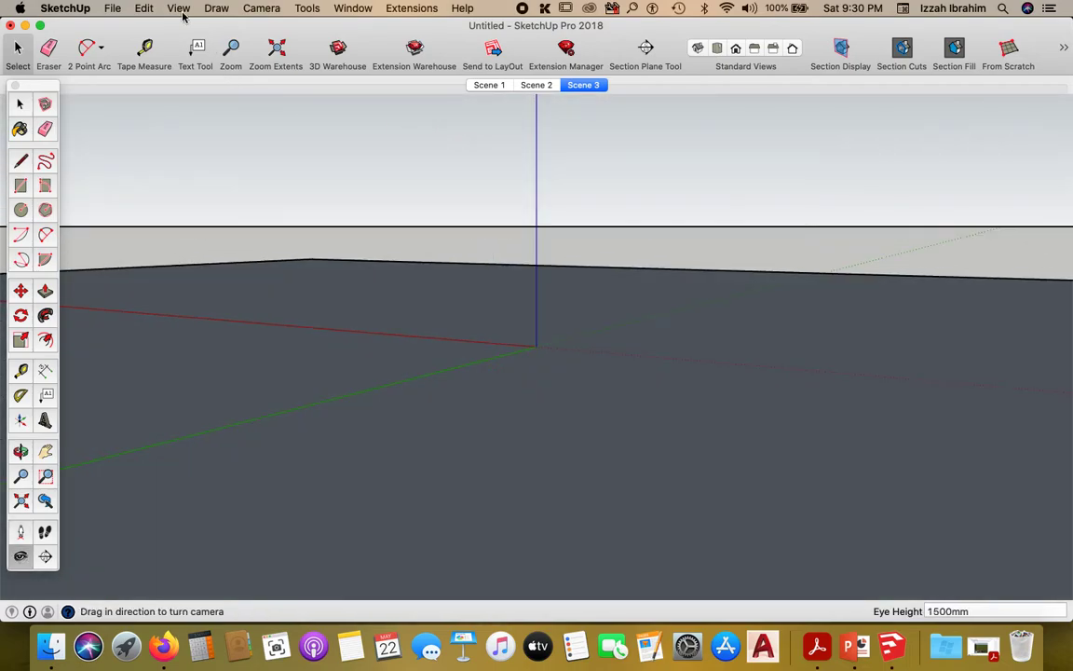
- Unhide the last hidden group and add a fourth scene from this viewpoint
left_click(149, 8)
mouse_move(201, 216)
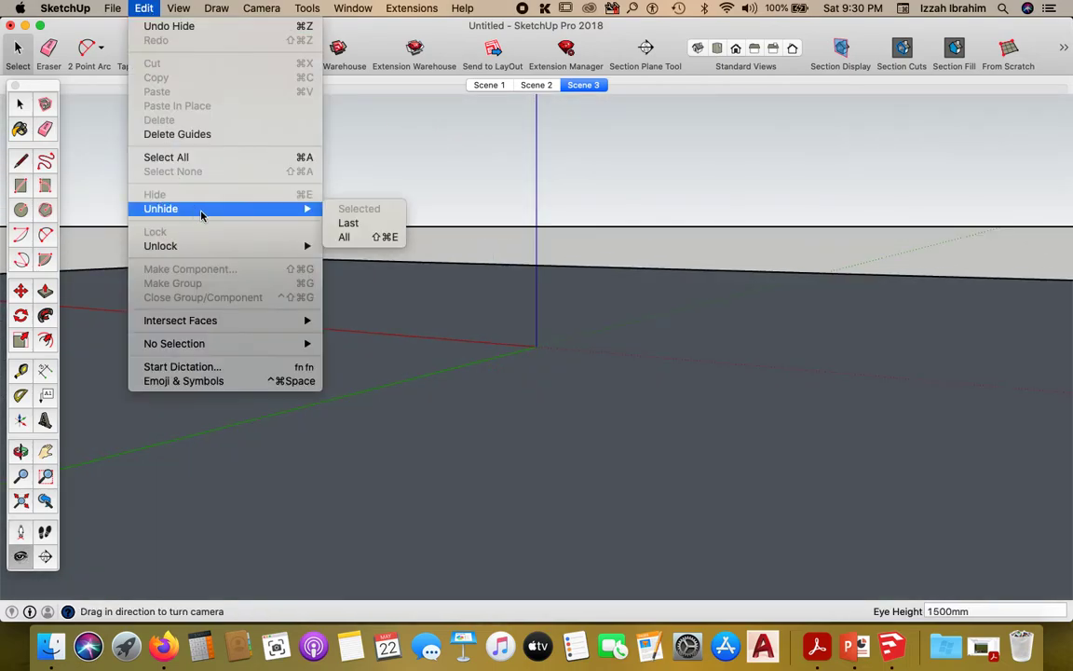
left_click(349, 224)
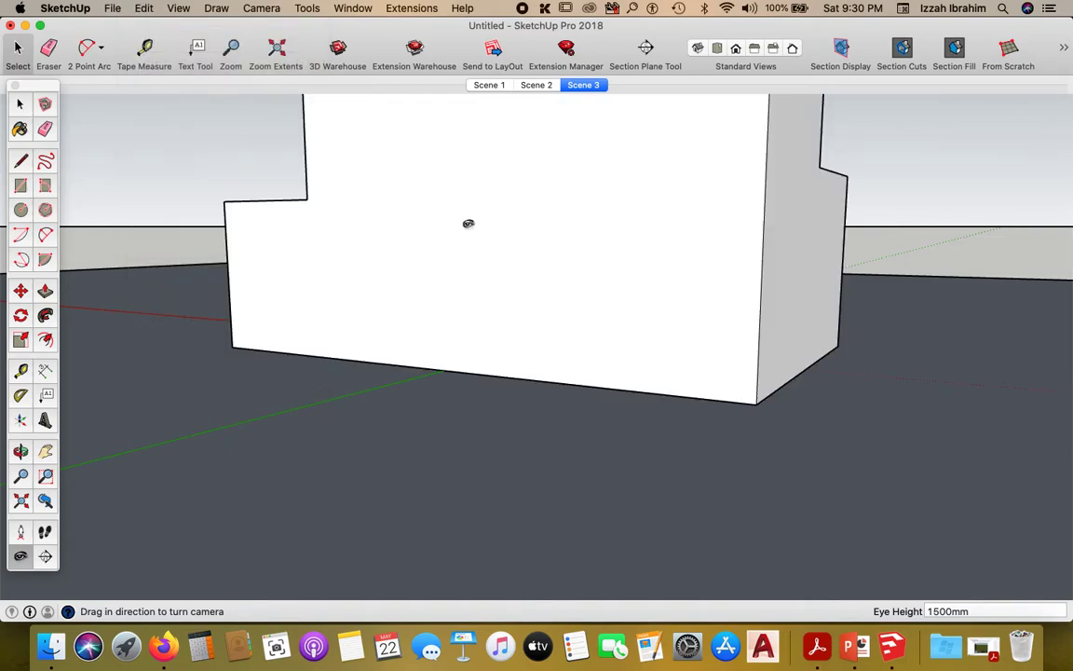
right_click(589, 90)
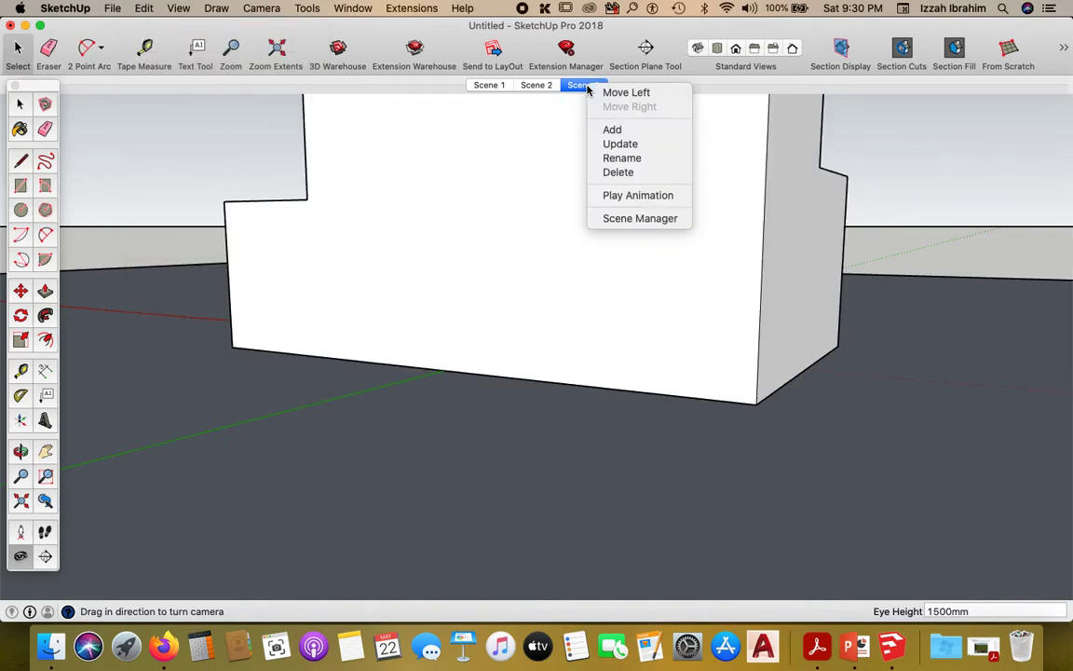
left_click(612, 130)
- View the block model from its dotted red axis side and hide the group
scroll(464, 343, "down", 10)
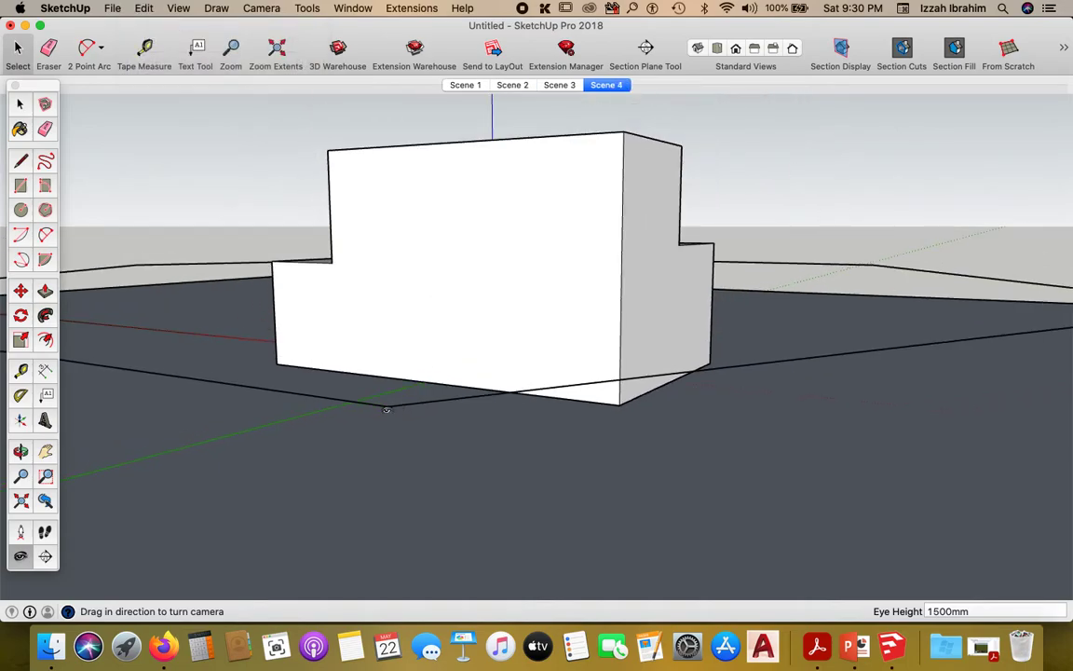
middle_click_drag(464, 343, 313, 457)
scroll(312, 457, "up", 3)
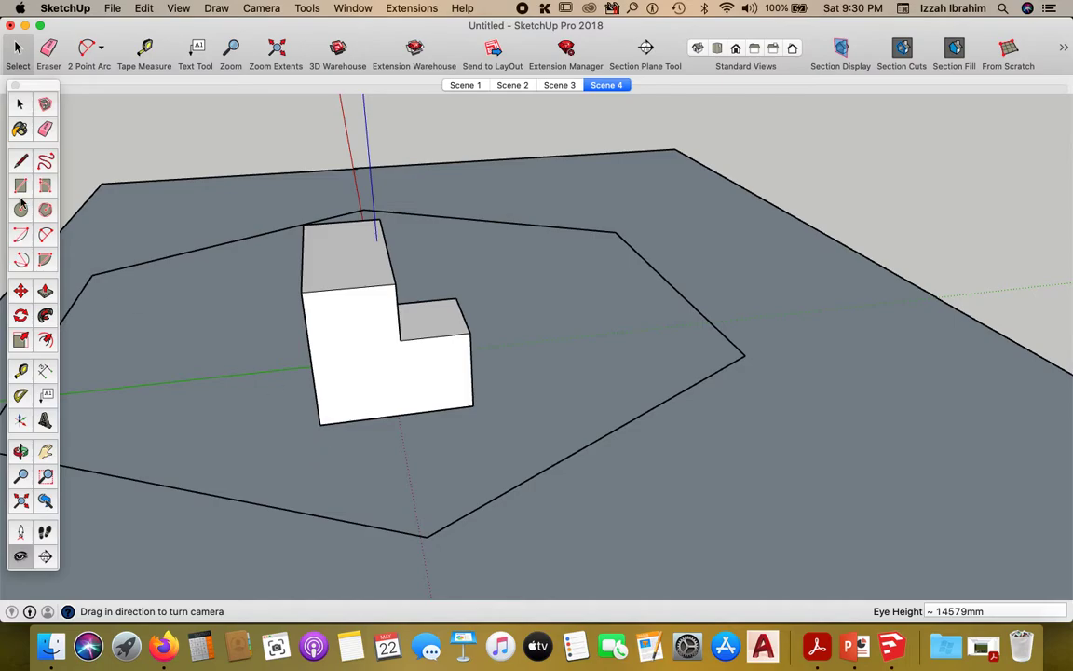
left_click(19, 105)
left_click(328, 327)
right_click(330, 323)
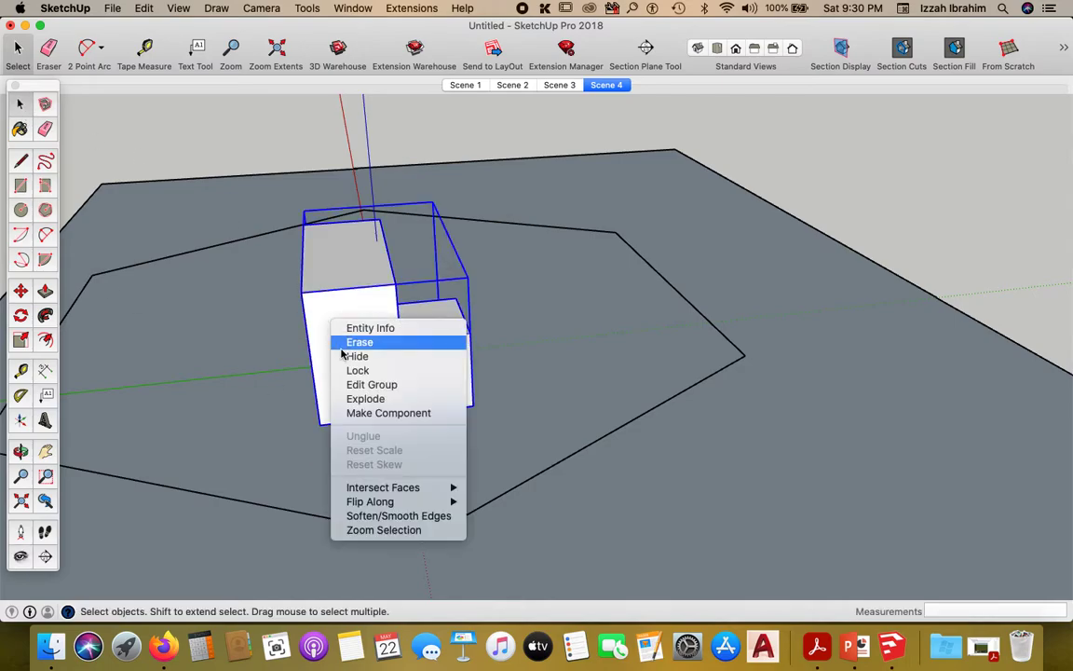
left_click(352, 357)
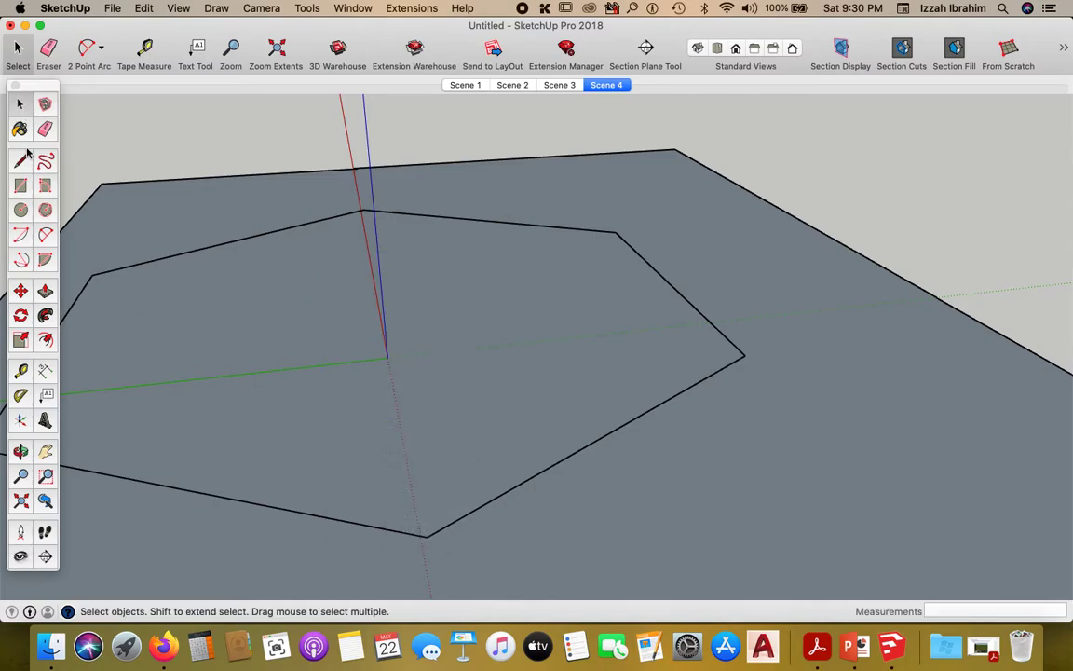
- Position the camera at the hexagon corner beside the dotted red axis, aimed at the origin
left_click(177, 9)
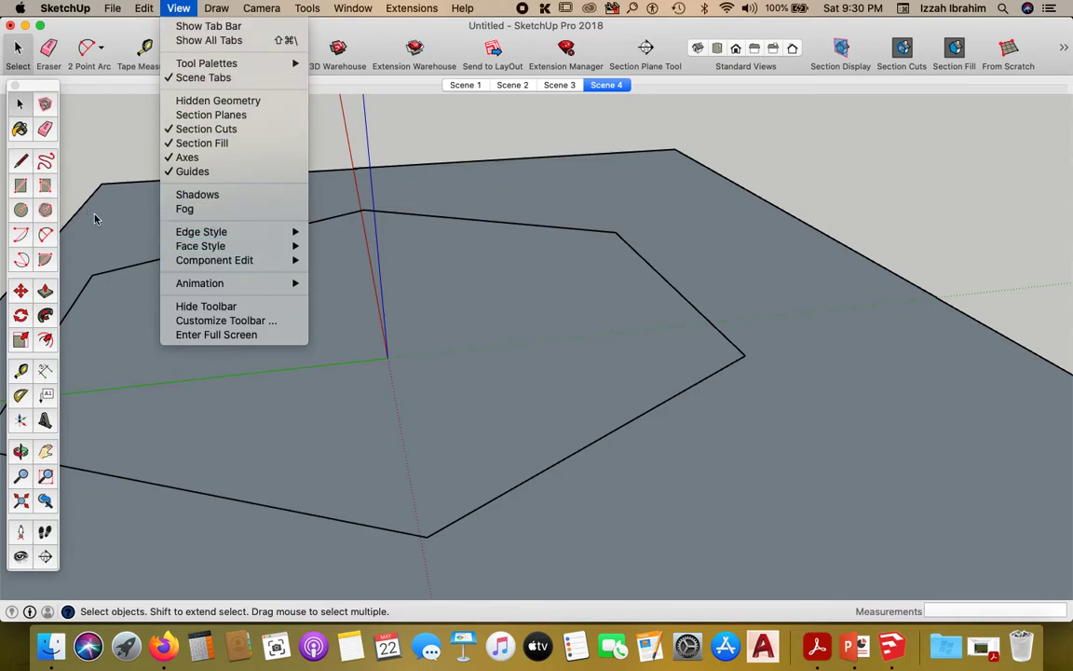
left_click(26, 531)
left_click(20, 531)
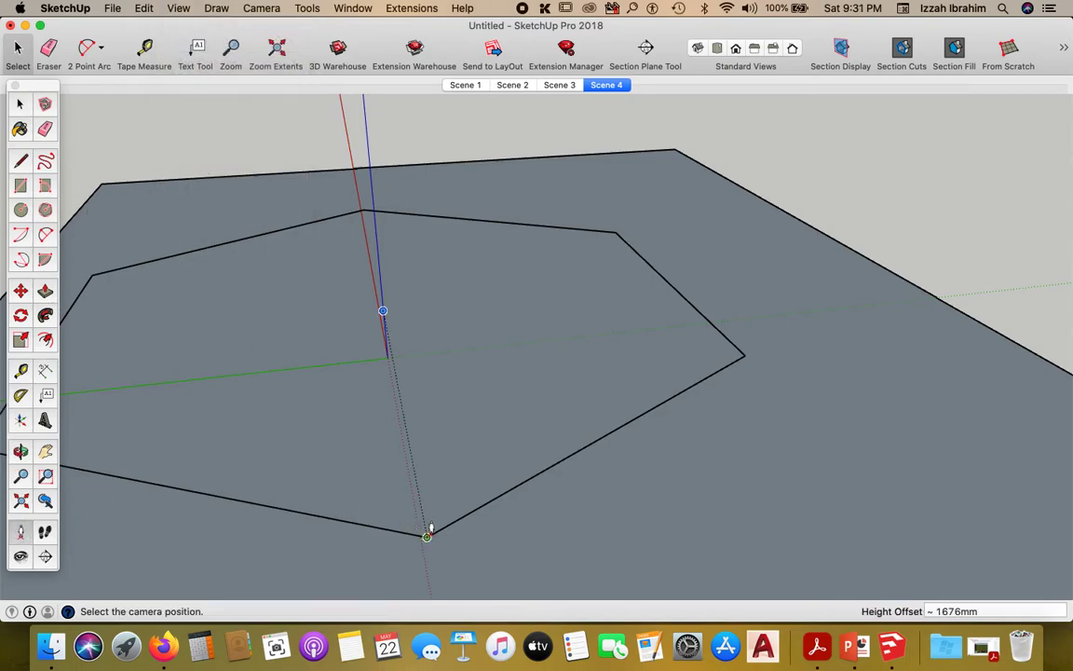
left_click_drag(427, 536, 387, 356)
- Unhide the block model and add a fifth scene from this viewpoint
left_click(177, 8)
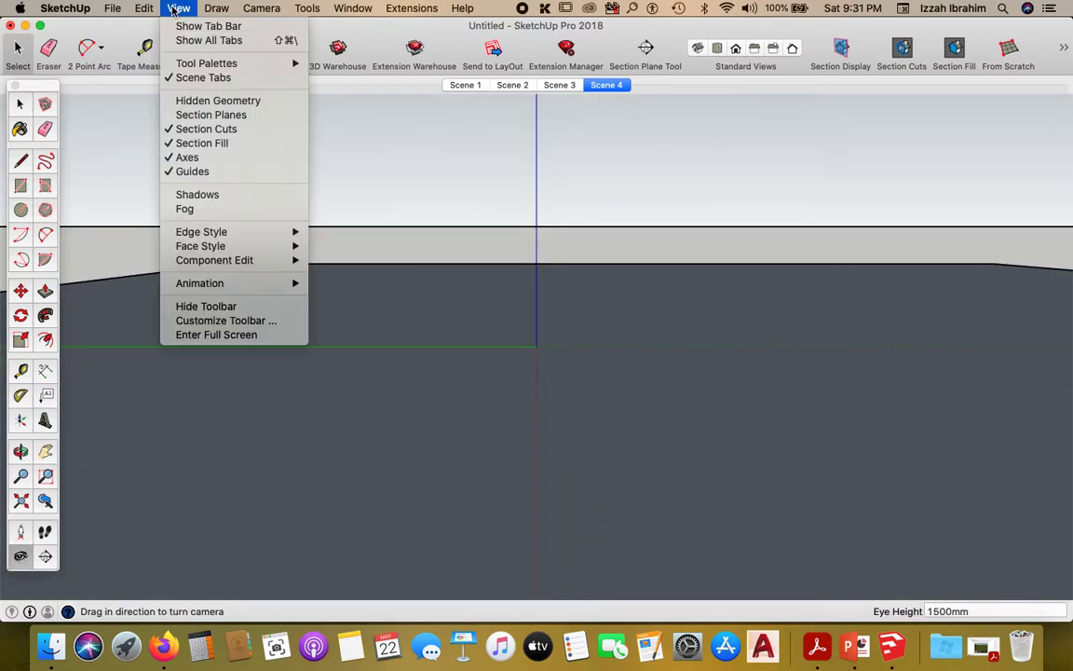
mouse_move(141, 13)
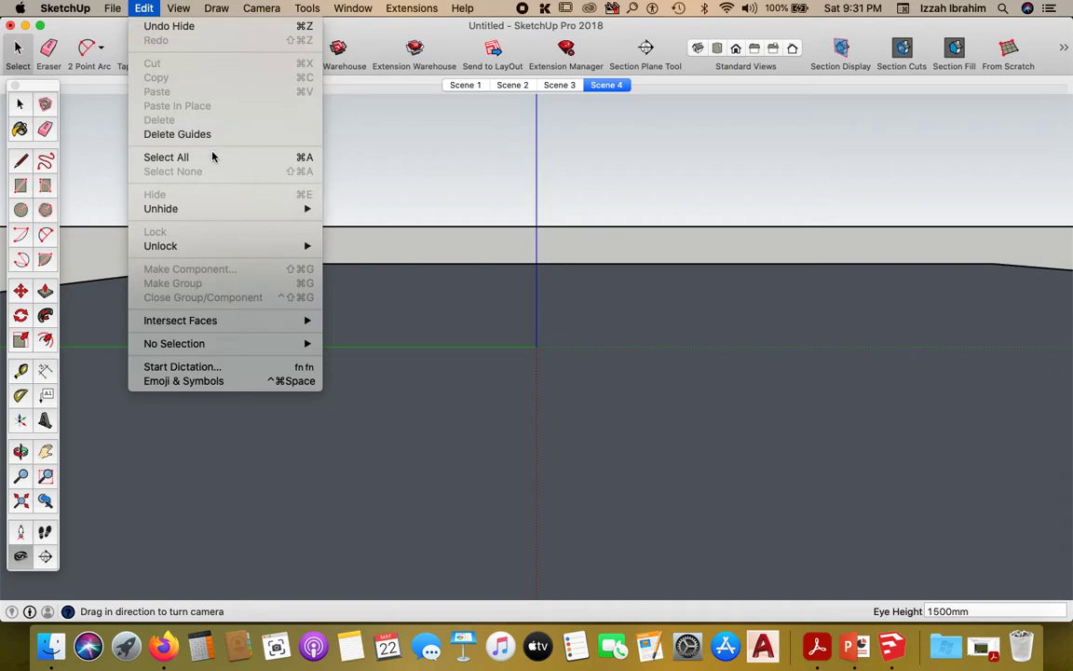
mouse_move(271, 210)
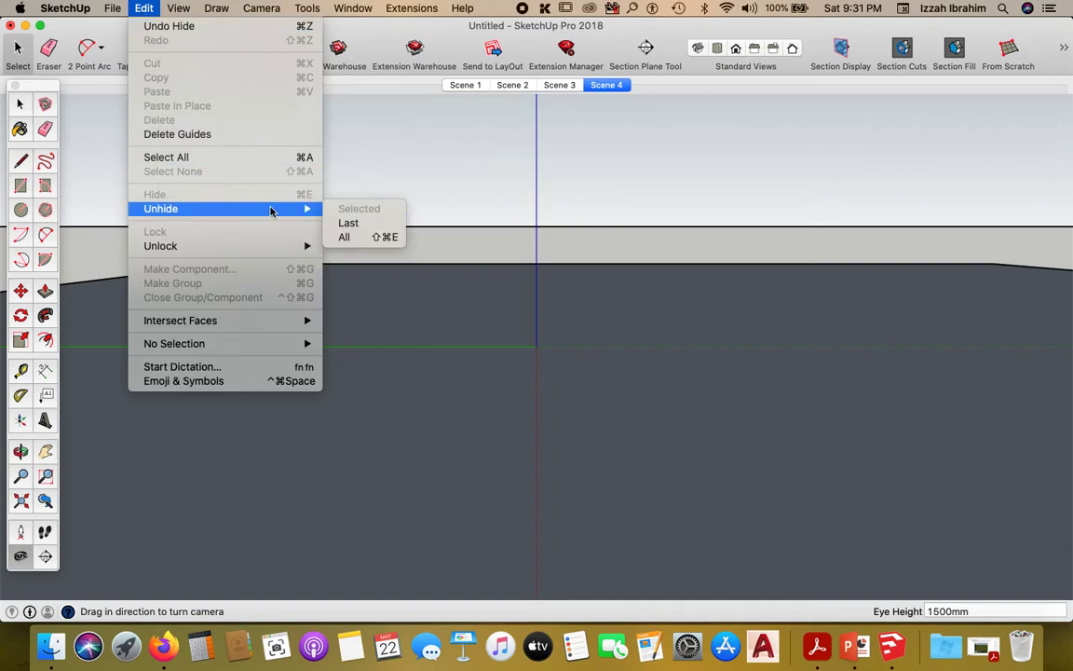
left_click(352, 223)
right_click(611, 93)
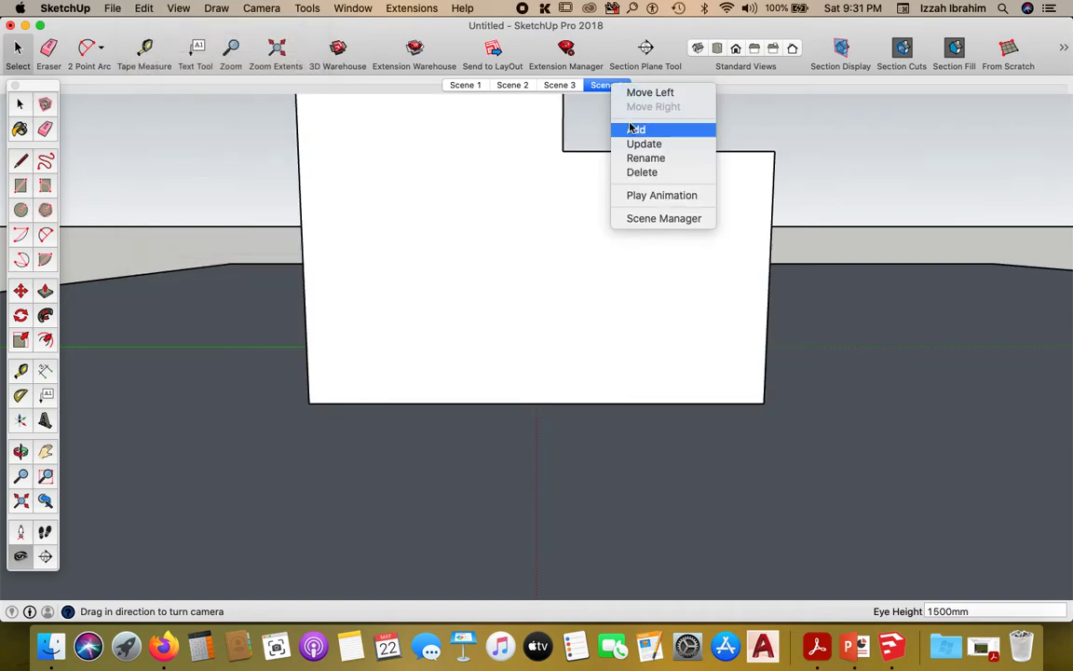
left_click(622, 127)
- Hide the block model and position the camera at the hexagon corner between the dotted red and dotted green axes, aimed at the origin
scroll(474, 404, "down", 10)
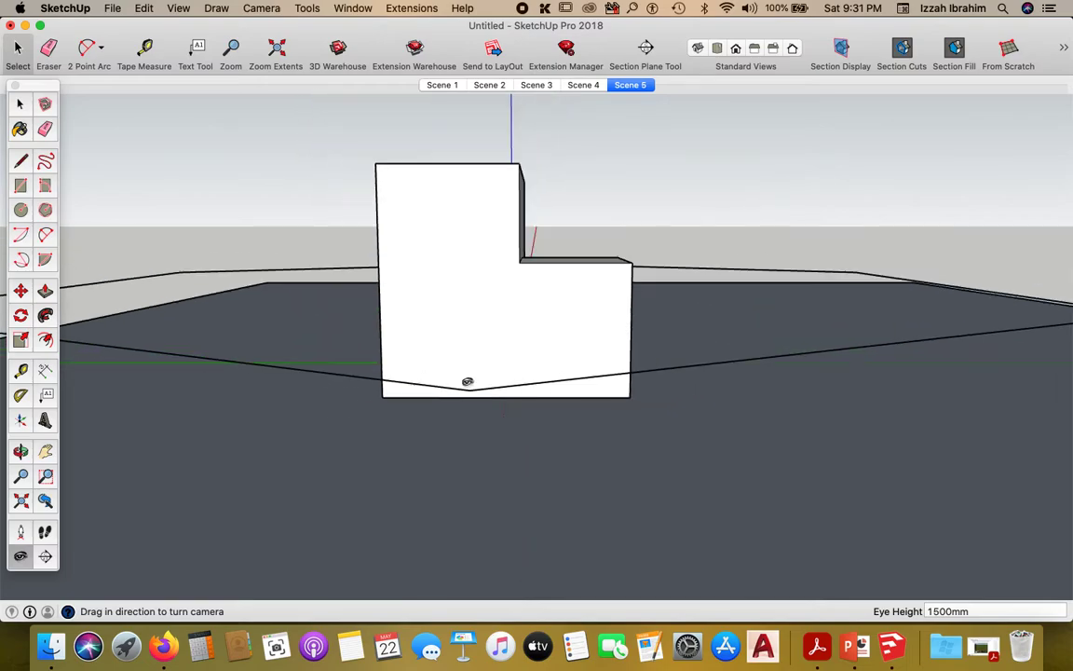
middle_click_drag(567, 306, 250, 388)
scroll(519, 375, "up", 1)
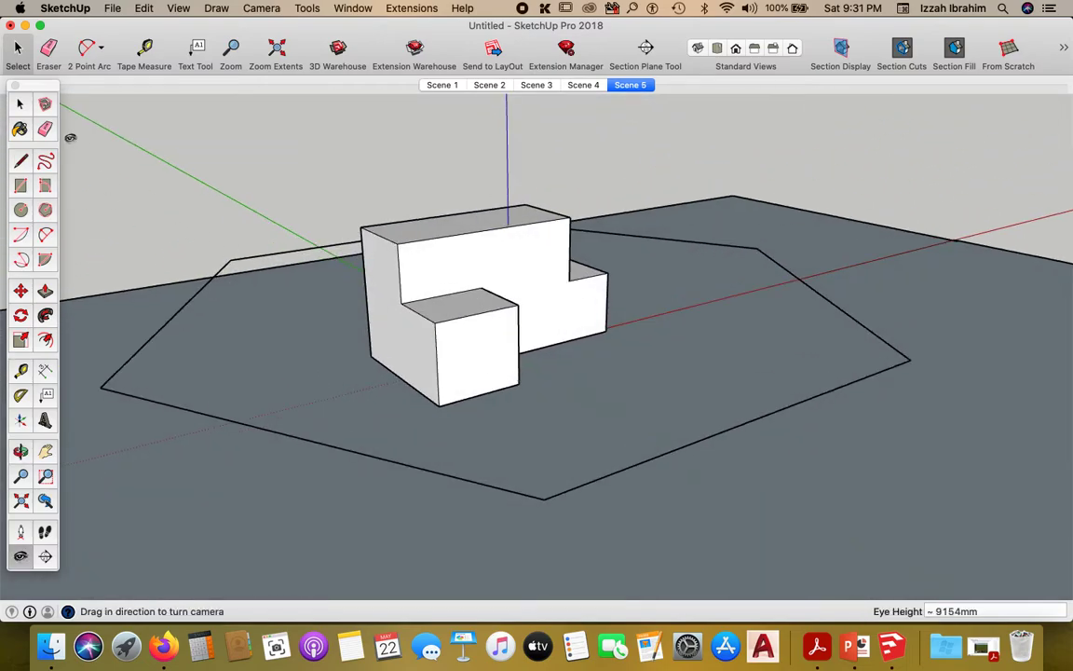
left_click(20, 103)
left_click(406, 262)
right_click(403, 257)
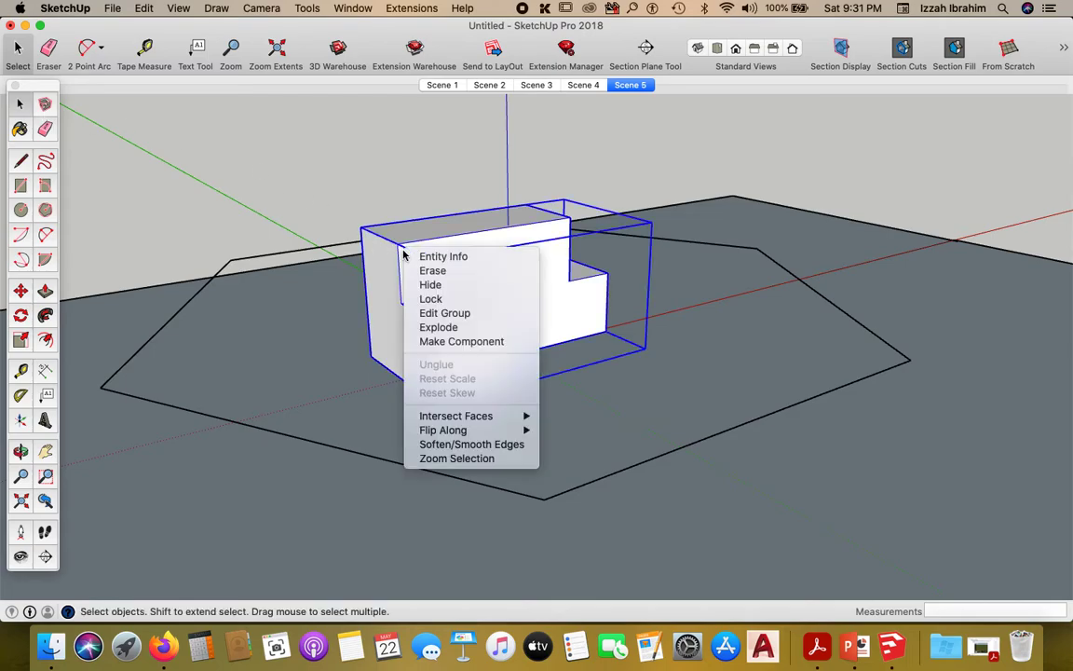
left_click(429, 285)
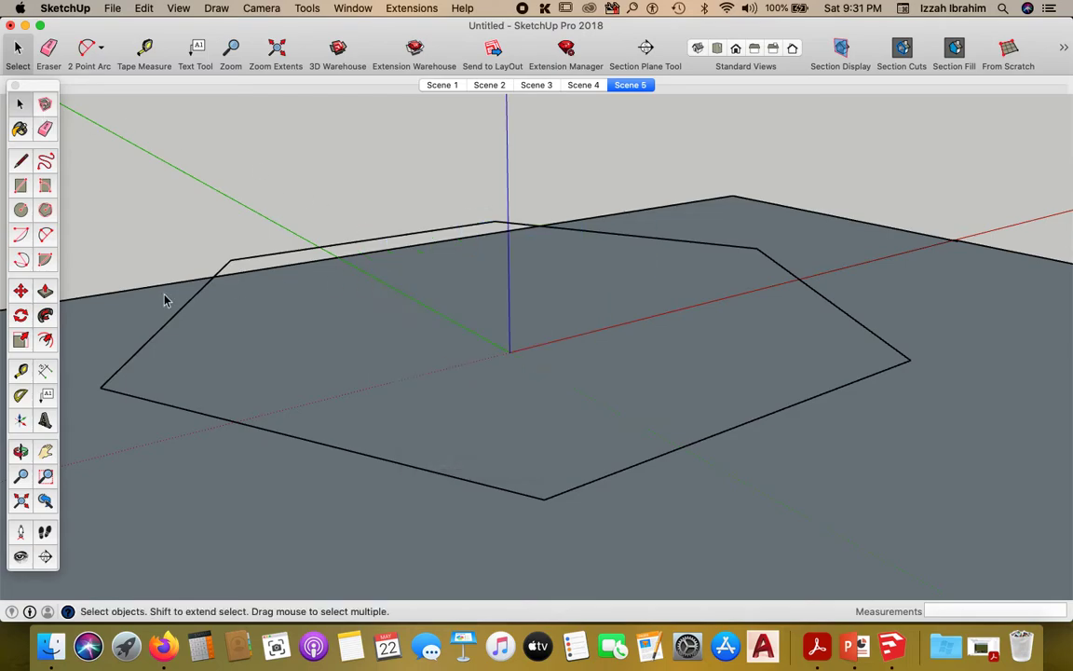
left_click(21, 536)
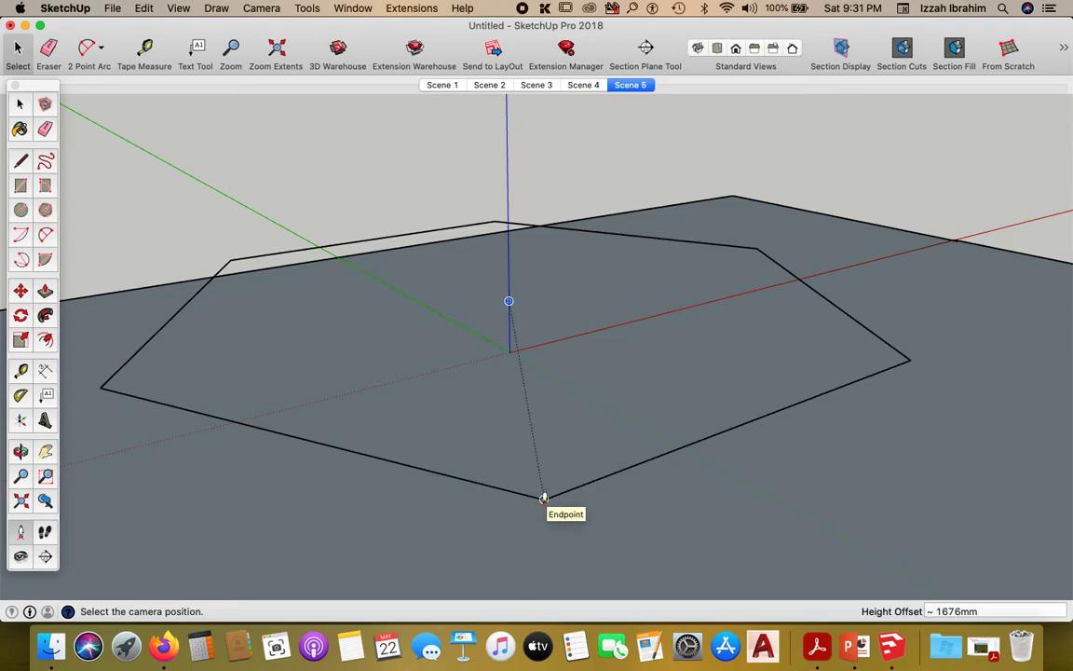
mouse_move(544, 497)
left_mouse_down()
mouse_move(499, 383)
mouse_move(495, 361)
mouse_move(510, 351)
left_mouse_up()
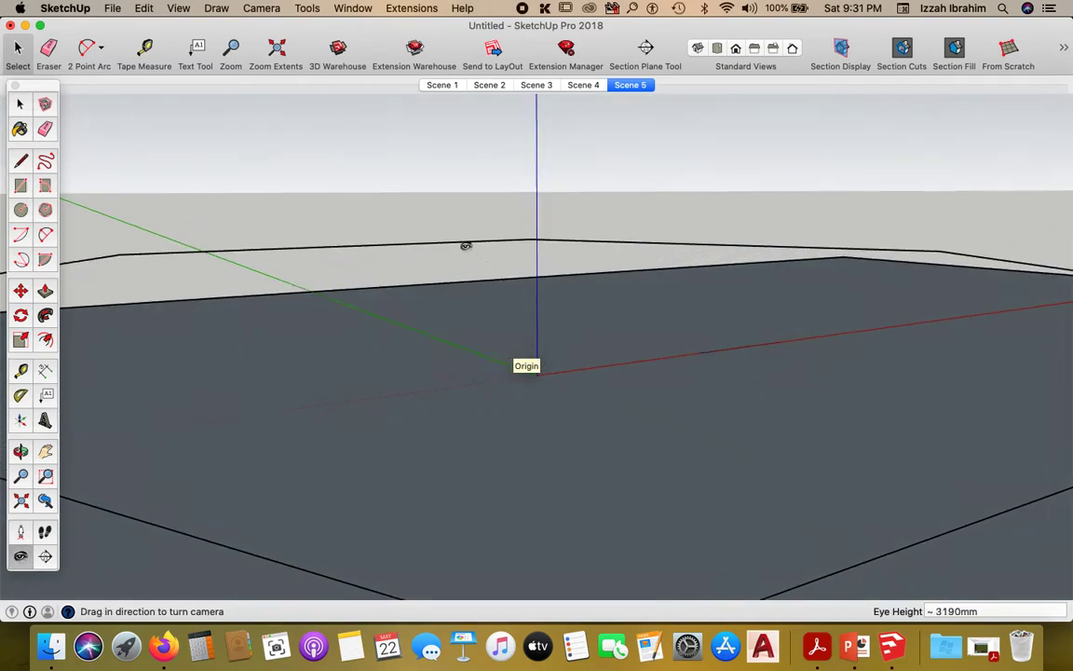
- Unhide the block model and add a sixth scene from this last corner viewpoint
left_click(145, 9)
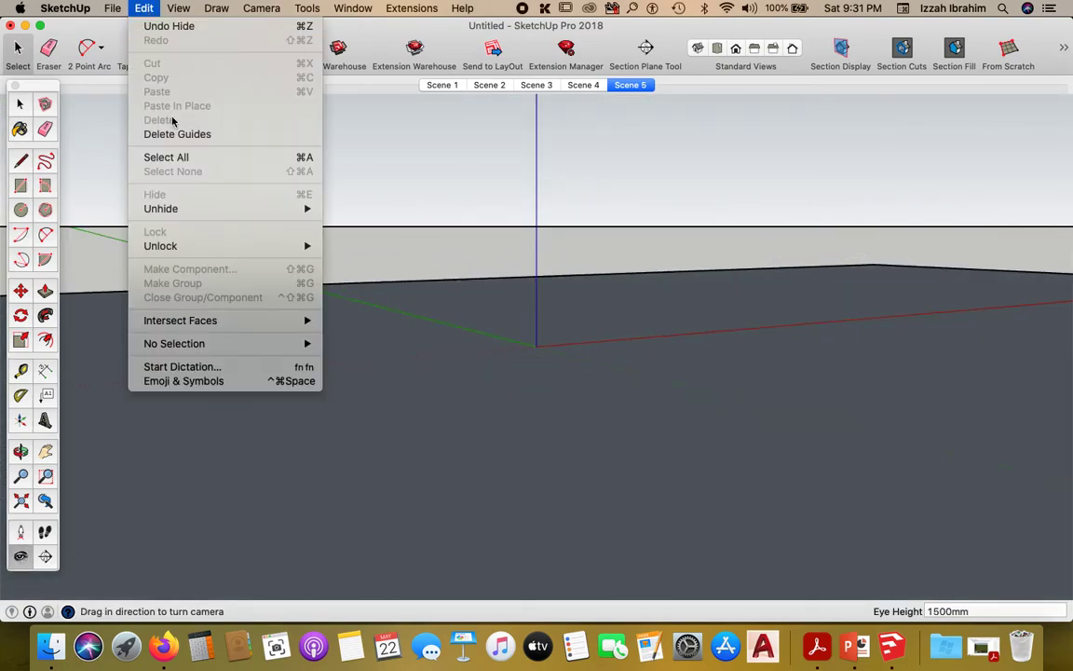
mouse_move(221, 208)
left_click(361, 222)
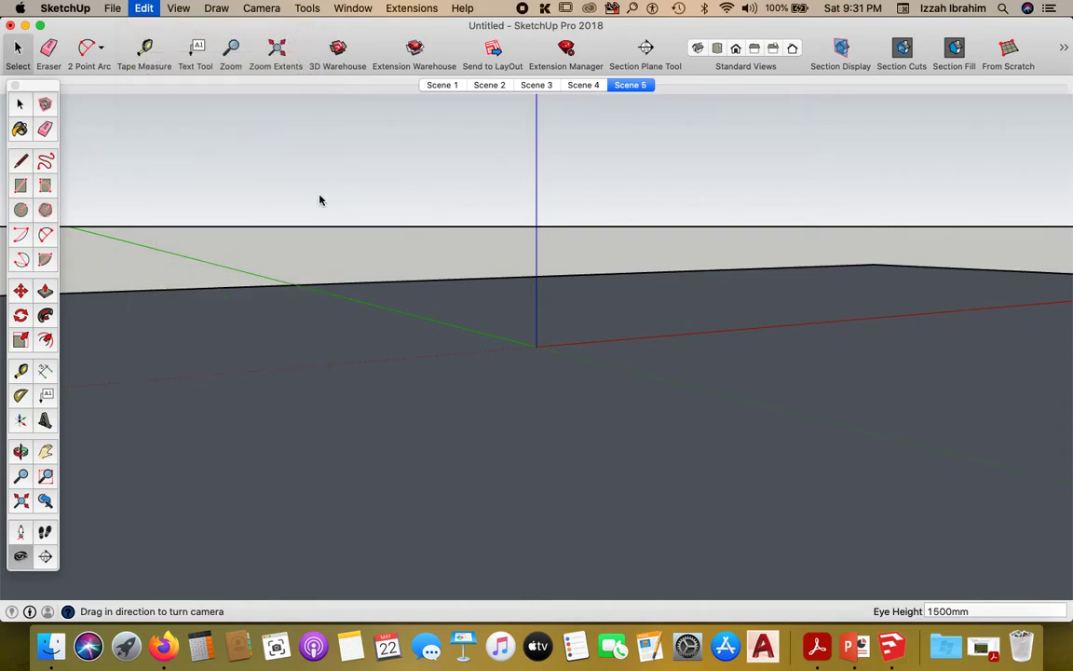
right_click(636, 89)
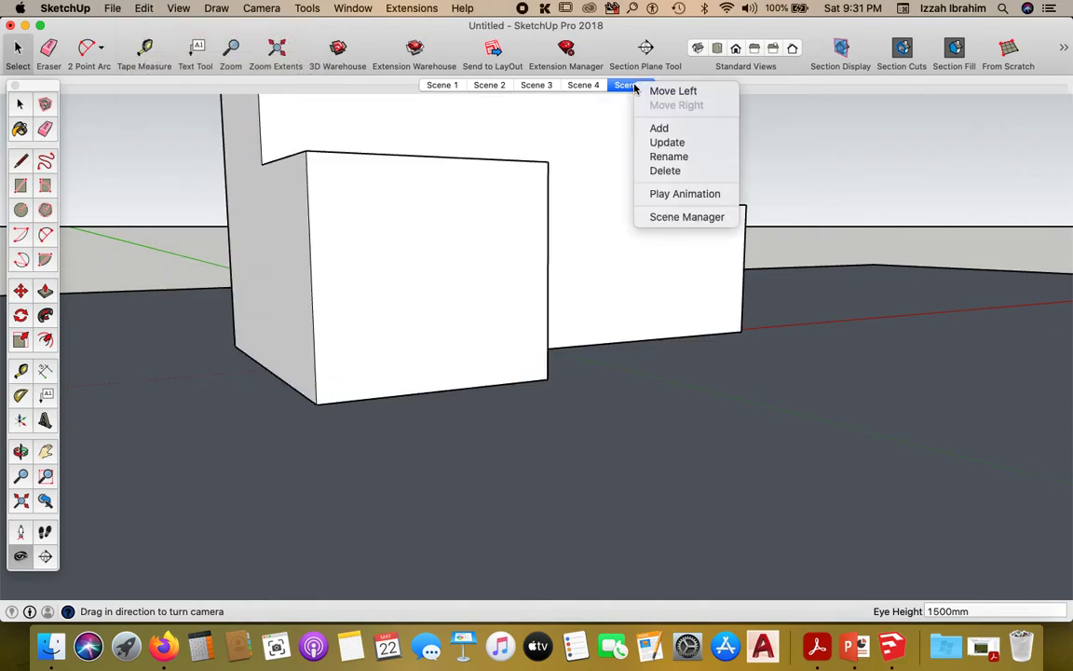
left_click(652, 130)
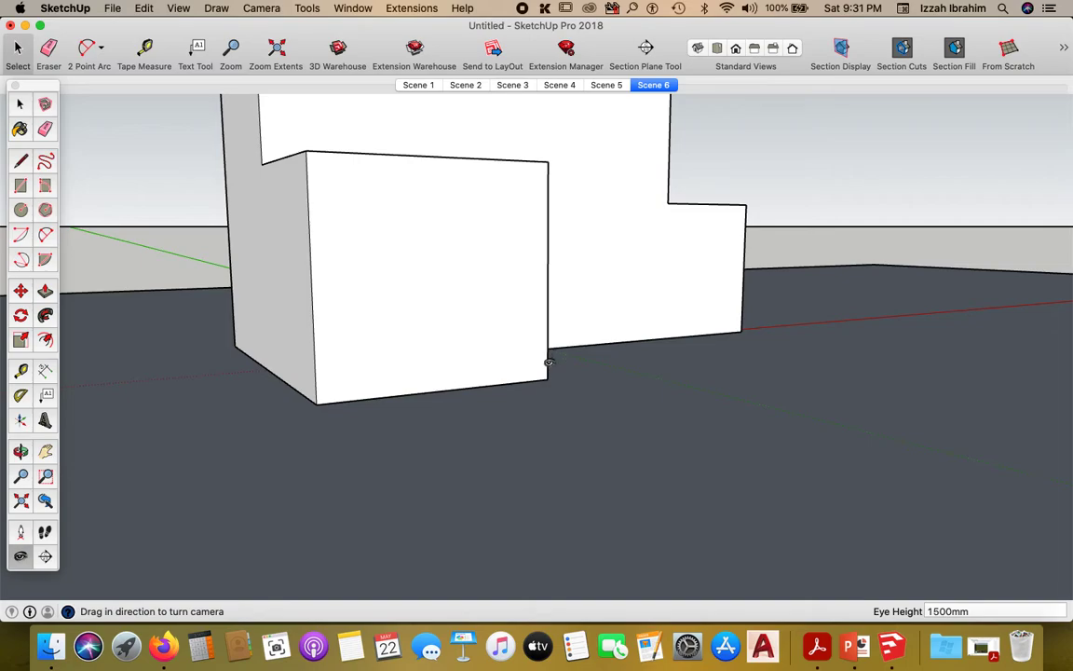
- Return to Scene 1 and play the scene animation around the block model
left_click(415, 85)
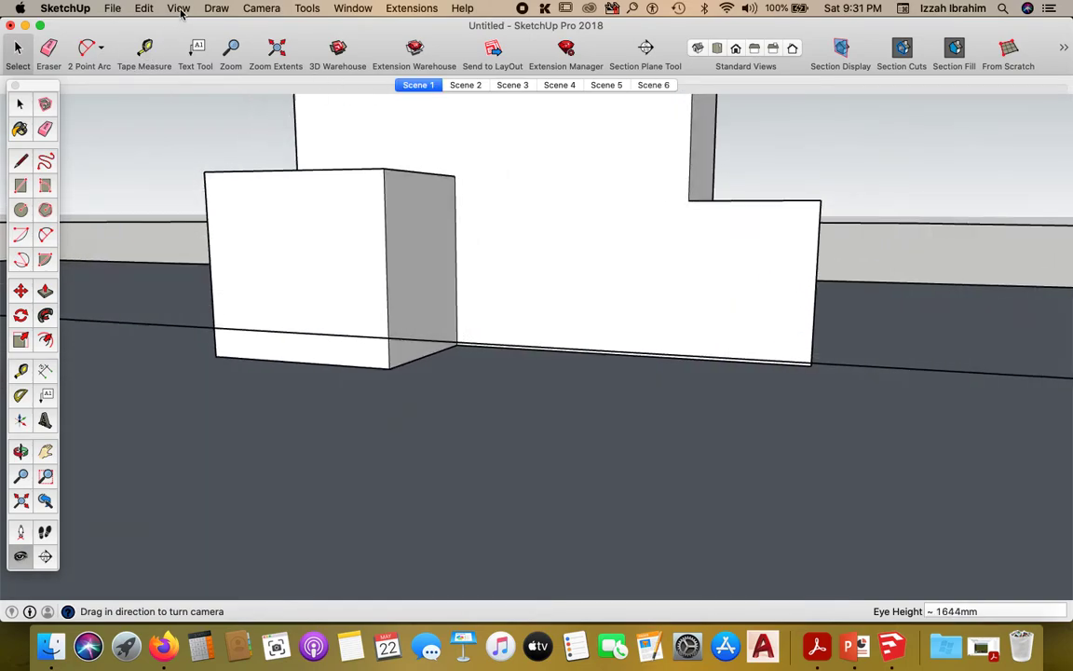
left_click(179, 8)
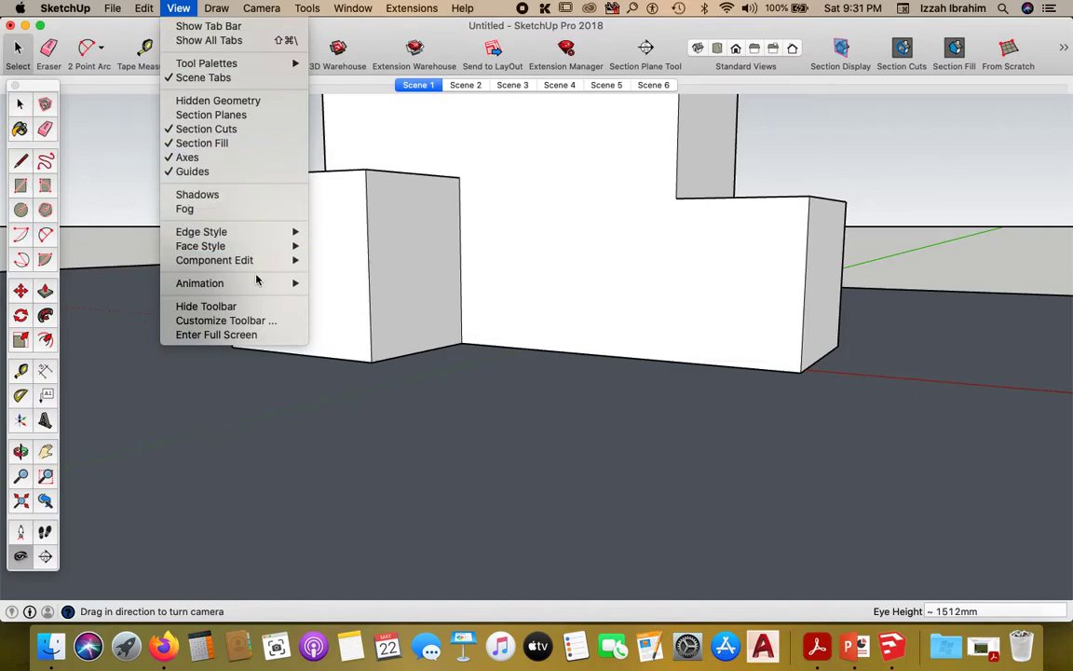
mouse_move(257, 280)
left_click(350, 373)
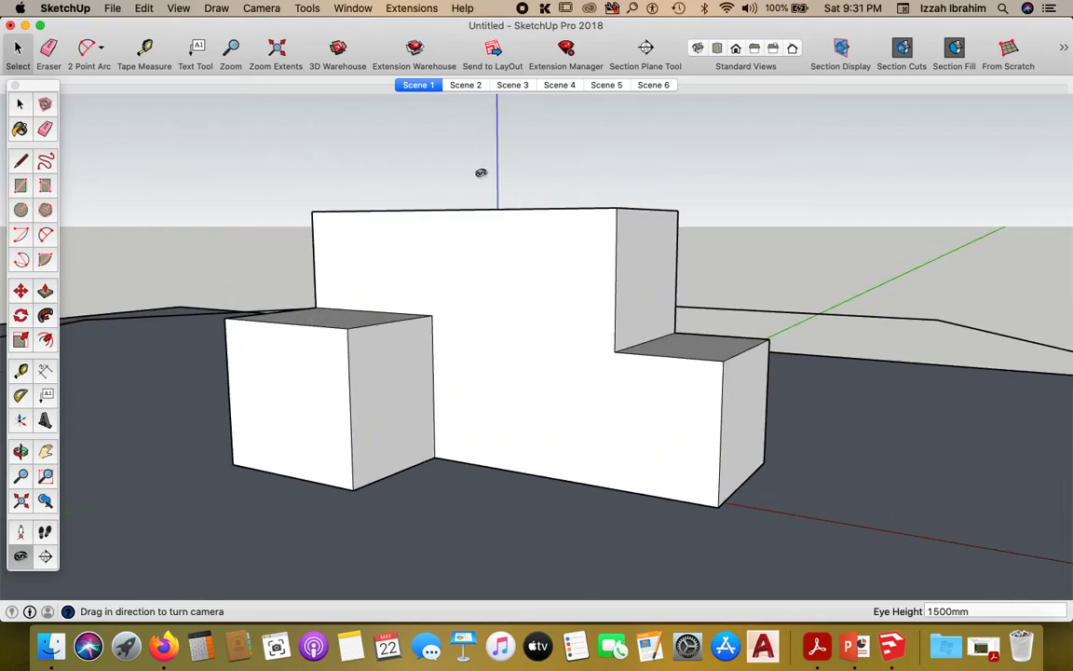
- Play the scene animation around the block model from Scene 1
left_click(173, 9)
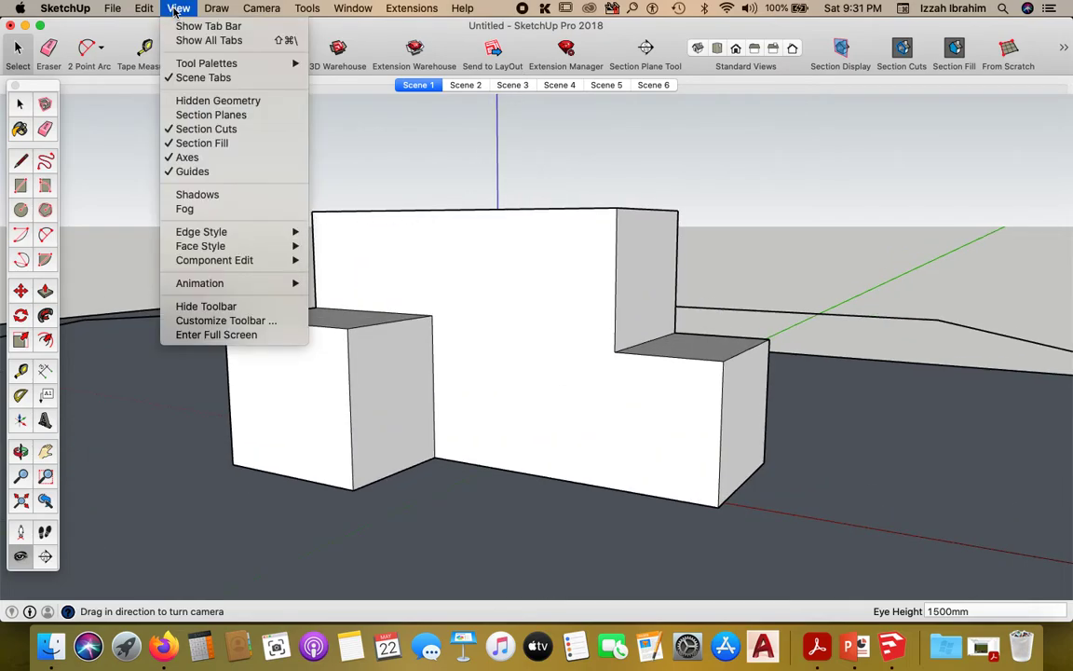
mouse_move(268, 283)
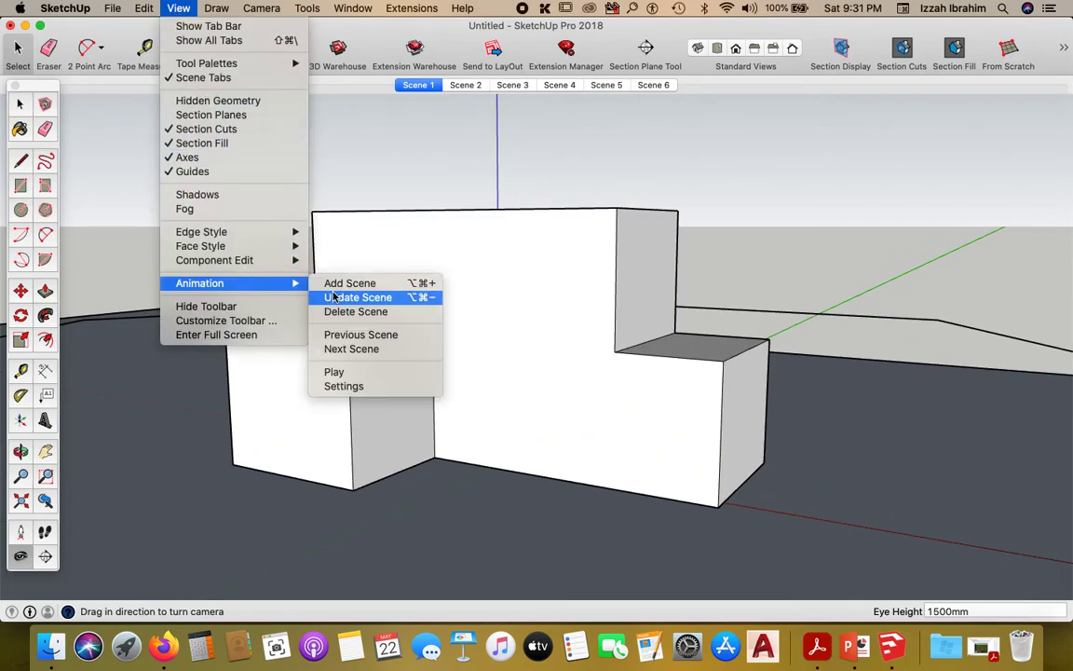
left_click(341, 372)
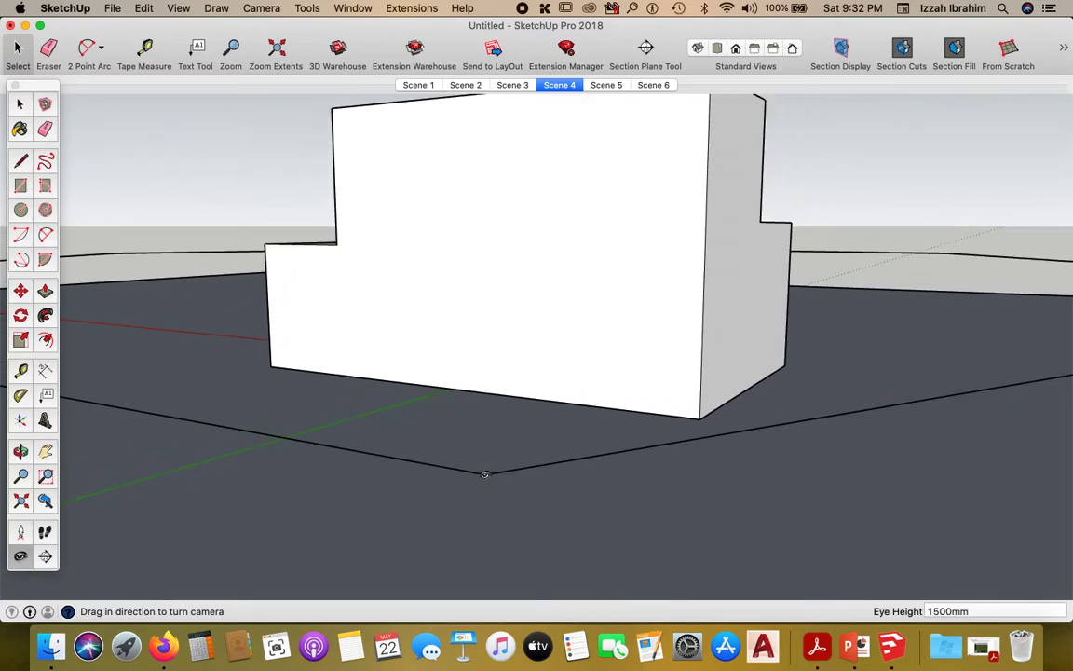
- Inspect the block model and hexagon from above between Scenes 4, 5 and 6, and return to Scene 1
middle_click_drag(434, 455, 409, 390)
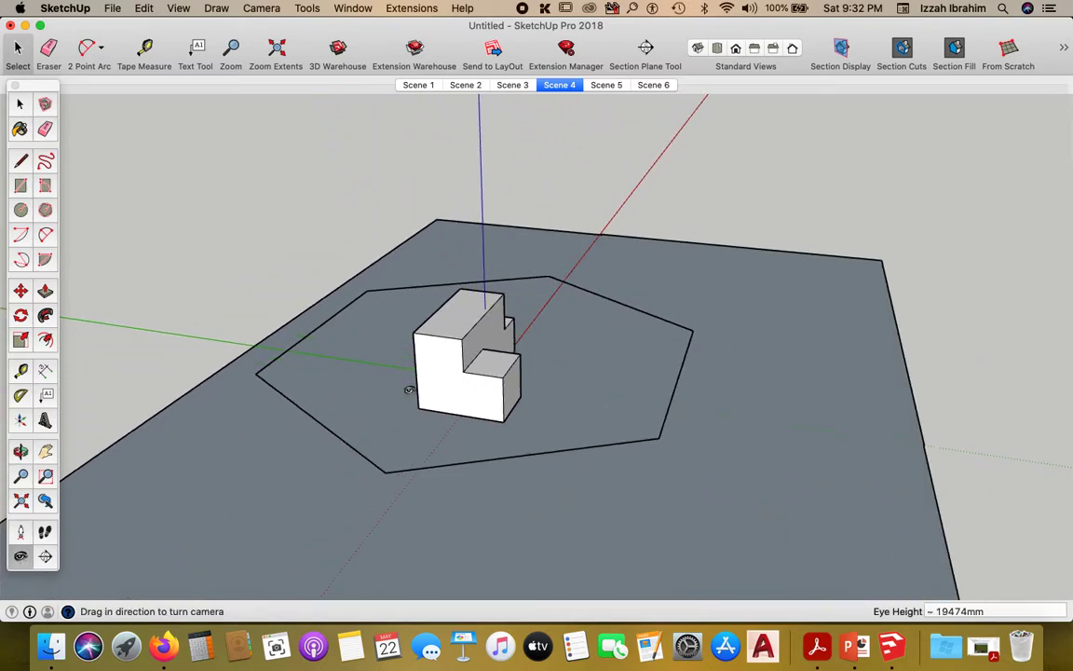
key("Page_Down")
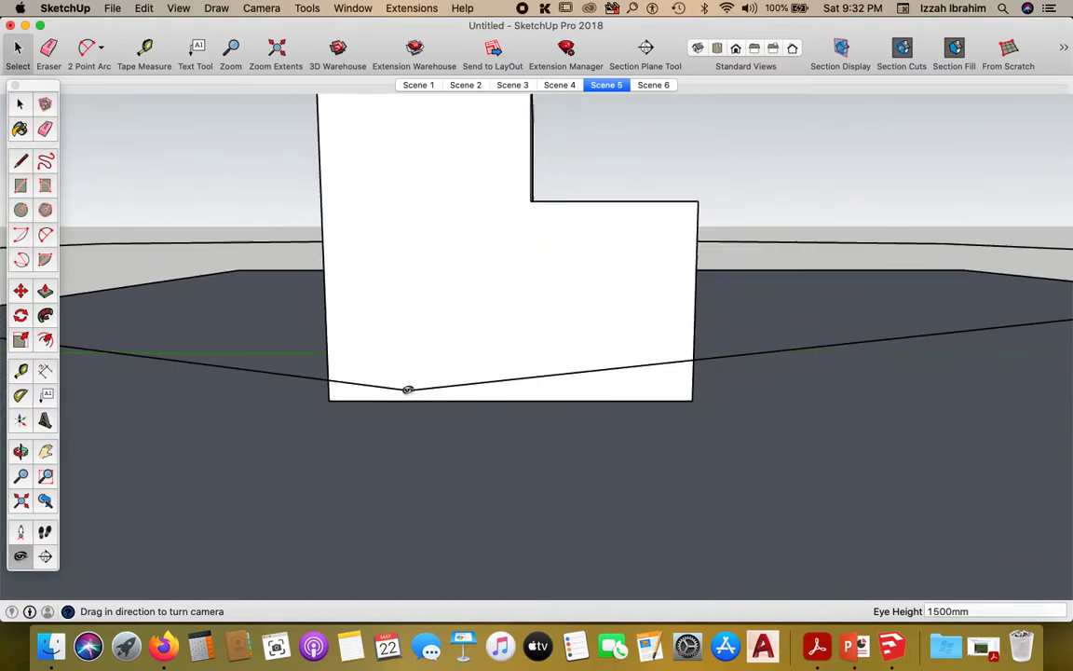
middle_click_drag(525, 340, 788, 438)
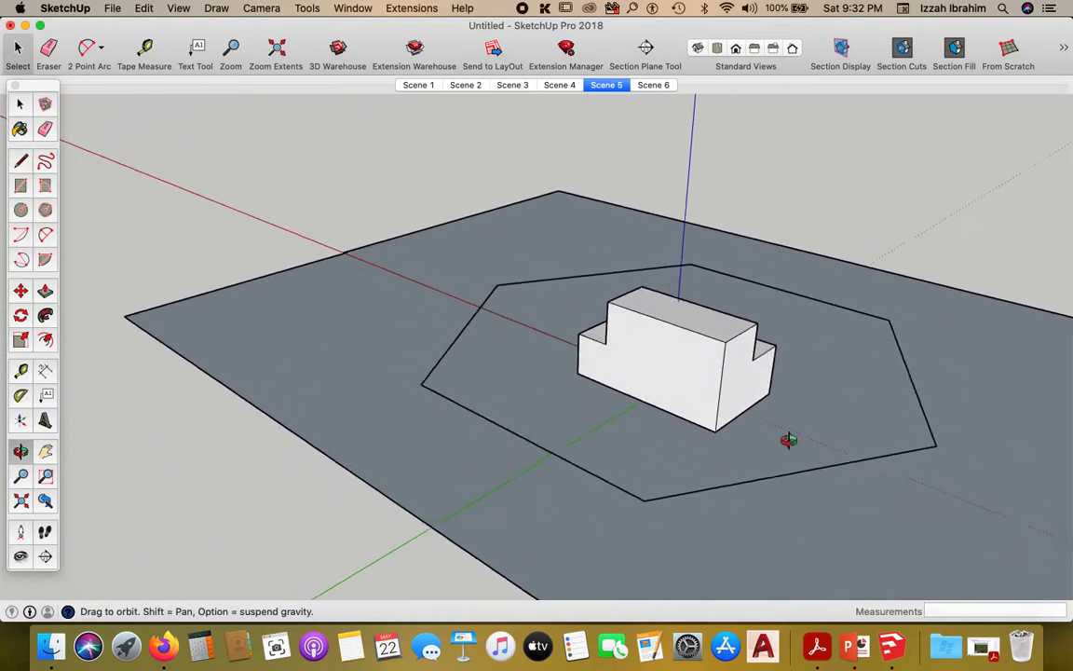
scroll(541, 368, "down", 5)
middle_click_drag(577, 353, 773, 362)
scroll(774, 361, "up", 3)
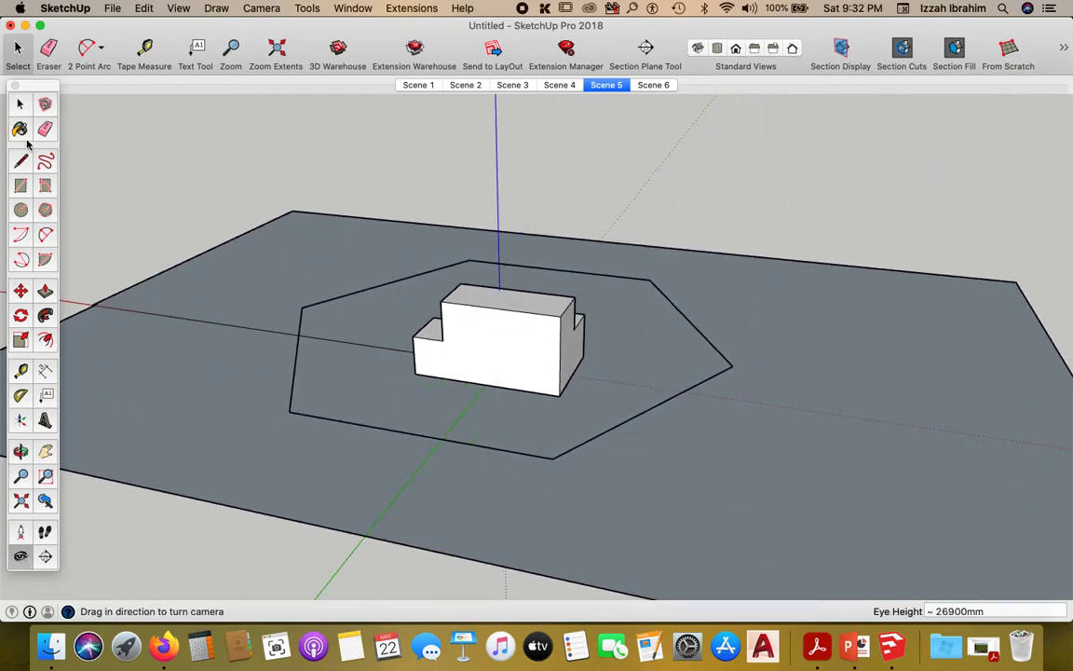
left_click(20, 105)
key("Page_Down")
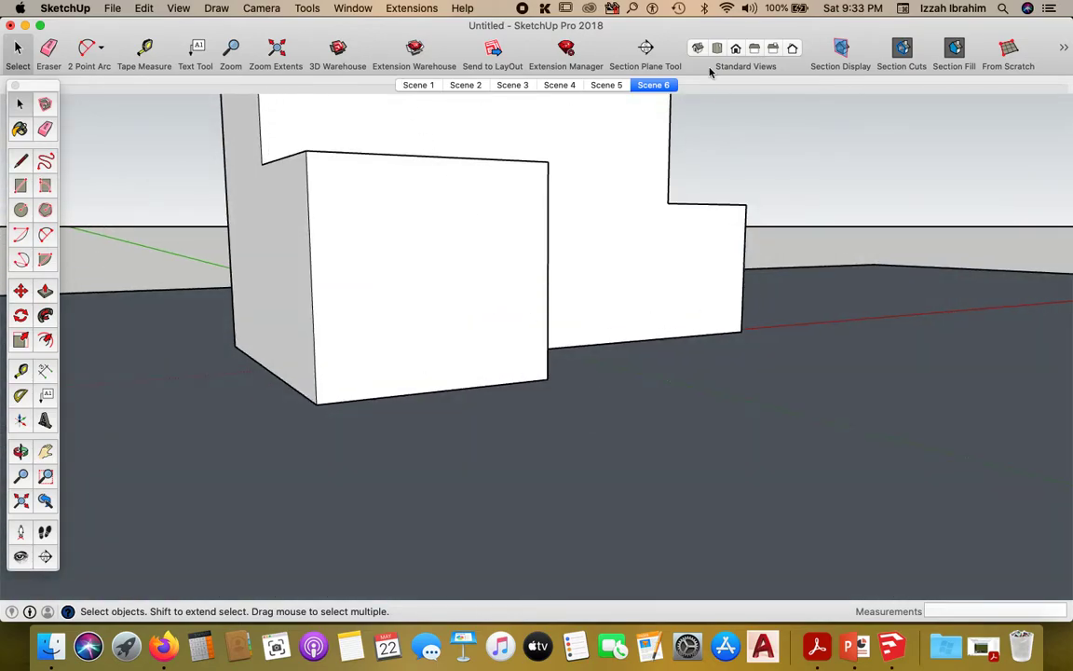
left_click(419, 86)
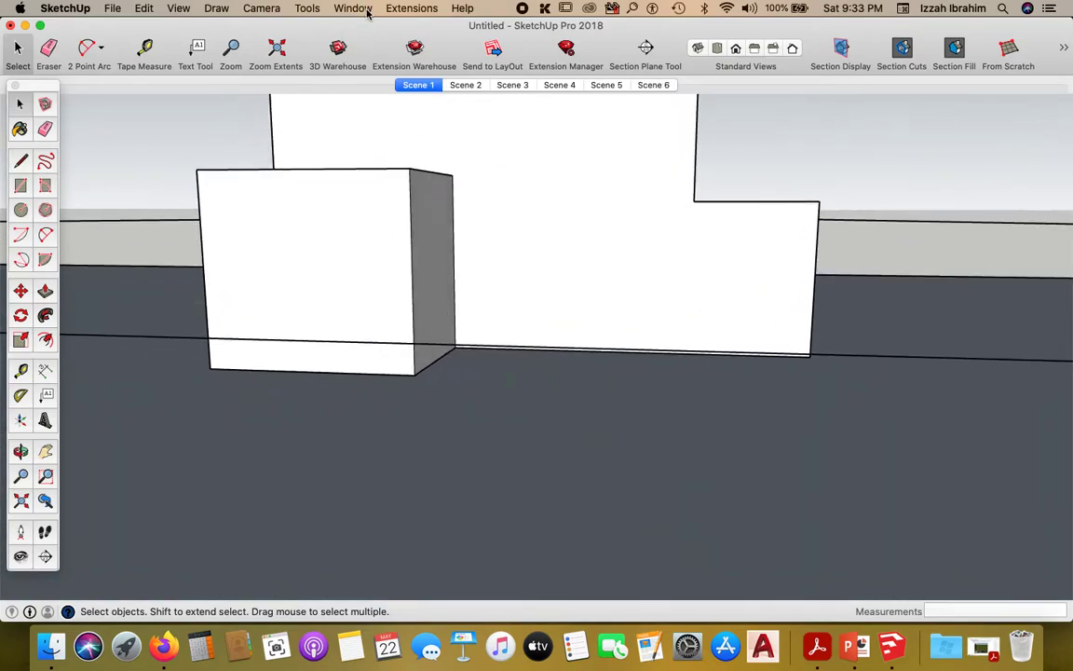
- Open the scene manager and look through the list of saved scenes
left_click(353, 8)
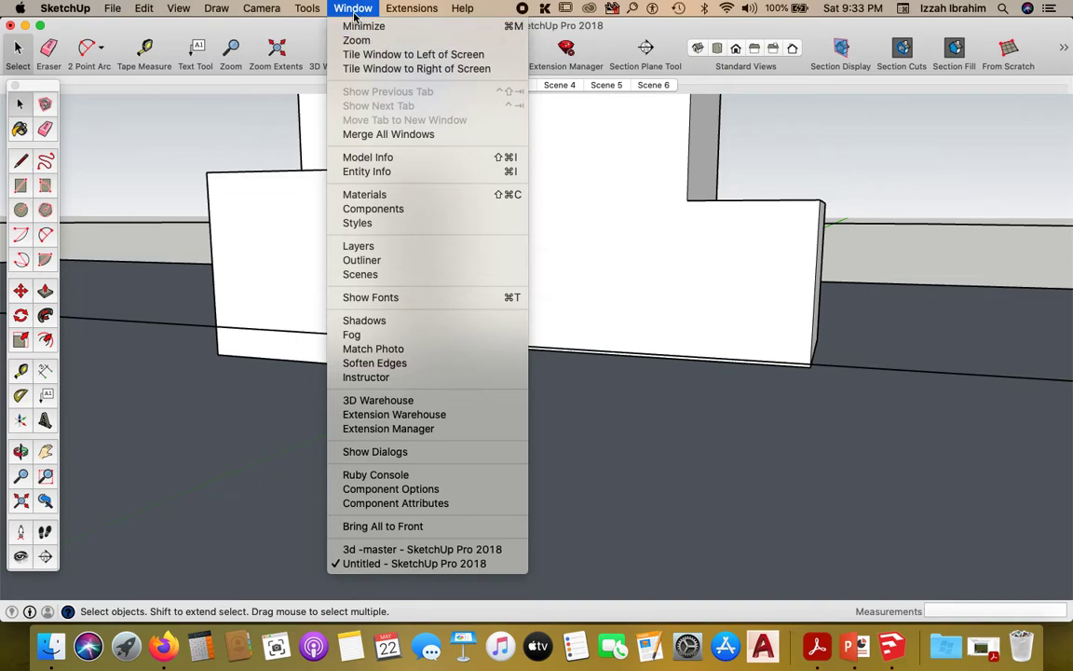
left_click(445, 275)
left_click(968, 156)
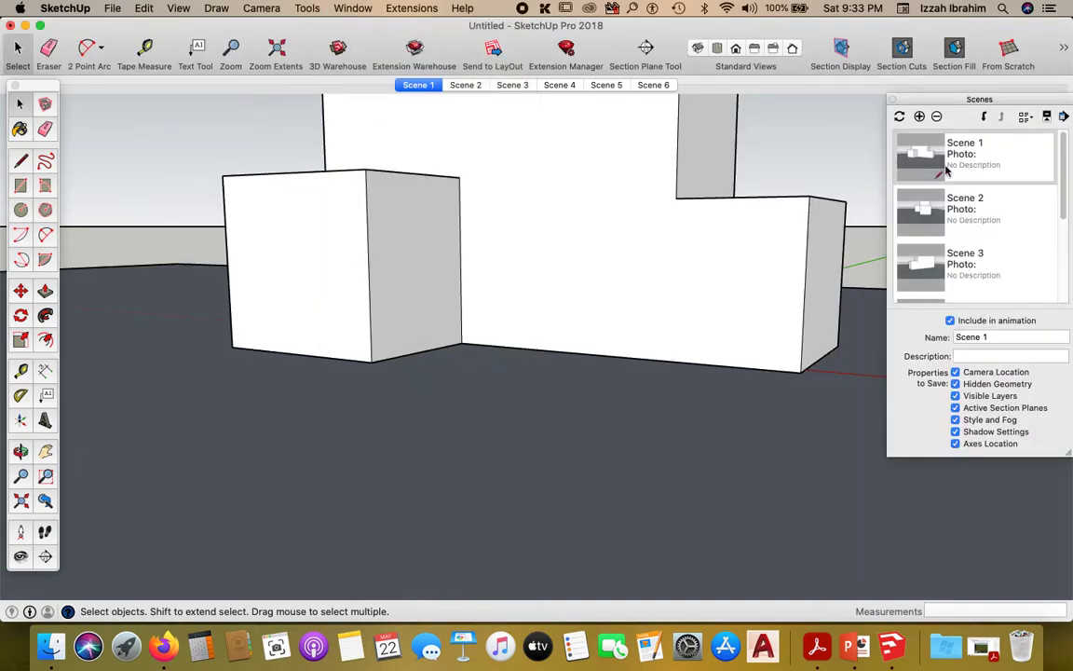
left_click(1022, 192)
scroll(1053, 224, "down", 5)
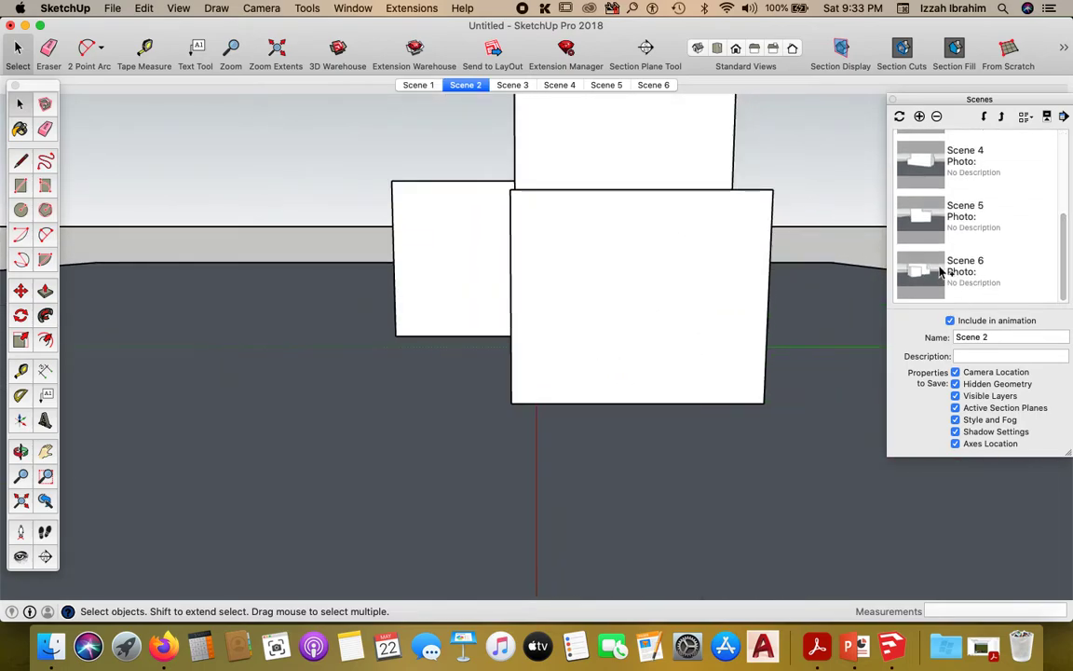
left_click(940, 270)
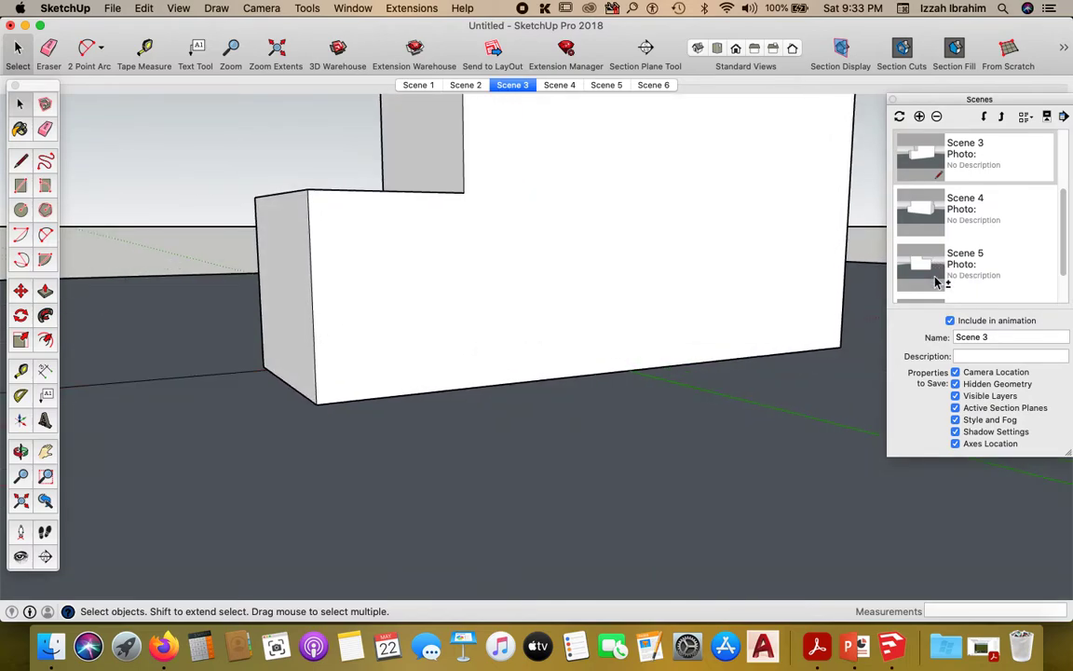
left_click(938, 287, "shift")
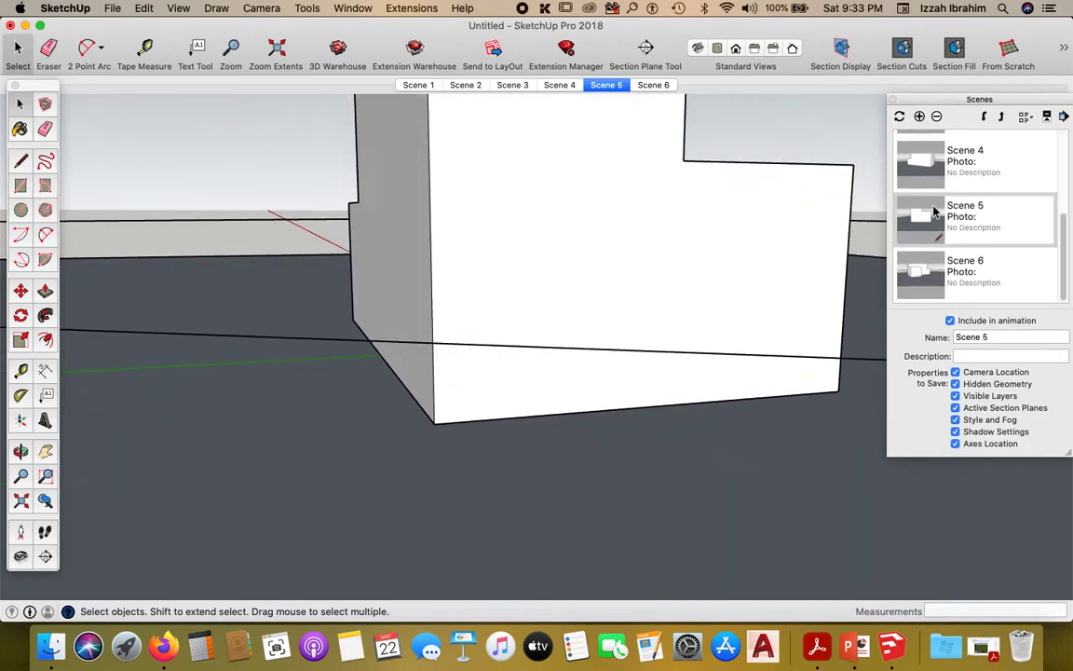
left_click(936, 115)
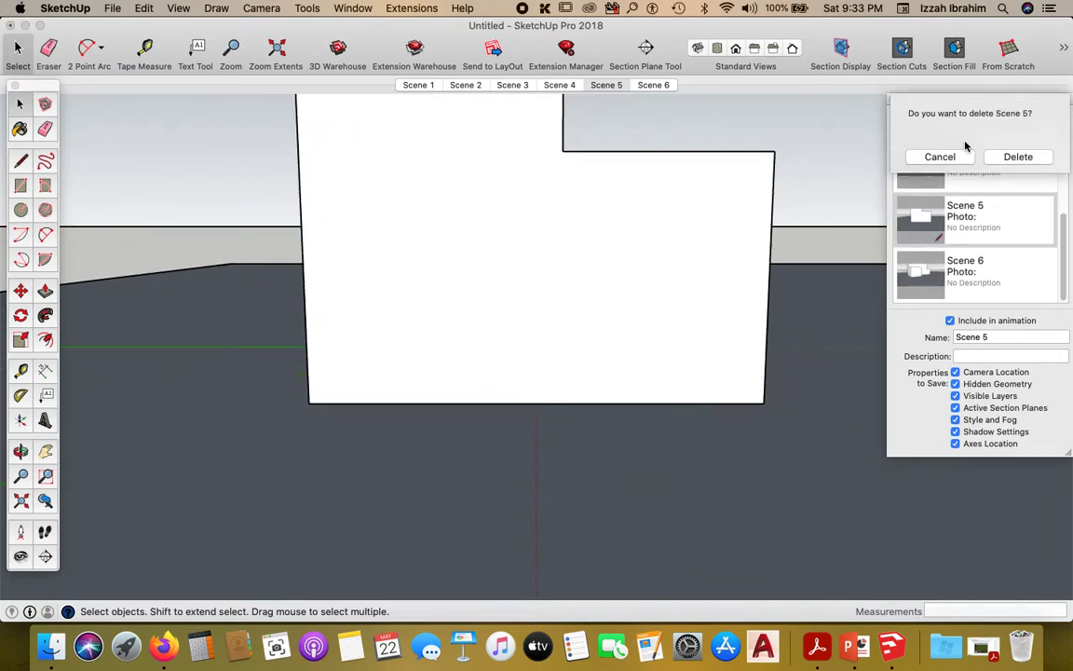
left_click(960, 160)
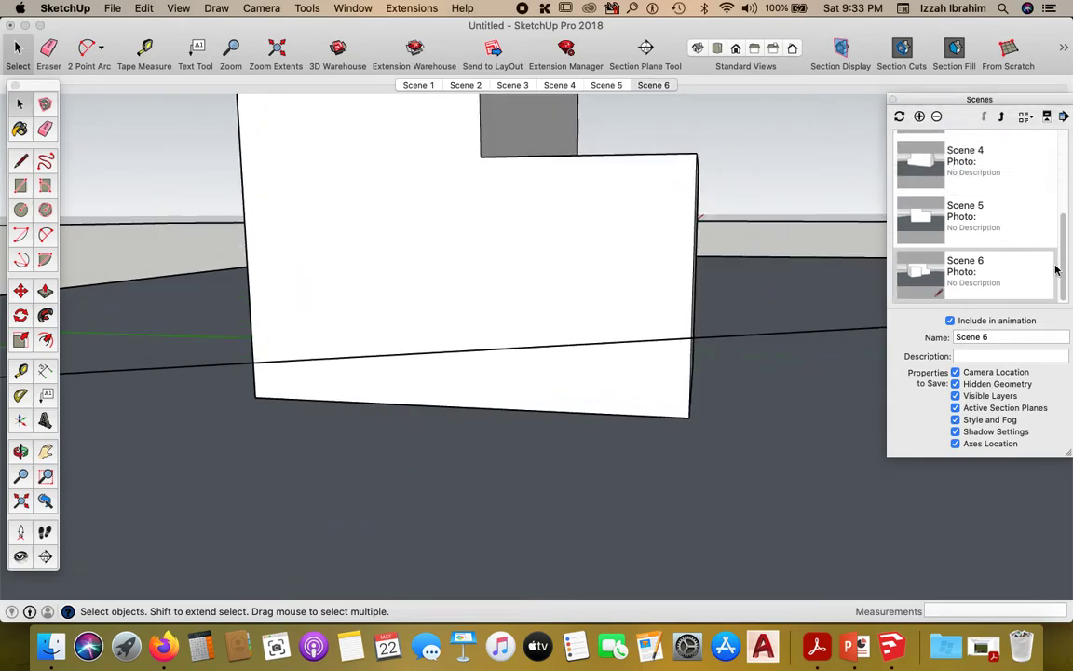
- Delete Scene 2 in the scene manager
scroll(1016, 214, "up", 5)
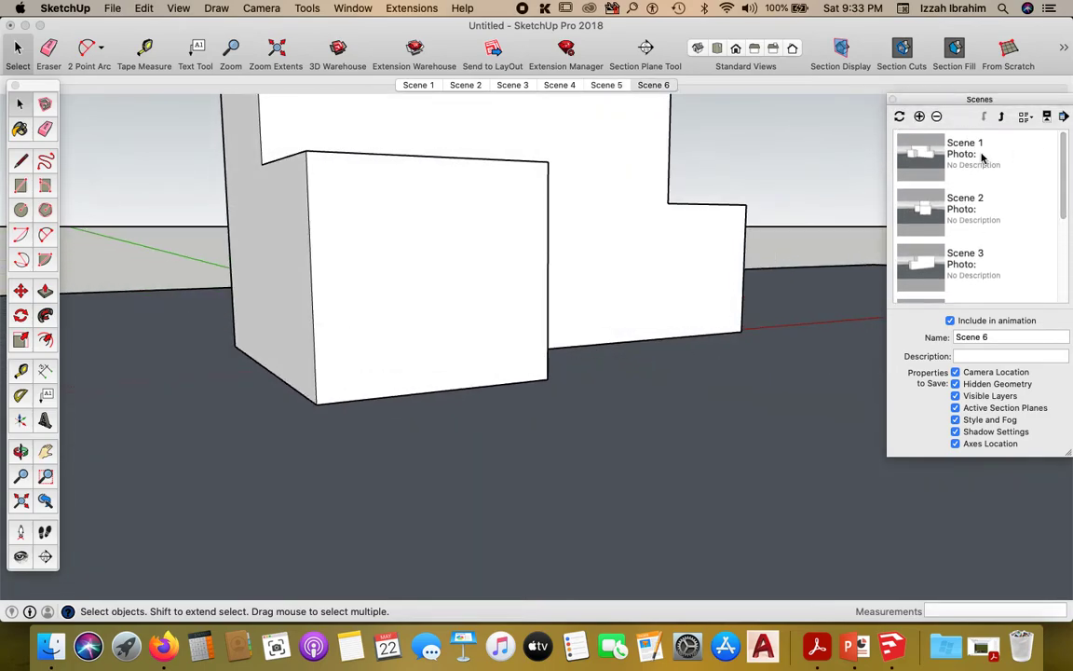
left_click(982, 158)
scroll(997, 242, "down", 5)
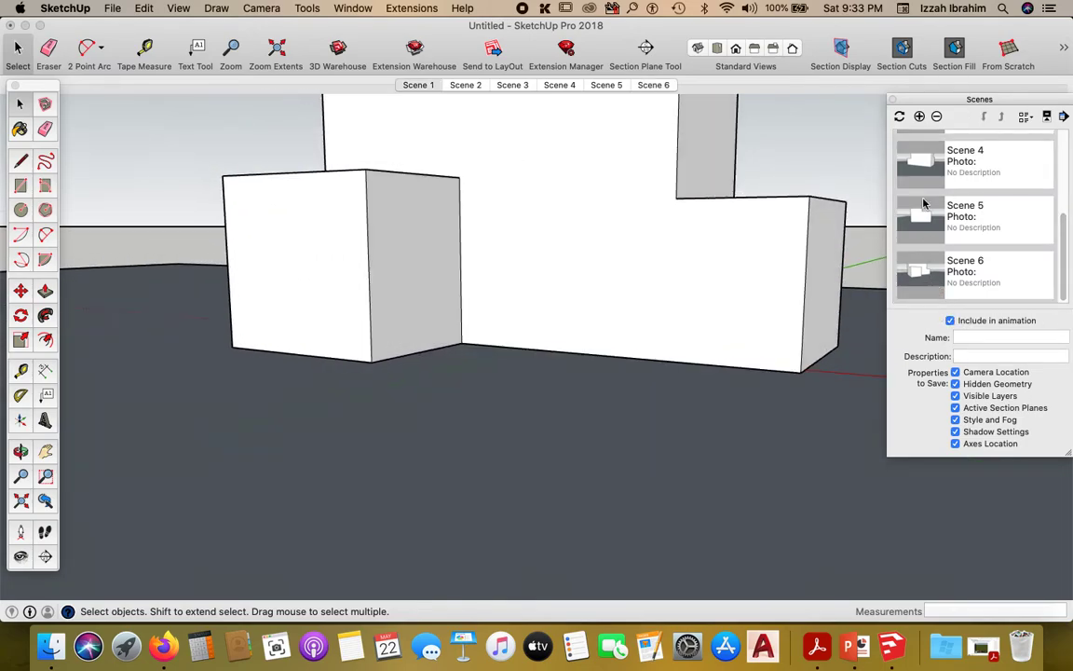
left_click(936, 115)
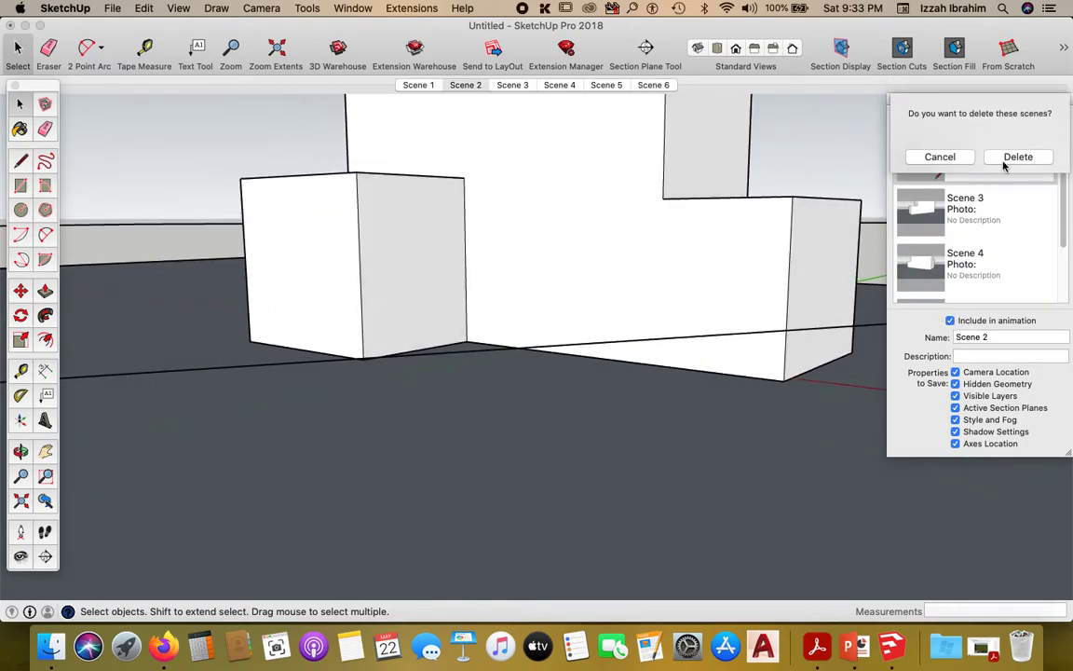
left_click(1006, 159)
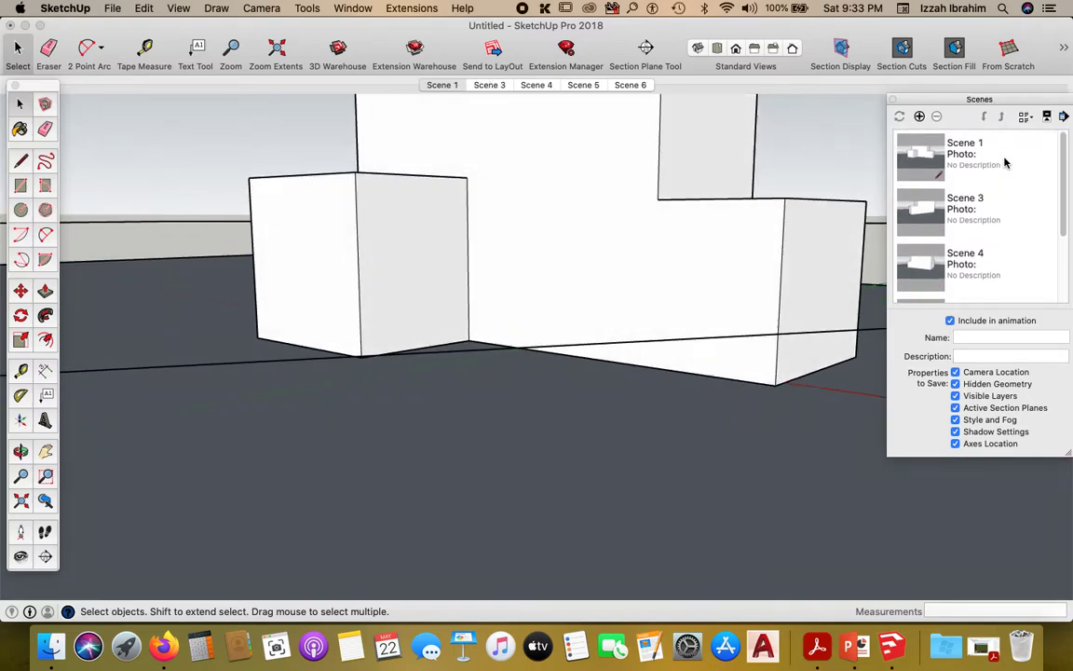
- Select Scenes 1, 3 and 4 together in the scene manager and delete them
left_click(955, 155)
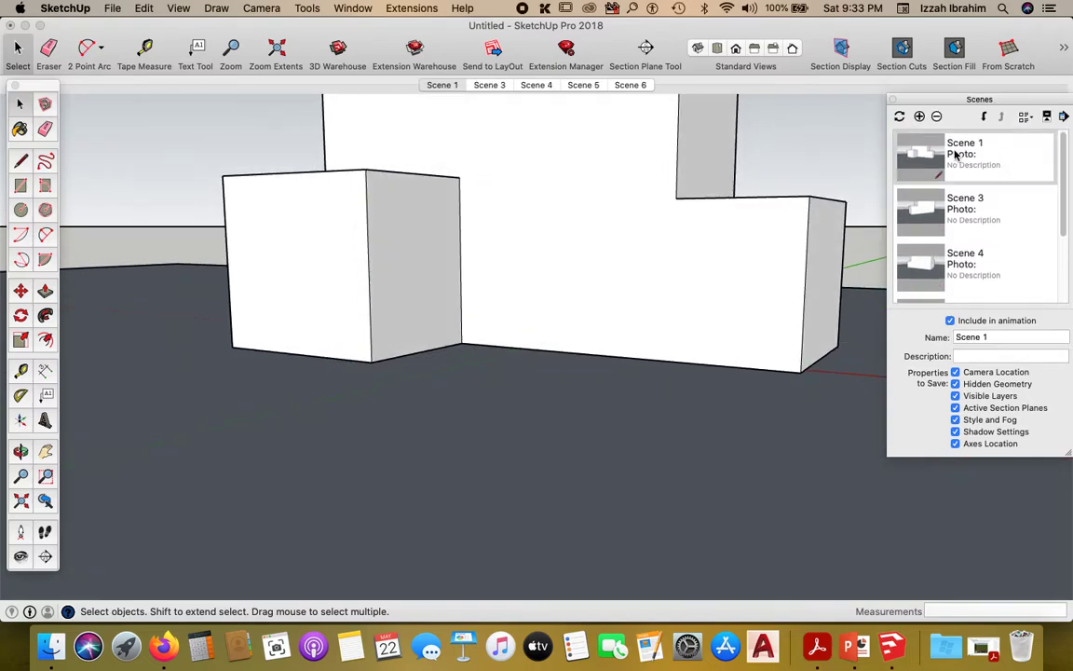
left_click(938, 262, "shift")
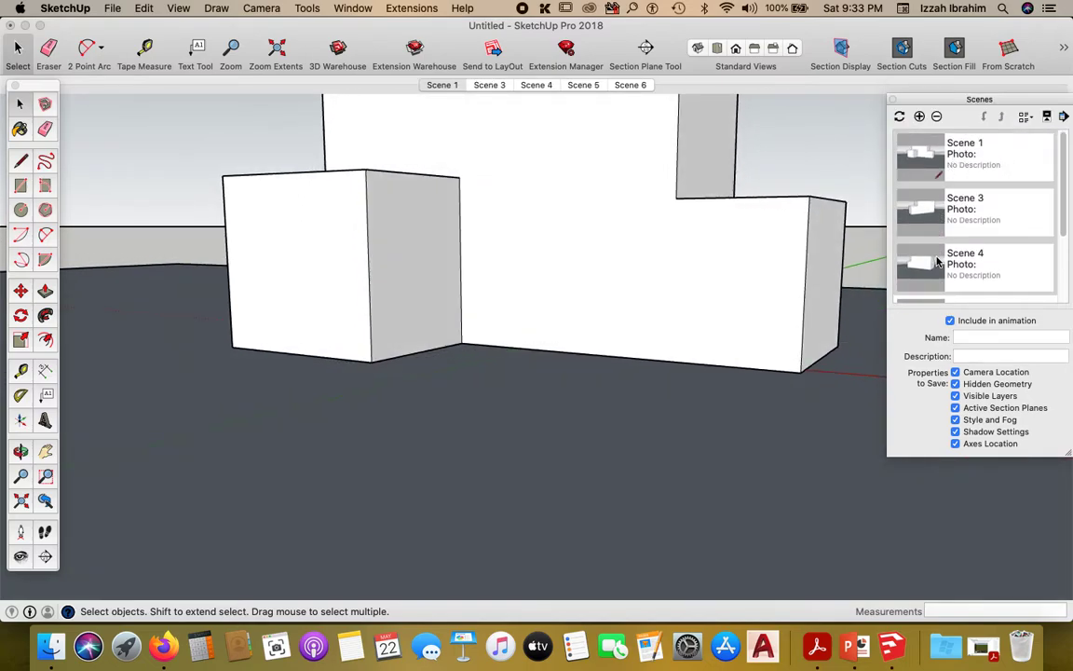
left_click(936, 116)
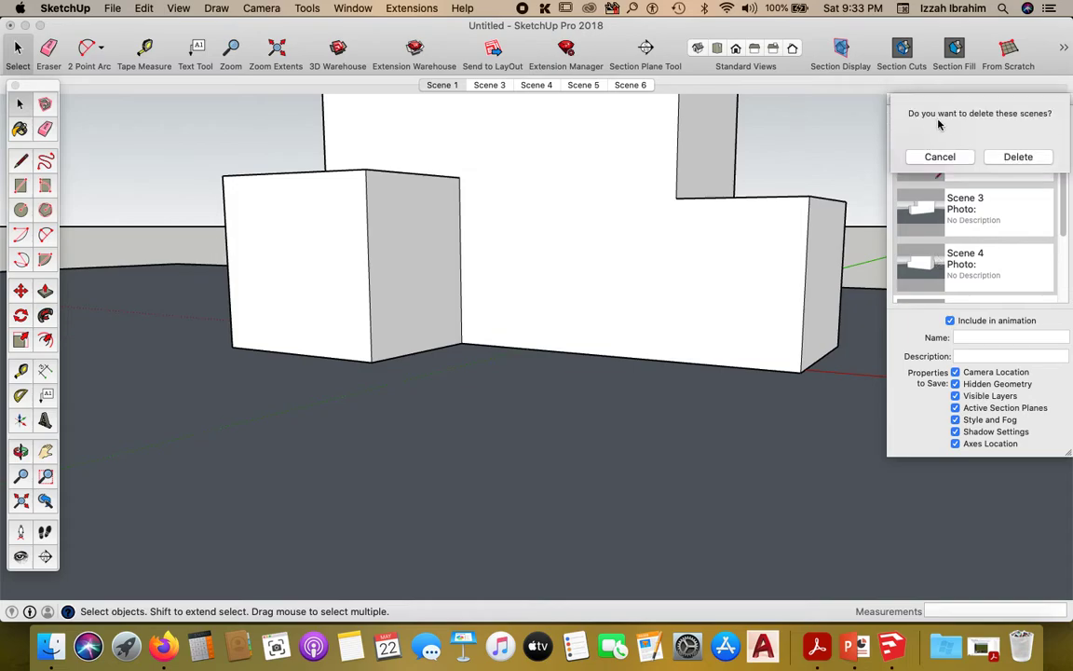
left_click(1015, 156)
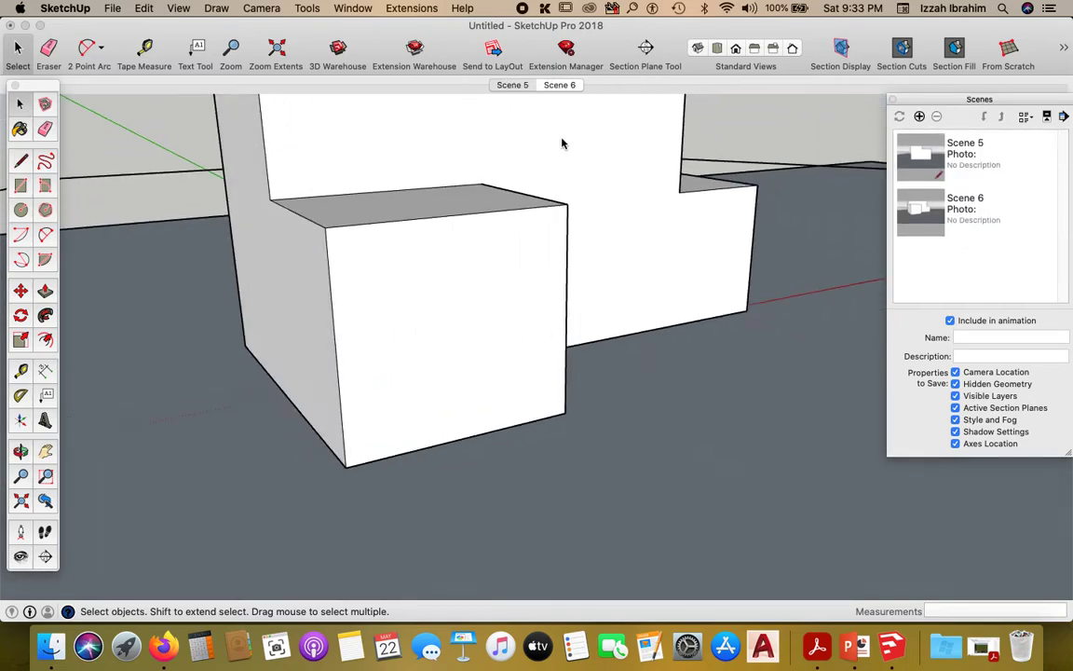
- Delete the two remaining scenes, Scene 5 and Scene 6, from the model
right_click(503, 86)
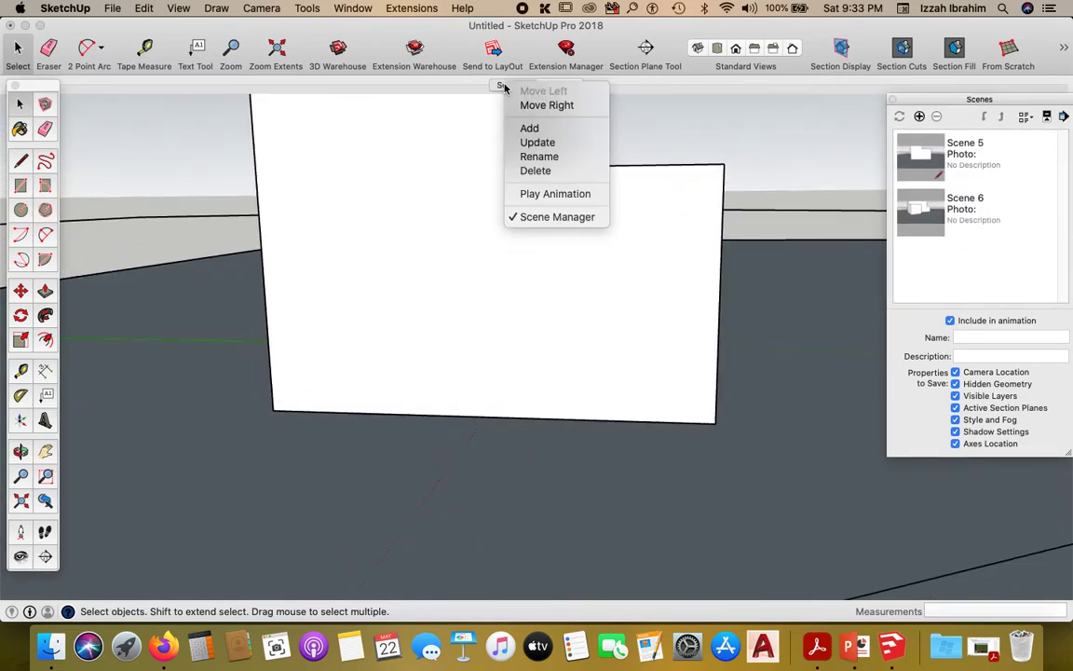
left_click(546, 168)
left_click(643, 233)
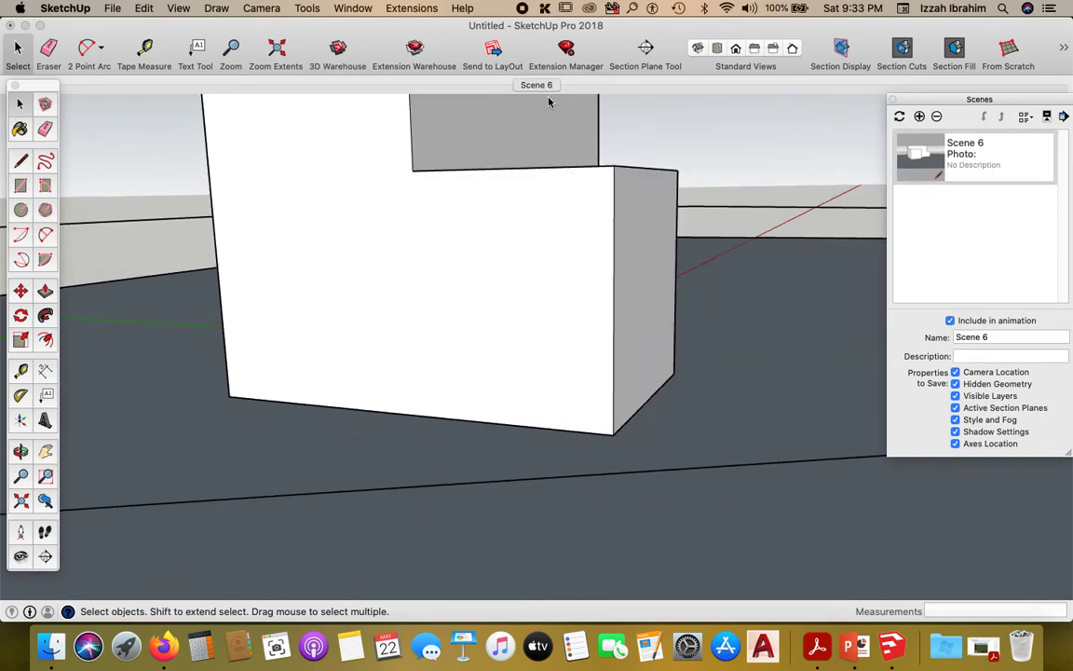
right_click(548, 88)
left_click(562, 171)
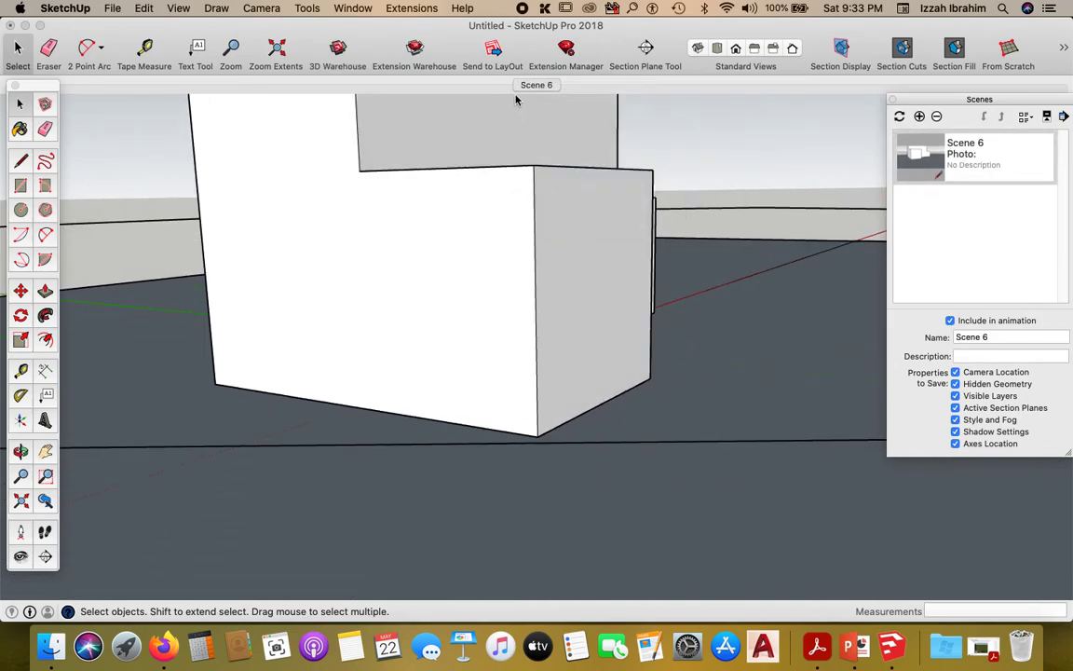
left_click(643, 232)
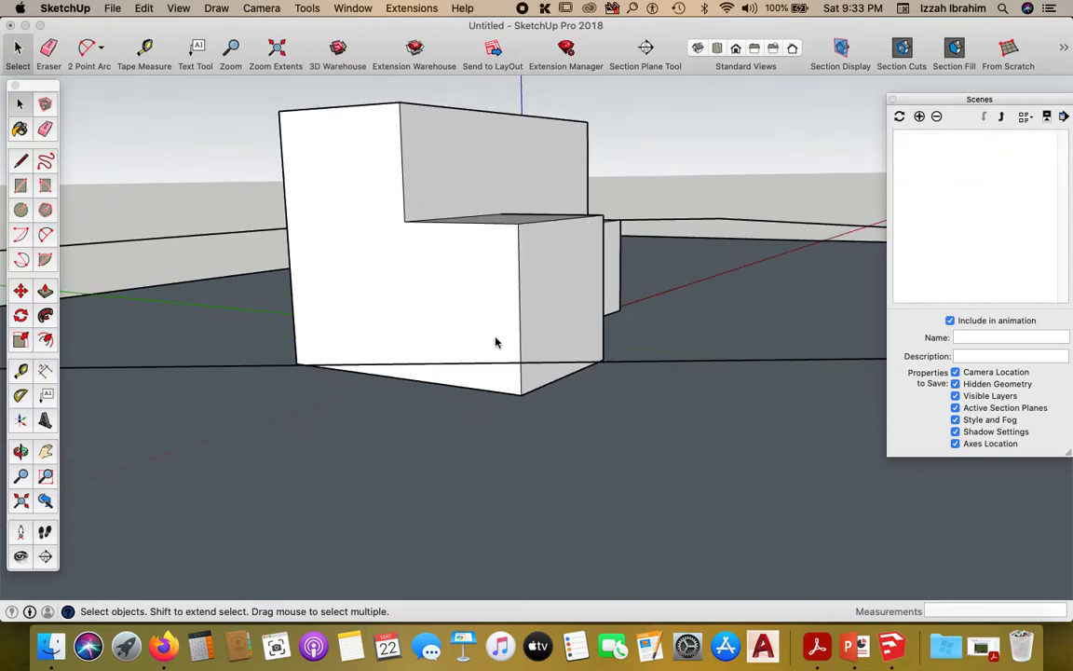
middle_click_drag(494, 253, 261, 310)
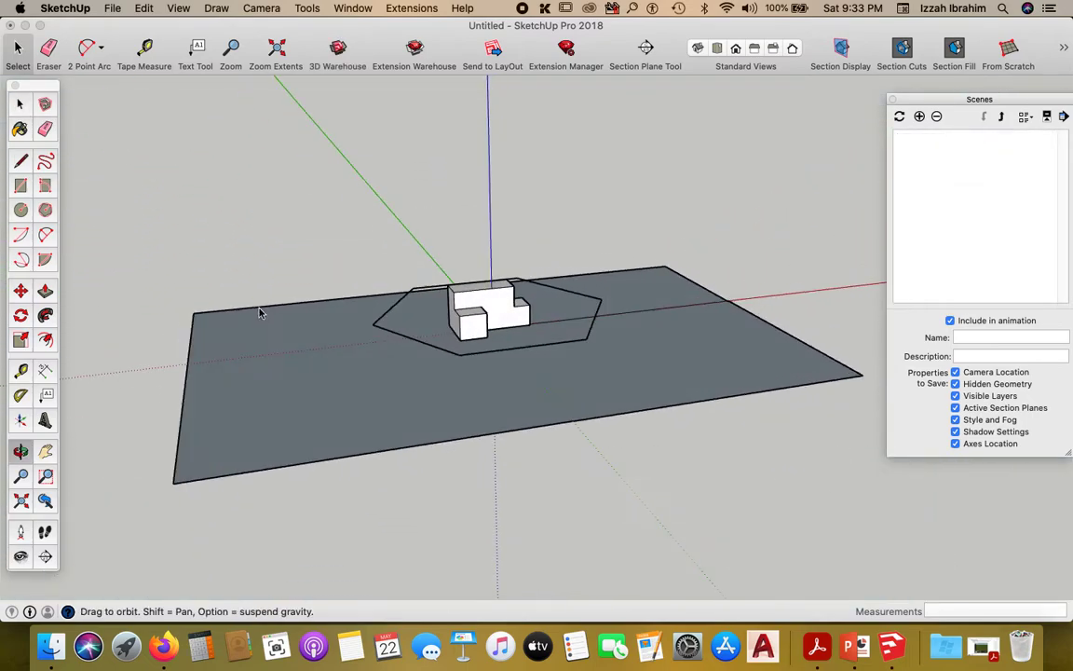
middle_click_drag(597, 271, 719, 286)
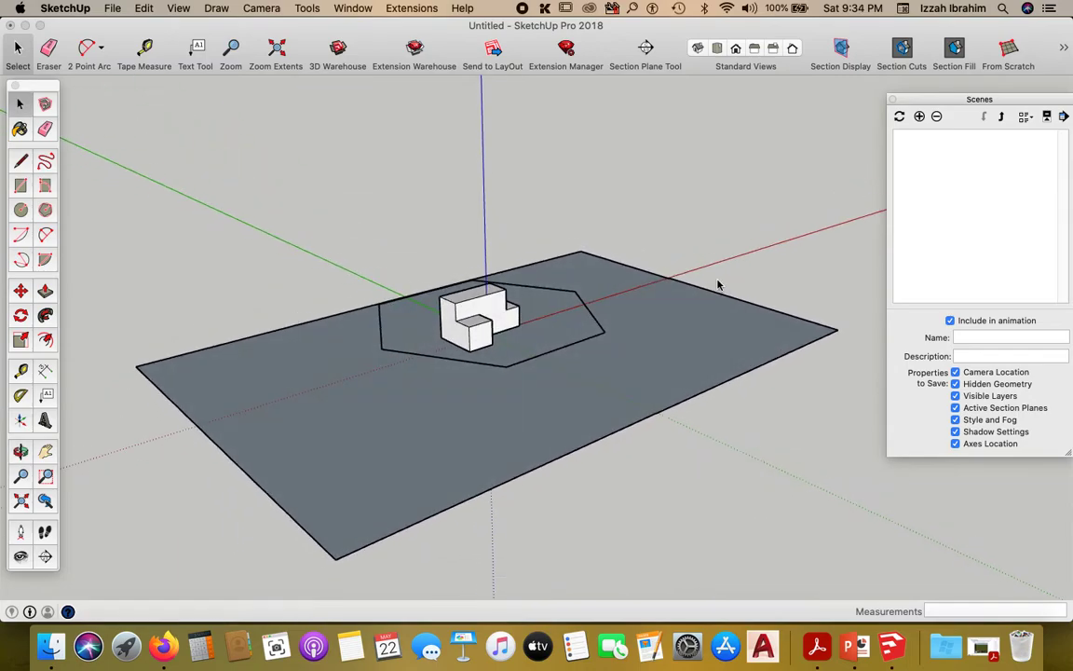
left_click(113, 9)
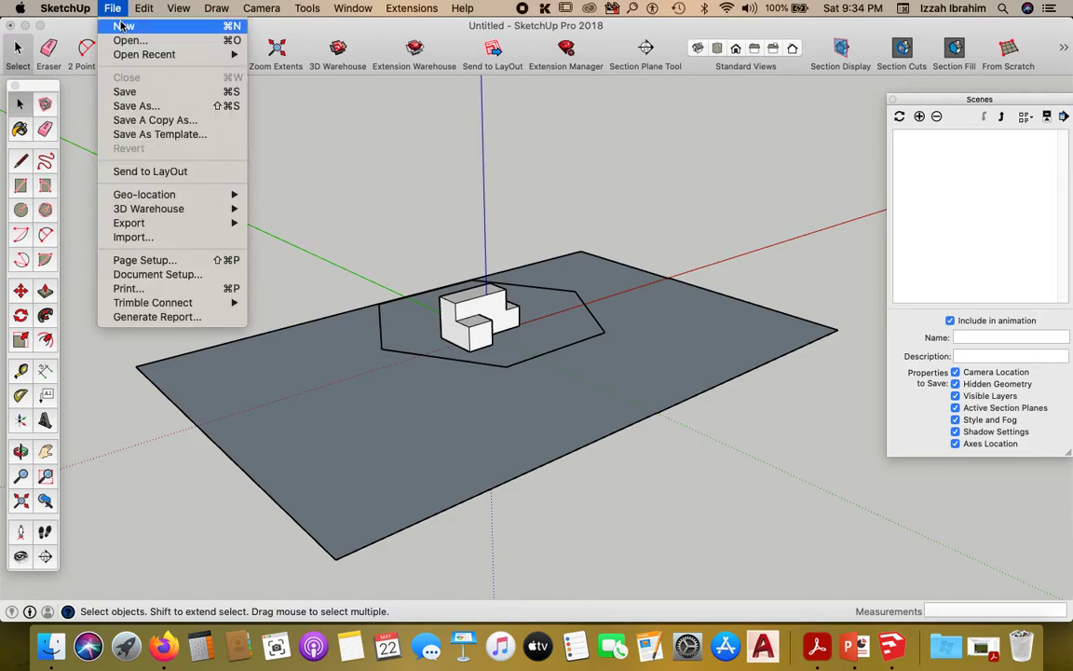
left_click(123, 40)
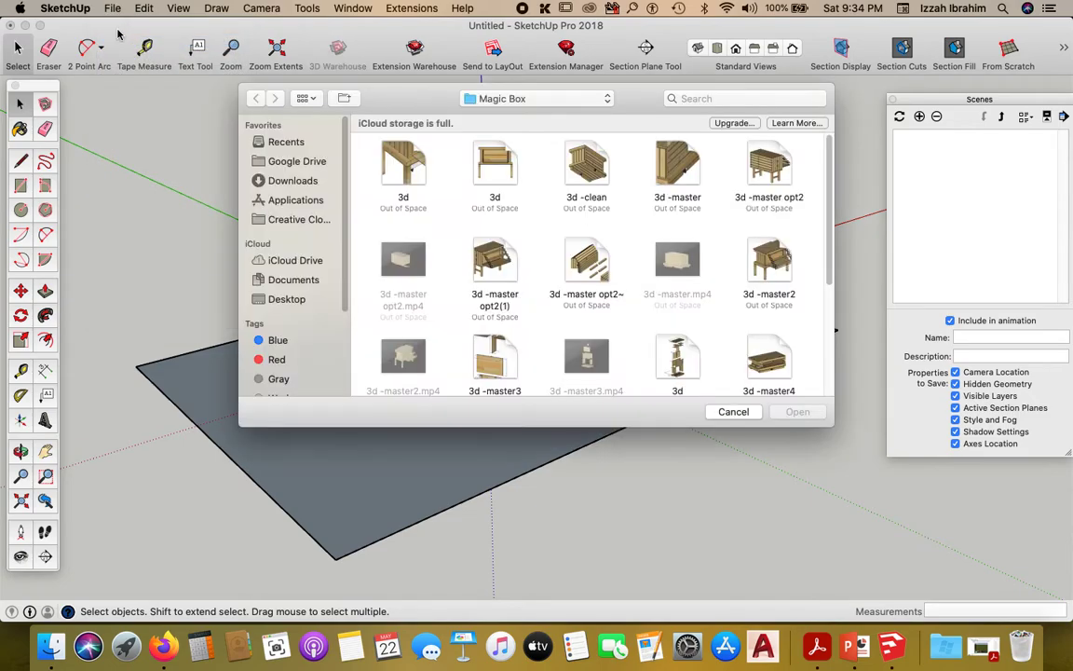
left_click(733, 411)
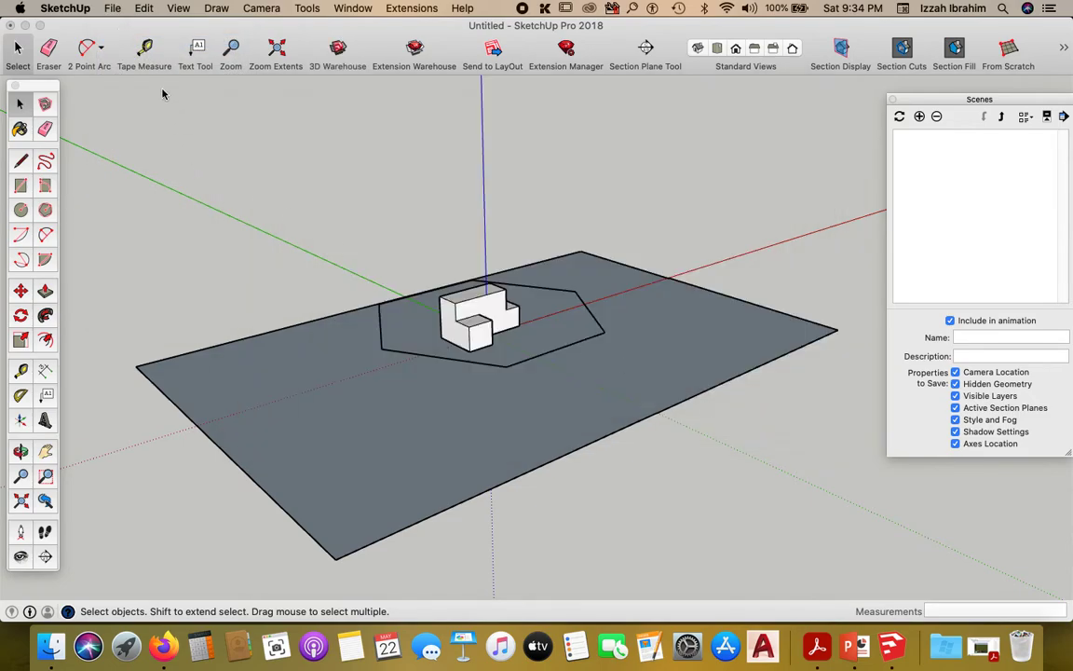
- Open the recently used model 3D BILIK KP~
left_click(121, 10)
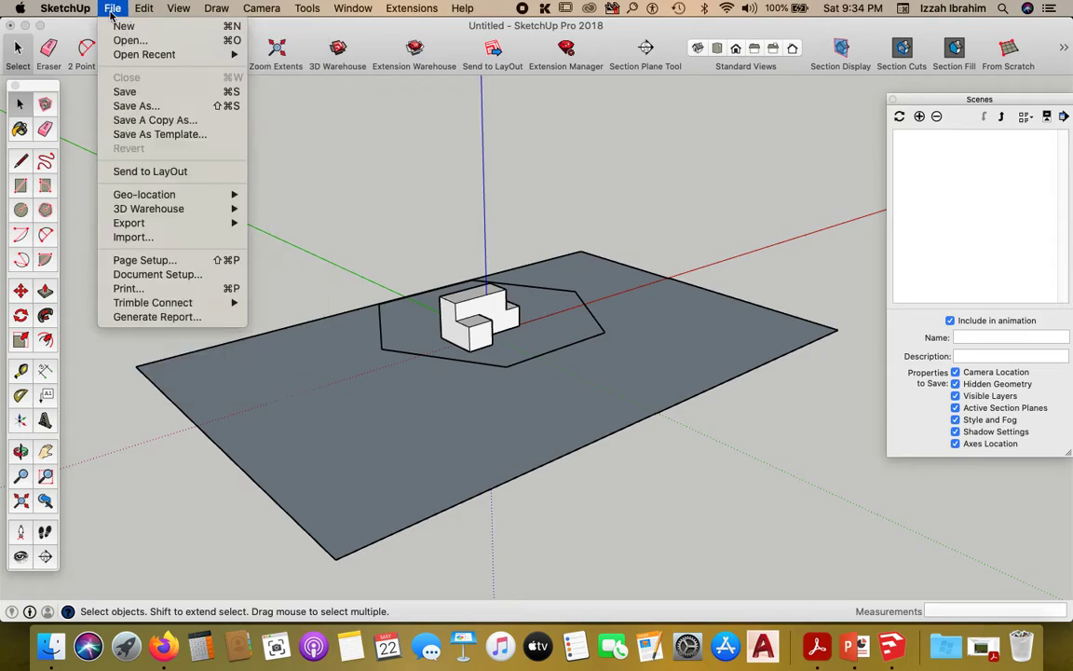
mouse_move(144, 55)
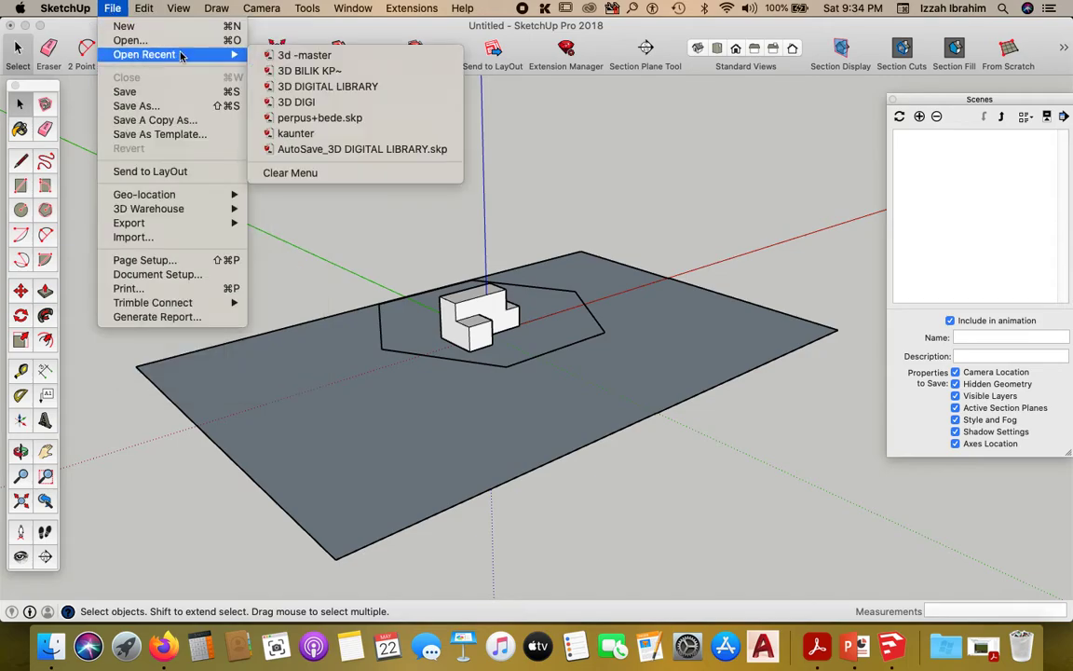
left_click(310, 76)
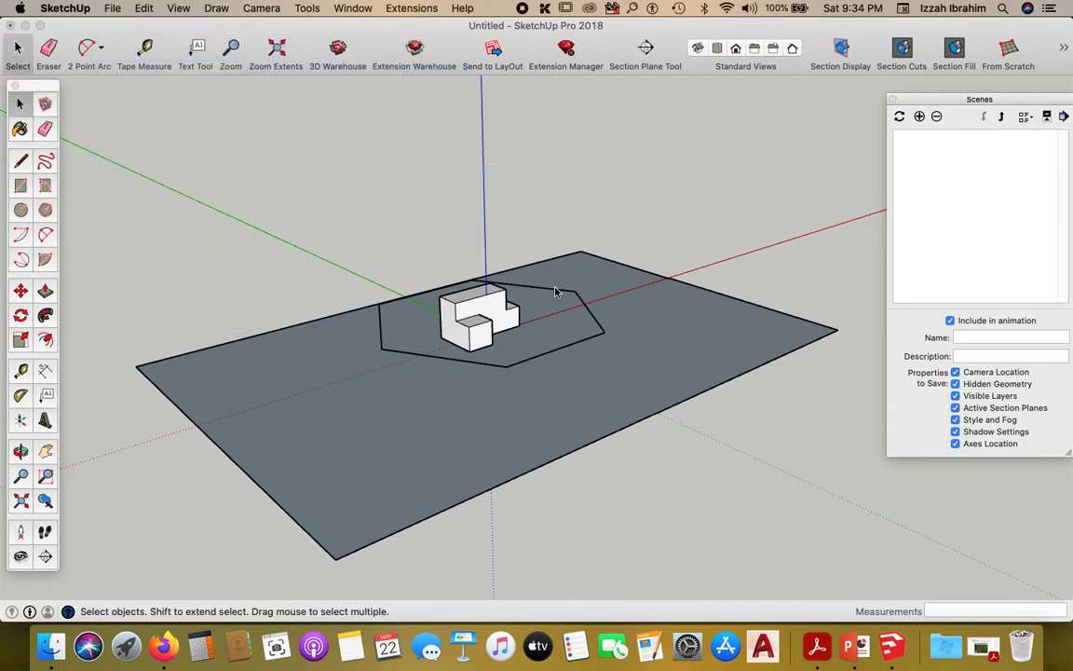
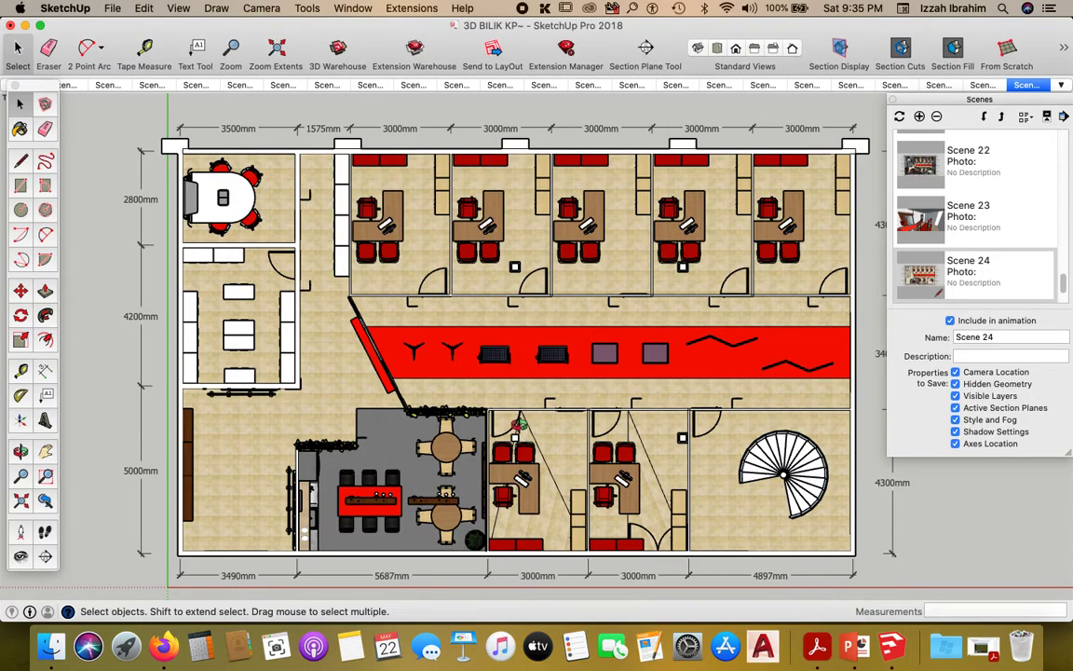
- Orbit around the office model and inspect its rooms, furniture and front facade from several angles
key("o")
left_click_drag(524, 436, 594, 201)
middle_click_drag(594, 200, 808, 357)
left_click_drag(807, 357, 451, 421)
middle_click_drag(452, 421, 559, 445)
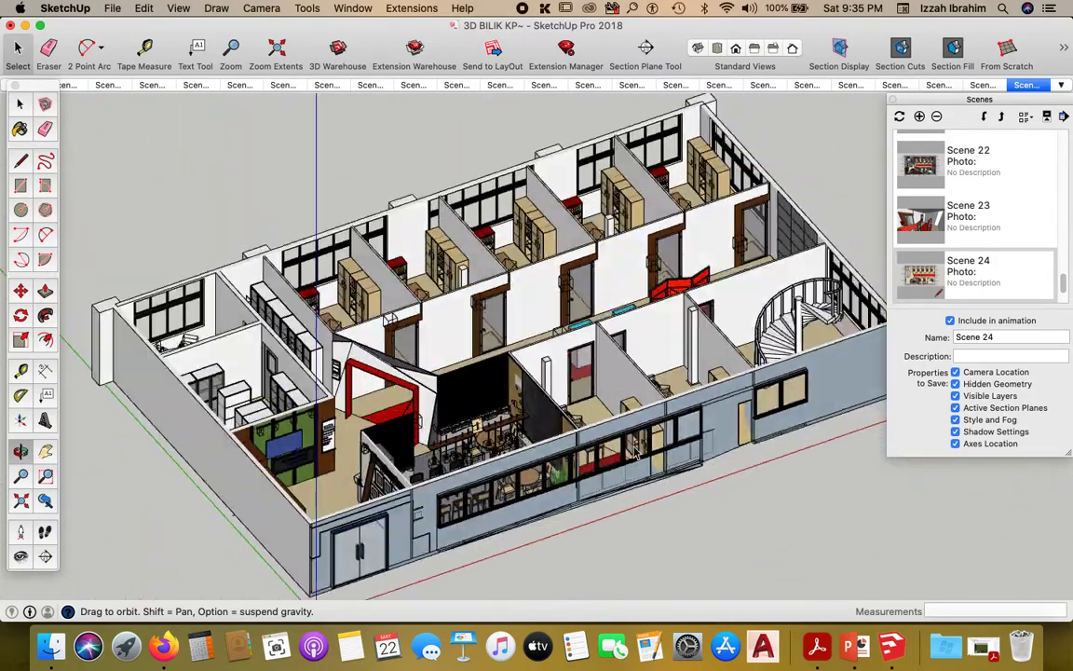
scroll(601, 344, "down", 4)
middle_click_drag(608, 343, 272, 473)
scroll(362, 140, "up", 6)
scroll(386, 274, "up", 3)
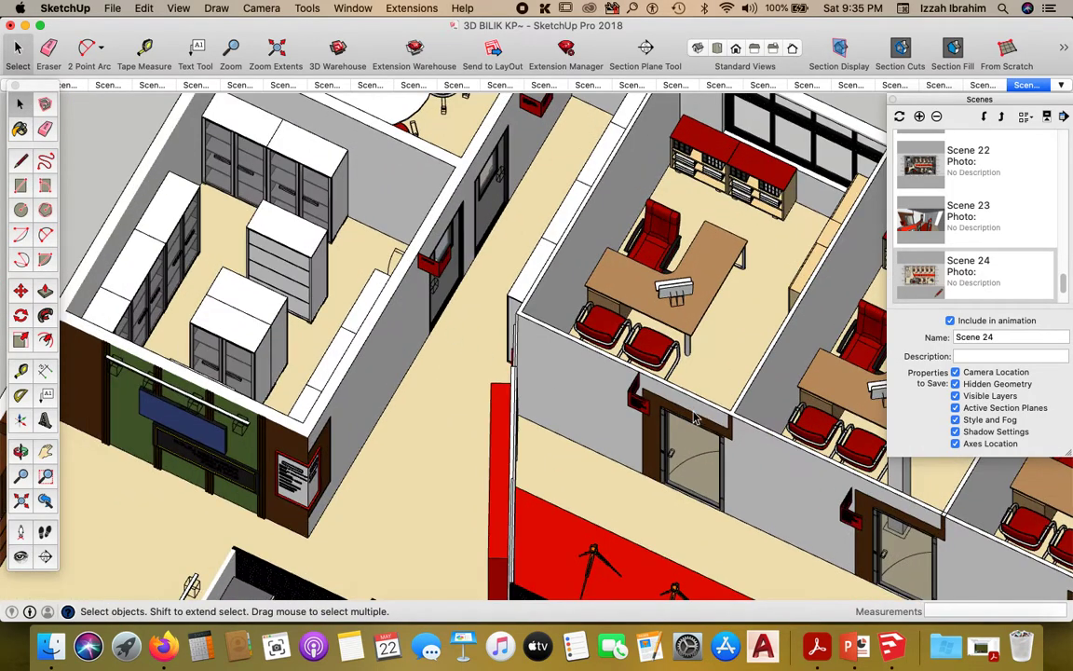
scroll(549, 253, "down", 2)
middle_click_drag(548, 401, 635, 244)
middle_click_drag(378, 335, 463, 326)
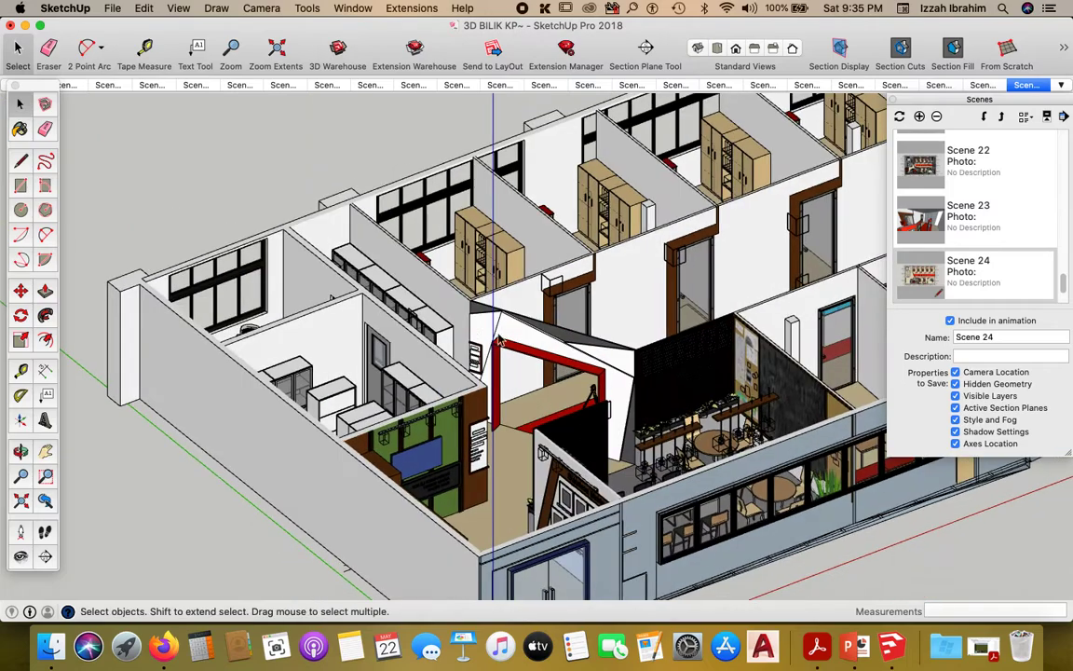
scroll(459, 326, "down", 4)
- Move the floating tool palette clear of the scene tabs and switch to Scene 1
left_click_drag(19, 85, 45, 168)
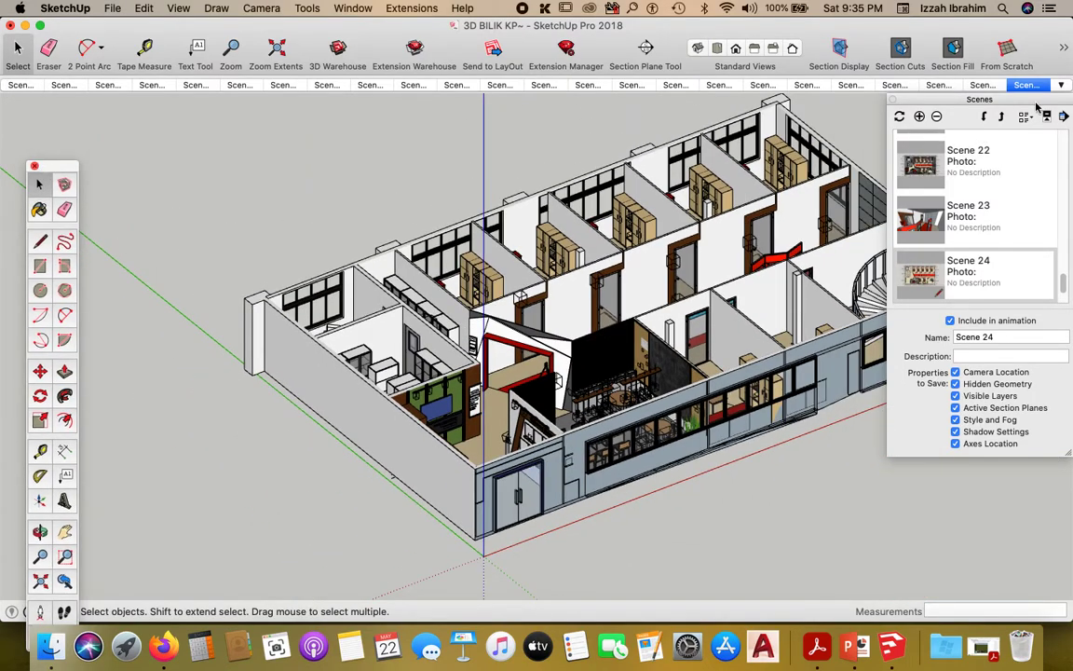
left_click(1061, 85)
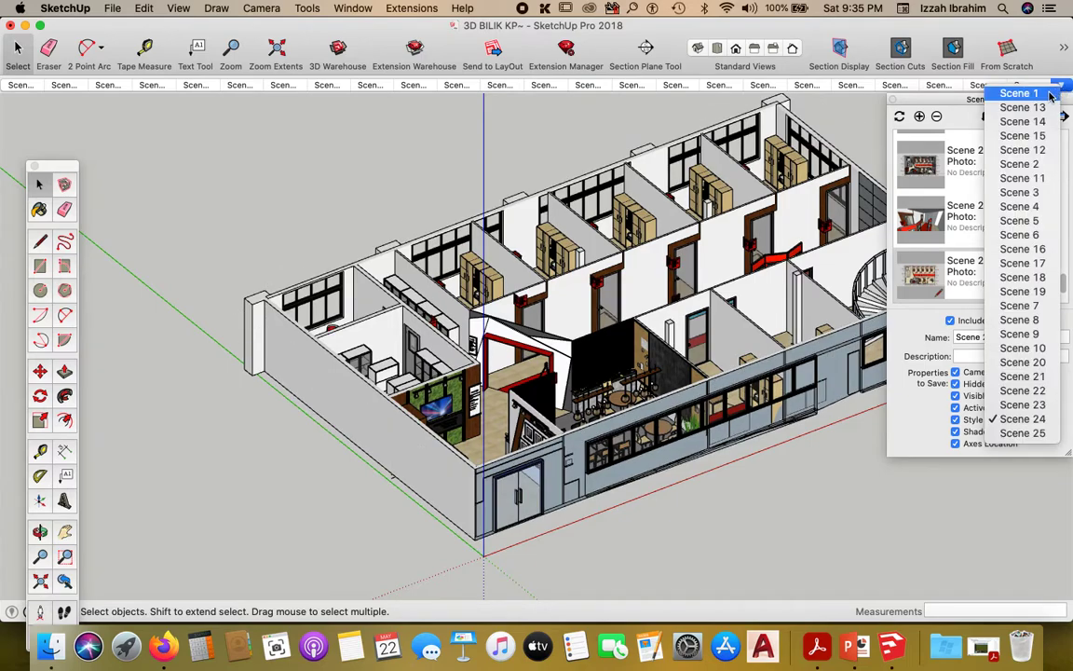
left_click(1046, 97)
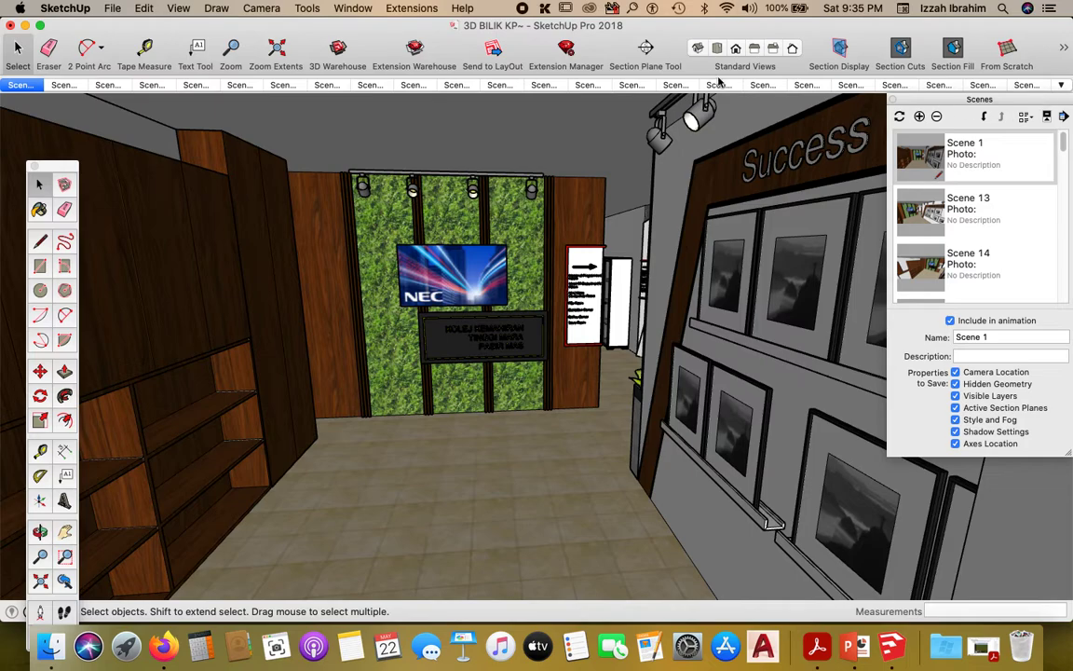
- Rename Scene 1 as "entrance"
right_click(11, 86)
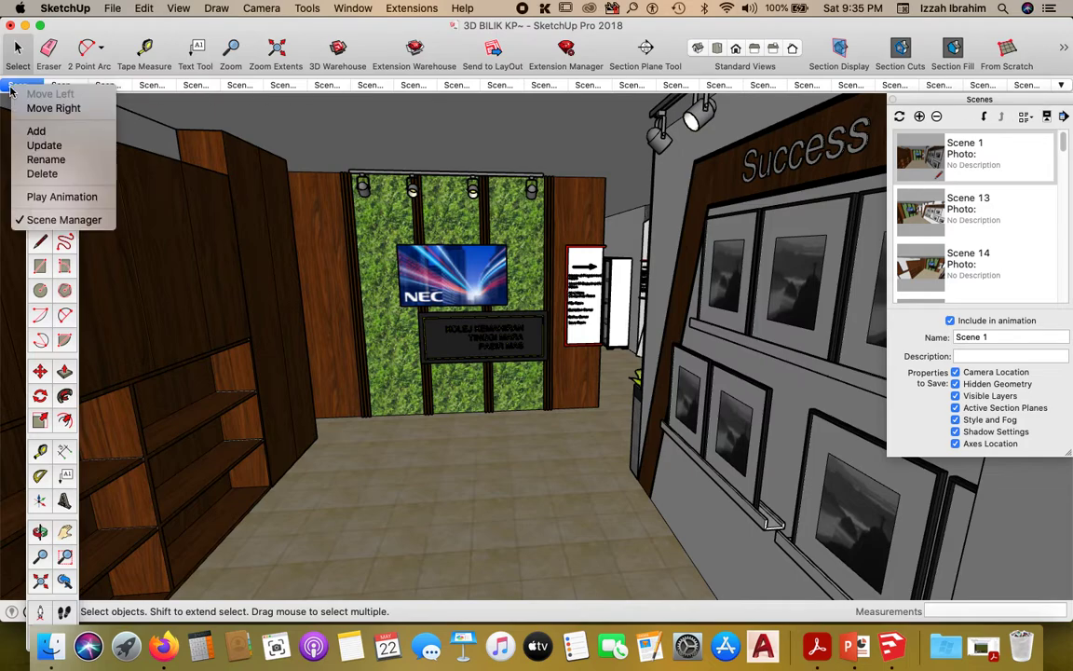
left_click(43, 146)
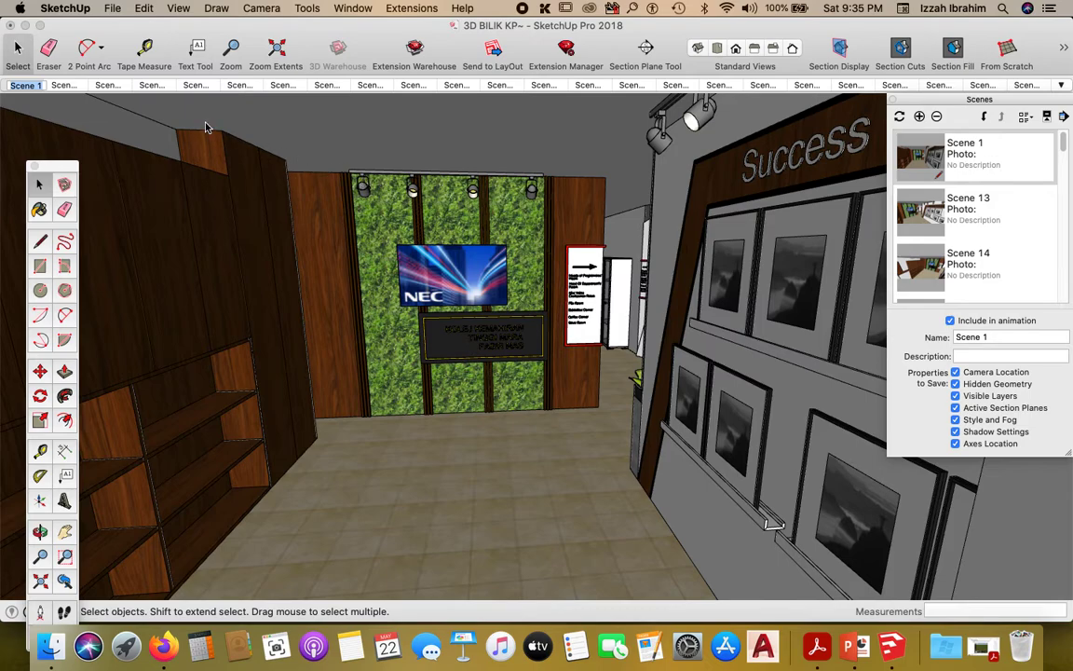
type("entrance")
key("Return")
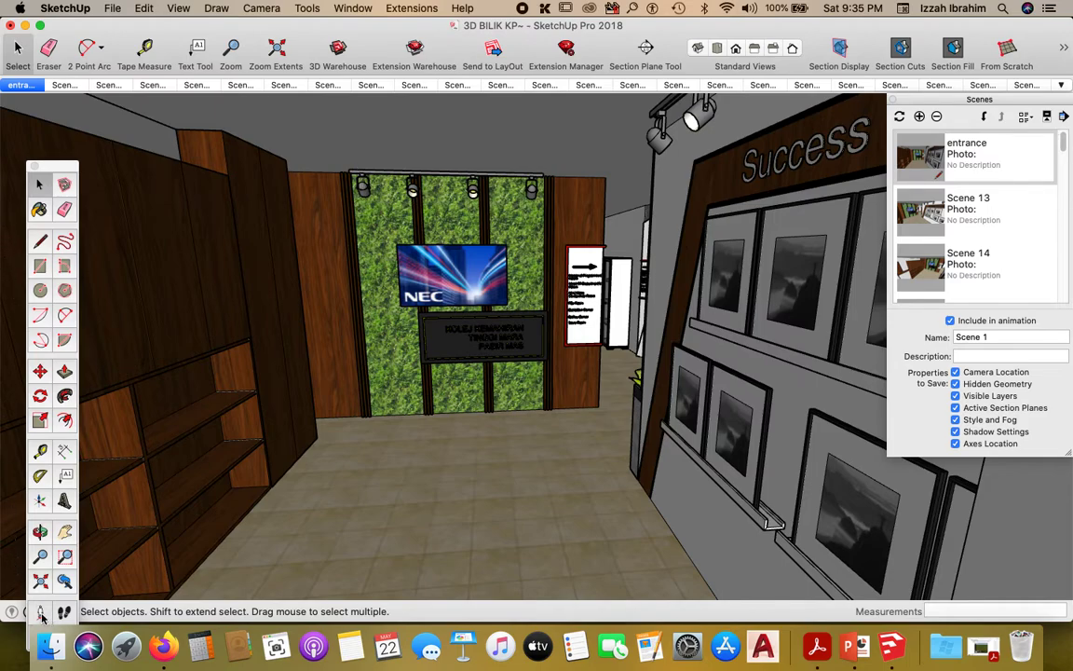
- Walk through the entrance with the Walk tool, past the green feature wall towards the directory sign
scroll(414, 466, "down", 8)
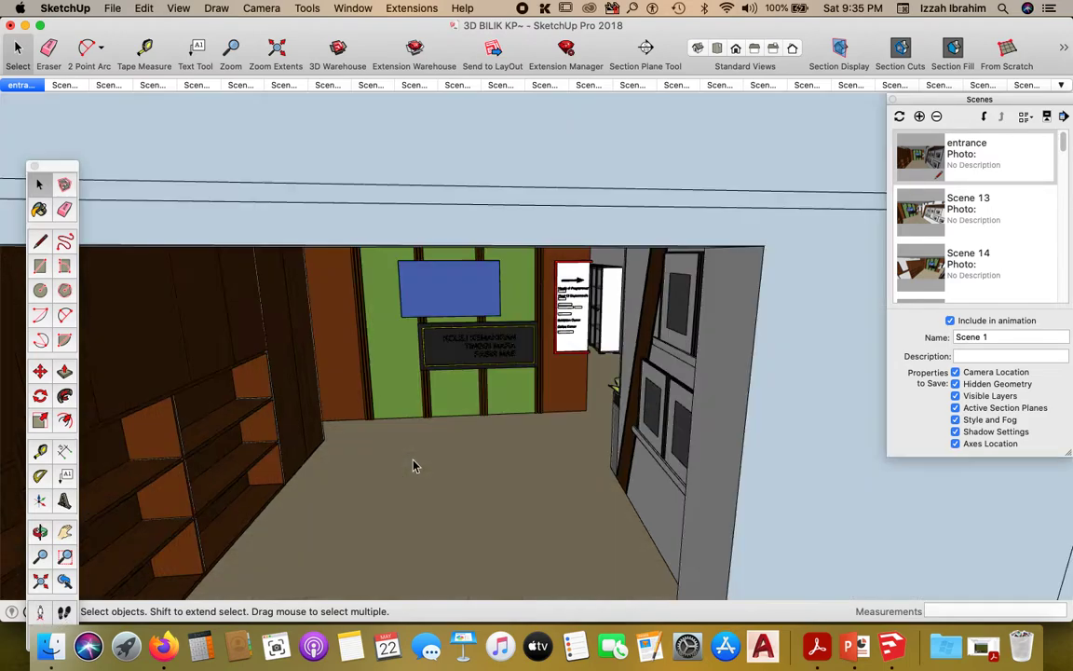
scroll(331, 570, "up", 8)
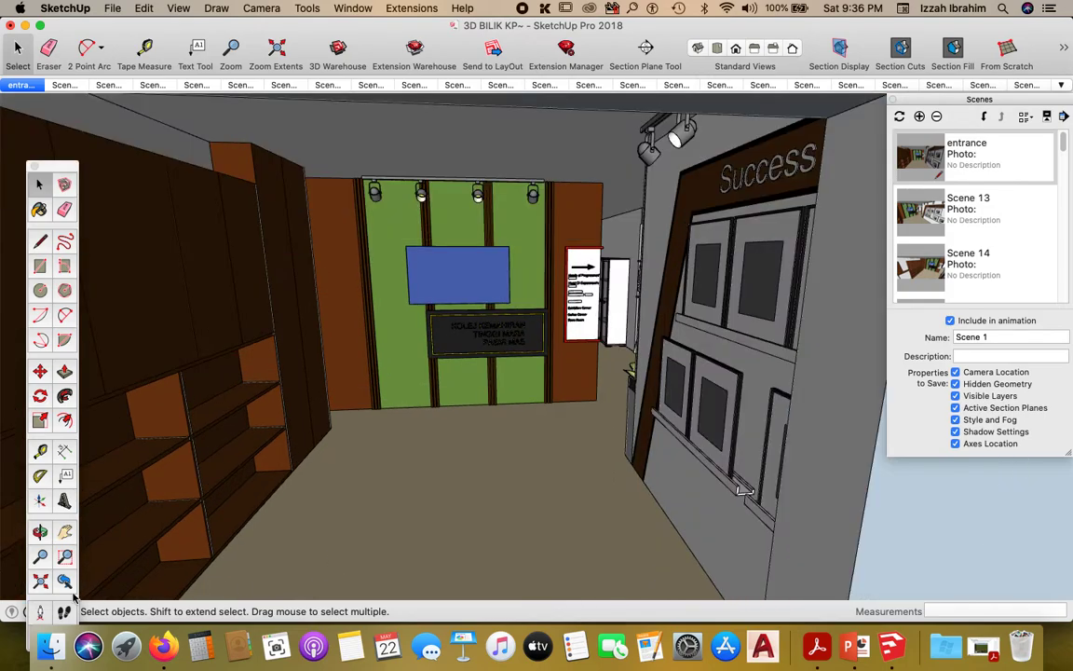
key("w")
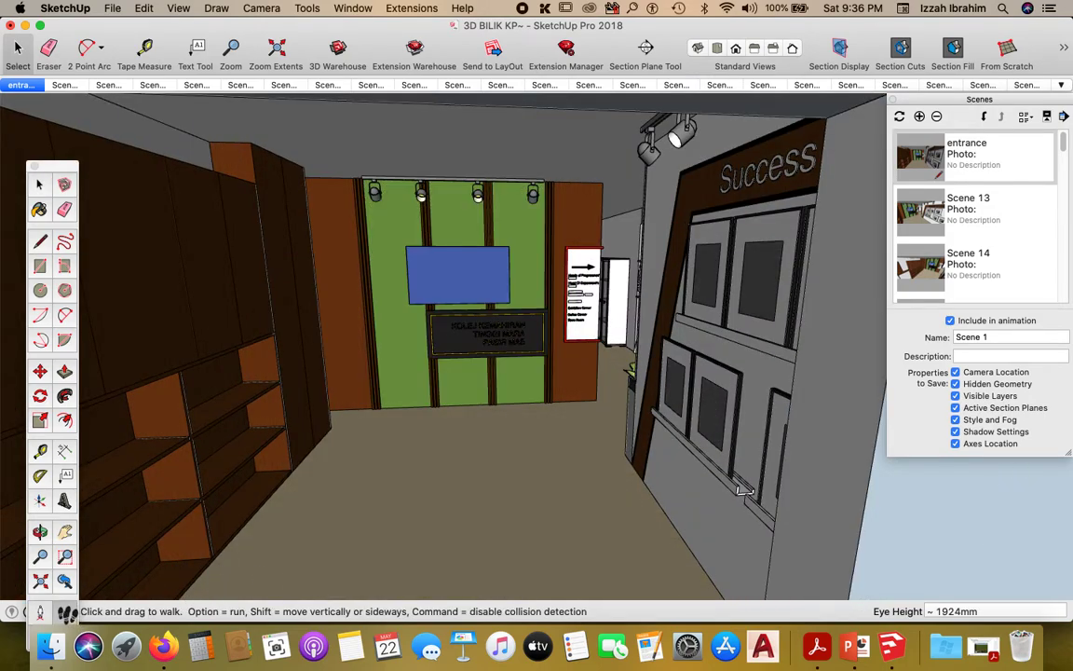
left_click_drag(280, 585, 306, 530)
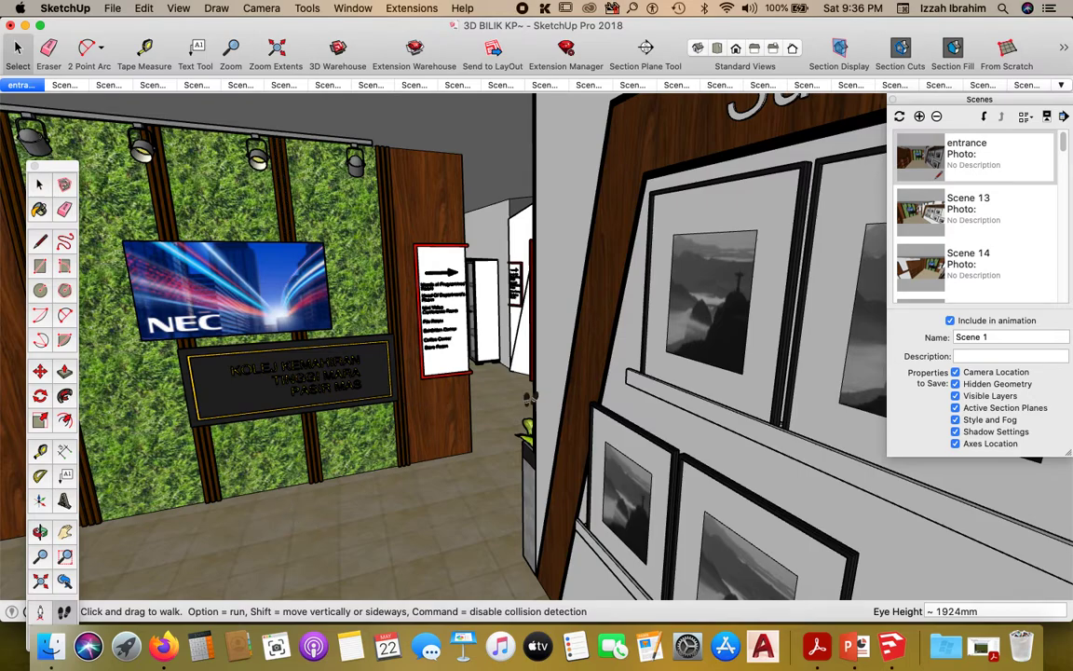
left_click_drag(686, 402, 584, 426)
scroll(158, 521, "up", 3)
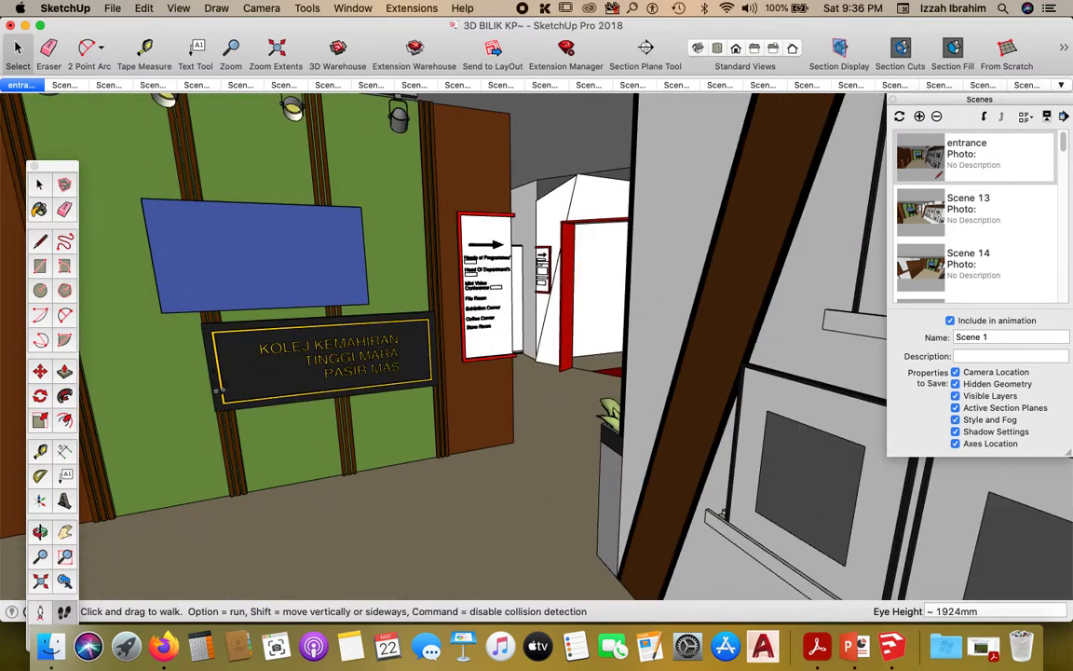
scroll(221, 391, "down", 2)
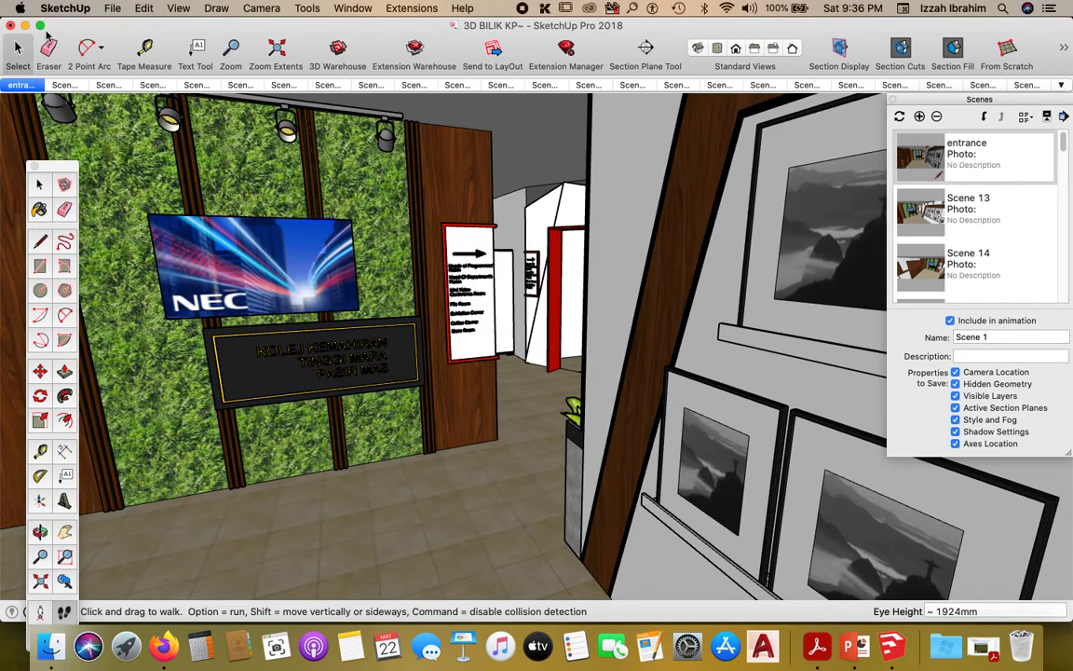
- Widen the camera's field of view to about 107 degrees and bring it back to about 87 degrees
left_click(175, 8)
mouse_move(216, 9)
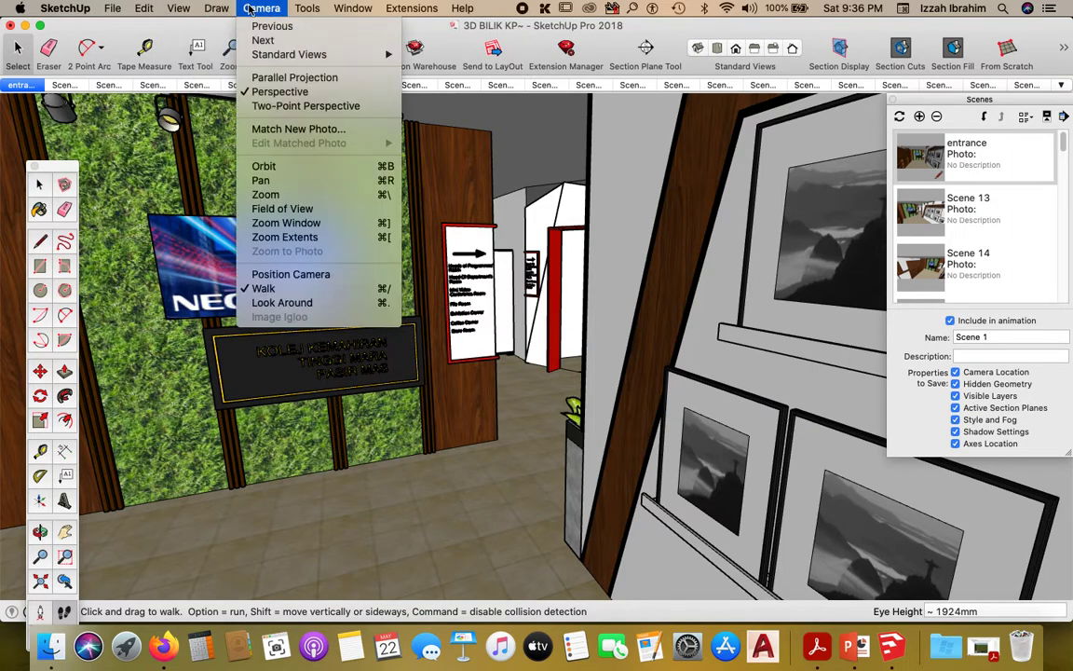
left_click(303, 212)
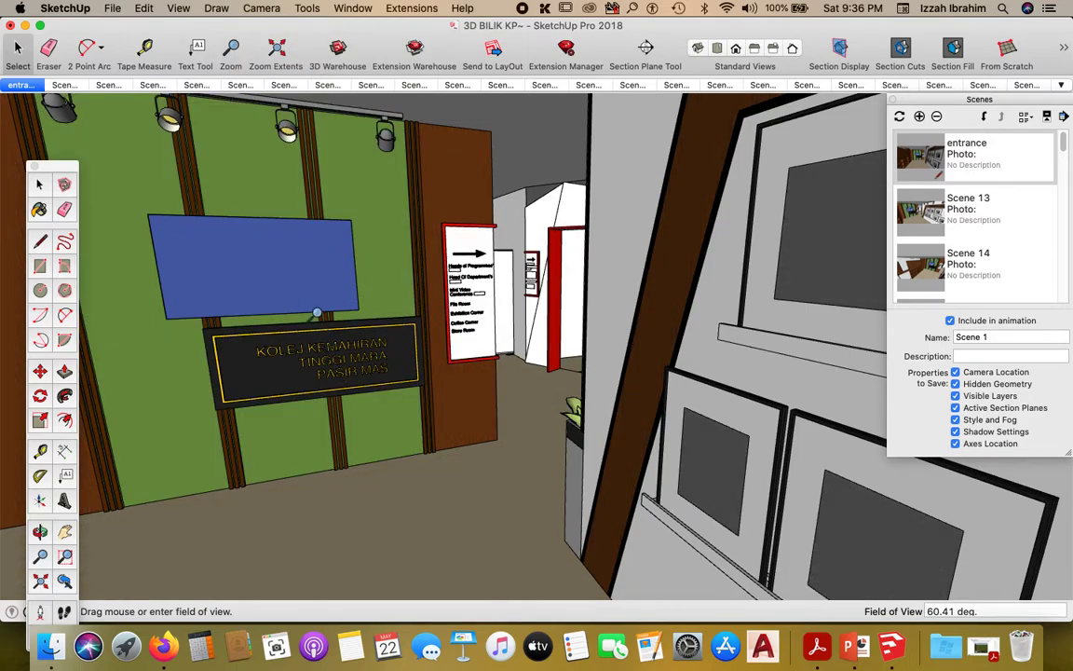
left_click_drag(283, 282, 382, 497)
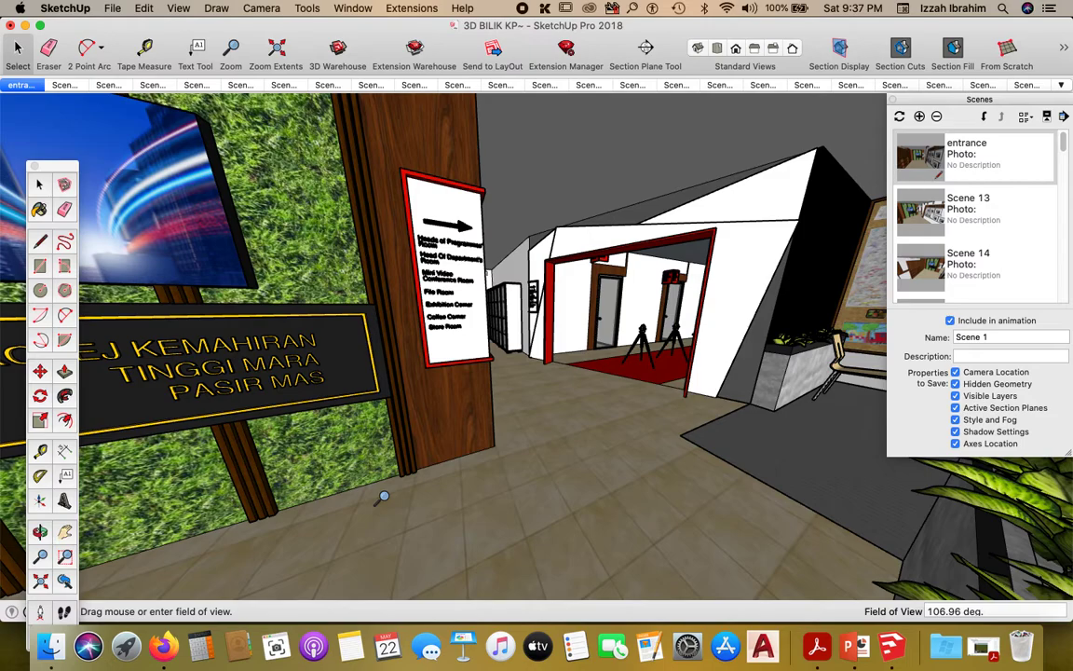
left_click_drag(309, 364, 299, 313)
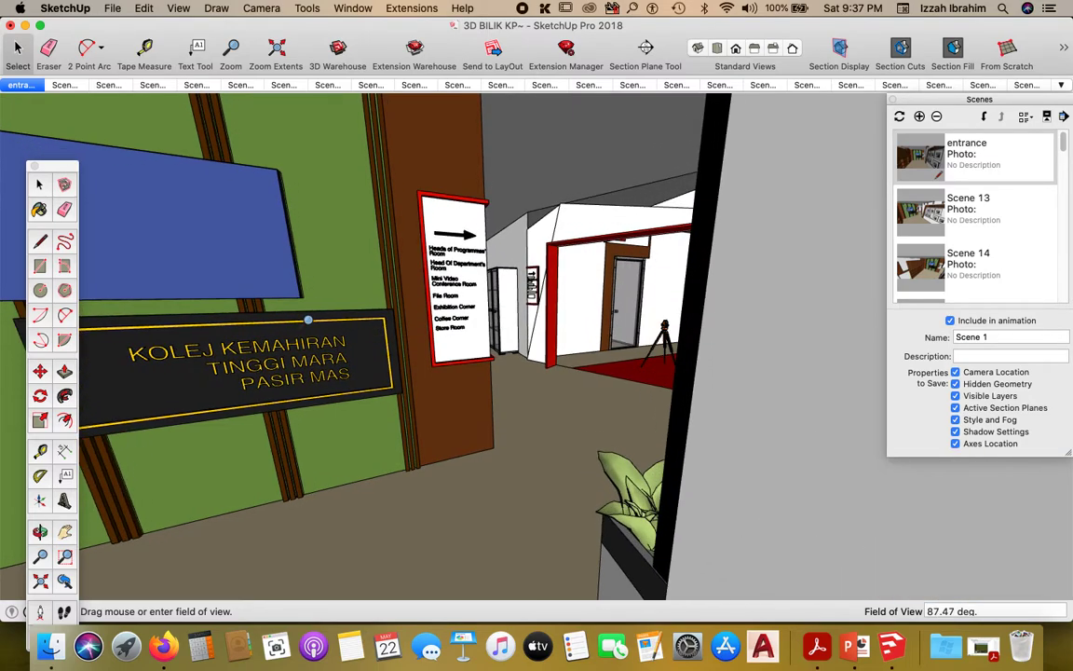
- Orbit the view towards the coffee corner, reposition the tool palette and turn the camera slightly with Look Around
left_click(40, 533)
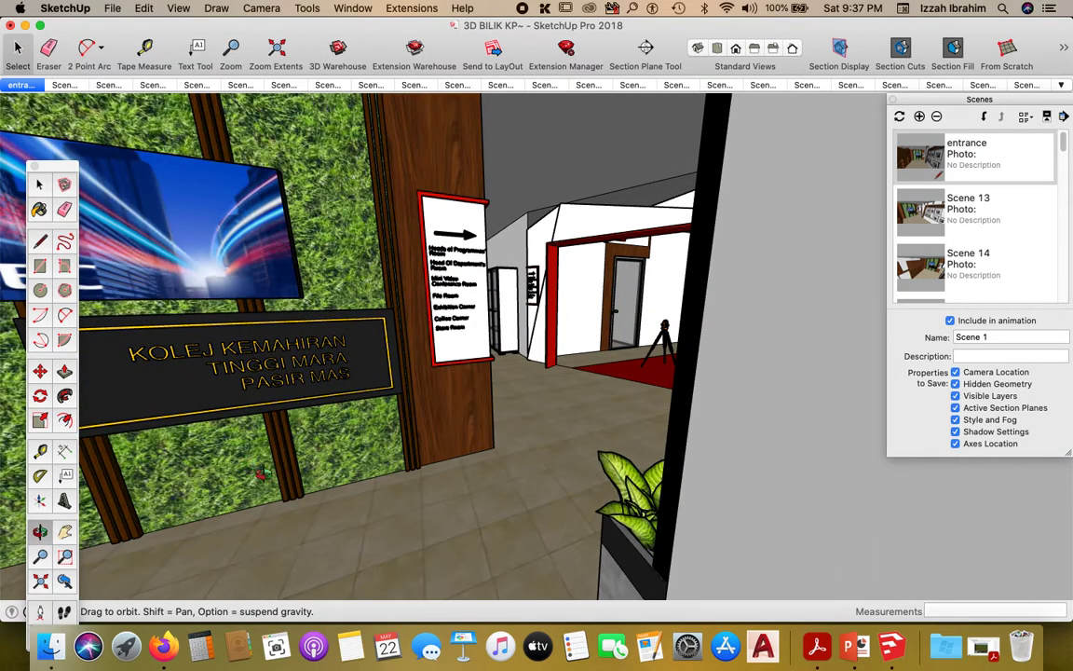
left_click_drag(265, 476, 354, 465)
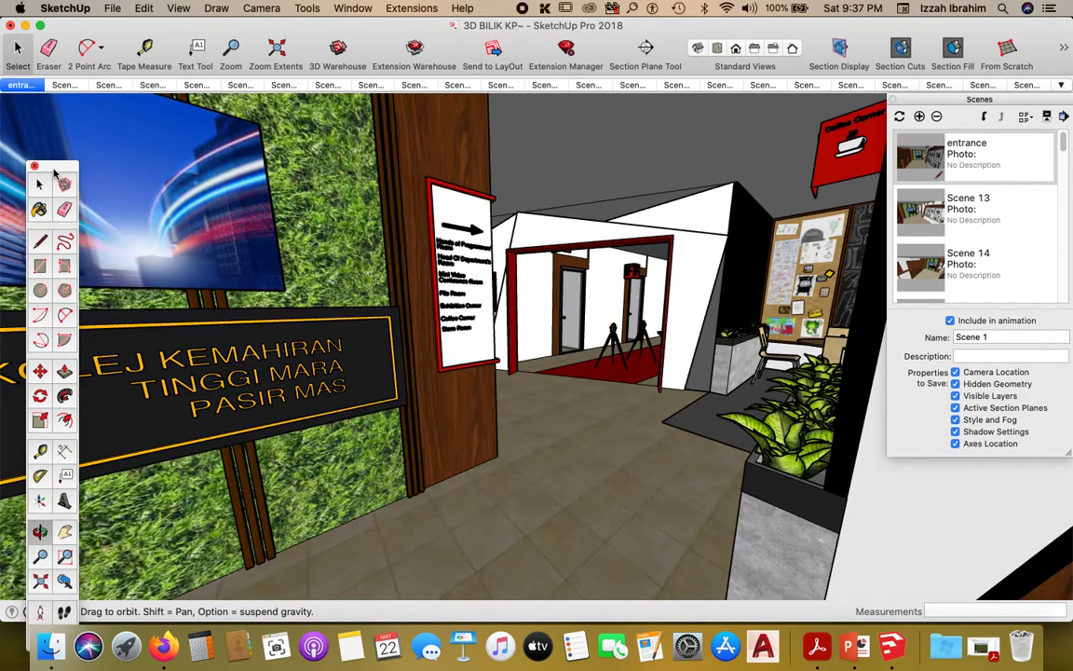
left_click_drag(54, 173, 52, 87)
left_click(37, 551)
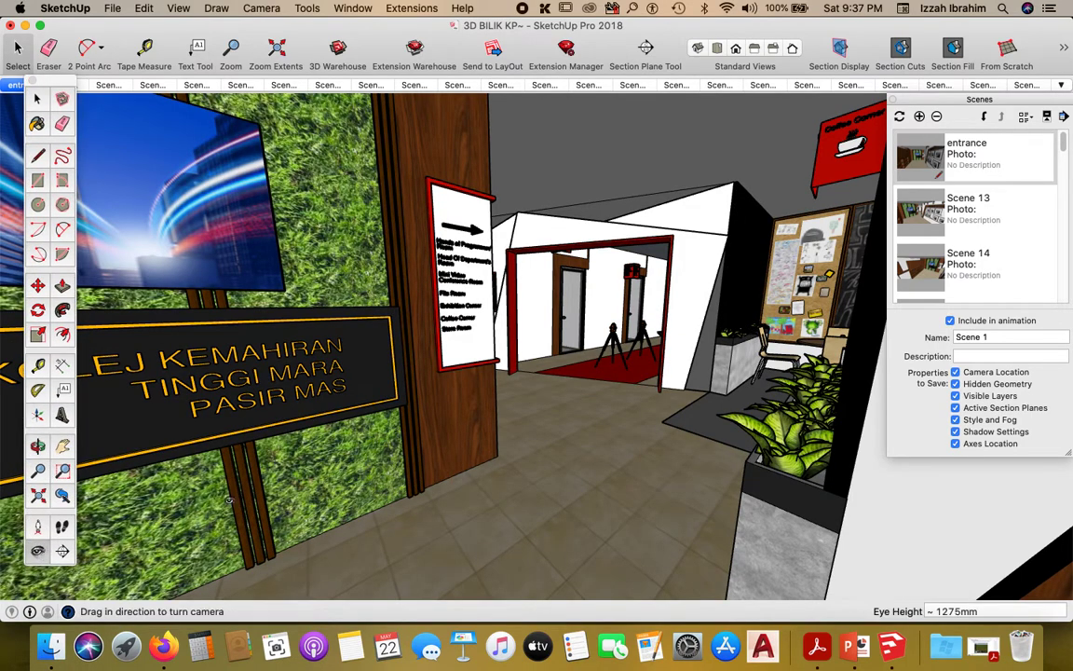
left_click_drag(398, 431, 422, 419)
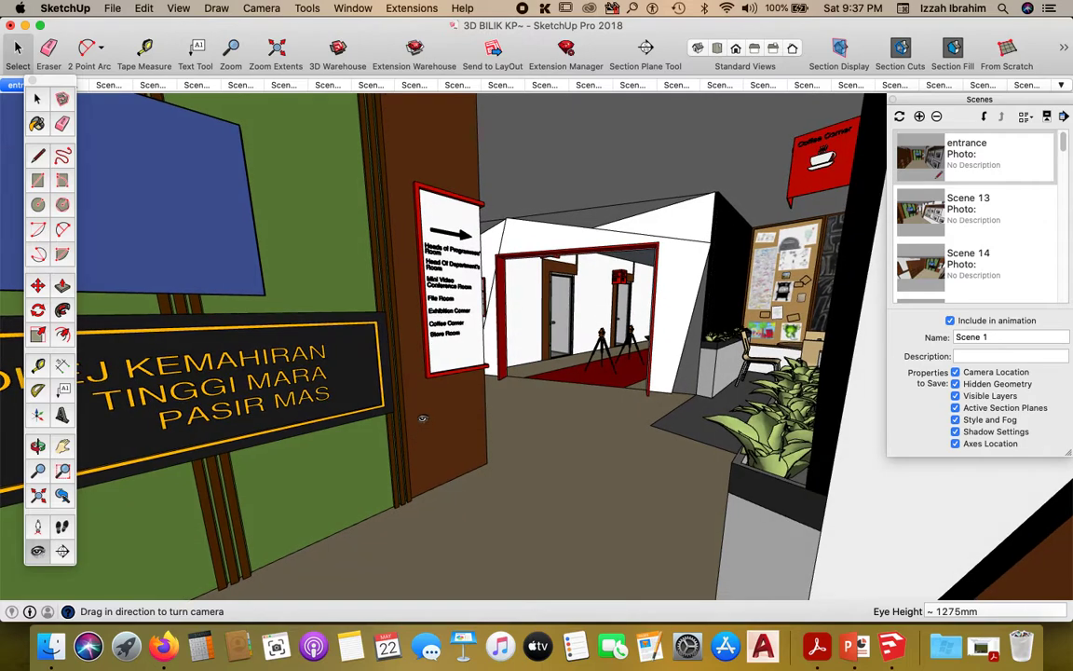
- Set the camera's eye height to 1500 mm
left_click(962, 611)
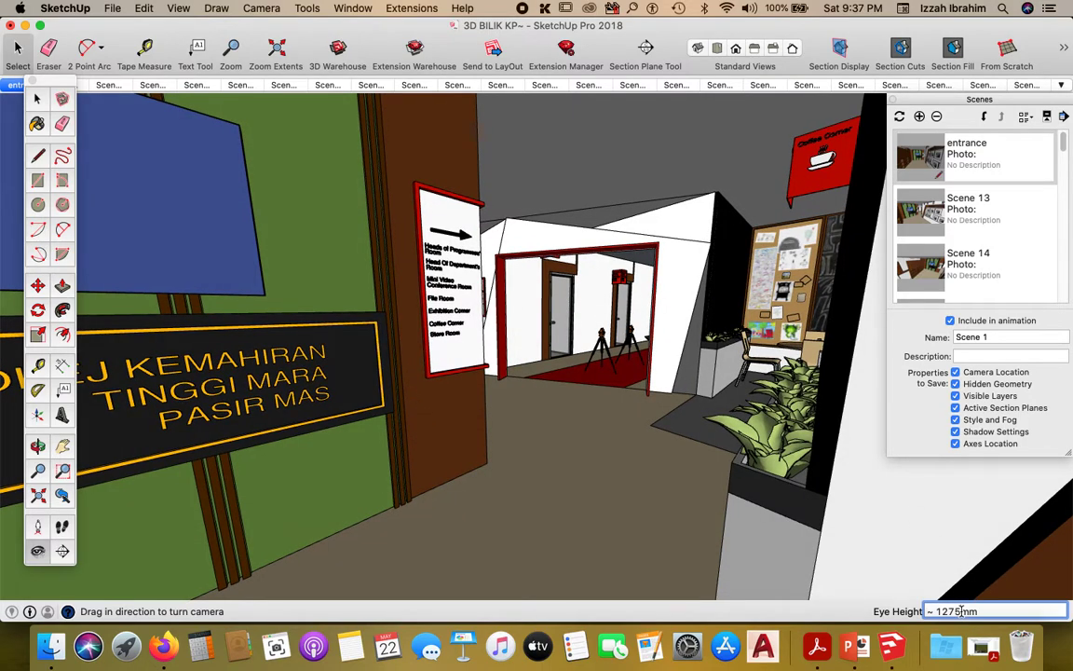
left_click_drag(960, 611, 943, 611)
type("500")
key("Return")
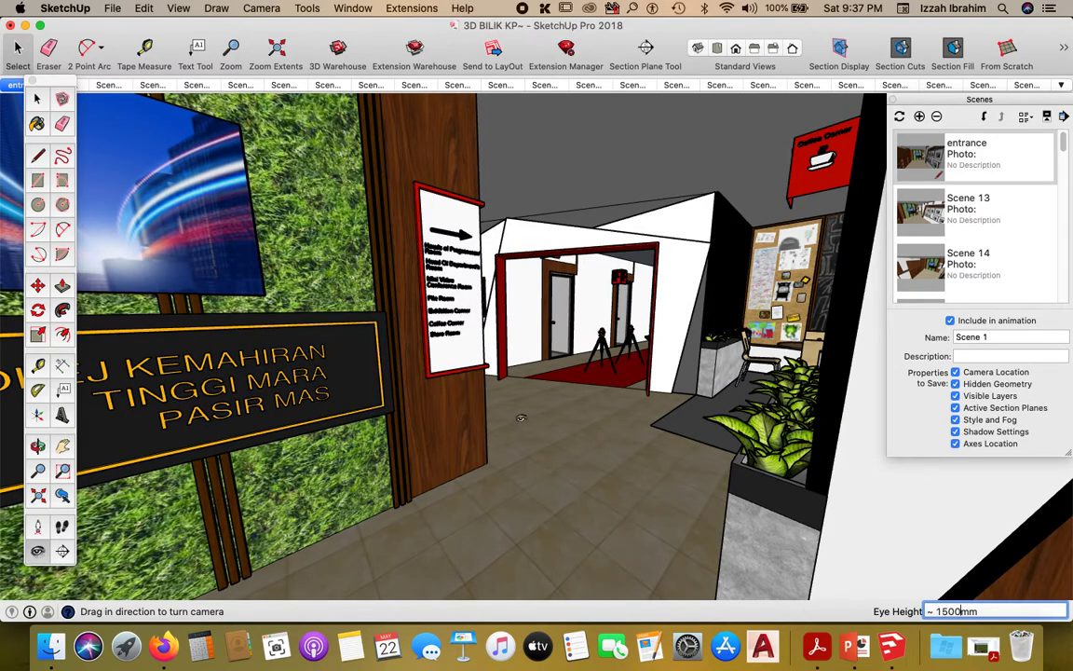
- Look around from the entrance and move past the directory sign to examine the red-framed doorway and coffee corner
left_click_drag(535, 385, 538, 357)
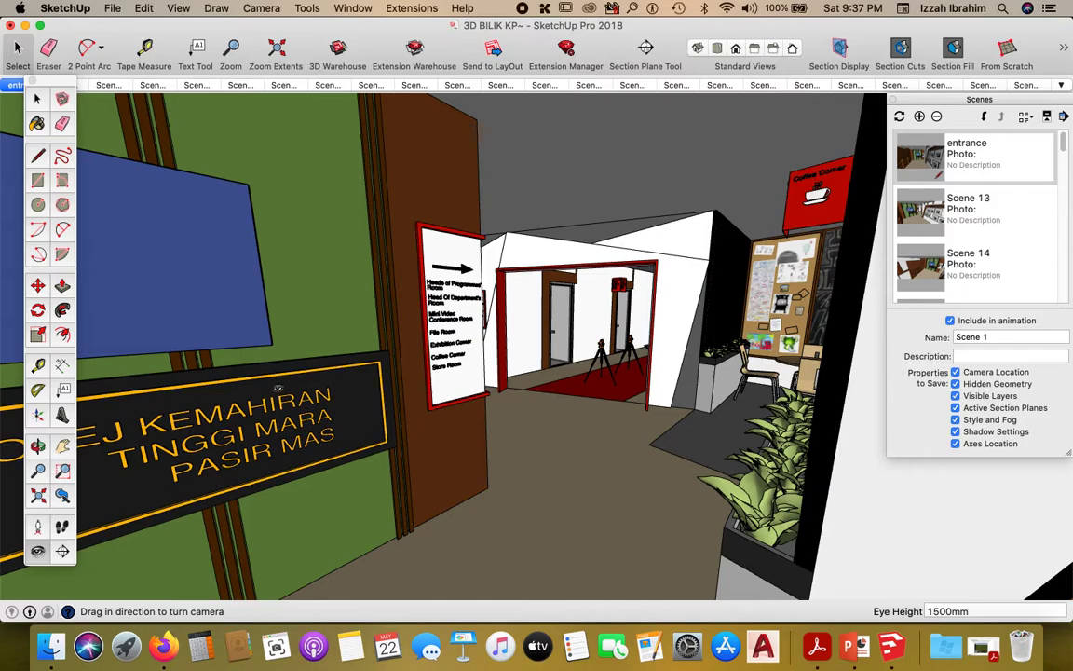
left_click_drag(279, 388, 742, 369)
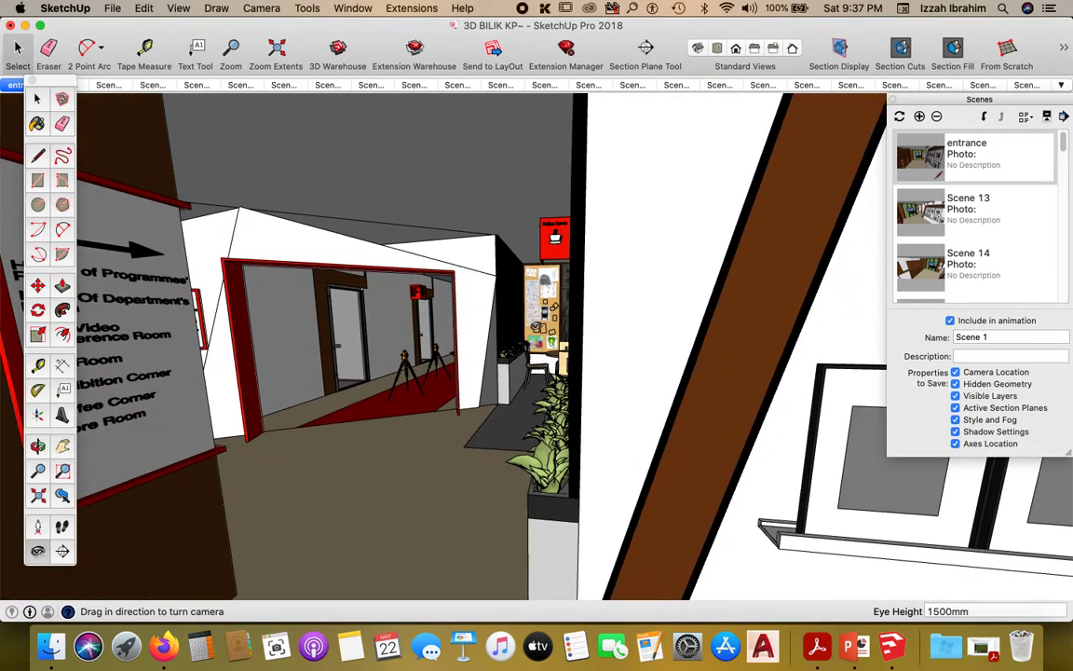
left_click_drag(559, 317, 102, 392)
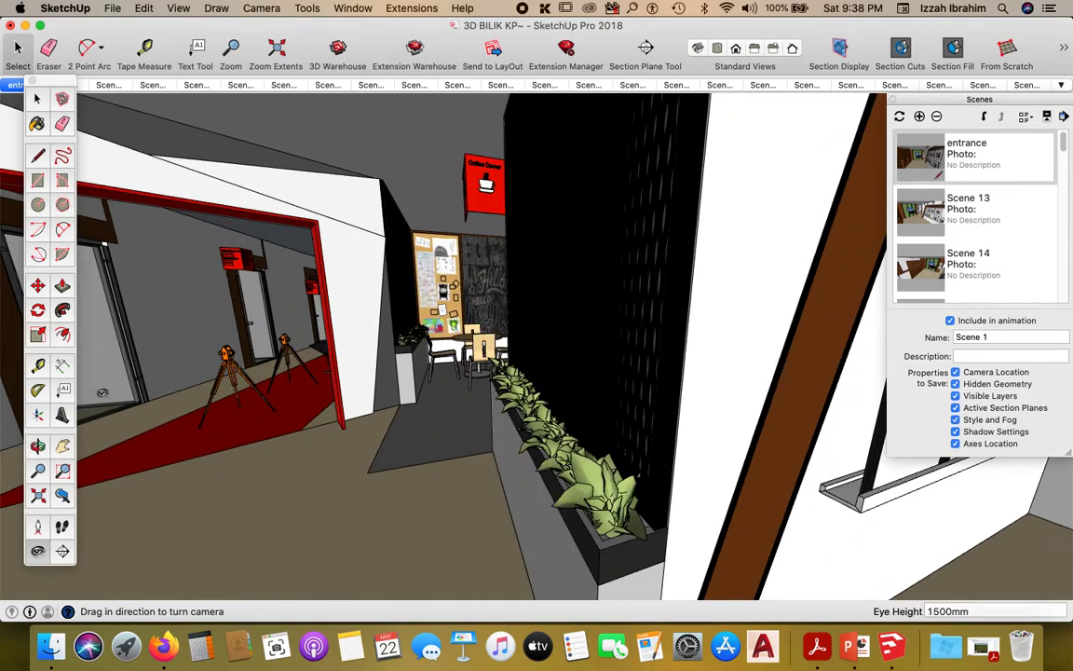
scroll(185, 393, "up", 3)
middle_click_drag(378, 407, 522, 418)
scroll(436, 458, "down", 3)
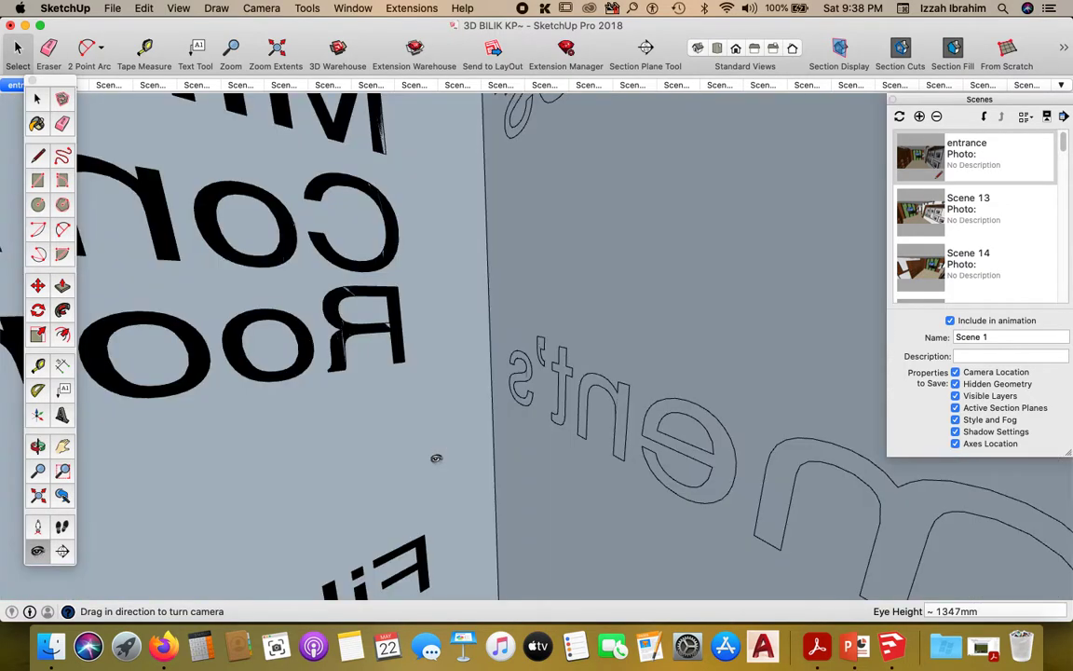
left_click_drag(436, 459, 514, 430)
scroll(513, 430, "down", 10)
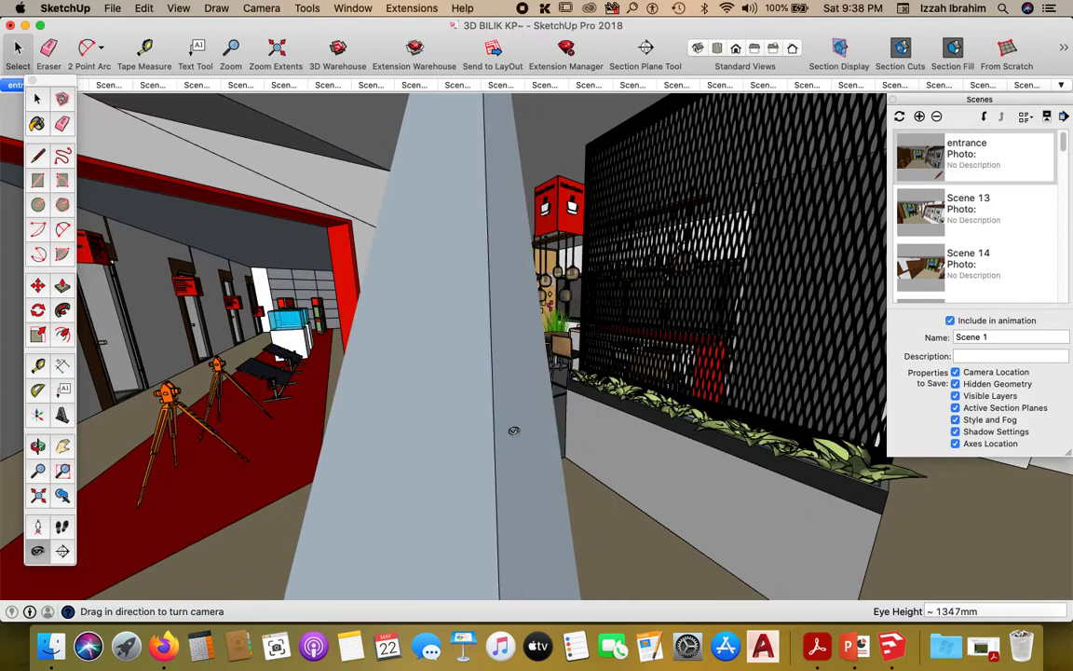
scroll(513, 430, "up", 8)
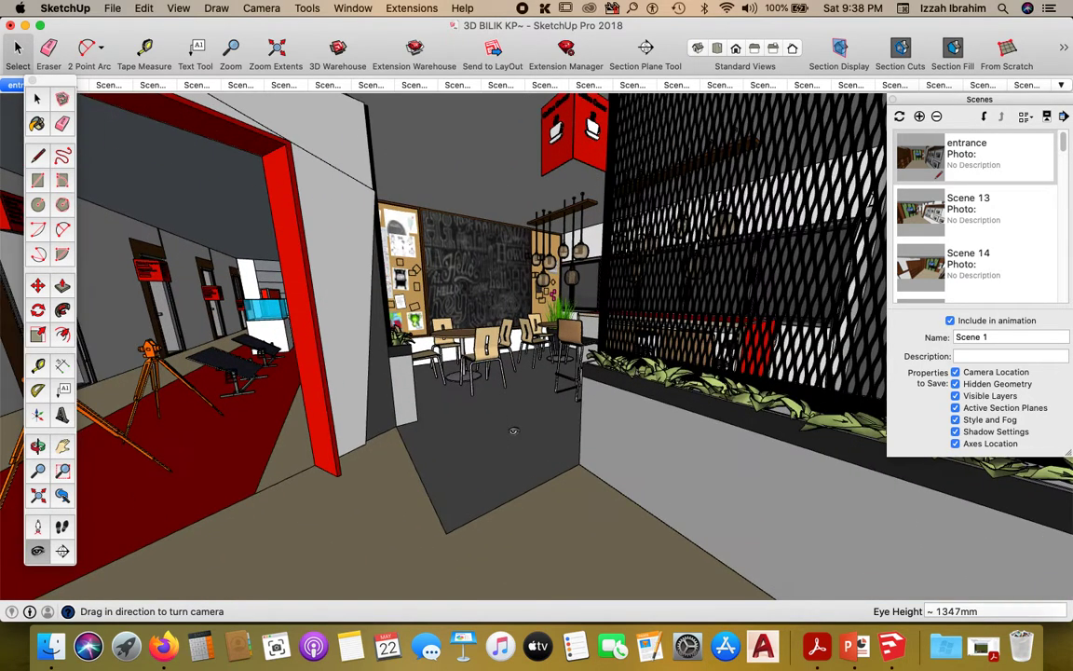
- Walk the camera from the entrance past the red-framed doorway to the chalkboard side of the coffee corner
left_click(61, 526)
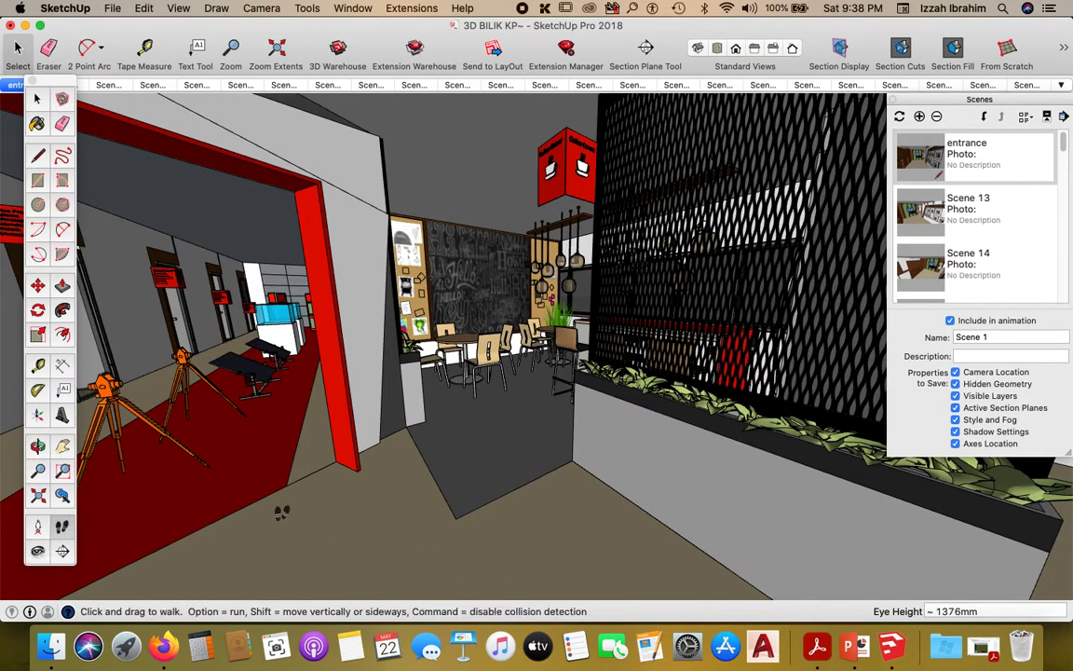
left_click_drag(382, 475, 291, 442)
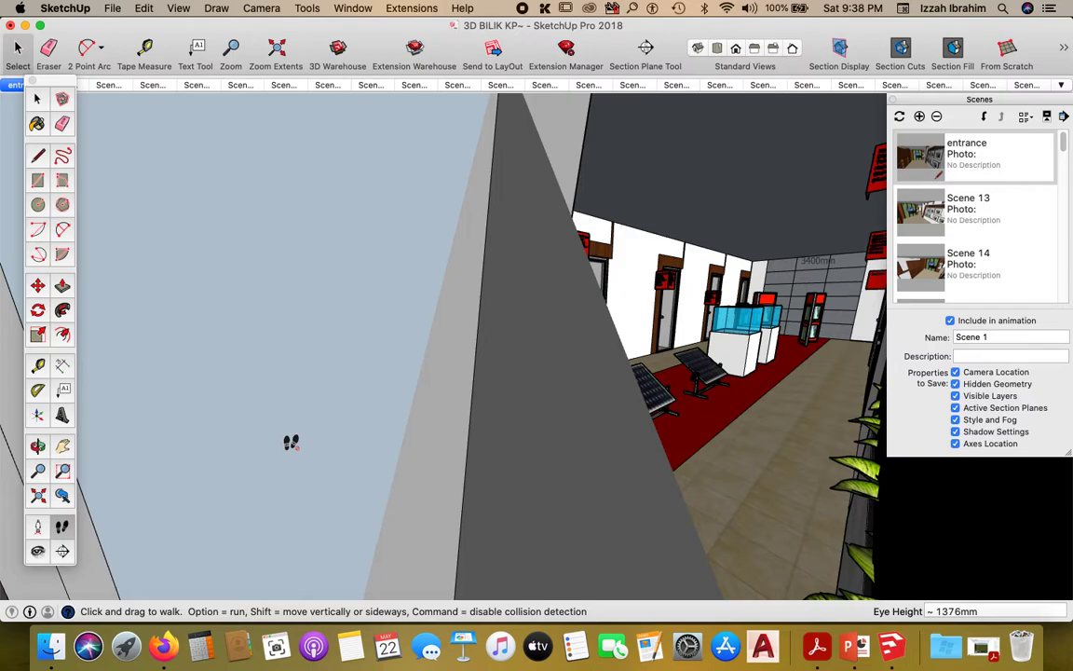
left_click_drag(291, 442, 423, 461)
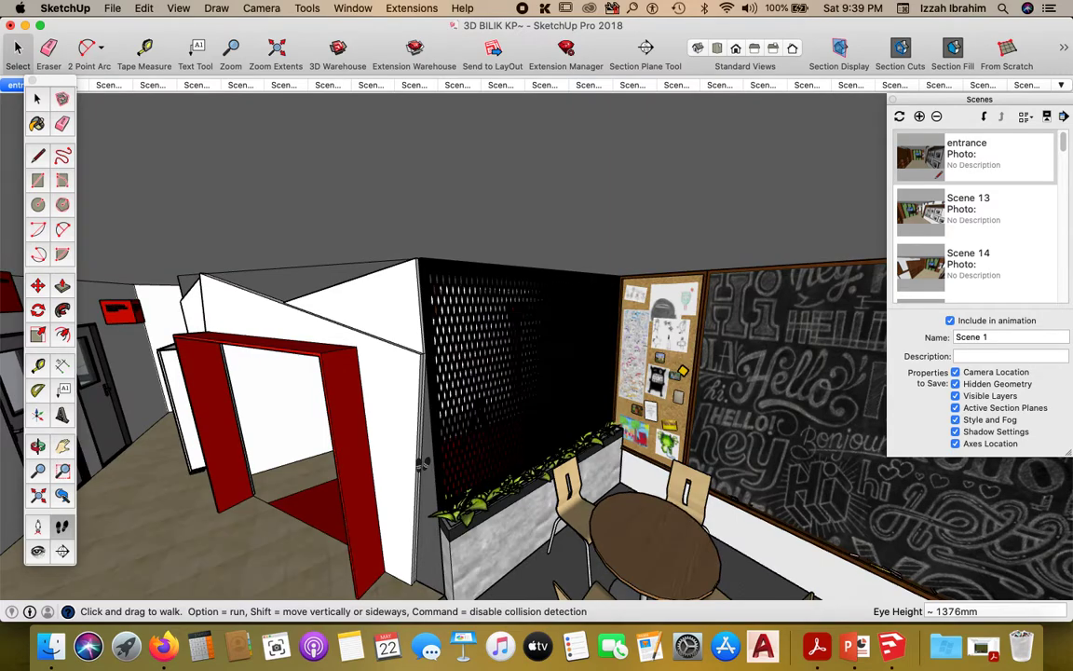
- Move the camera into the coffee corner to view the pinboard, chalkboard, pendant lamps and red bar table
middle_click_drag(393, 442, 555, 451)
scroll(568, 357, "up", 5)
scroll(568, 356, "down", 2)
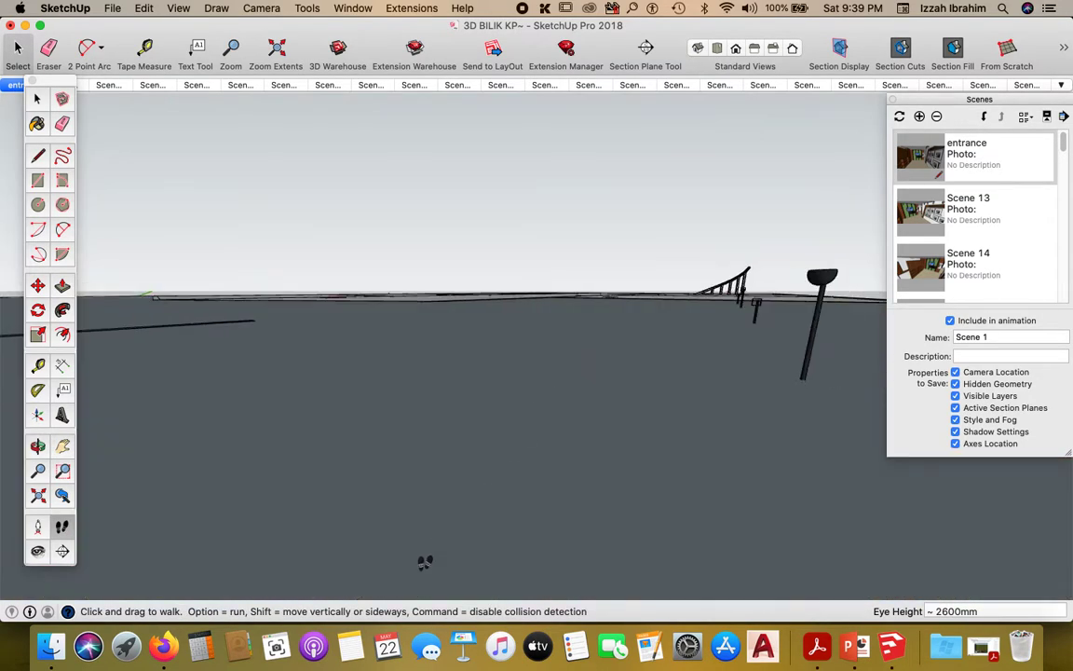
scroll(426, 563, "up", 2)
scroll(425, 562, "up", 4)
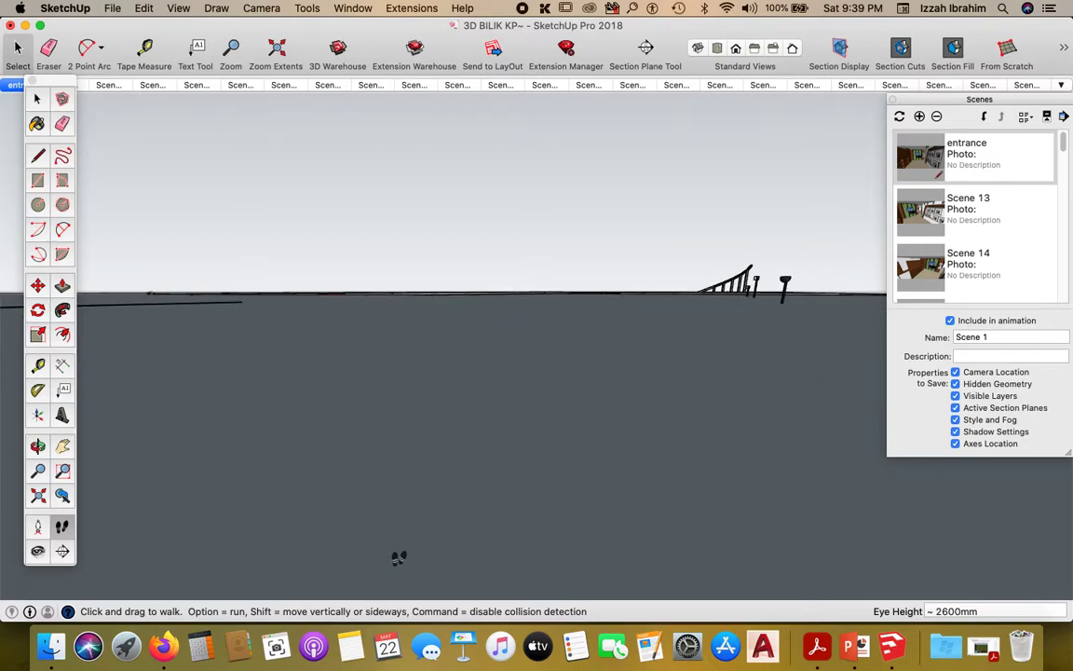
scroll(399, 558, "down", 8)
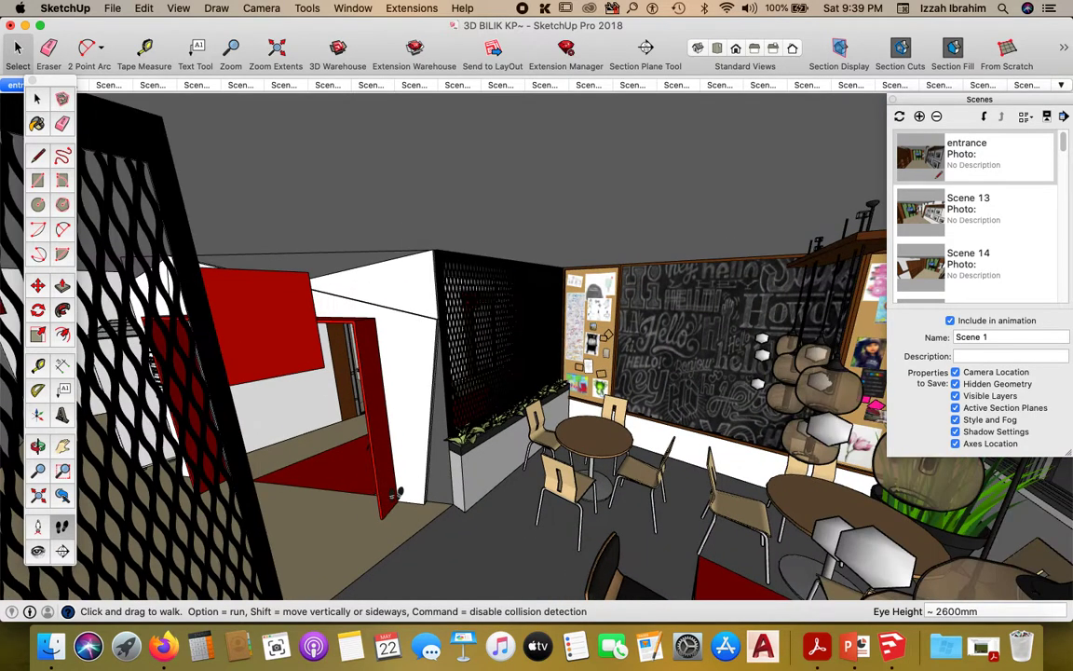
middle_click_drag(397, 494, 83, 336)
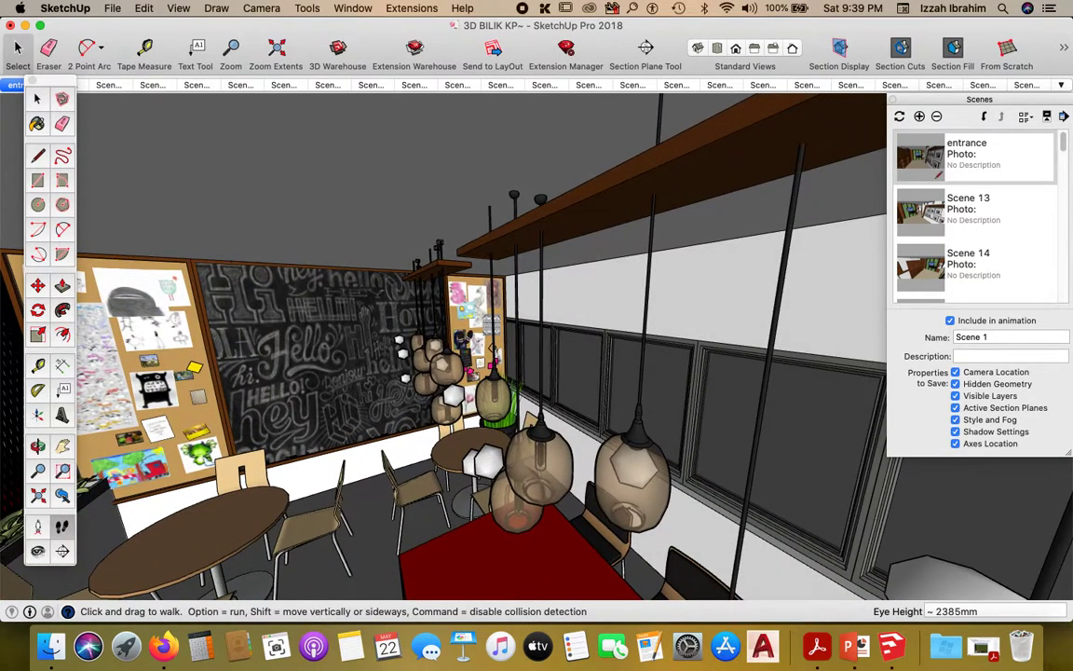
left_click_drag(419, 316, 269, 518)
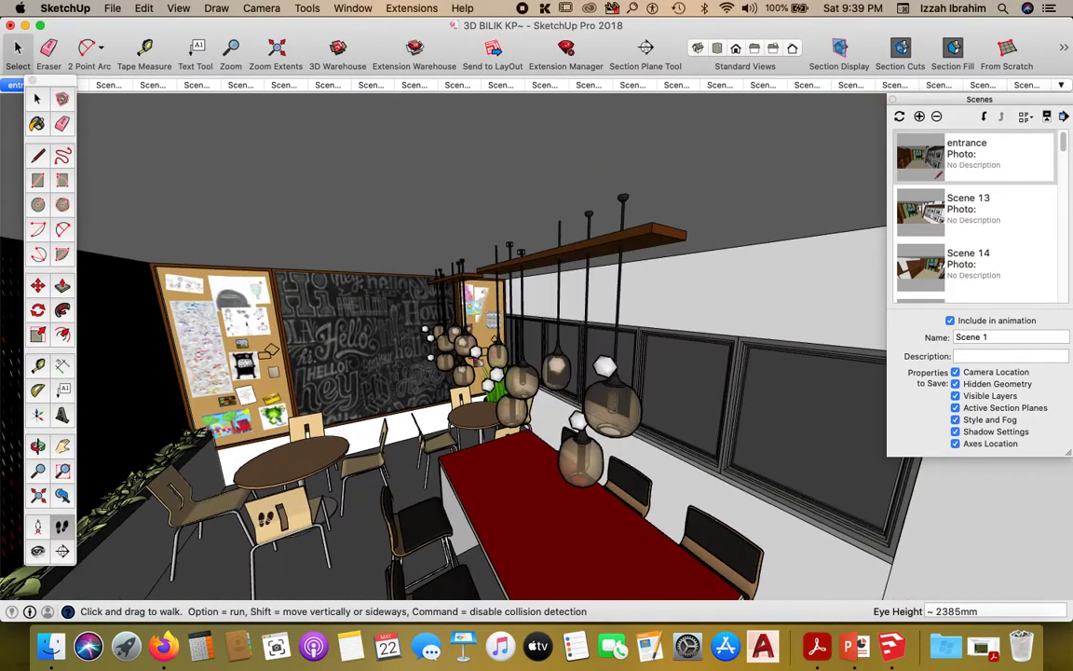
- Orbit back outside the coffee corner to view its red sign and the black mesh screen
left_click(37, 446)
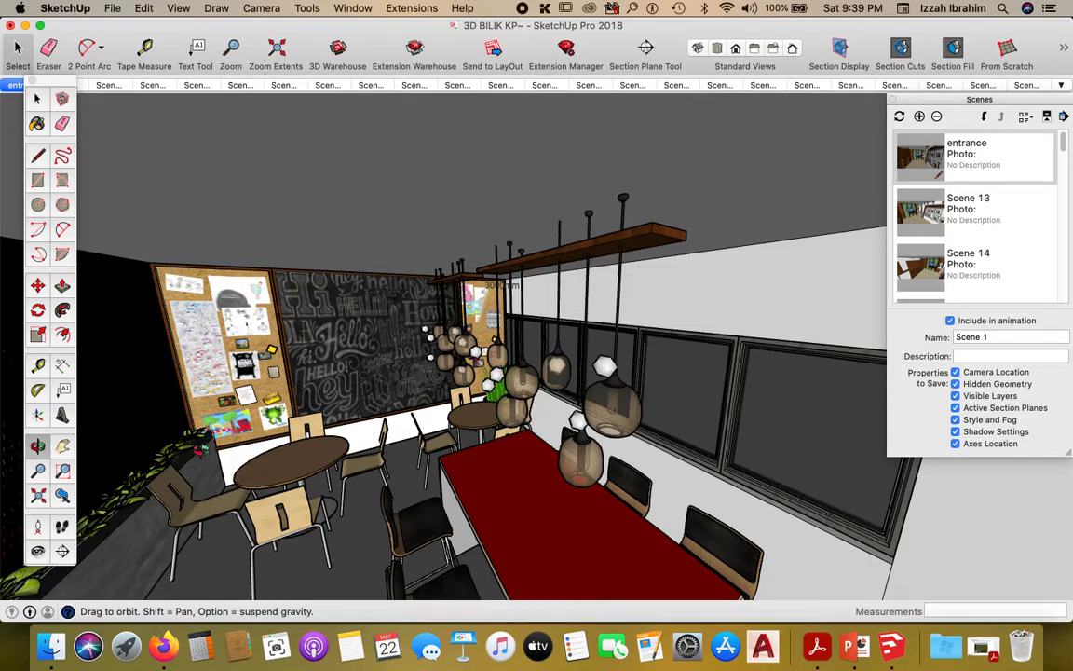
left_click_drag(209, 400, 402, 403)
left_click_drag(365, 362, 369, 365)
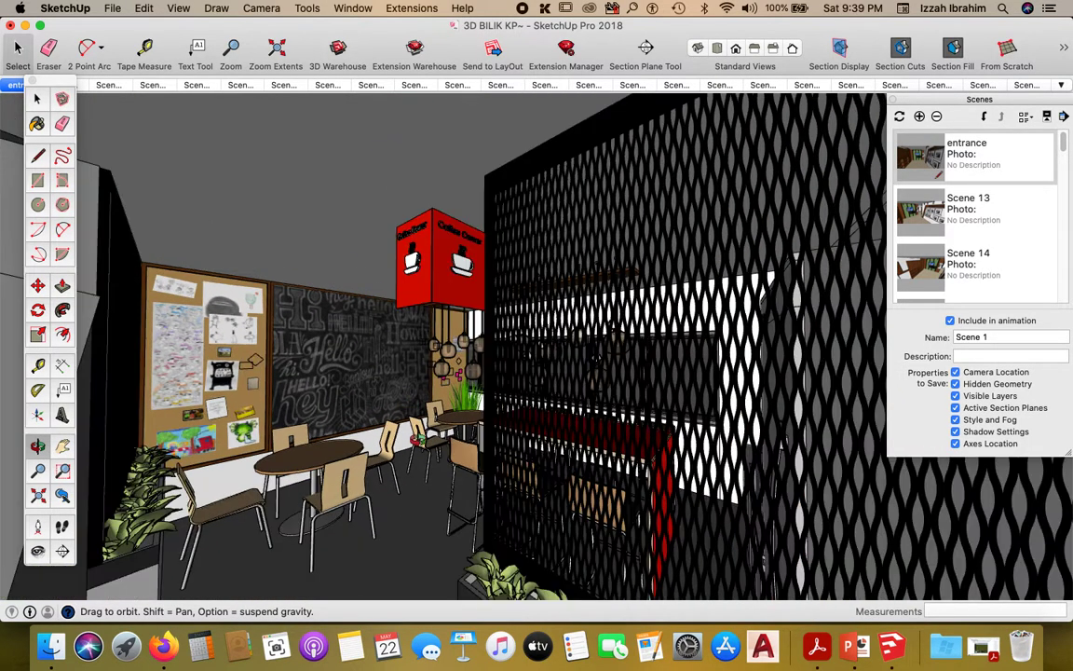
scroll(425, 471, "down", 3)
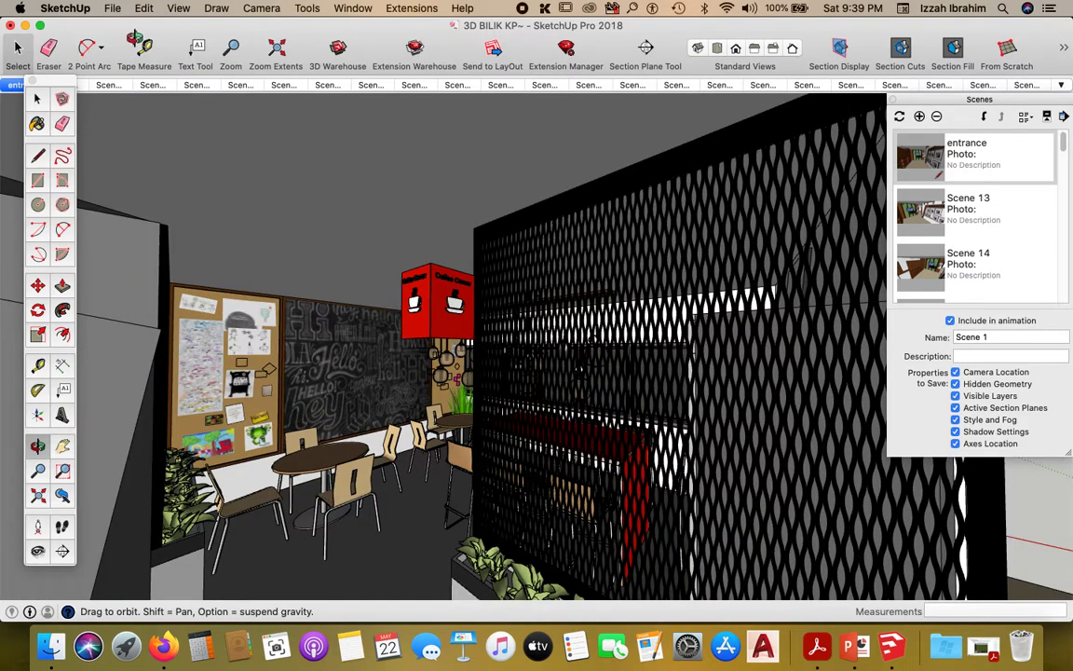
- Adjust the camera's field of view and orbit inside the coffee corner towards the red bar table and wall shelves
left_click(264, 7)
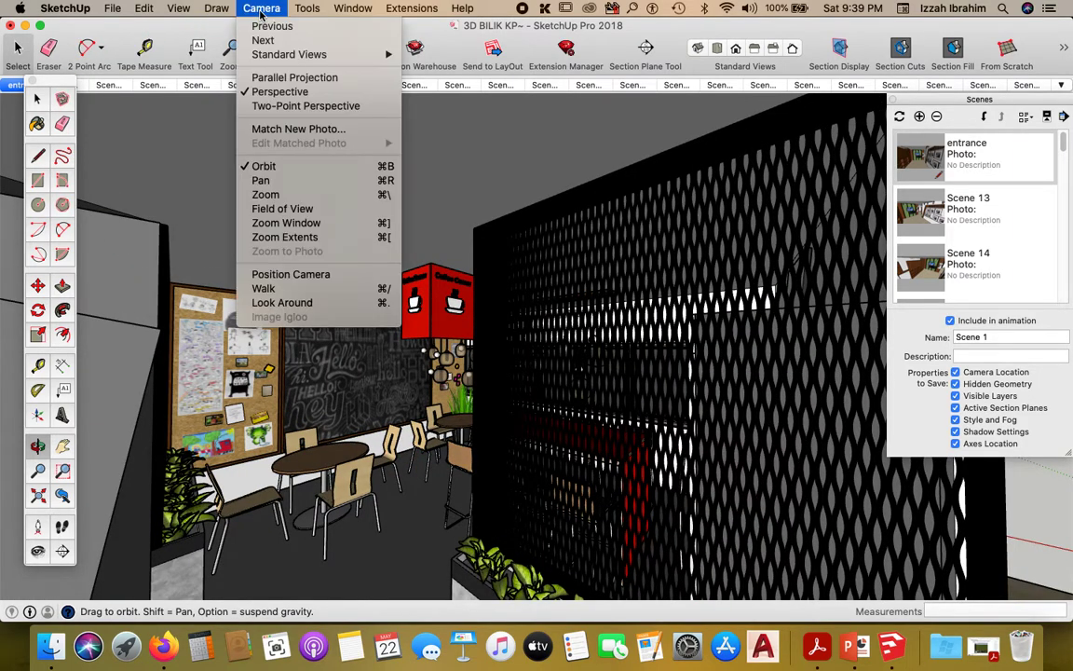
left_click(252, 209)
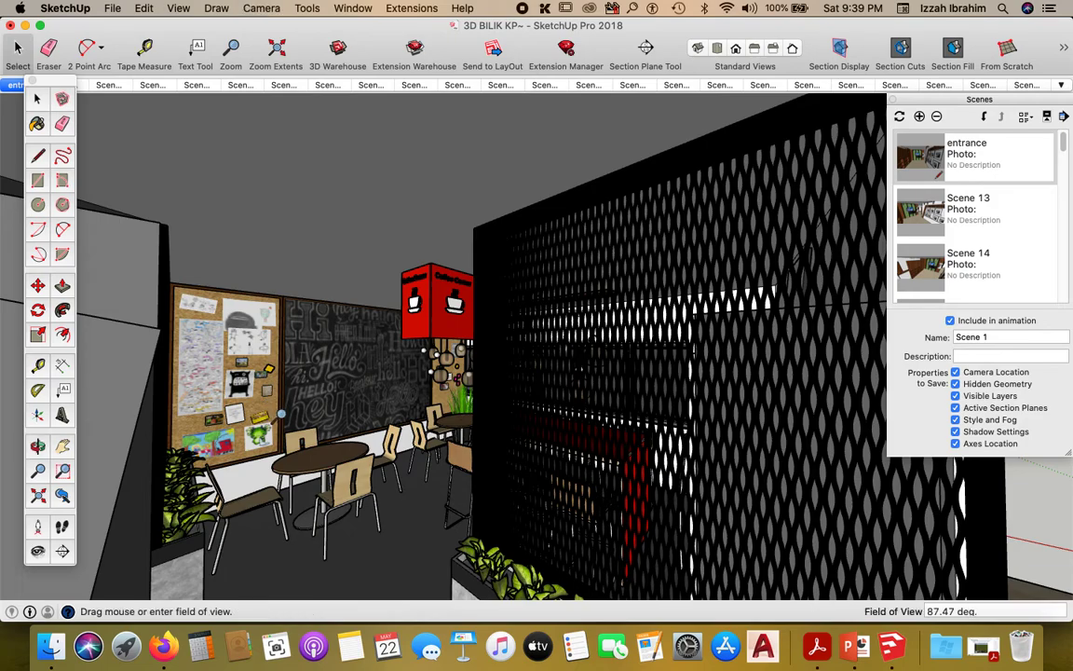
left_click_drag(249, 375, 263, 411)
left_click(35, 446)
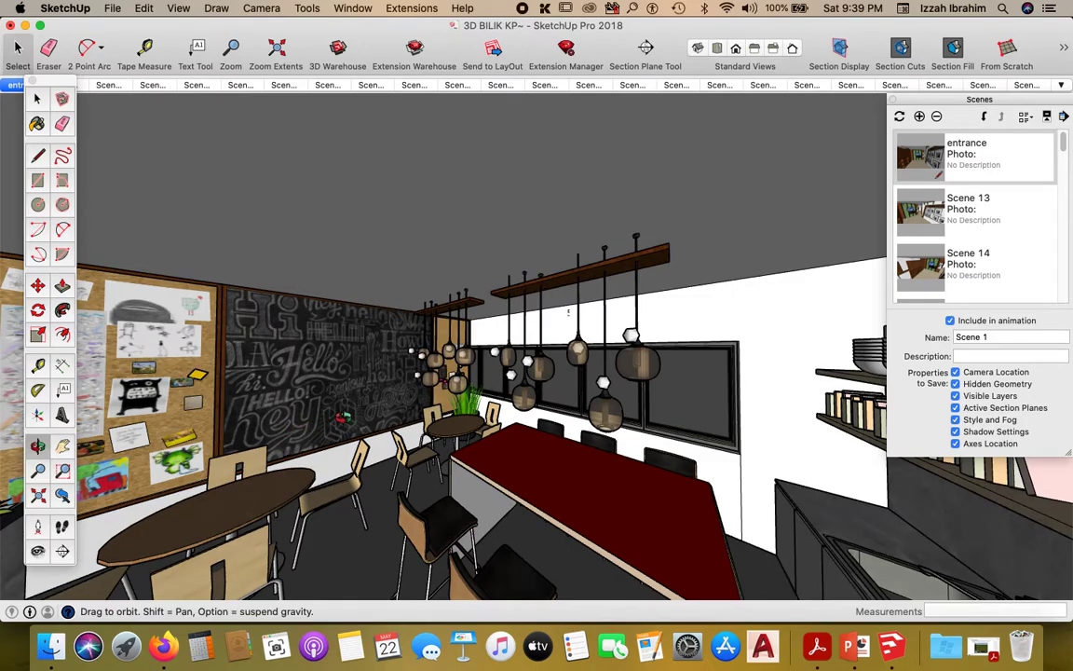
left_click_drag(309, 376, 363, 314)
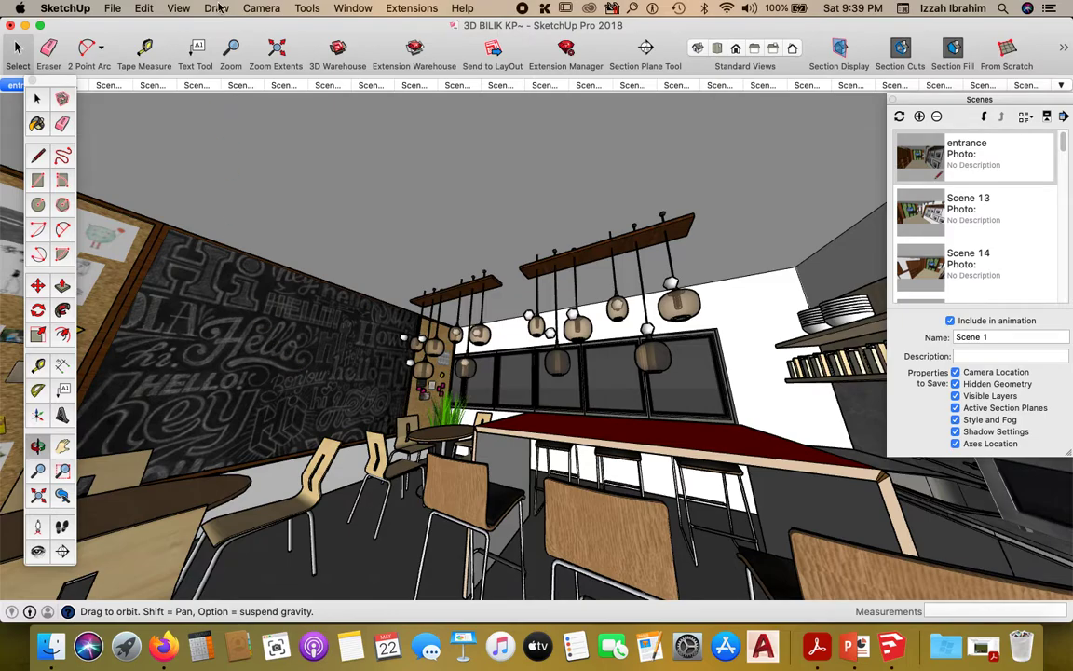
- Widen the camera's field of view to 120 degrees inside the coffee corner
left_click(261, 8)
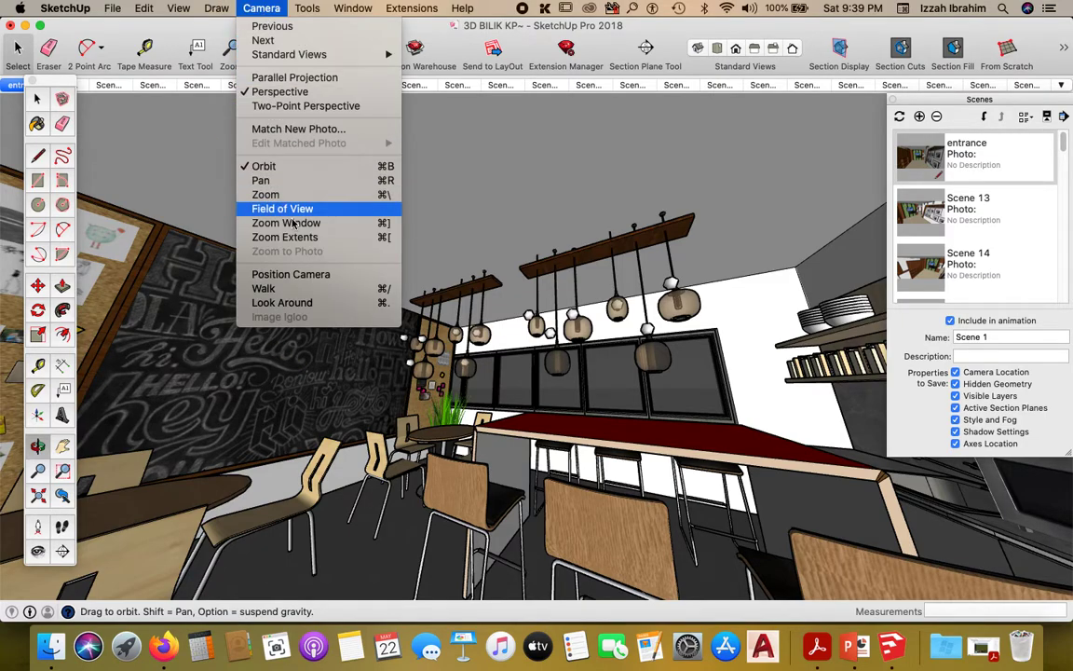
left_click(289, 211)
left_click_drag(358, 324, 401, 435)
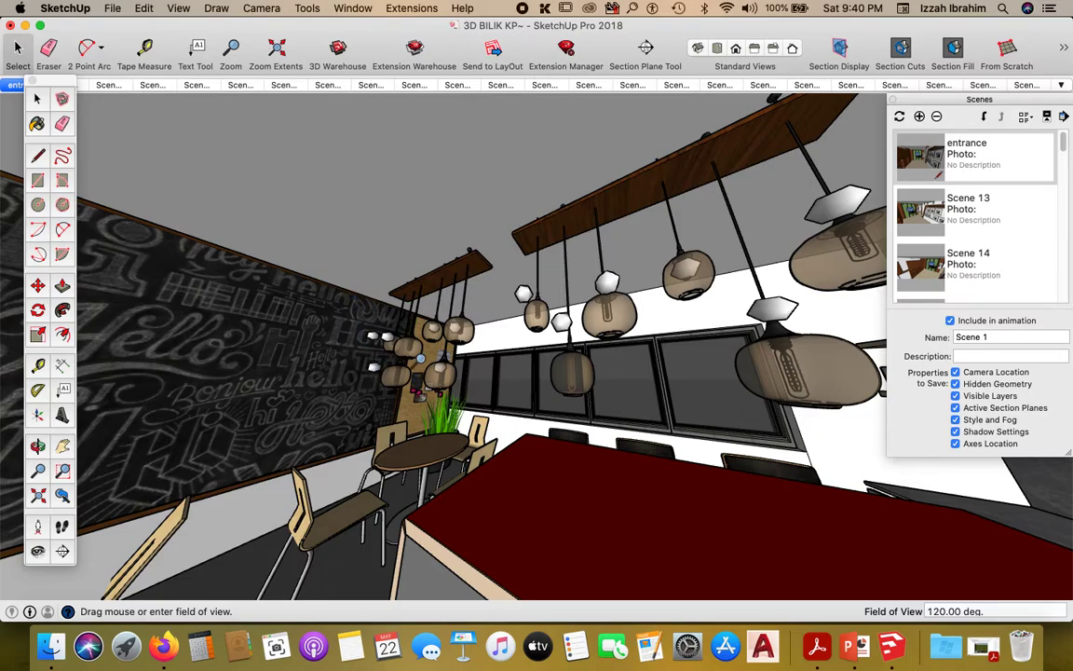
- Orbit to face the bar table and refrigerator and try to widen the field of view beyond 120 degrees
middle_click_drag(375, 328, 713, 417)
scroll(713, 418, "down", 5)
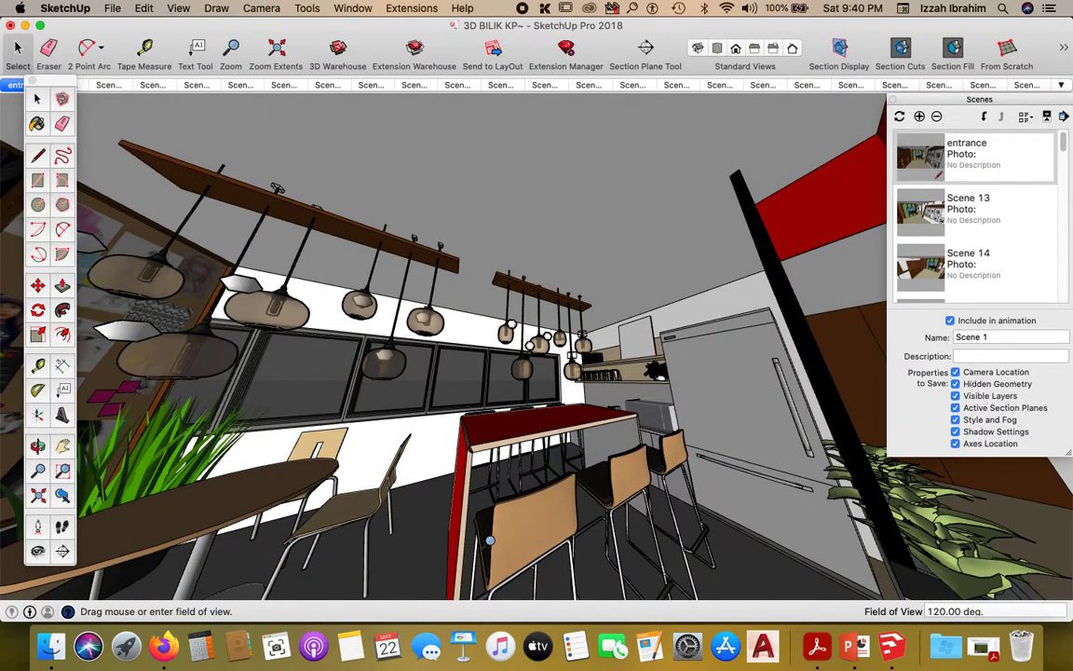
scroll(483, 539, "up", 2)
left_click(242, 11)
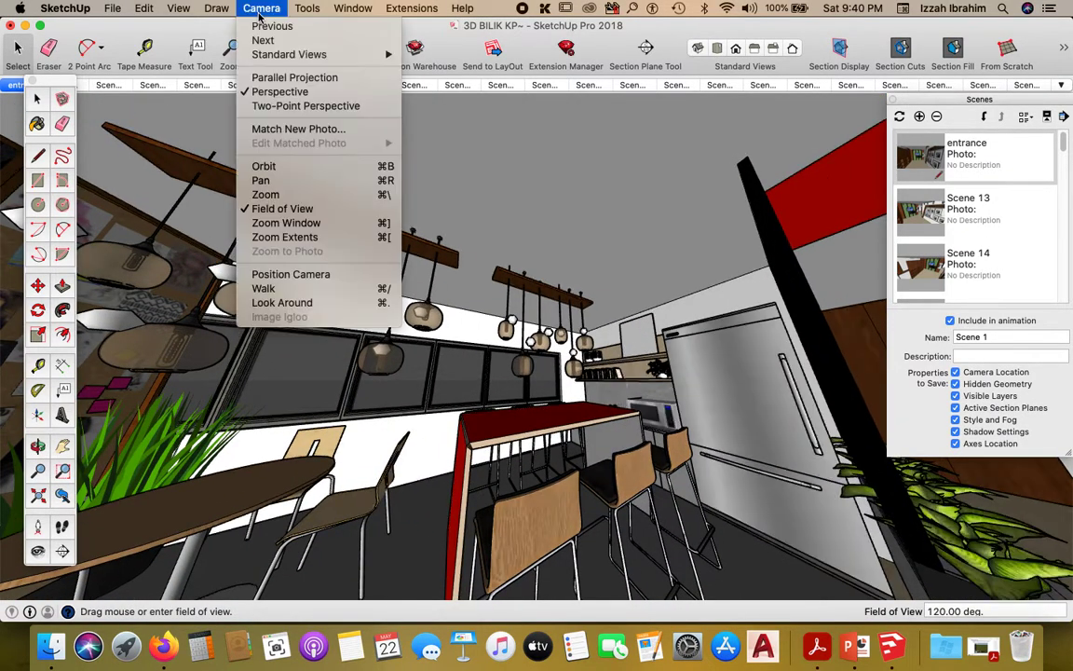
left_click(281, 209)
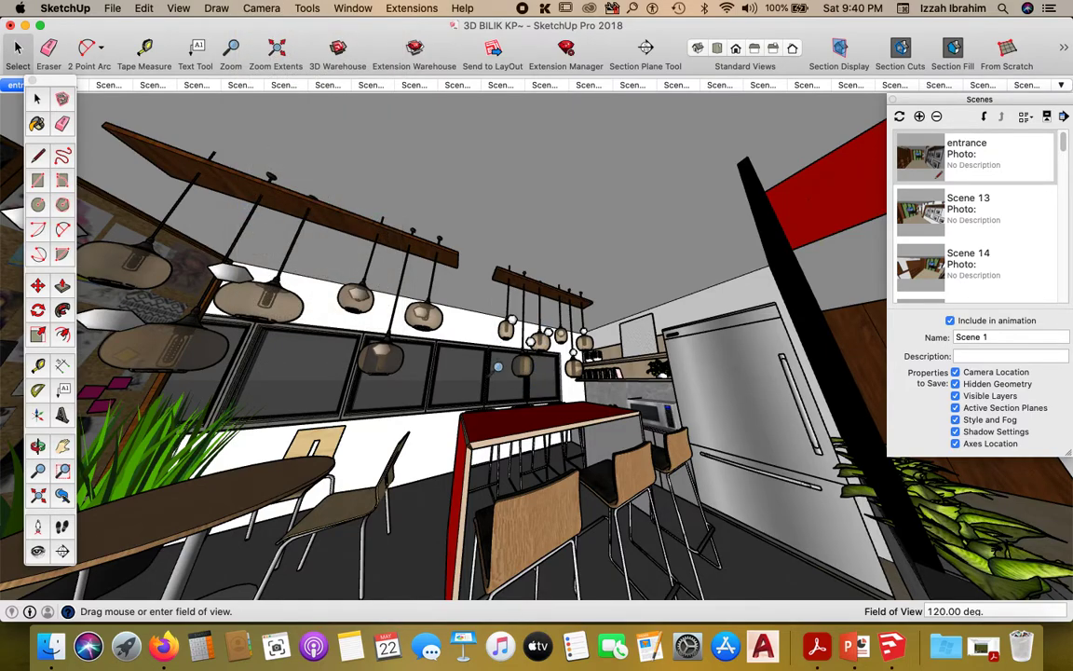
left_click_drag(446, 328, 487, 396)
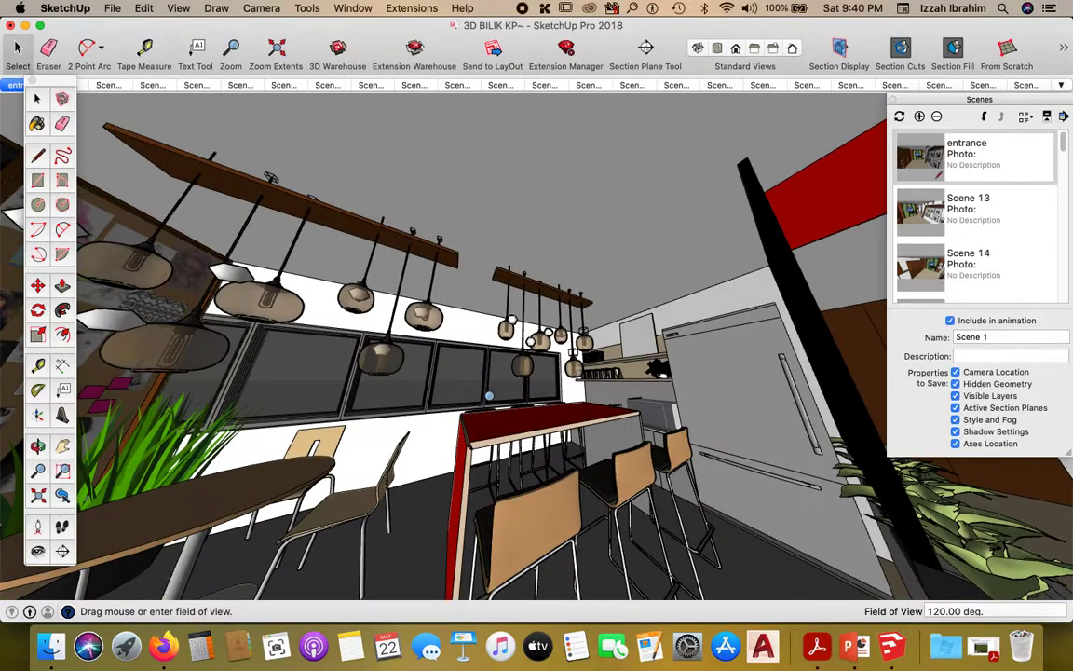
middle_click_drag(451, 394, 280, 452)
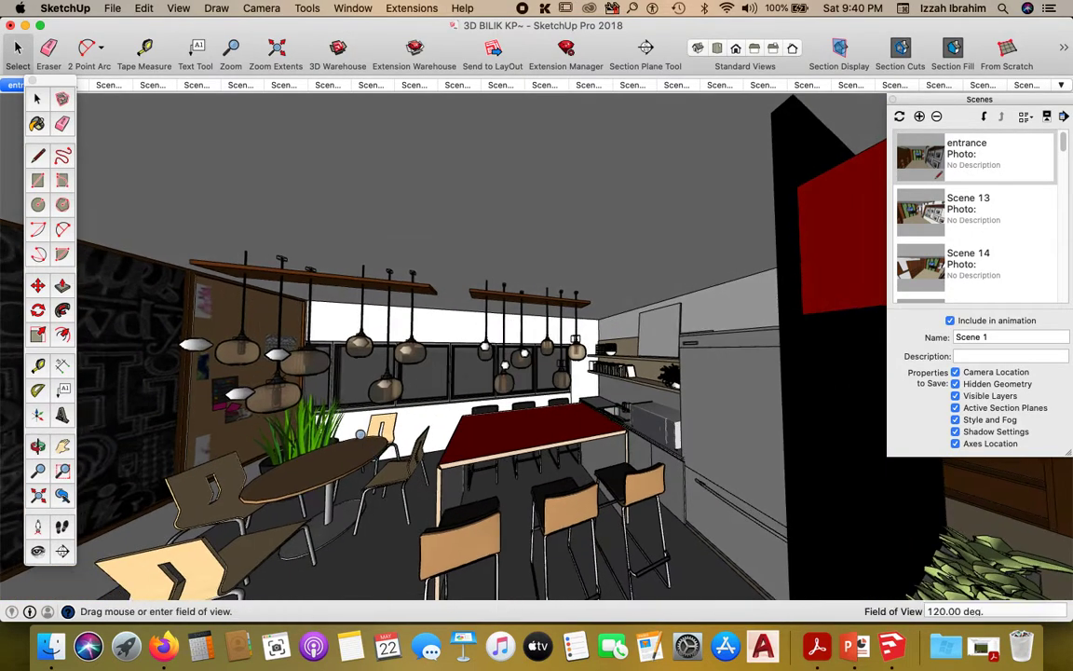
- Pan and orbit around the bar table to view the coffee corner from the kitchen side towards the pinboard and chalkboard
left_click(61, 447)
left_click_drag(254, 373, 390, 357)
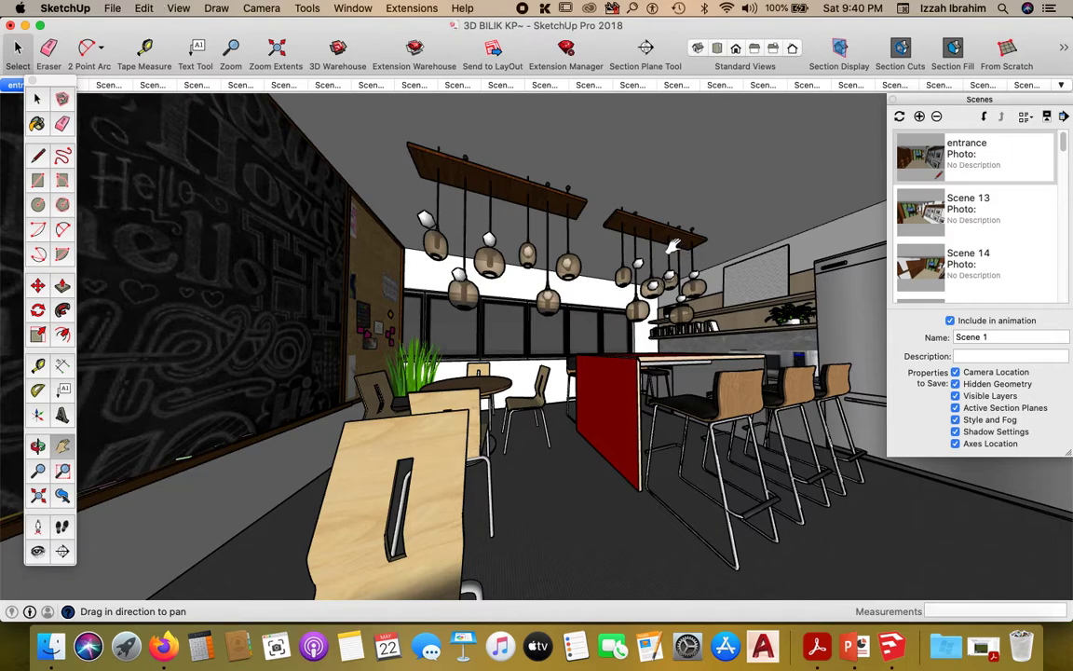
left_click(41, 450)
left_click_drag(463, 388, 557, 409)
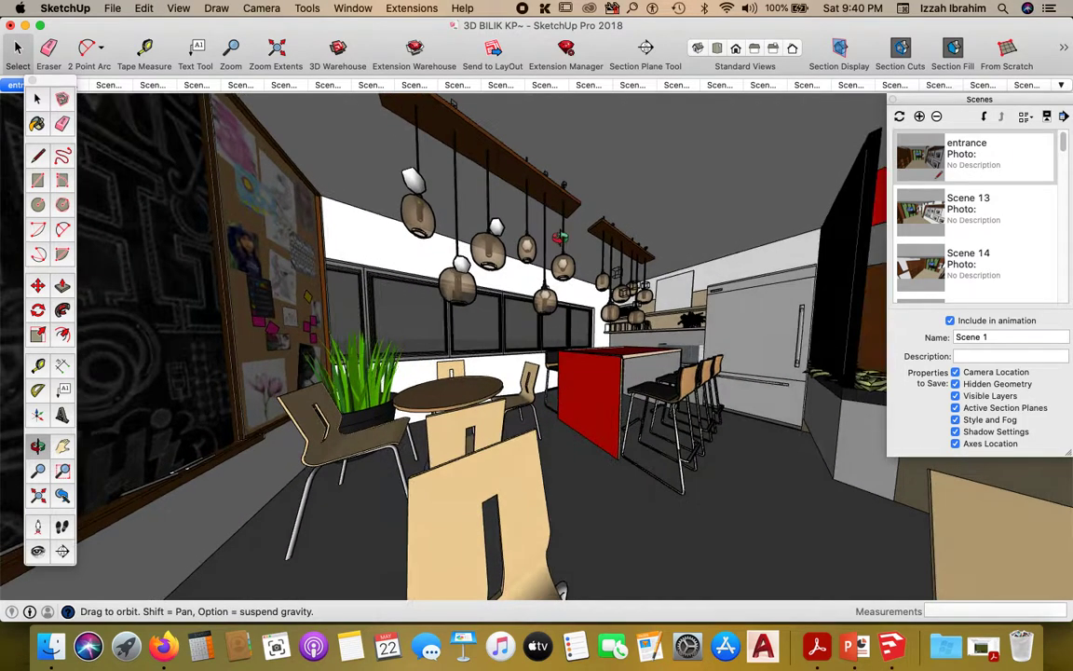
scroll(561, 237, "up", 8)
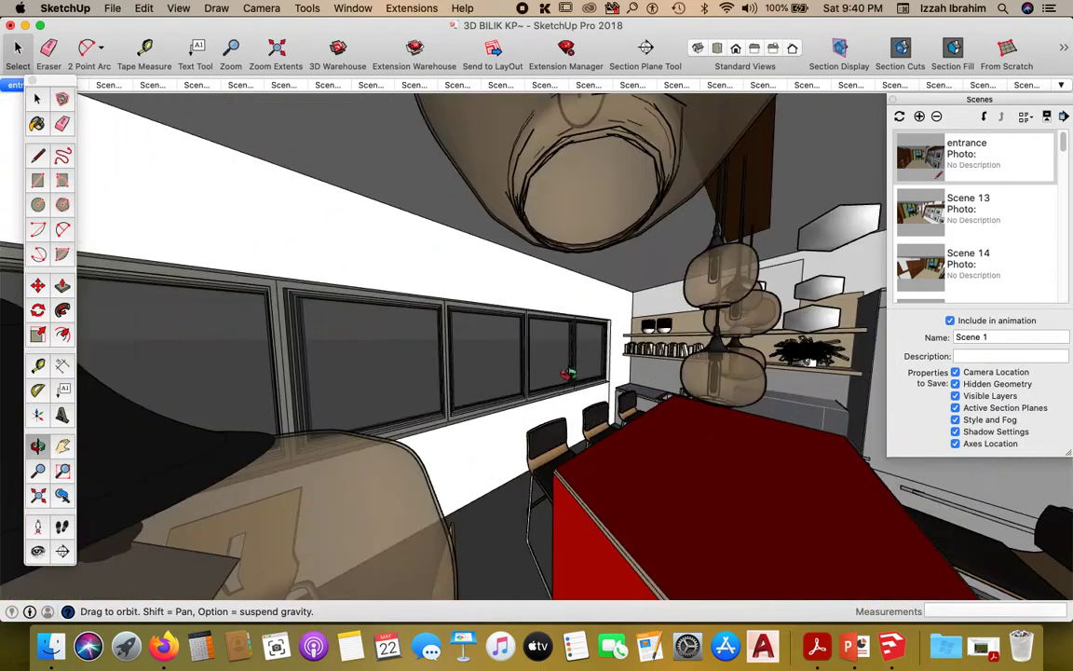
scroll(566, 375, "down", 10)
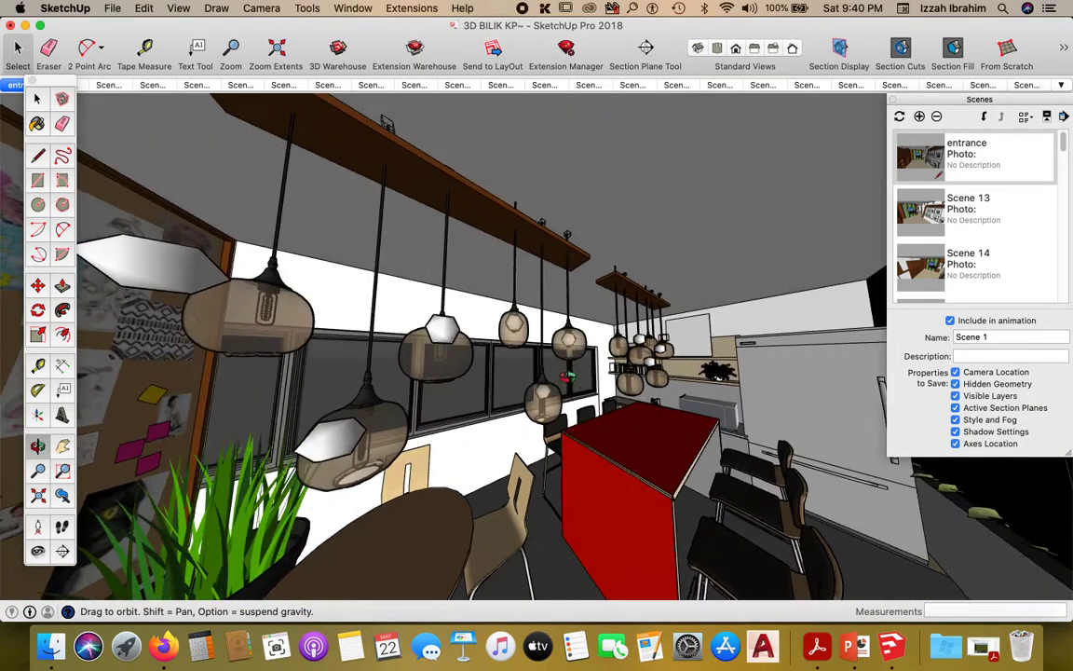
left_click_drag(567, 375, 346, 448)
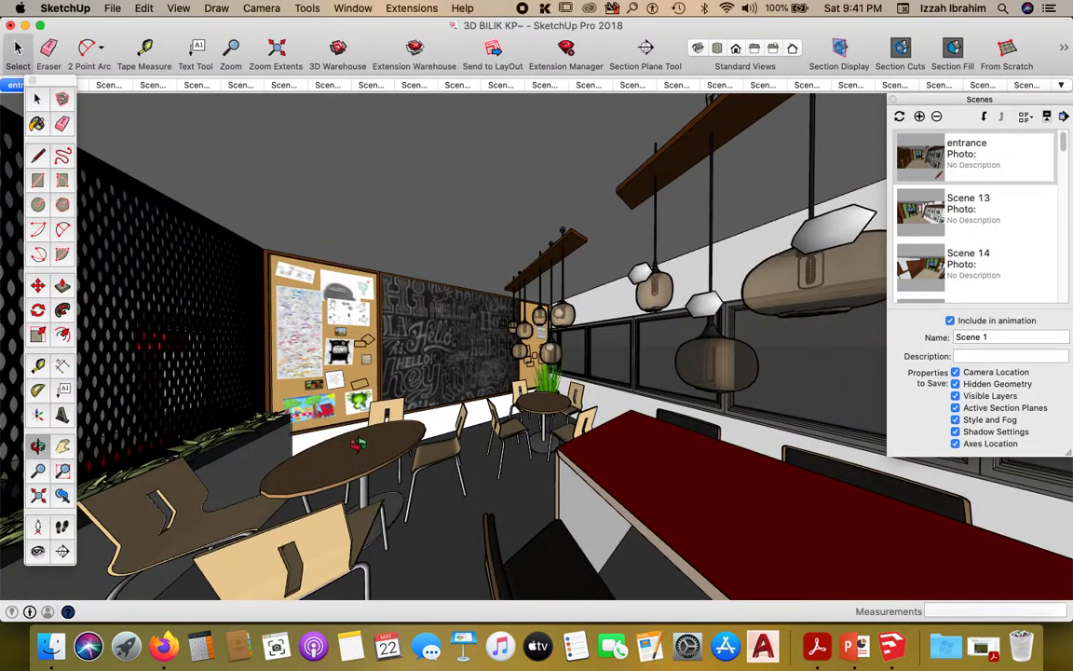